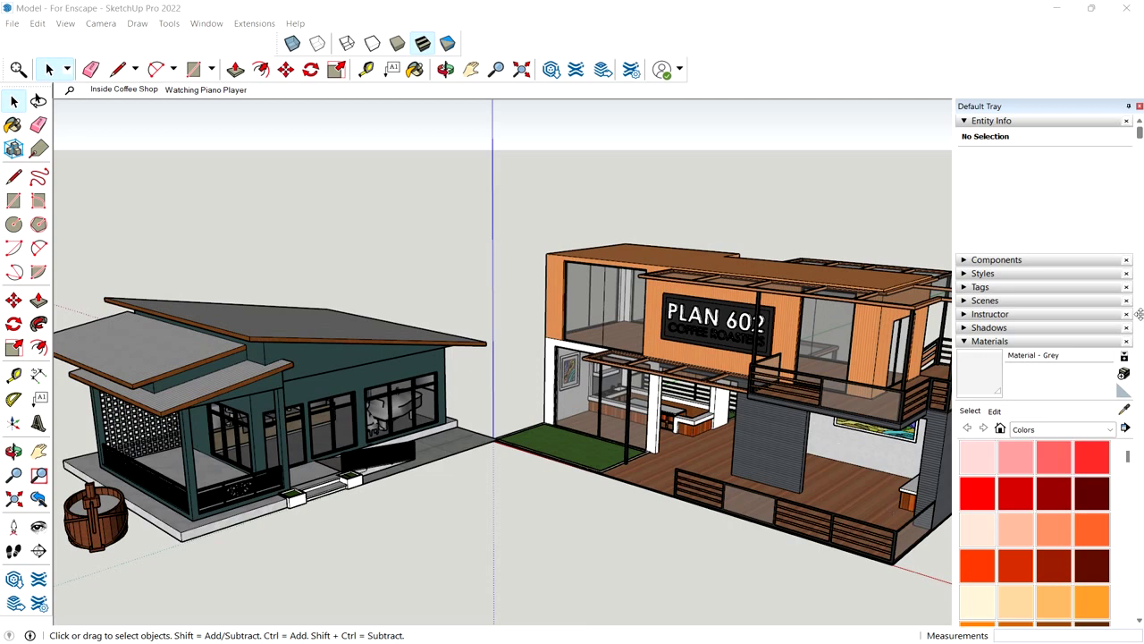
Step: Hide the Default Tray and show it again
{"action": "left_click", "coordinate": [1139, 106]}
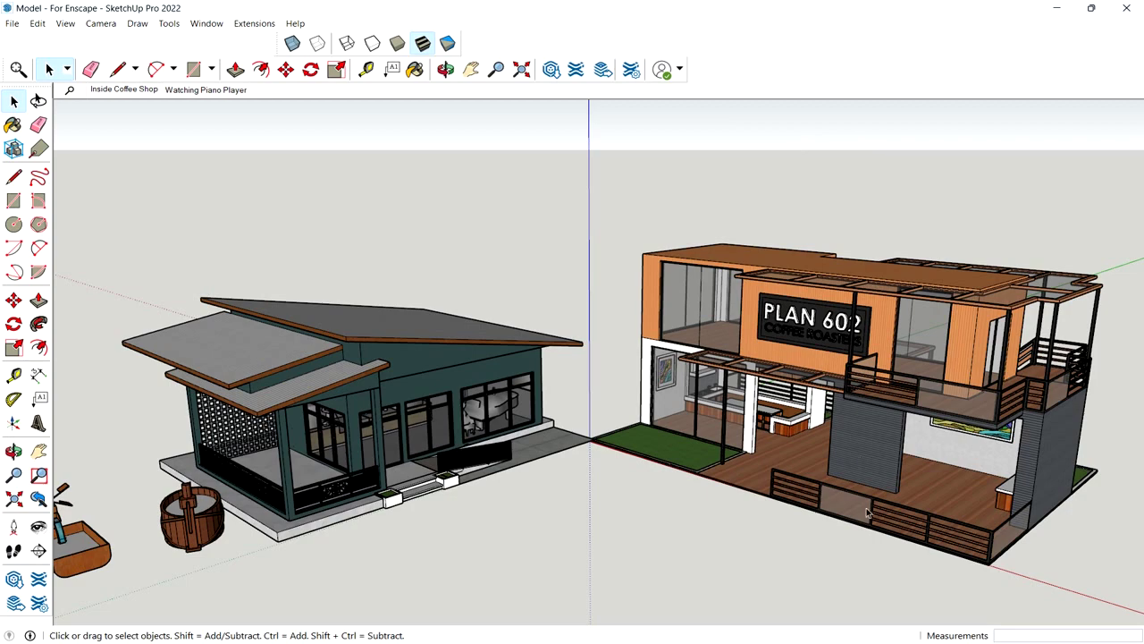
{"action": "middle_click_drag", "start_coordinate": [870, 513], "coordinate": [879, 488]}
{"action": "middle_click_drag", "start_coordinate": [879, 488], "coordinate": [866, 446]}
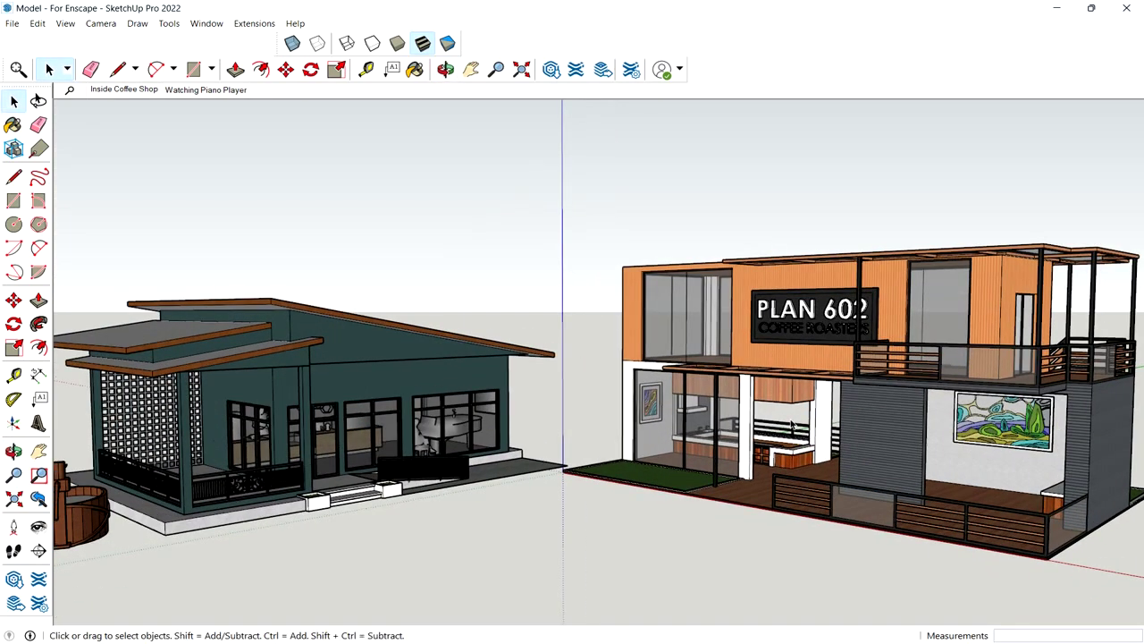
{"action": "middle_click_drag", "start_coordinate": [793, 425], "coordinate": [784, 451]}
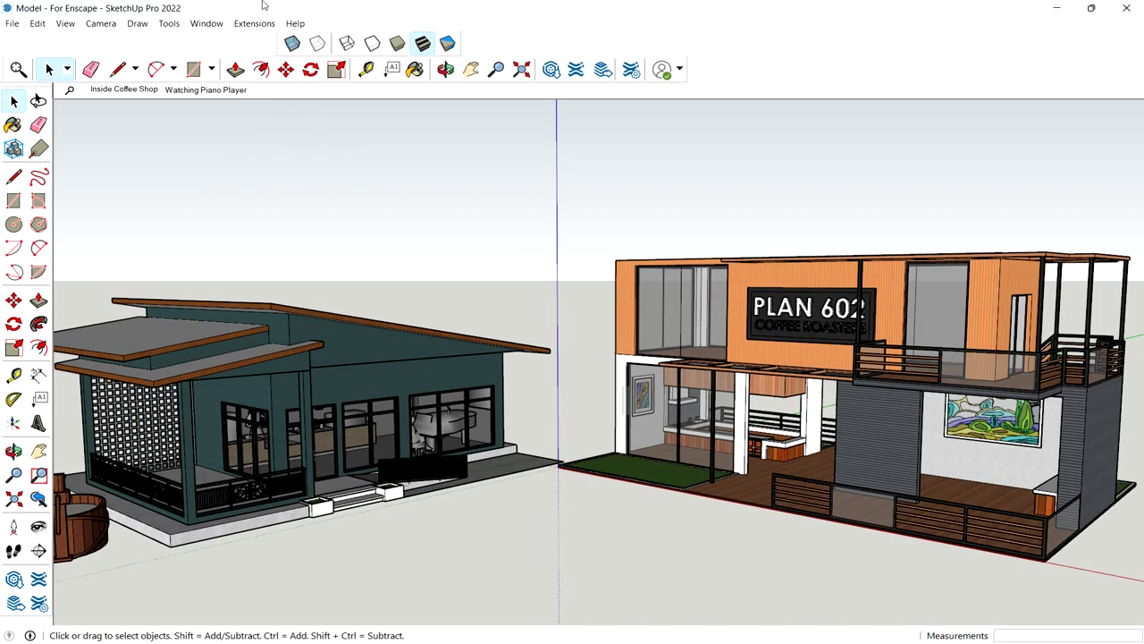
{"action": "left_click", "coordinate": [214, 27]}
{"action": "mouse_move", "coordinate": [216, 40]}
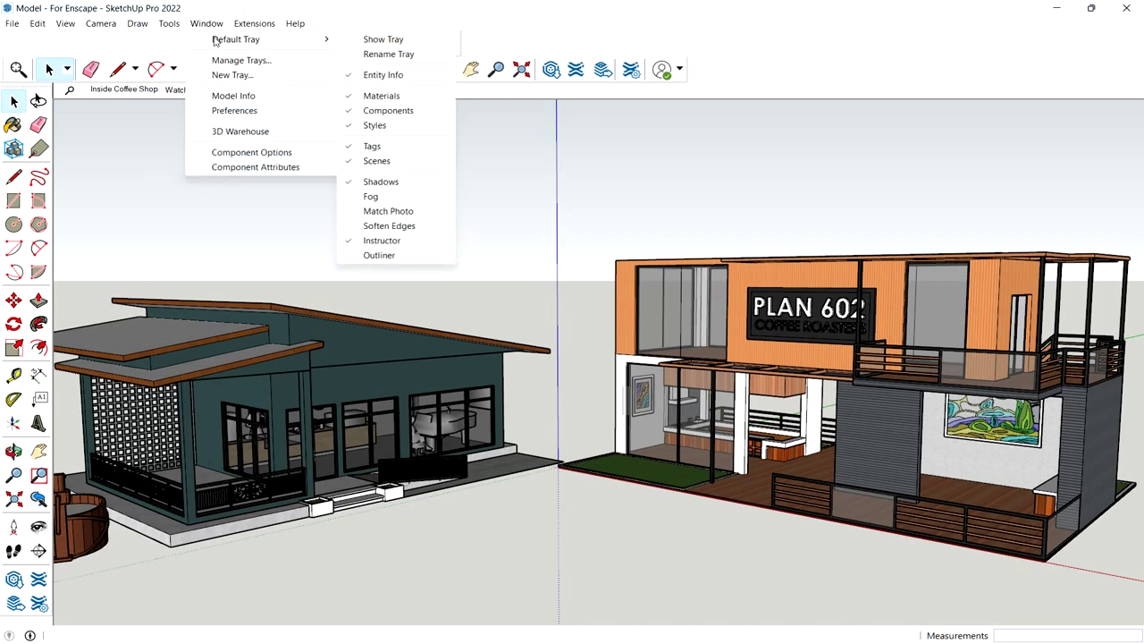
{"action": "left_click", "coordinate": [383, 40]}
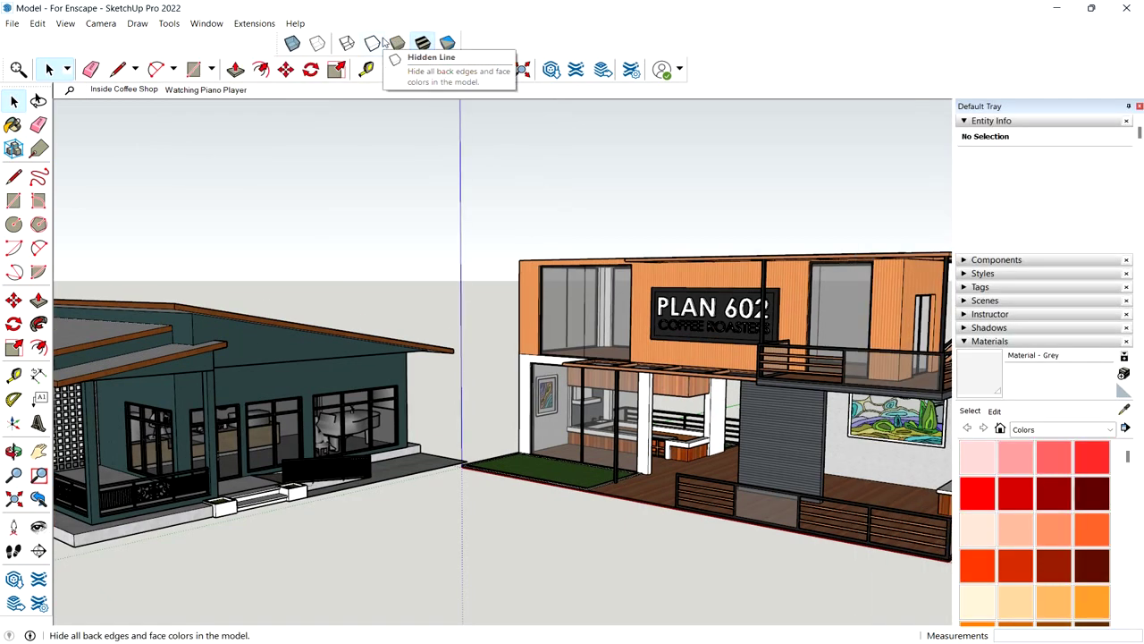
Step: Collapse Entity Info and Materials in the Default Tray and expand Scenes
{"action": "left_click", "coordinate": [964, 121]}
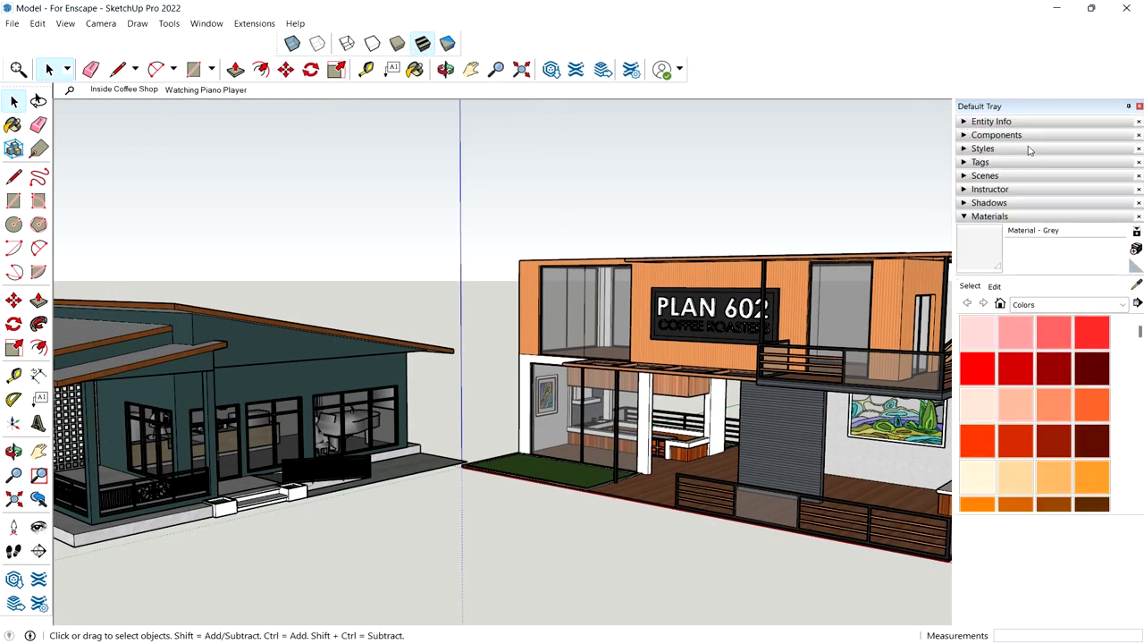
{"action": "left_click", "coordinate": [964, 217]}
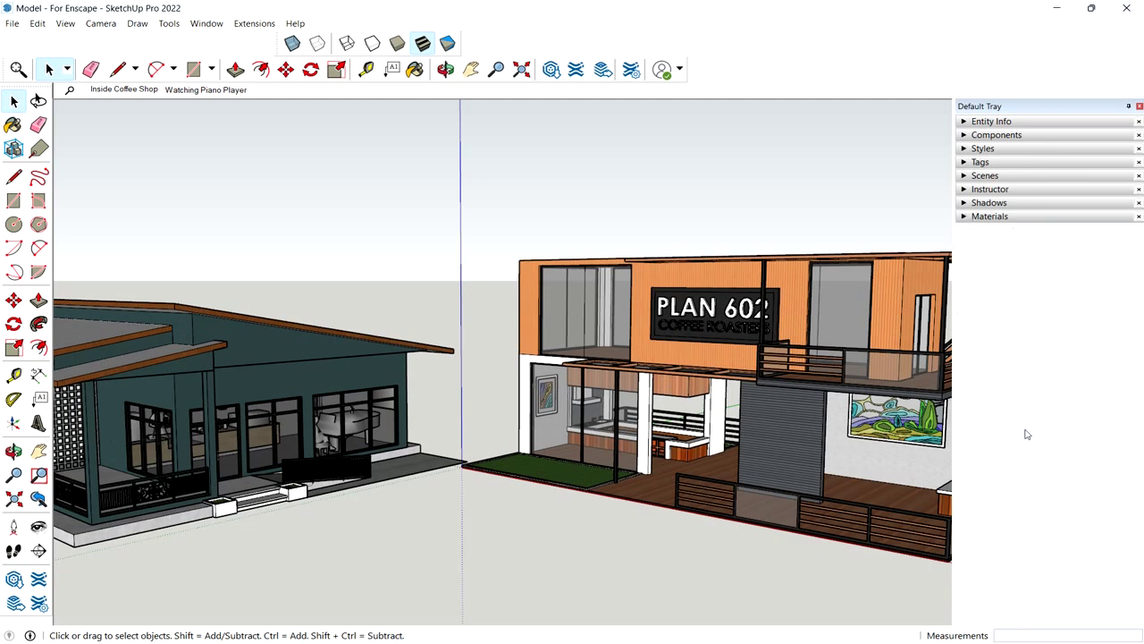
{"action": "left_click", "coordinate": [965, 177]}
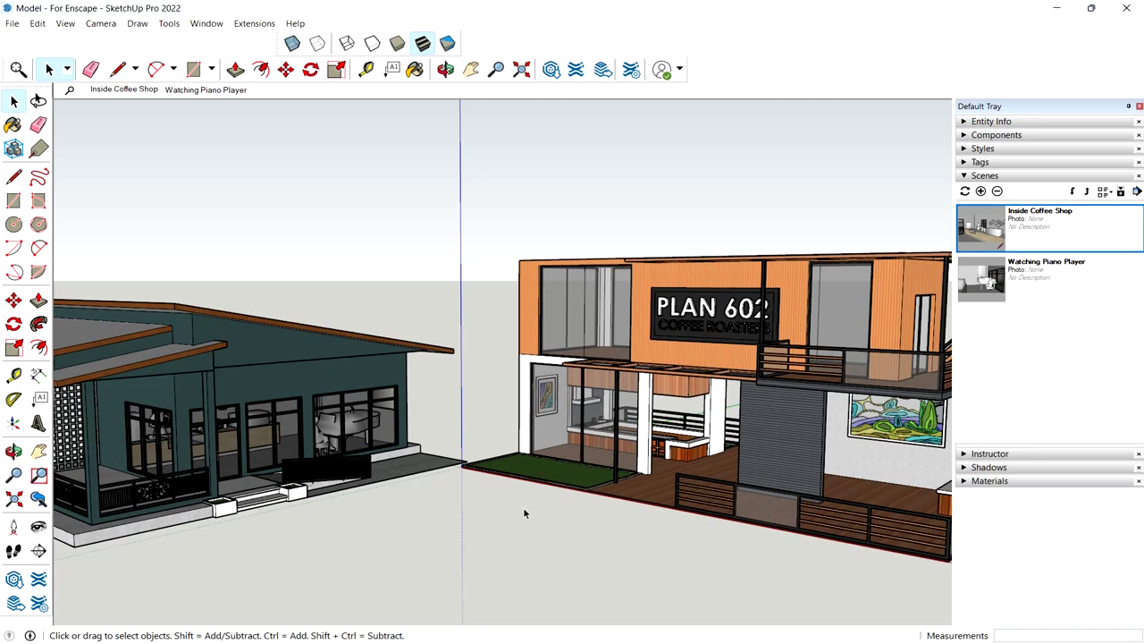
Step: Frame a closer, low-angle view with the green building's windows on one side and the PLAN 602 facade on the other
{"action": "middle_click_drag", "start_coordinate": [528, 513], "coordinate": [760, 450]}
{"action": "scroll", "coordinate": [760, 450], "scroll_direction": "up", "scroll_amount": 3}
{"action": "middle_click_drag", "start_coordinate": [669, 487], "coordinate": [627, 487]}
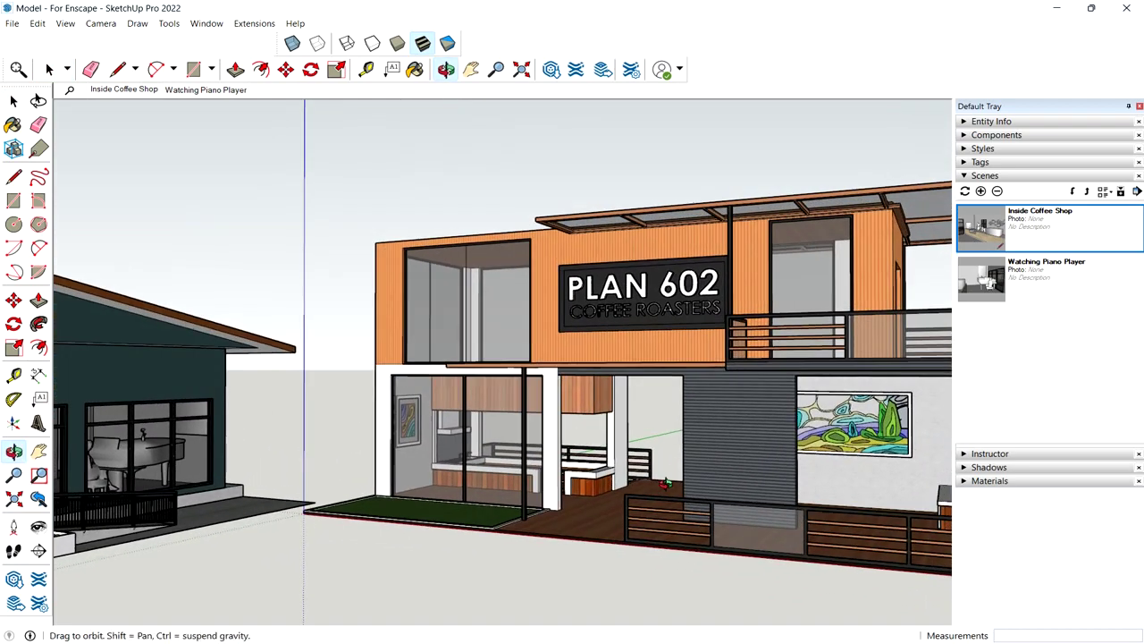
{"action": "middle_click_drag", "start_coordinate": [542, 461], "coordinate": [646, 434]}
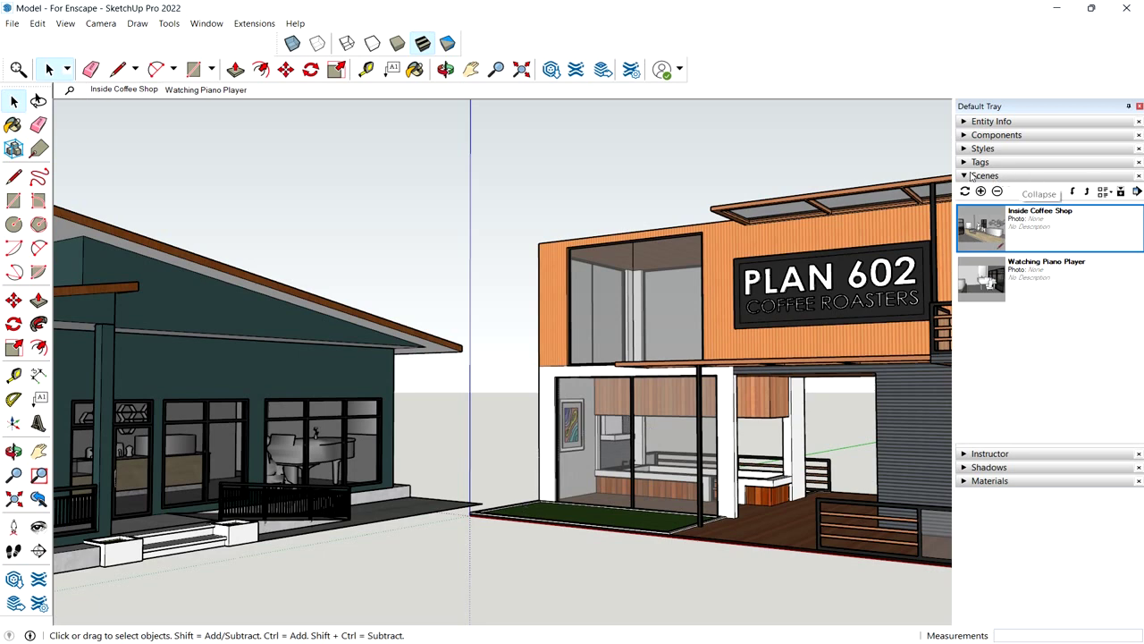
Step: Remove Scenes from the Default Tray and add it back
{"action": "left_click", "coordinate": [1105, 196]}
{"action": "left_click", "coordinate": [206, 23]}
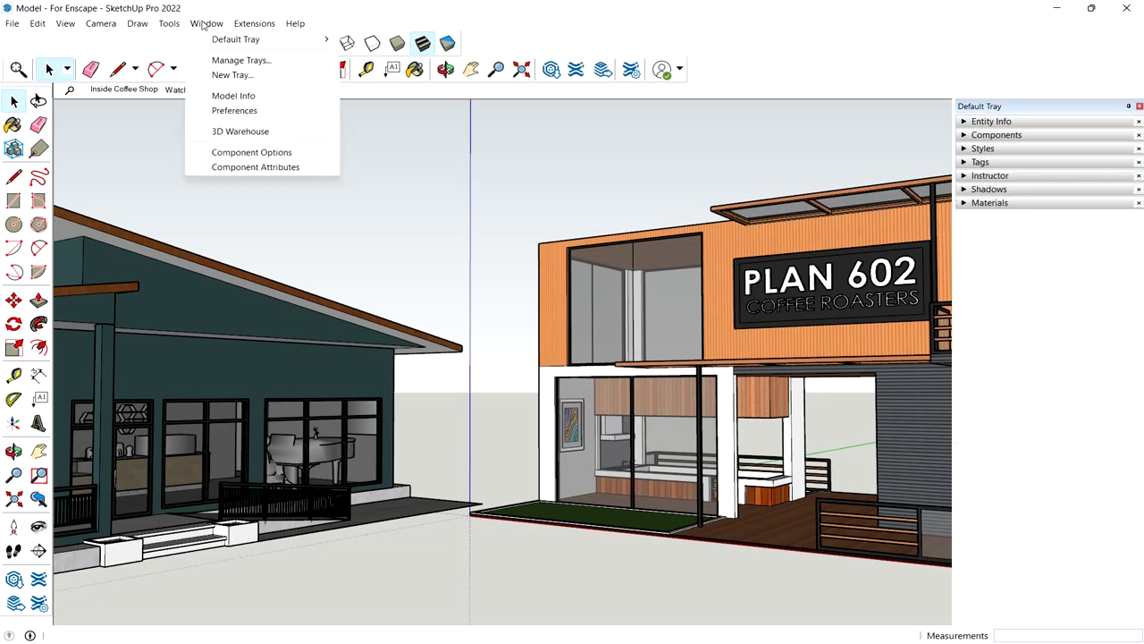
{"action": "mouse_move", "coordinate": [303, 39]}
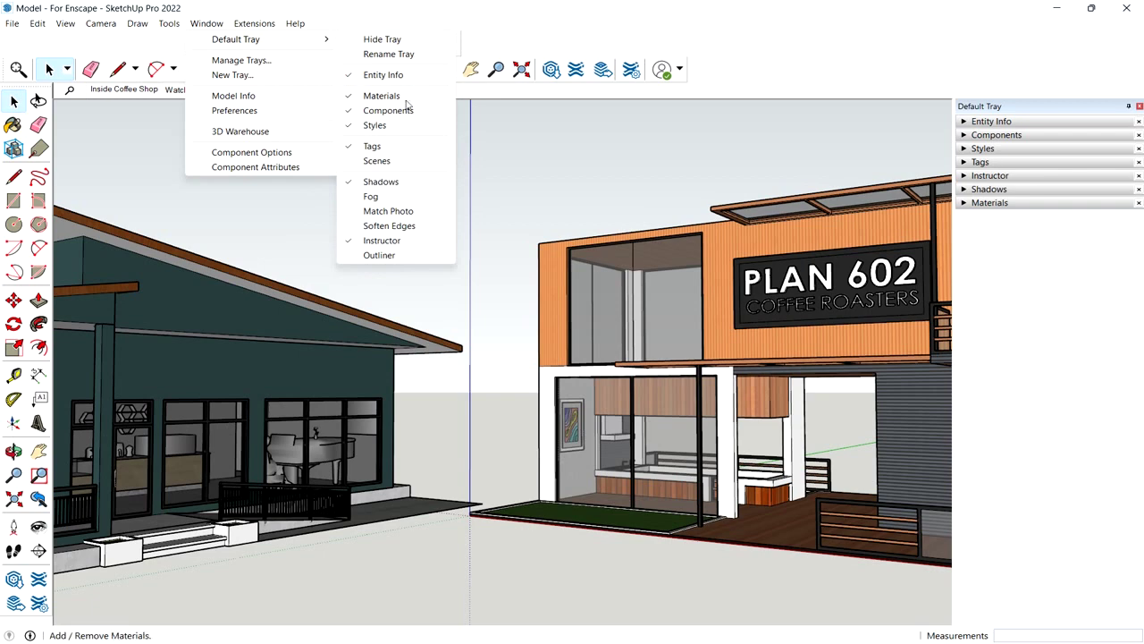
{"action": "left_click", "coordinate": [373, 161]}
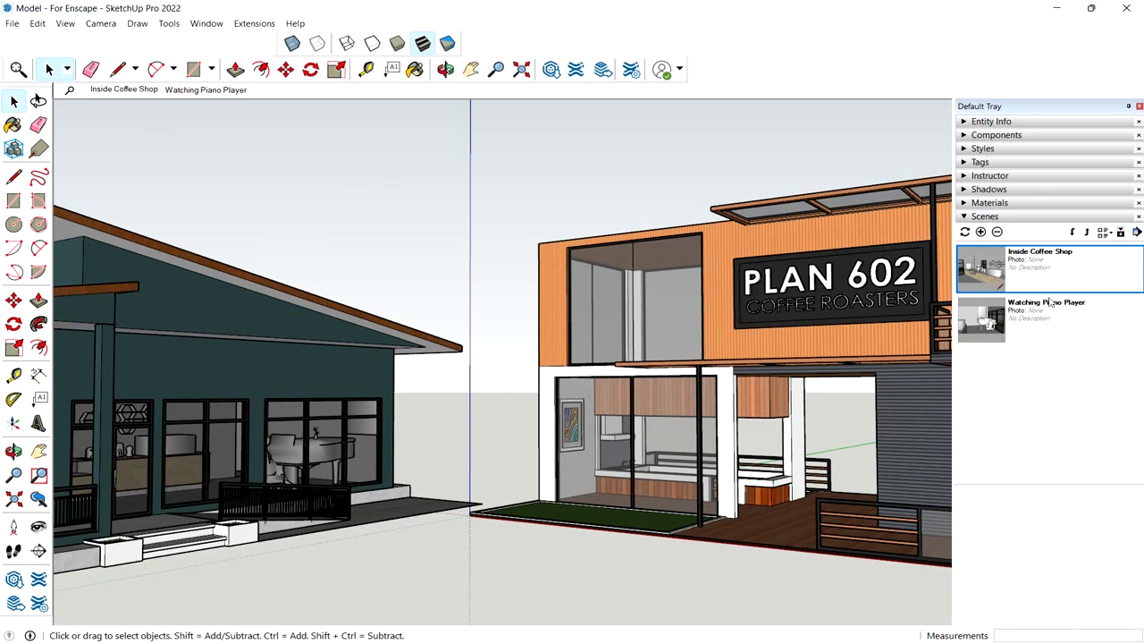
Step: Add a scene from the current view and rename it Coffee Roasters
{"action": "left_click", "coordinate": [981, 233]}
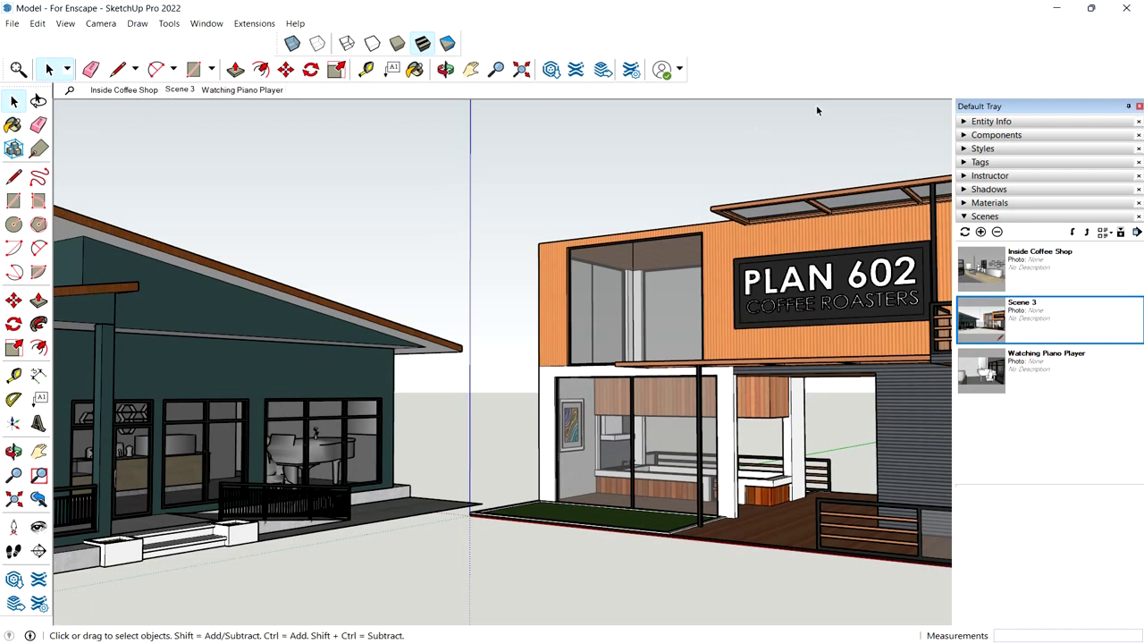
{"action": "right_click", "coordinate": [180, 90]}
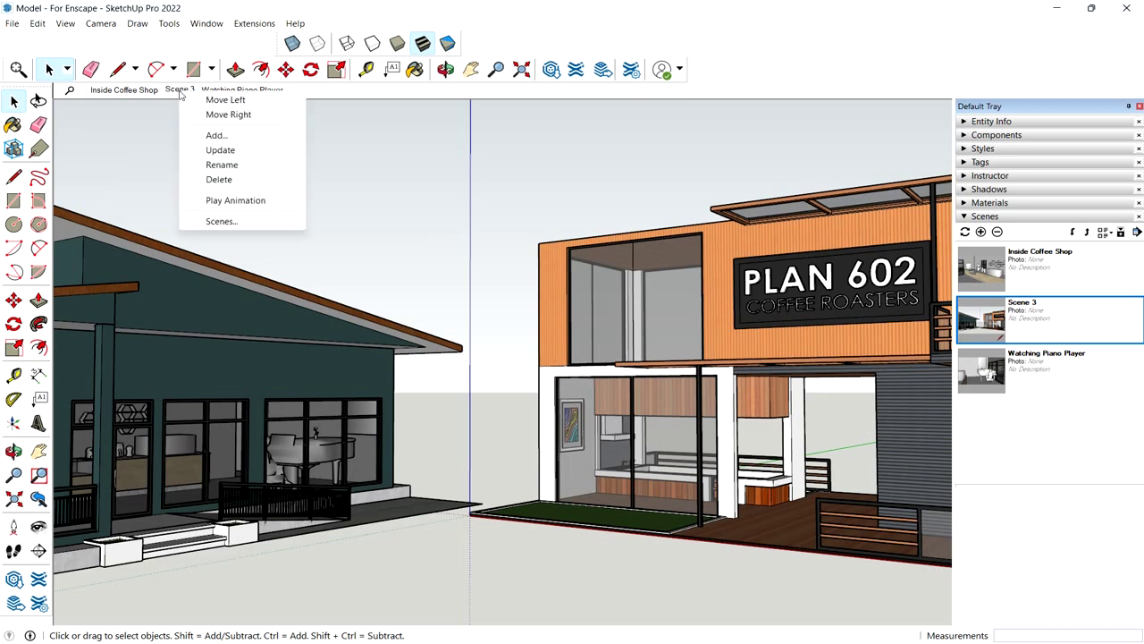
{"action": "left_click", "coordinate": [221, 166]}
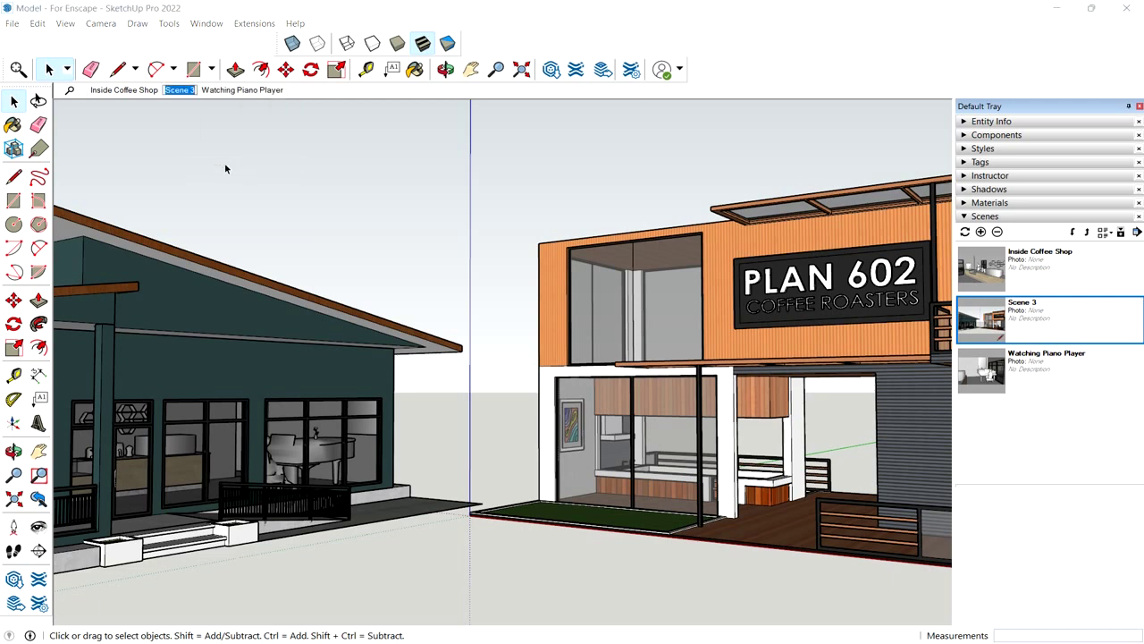
{"action": "type", "text": "Coffee Roasters"}
{"action": "key", "text": "Return"}
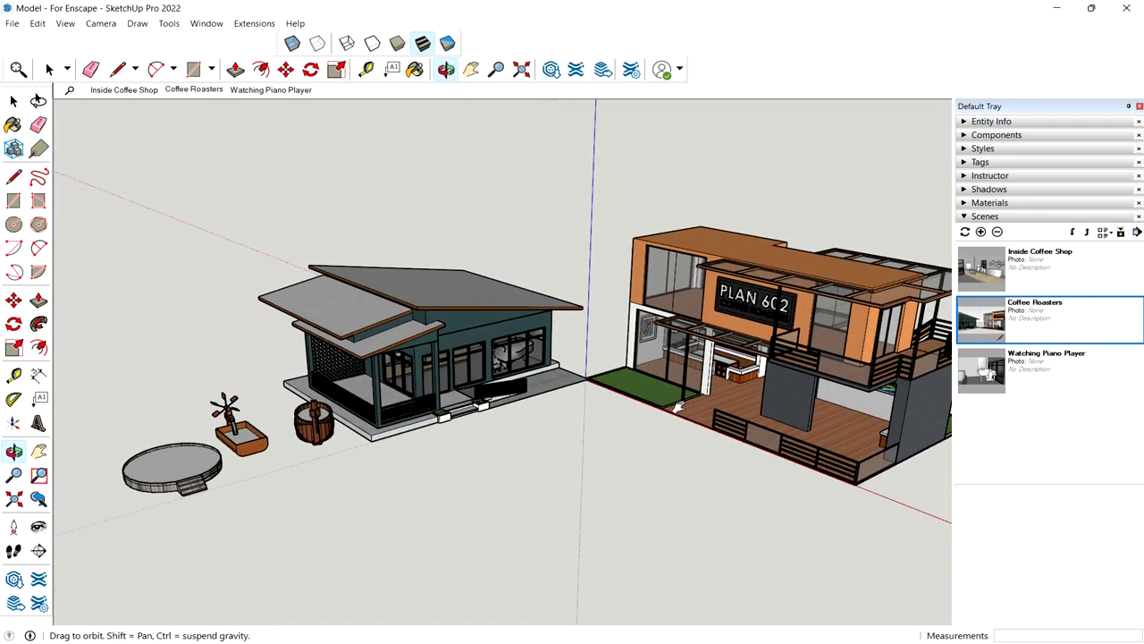
Step: Check the saved views by switching between the Coffee Roasters, Inside Coffee Shop and Watching Piano Player scenes, ending on Coffee Roasters
{"action": "middle_click_drag", "start_coordinate": [444, 414], "coordinate": [682, 379]}
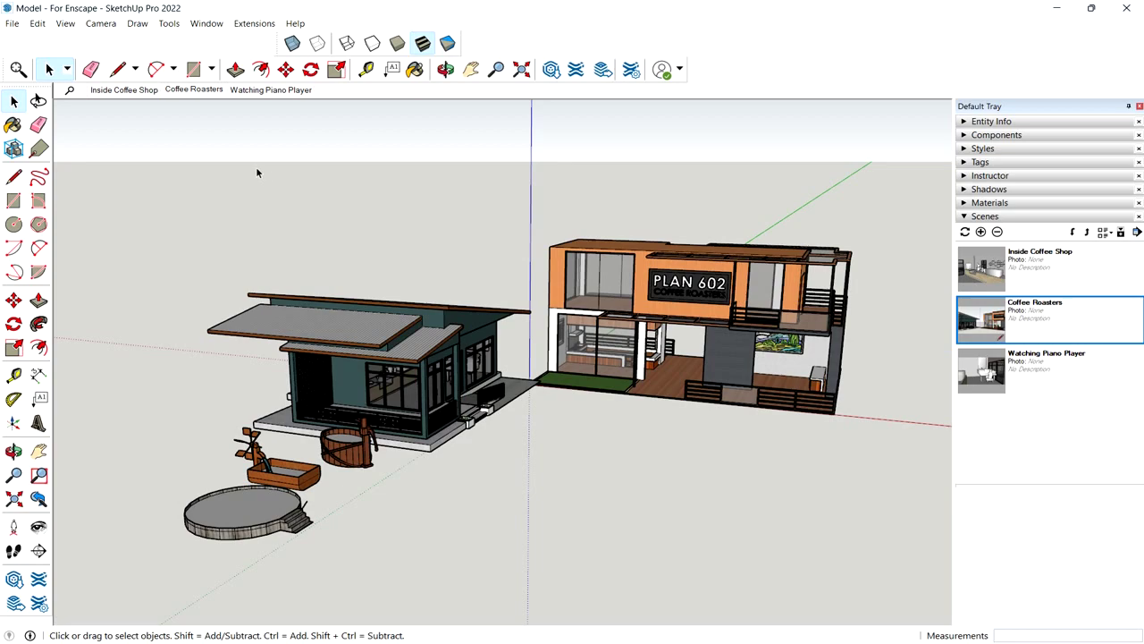
{"action": "left_click", "coordinate": [197, 95]}
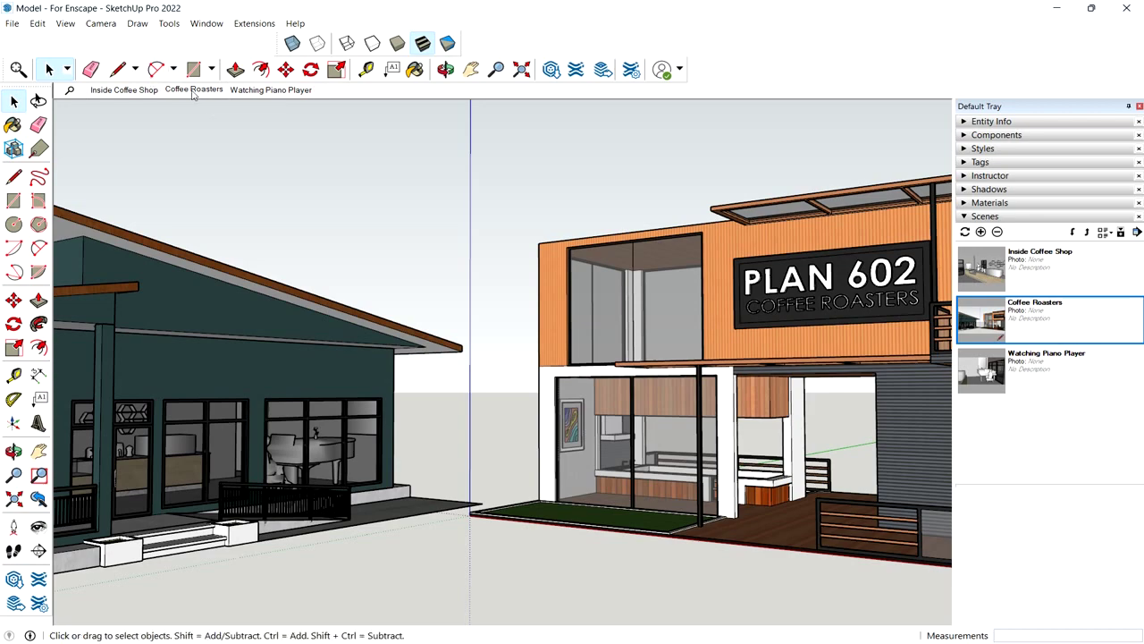
{"action": "left_click", "coordinate": [124, 90]}
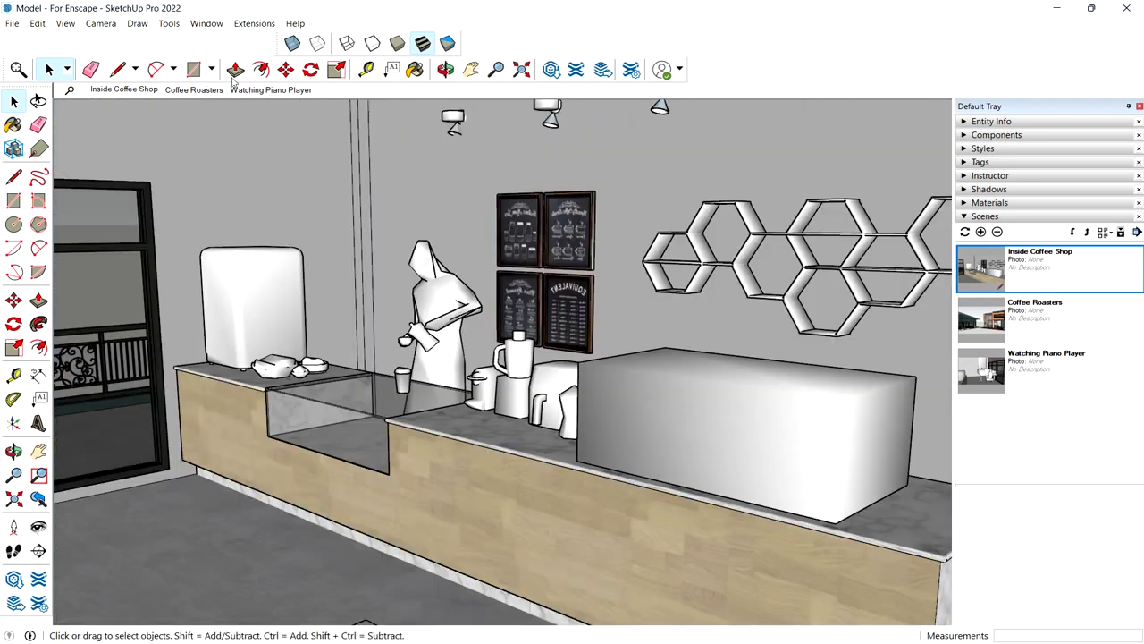
{"action": "left_click", "coordinate": [255, 90]}
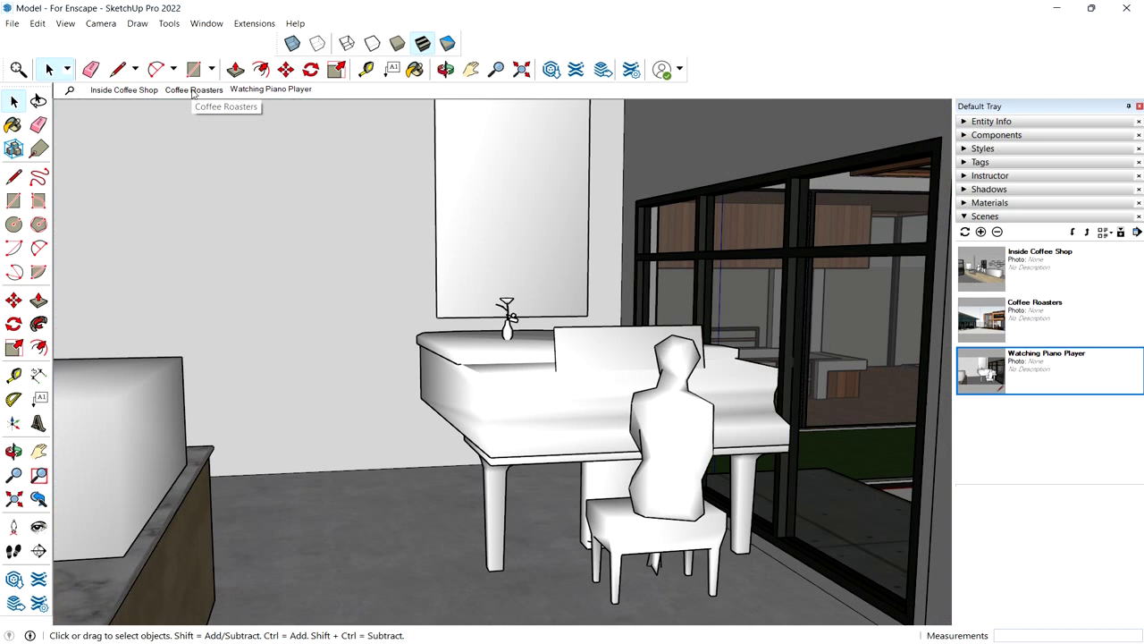
{"action": "left_click", "coordinate": [193, 92]}
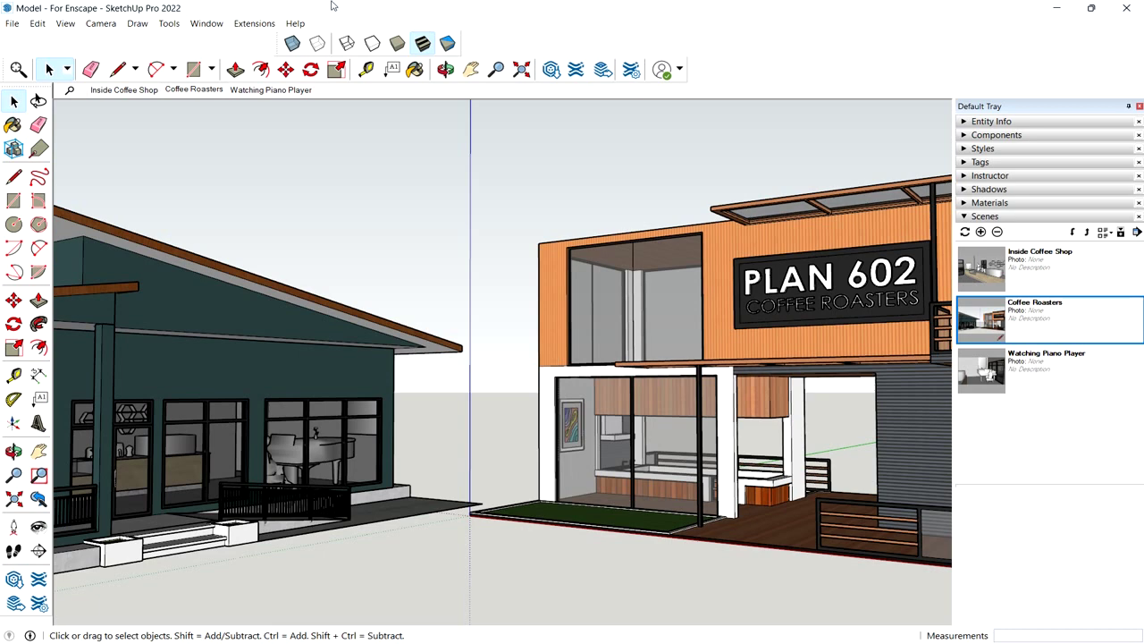
{"action": "left_click", "coordinate": [260, 92]}
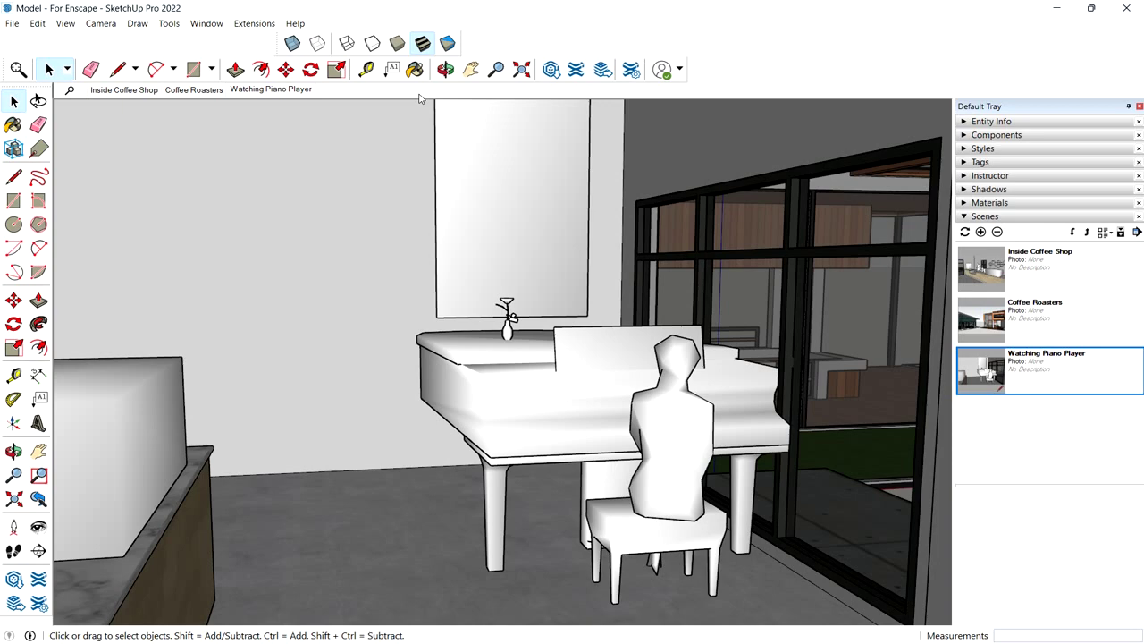
{"action": "left_click", "coordinate": [204, 91]}
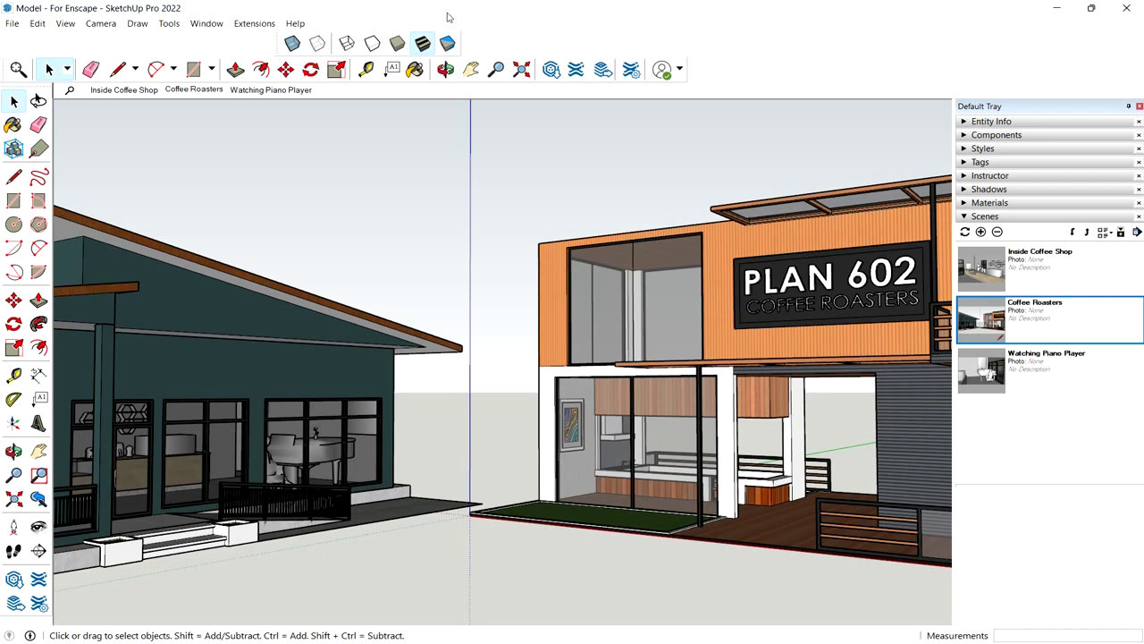
Step: Start Enscape for the current model and maximize its render window
{"action": "left_click", "coordinate": [251, 25]}
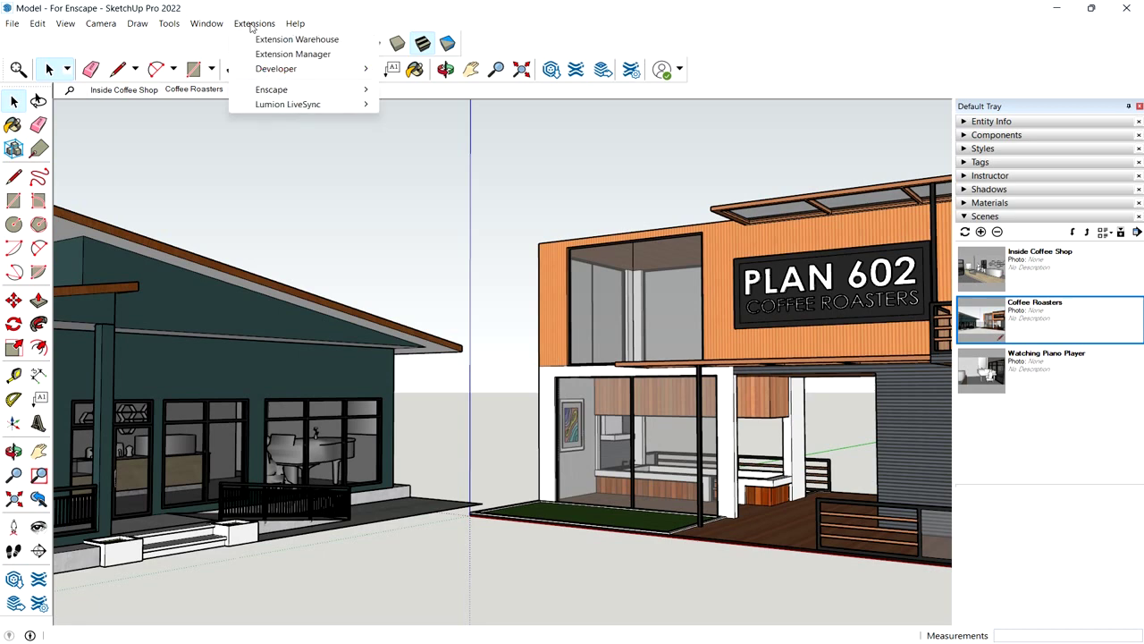
{"action": "mouse_move", "coordinate": [257, 91]}
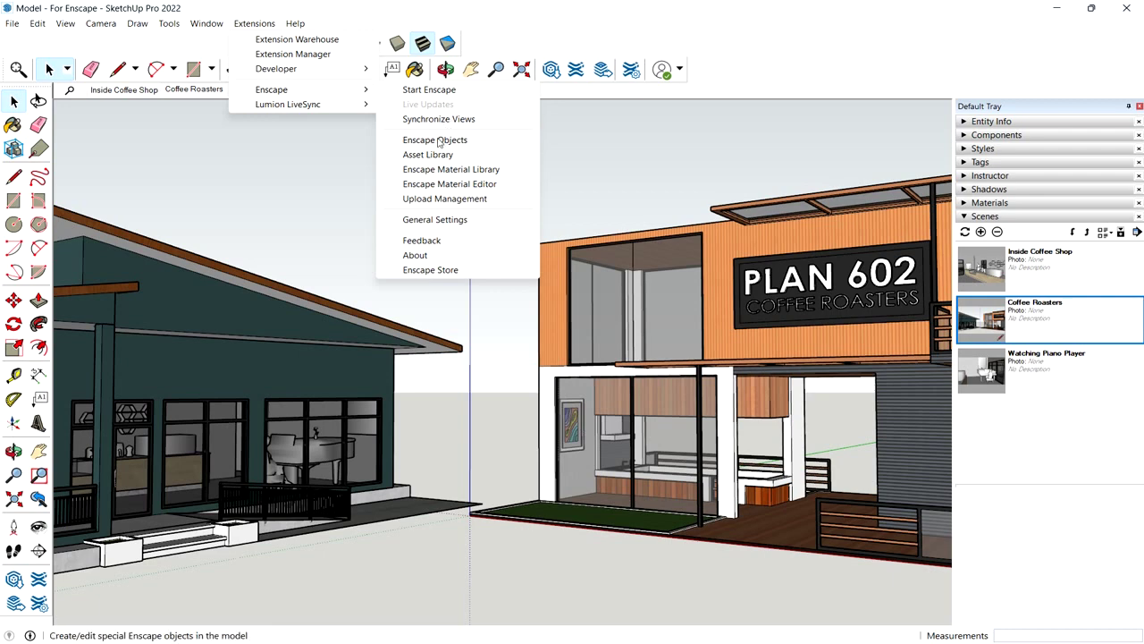
{"action": "left_click", "coordinate": [429, 91]}
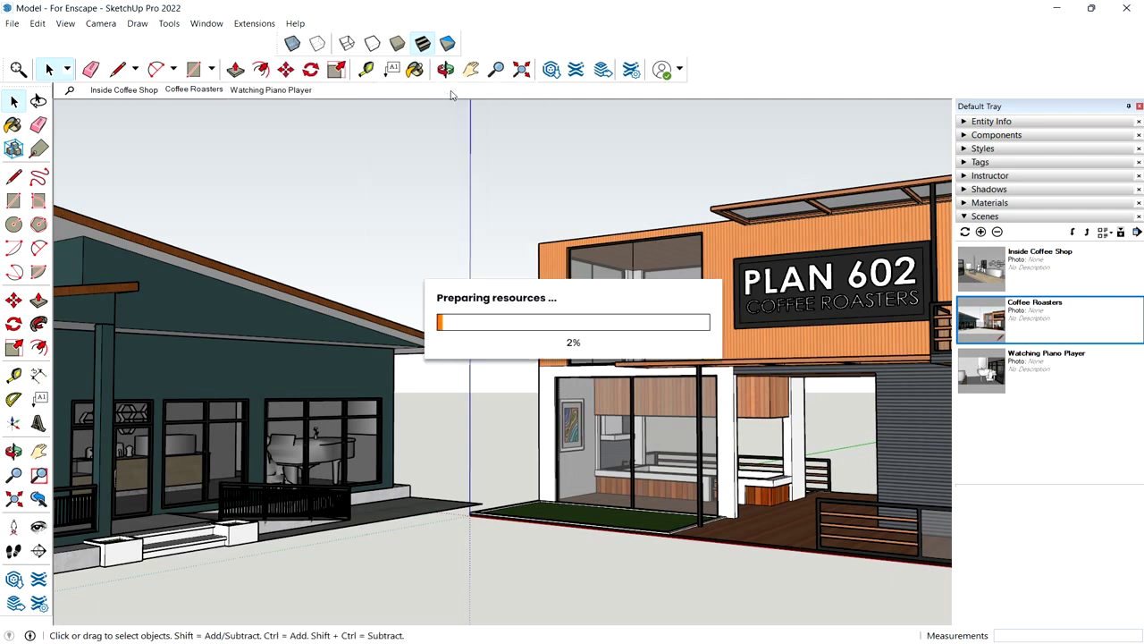
{"action": "left_click", "coordinate": [245, 355]}
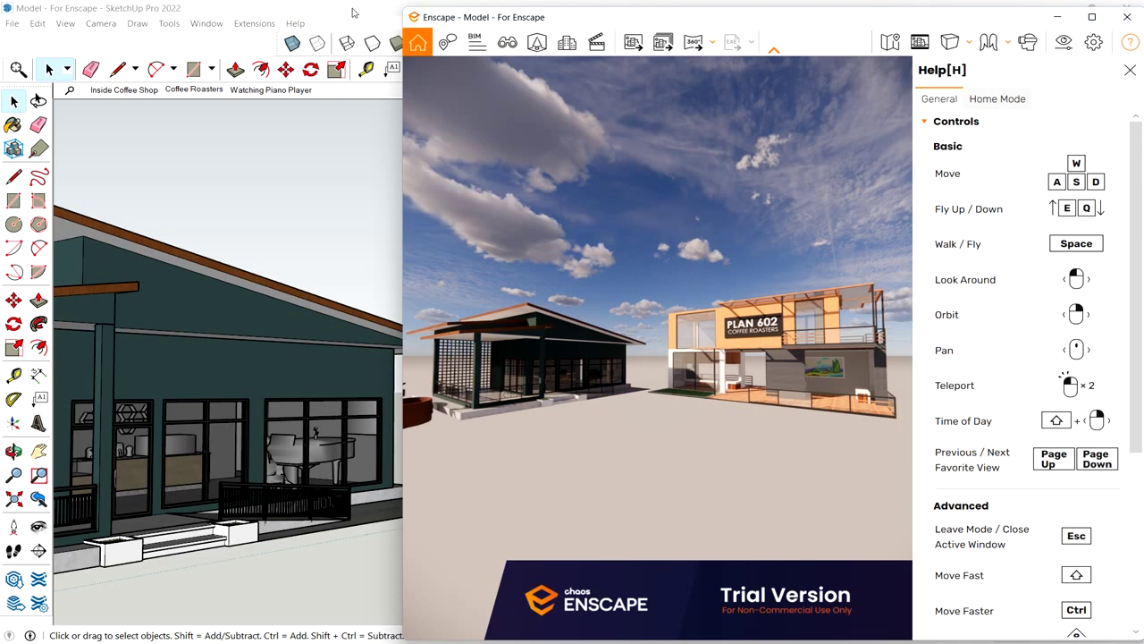
{"action": "left_click", "coordinate": [1092, 17]}
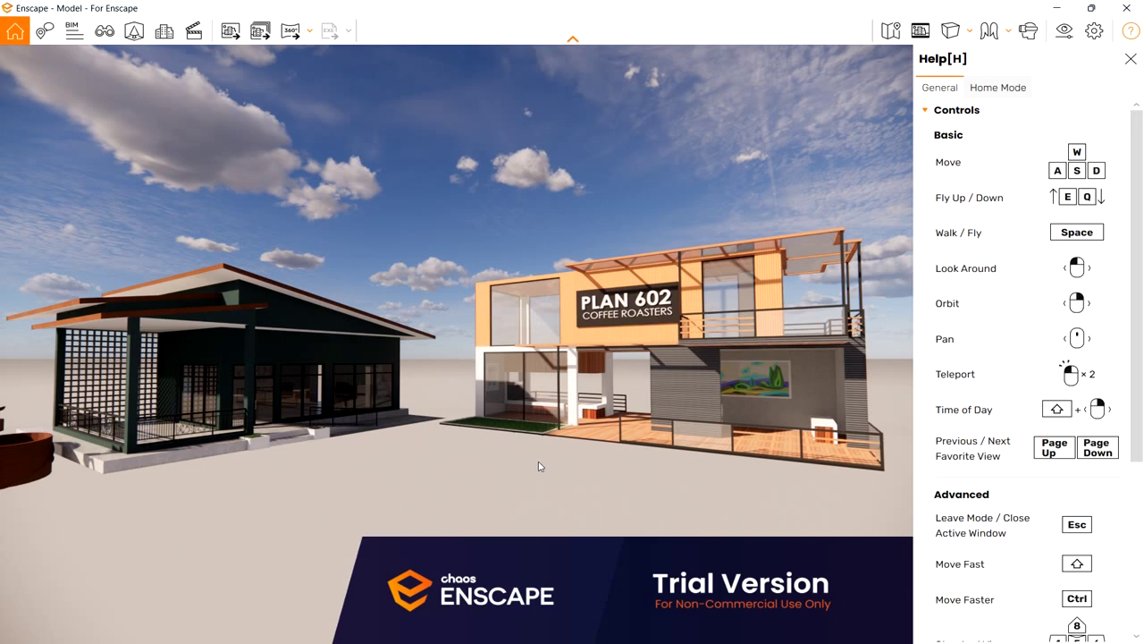
Step: Move the camera forward, backward, sideways and vertically in the Enscape render to view both buildings
{"action": "key", "text": "w"}
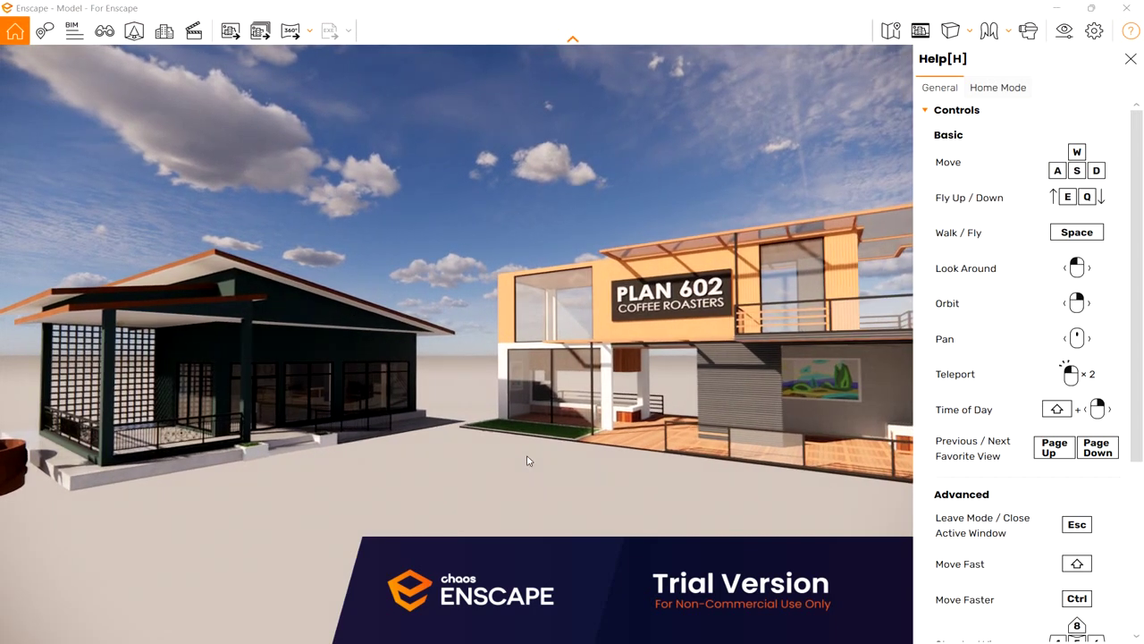
{"action": "key", "text": "s"}
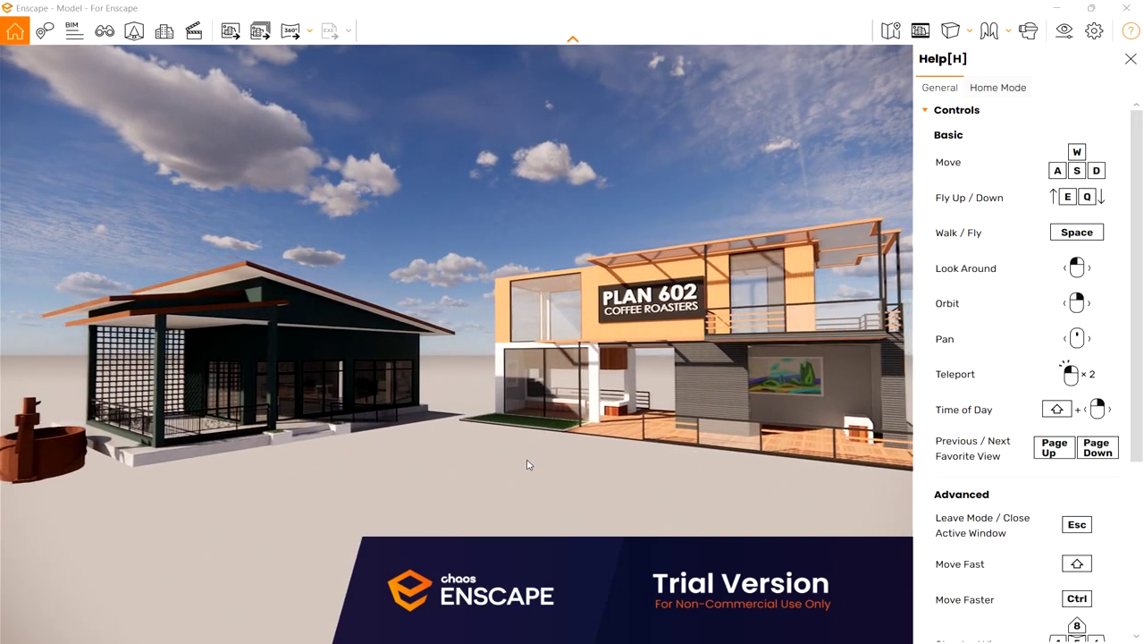
{"action": "key", "text": "d"}
{"action": "key", "text": "d"}
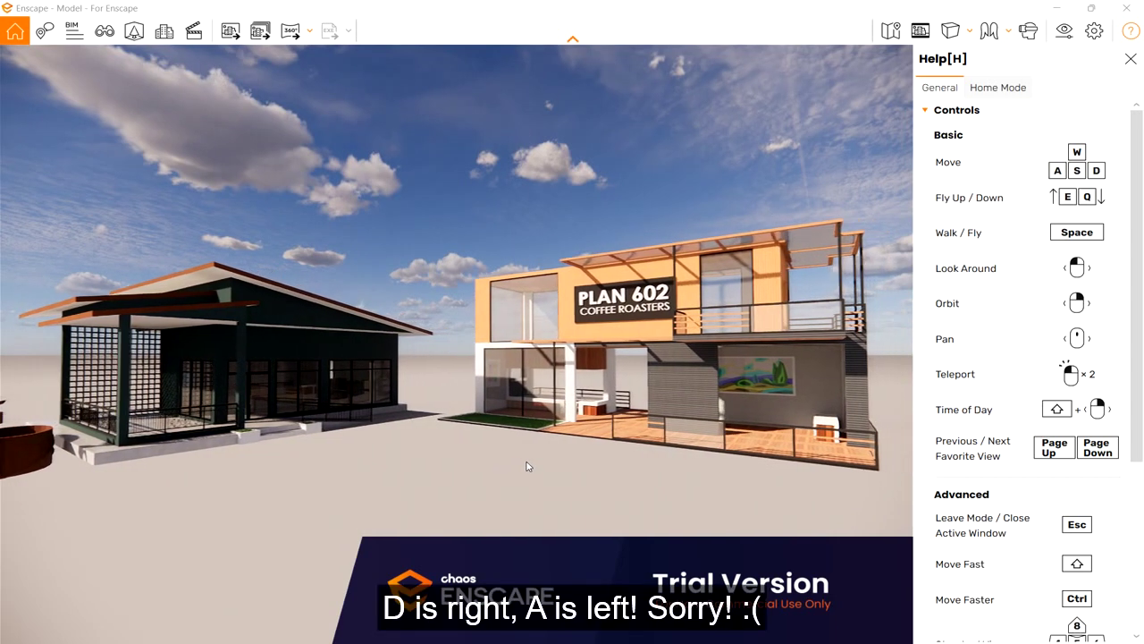
{"action": "key", "text": "a"}
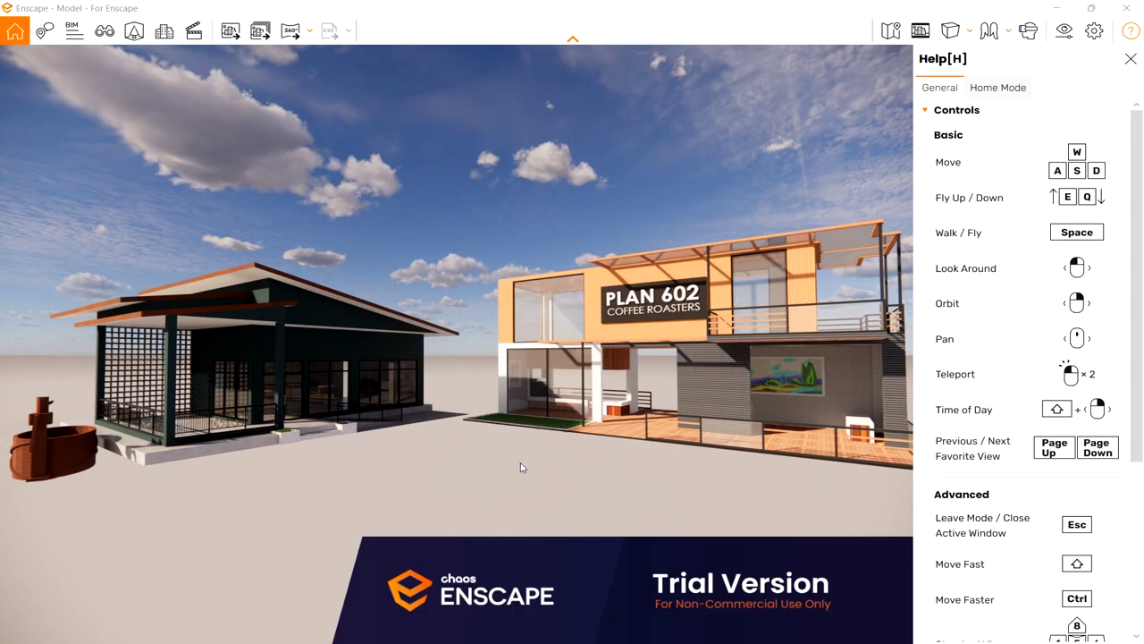
{"action": "key", "text": "w"}
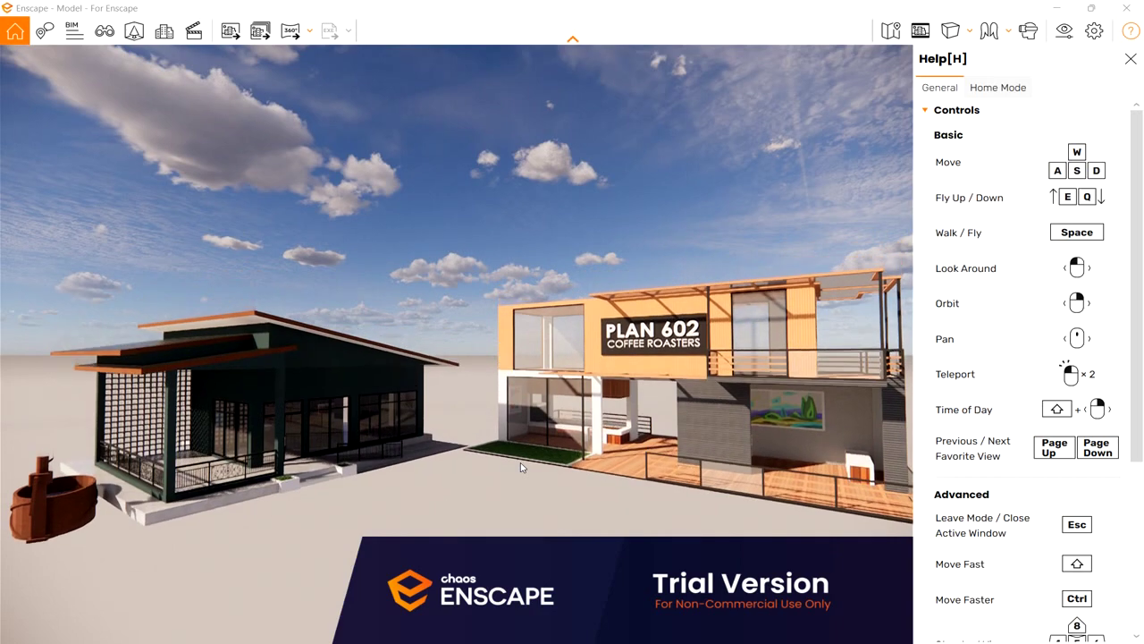
{"action": "key", "text": "q"}
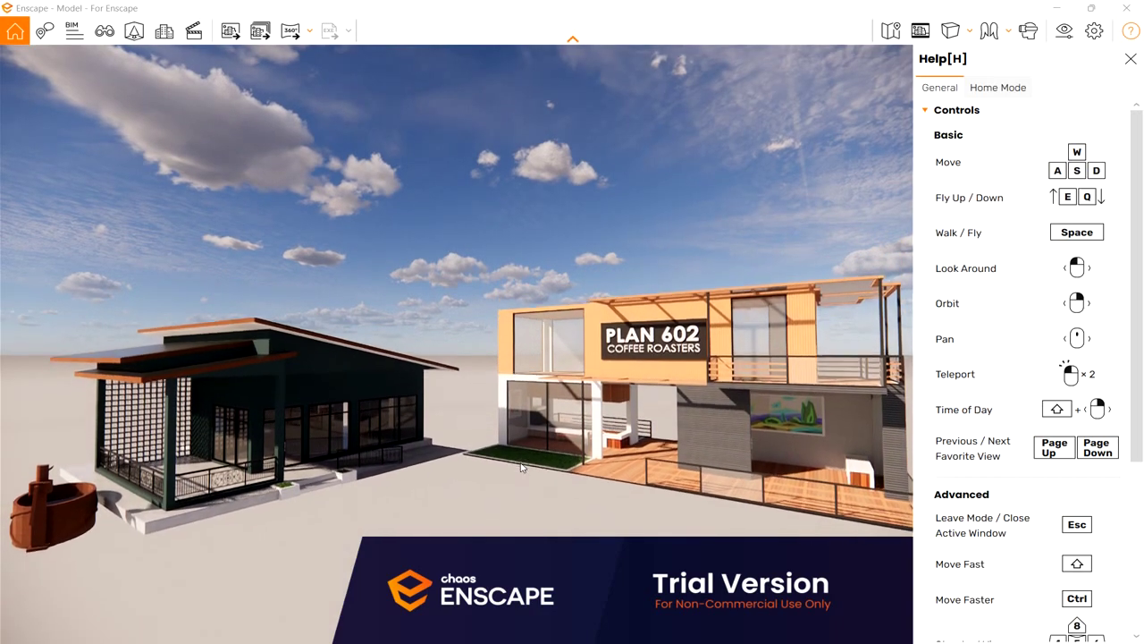
Step: Lower the camera toward ground level and move it forward and back between the two buildings
{"action": "key", "text": "q"}
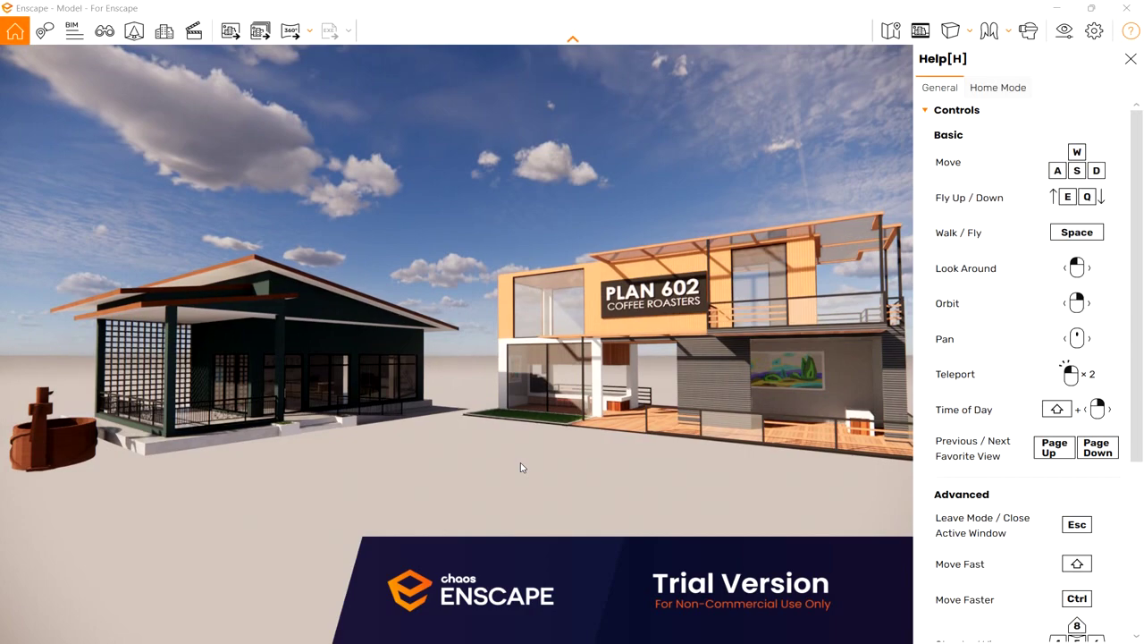
{"action": "key", "text": "w"}
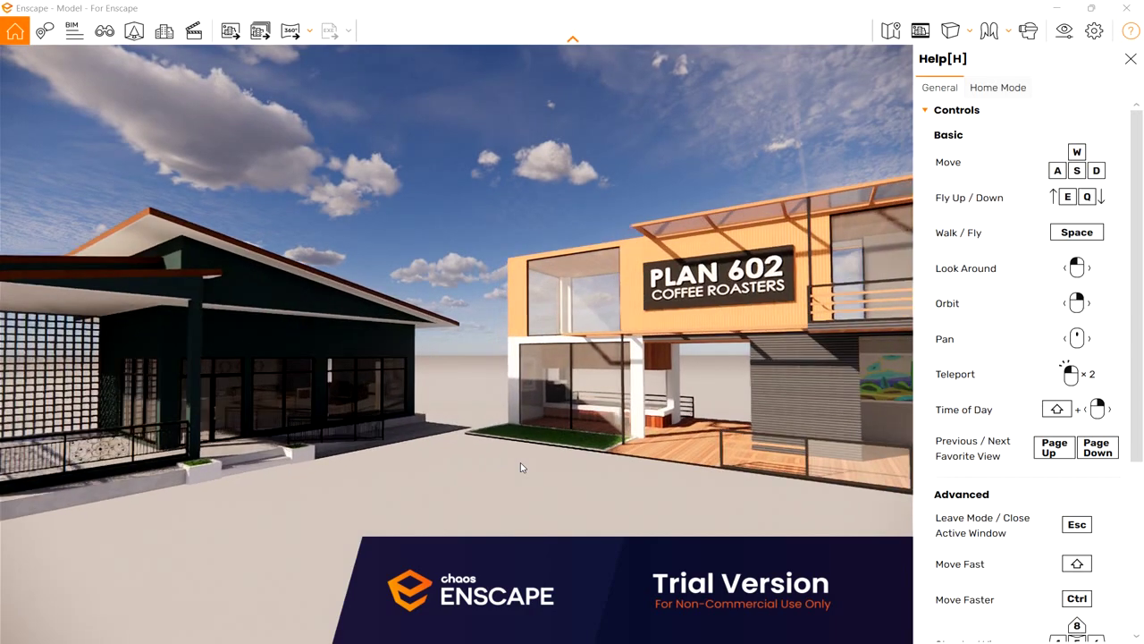
{"action": "key", "text": "w"}
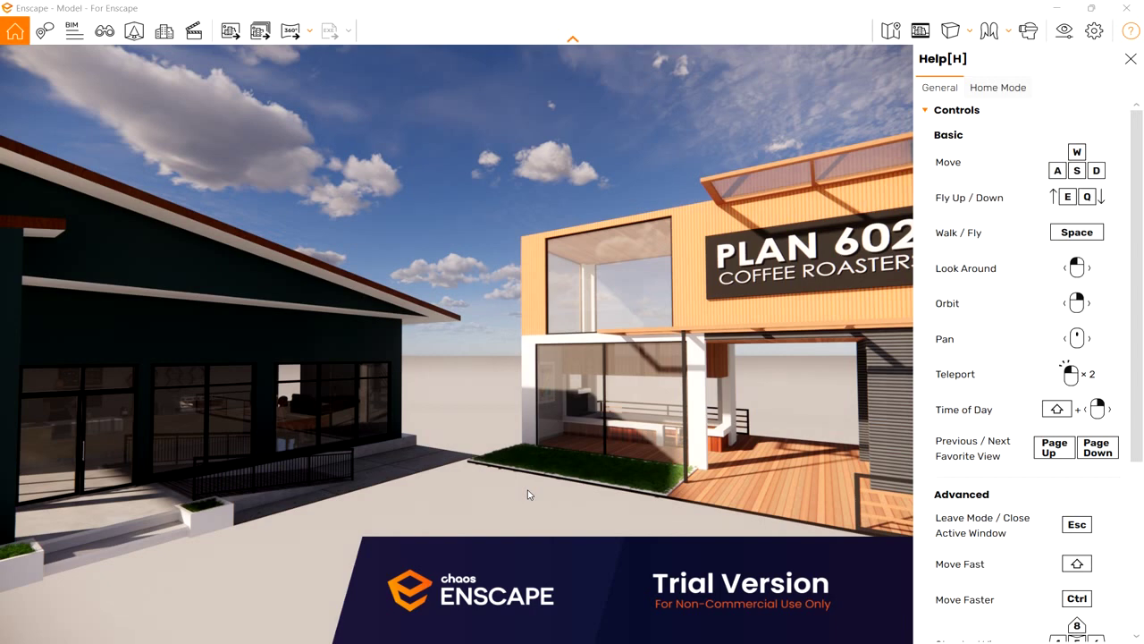
{"action": "key", "text": "s"}
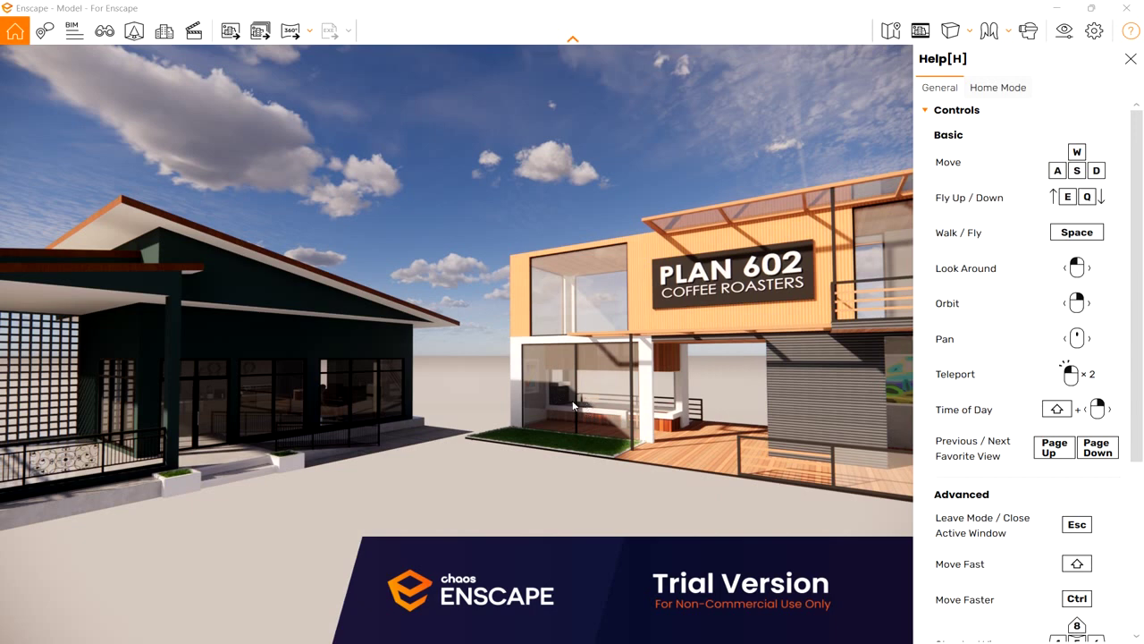
Step: Teleport to the coffee roasters building and fly up into its wood-panelled upper floor to view the wall art
{"action": "left_click_drag", "start_coordinate": [678, 396], "coordinate": [677, 417]}
{"action": "double_click", "coordinate": [677, 418]}
{"action": "mouse_move", "coordinate": [589, 408]}
{"action": "left_mouse_down"}
{"action": "mouse_move", "coordinate": [554, 407]}
{"action": "mouse_move", "coordinate": [528, 372]}
{"action": "mouse_move", "coordinate": [514, 375]}
{"action": "mouse_move", "coordinate": [476, 304]}
{"action": "mouse_move", "coordinate": [654, 333]}
{"action": "mouse_move", "coordinate": [598, 315]}
{"action": "left_mouse_up"}
{"action": "key", "text": "w"}
{"action": "key", "text": "e"}
{"action": "key", "text": "w"}
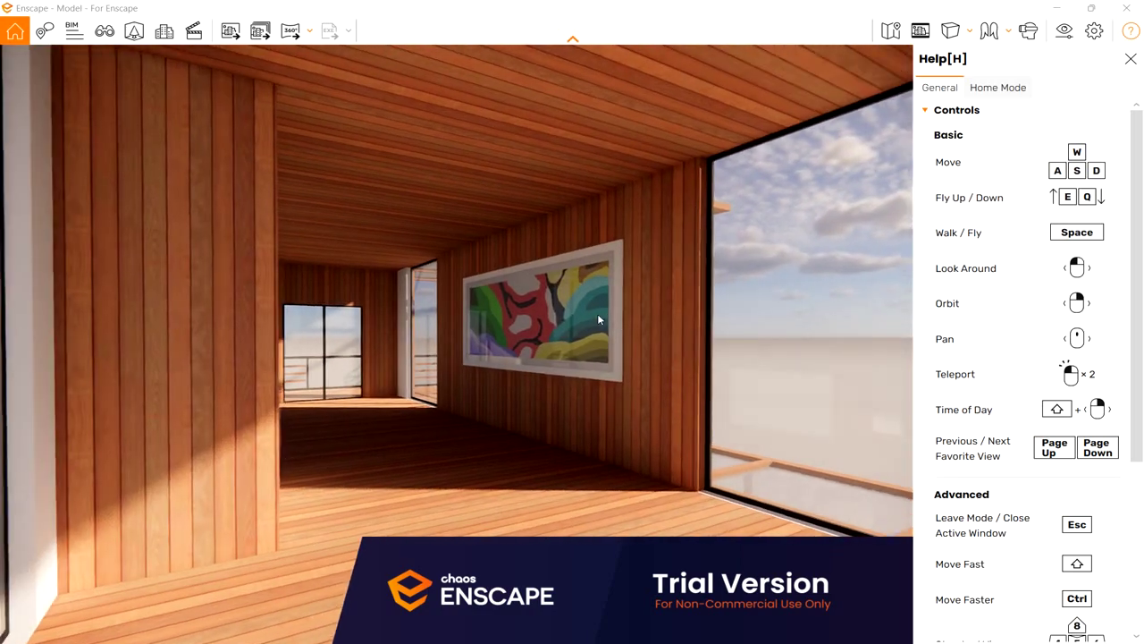
{"action": "key", "text": "w"}
{"action": "key", "text": "w"}
{"action": "key", "text": "s"}
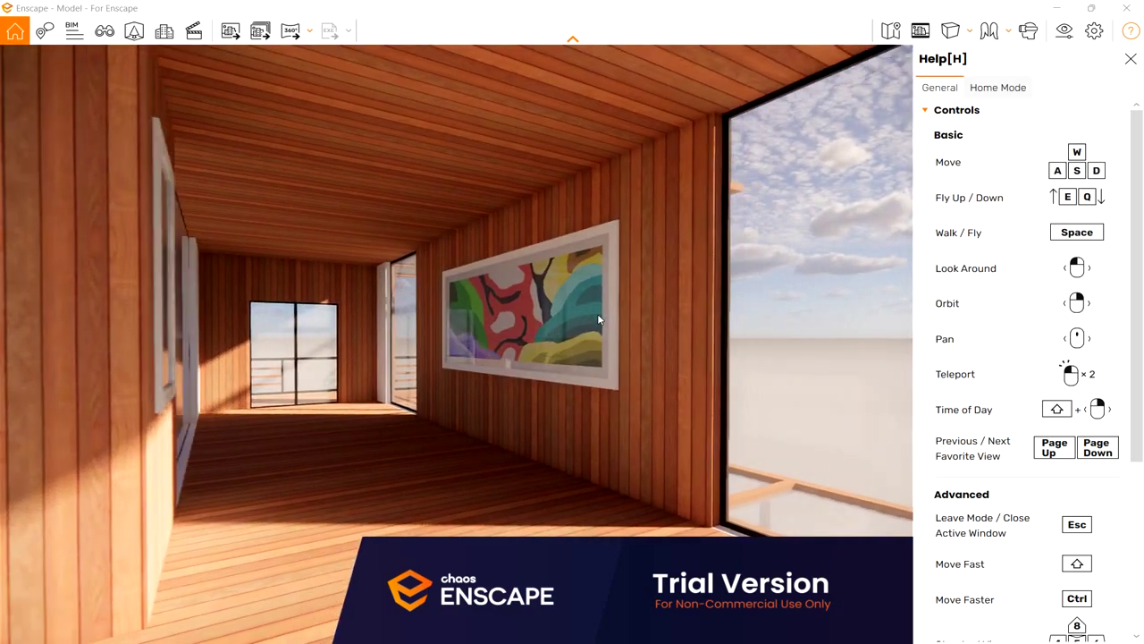
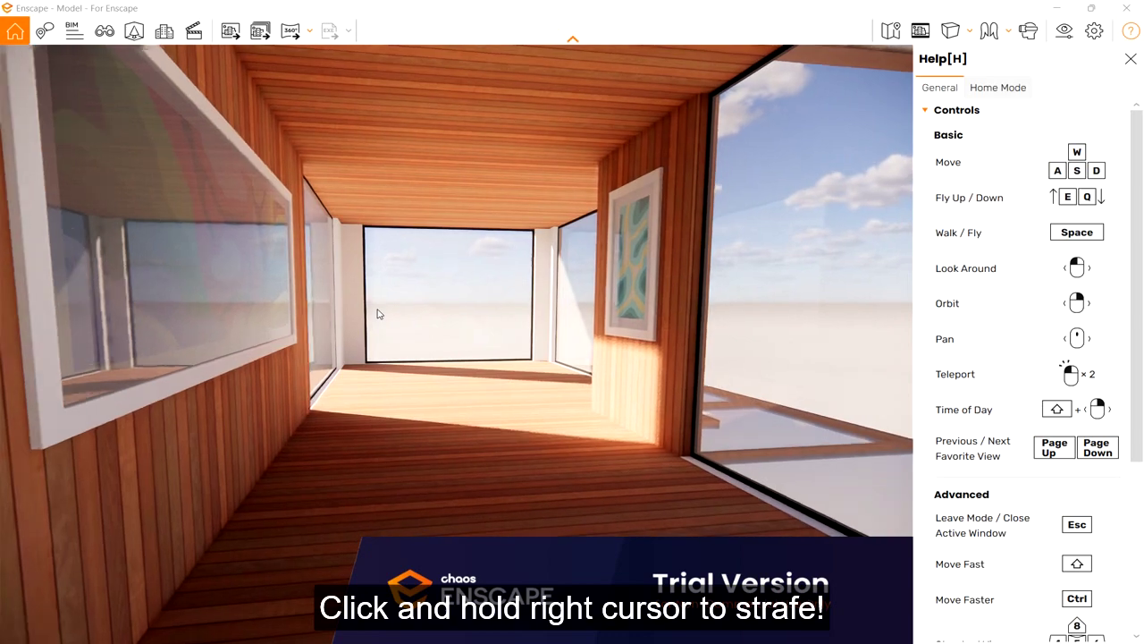
Step: Orbit and look around the upper-floor interior, and try walk mode near the balcony before returning to fly mode
{"action": "right_click_drag", "start_coordinate": [378, 314], "coordinate": [349, 347]}
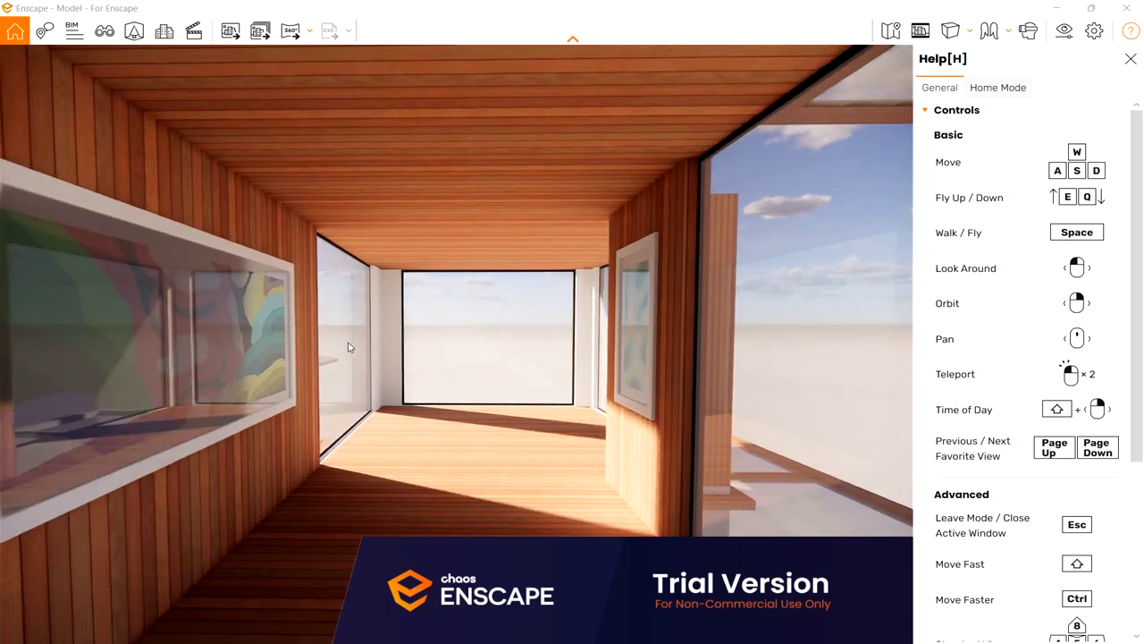
{"action": "mouse_move", "coordinate": [460, 361]}
{"action": "left_mouse_down"}
{"action": "mouse_move", "coordinate": [462, 373]}
{"action": "mouse_move", "coordinate": [499, 351]}
{"action": "left_mouse_up"}
{"action": "key", "text": "space"}
{"action": "left_click_drag", "start_coordinate": [722, 378], "coordinate": [722, 379]}
{"action": "key", "text": "s"}
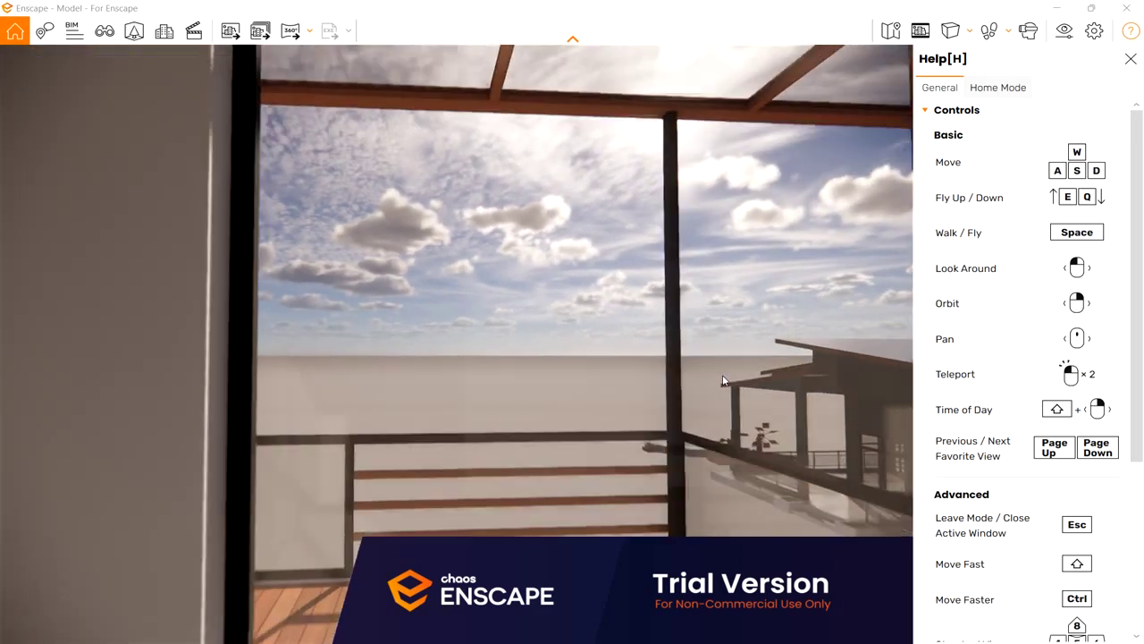
{"action": "key", "text": "w"}
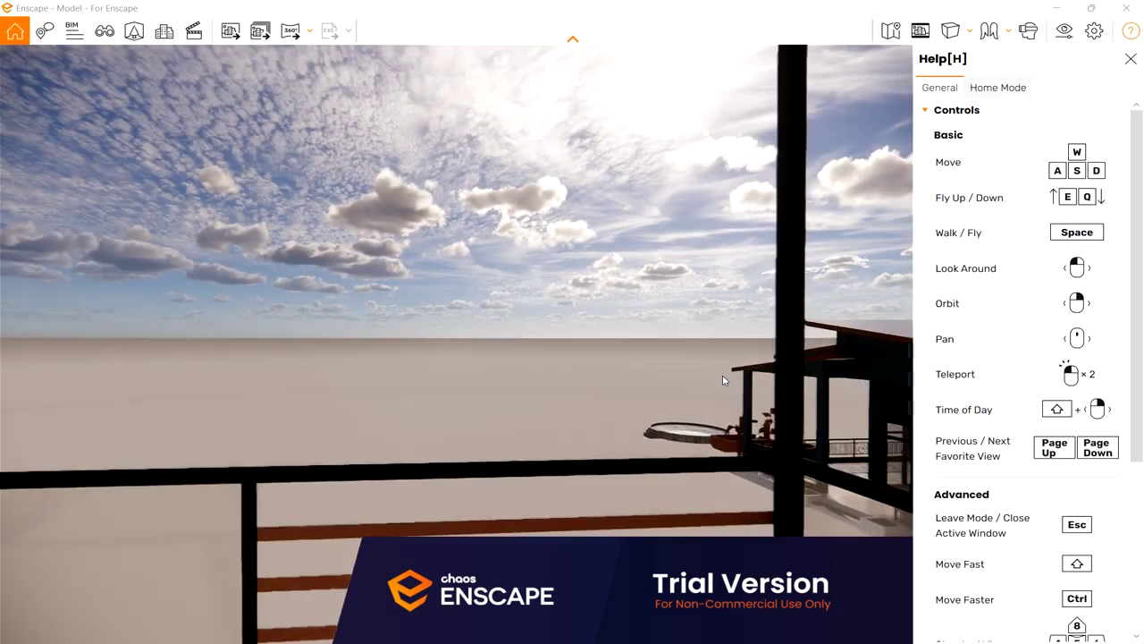
Step: Fly back outside to face the Plan 602 facade and approach its ground-floor wooden deck
{"action": "key", "text": "w"}
{"action": "left_click_drag", "start_coordinate": [724, 376], "coordinate": [702, 360]}
{"action": "key", "text": "a"}
{"action": "key", "text": "s"}
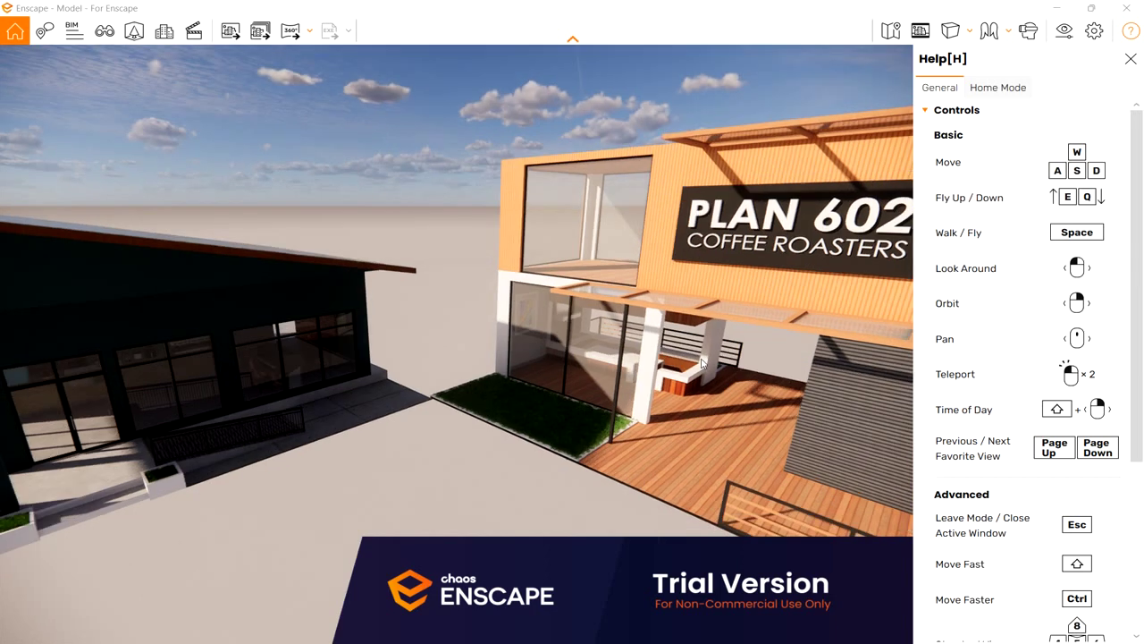
{"action": "left_click_drag", "start_coordinate": [596, 357], "coordinate": [595, 356]}
{"action": "key", "text": "w"}
{"action": "key", "text": "w"}
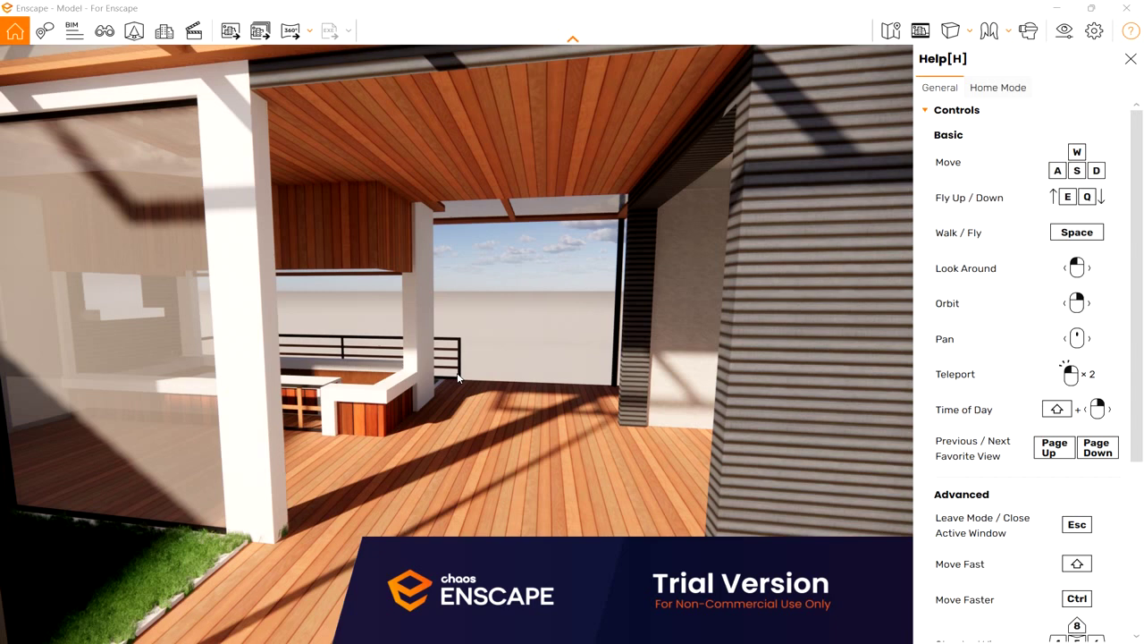
Step: Show the minimap while moving across the ground-floor deck toward the bar counter, and hide it at the end
{"action": "key", "text": "m"}
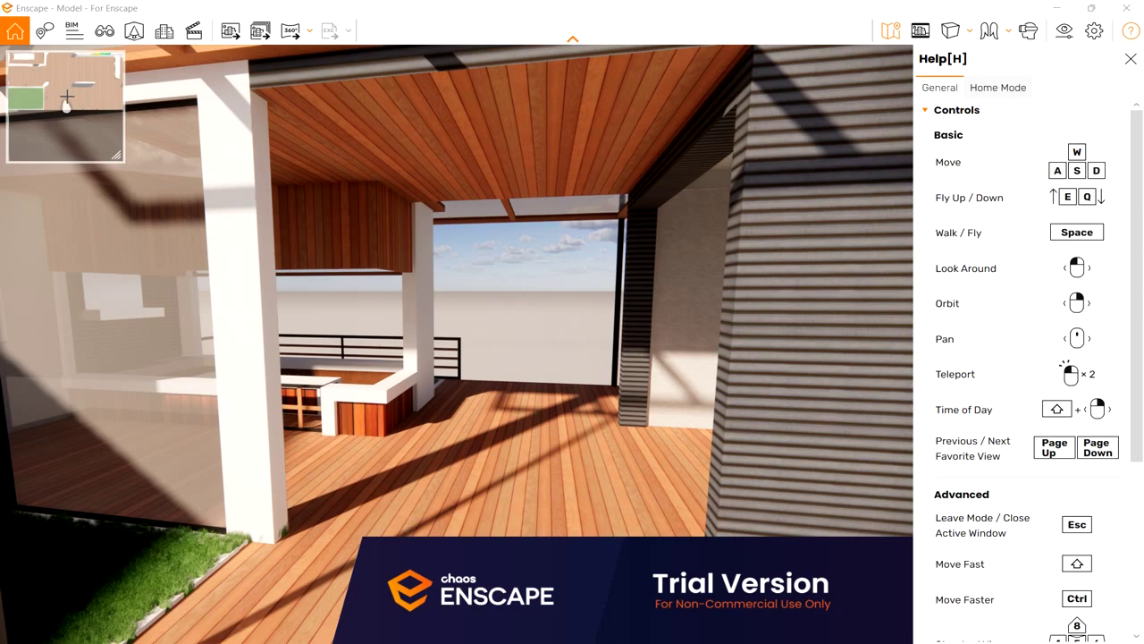
{"action": "key", "text": "w"}
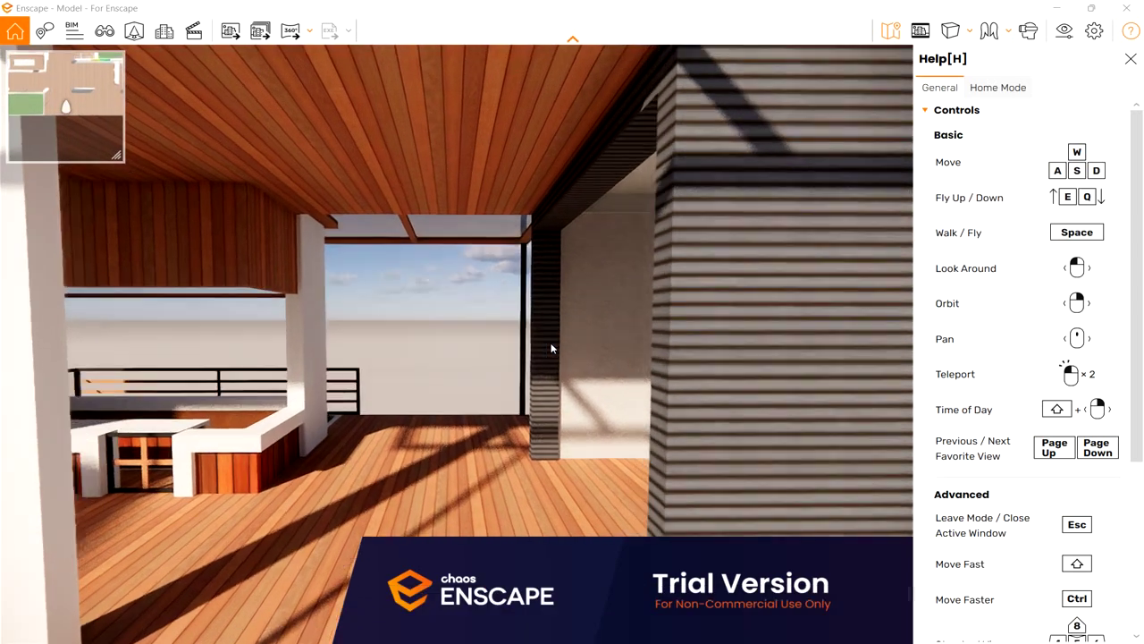
{"action": "left_click_drag", "start_coordinate": [550, 343], "coordinate": [551, 341]}
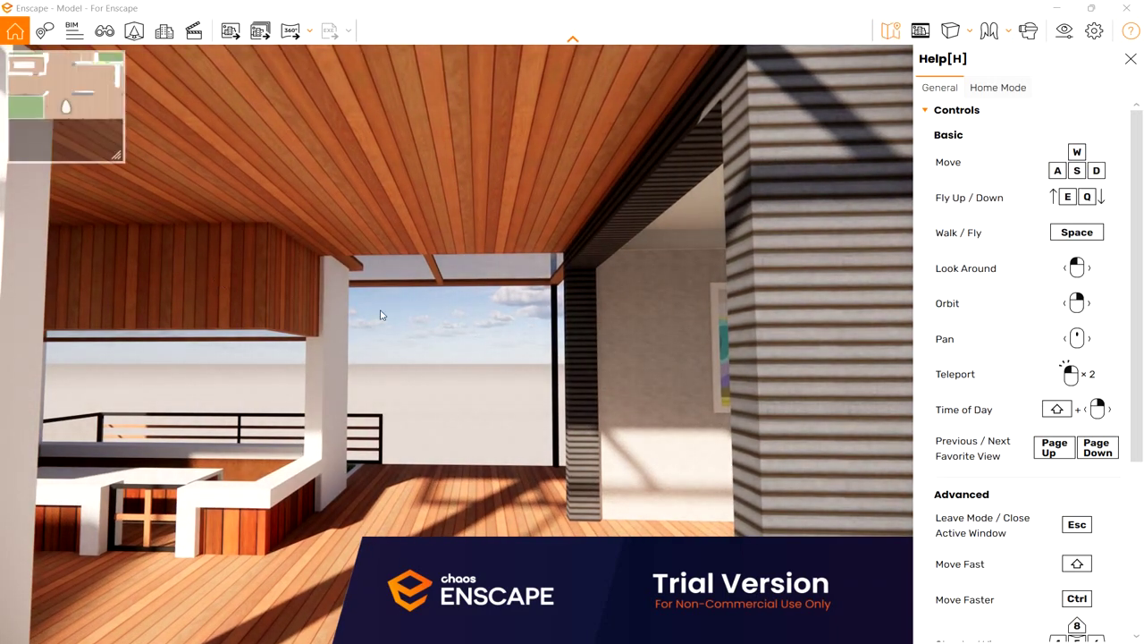
{"action": "left_click_drag", "start_coordinate": [441, 324], "coordinate": [440, 322]}
{"action": "key", "text": "w"}
{"action": "key", "text": "w"}
{"action": "key", "text": "d"}
{"action": "key", "text": "a"}
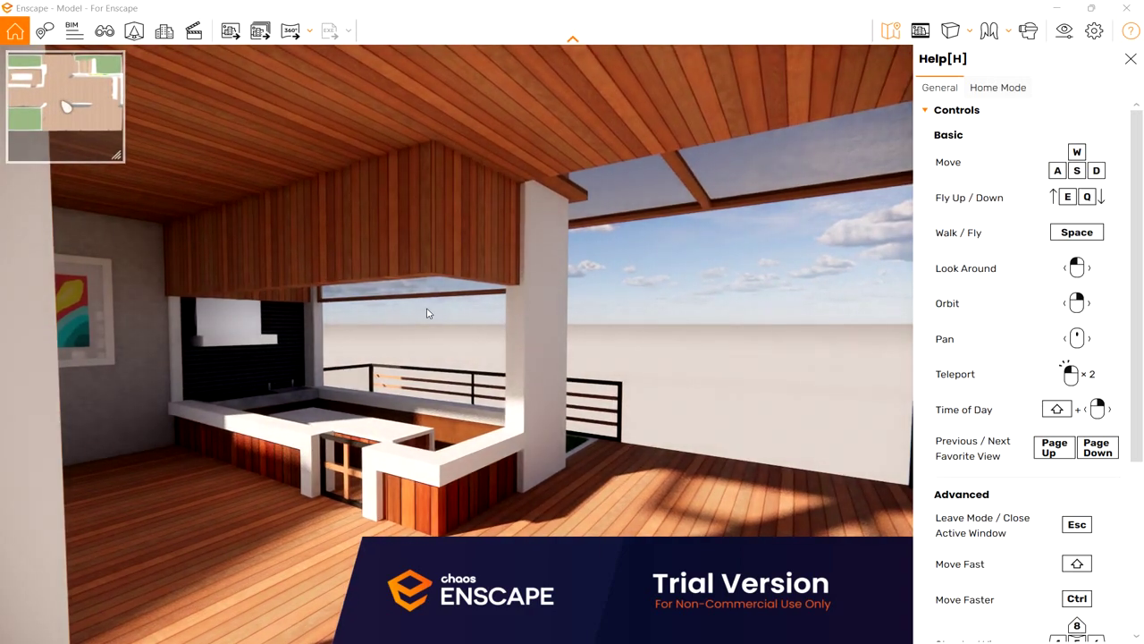
{"action": "key", "text": "m"}
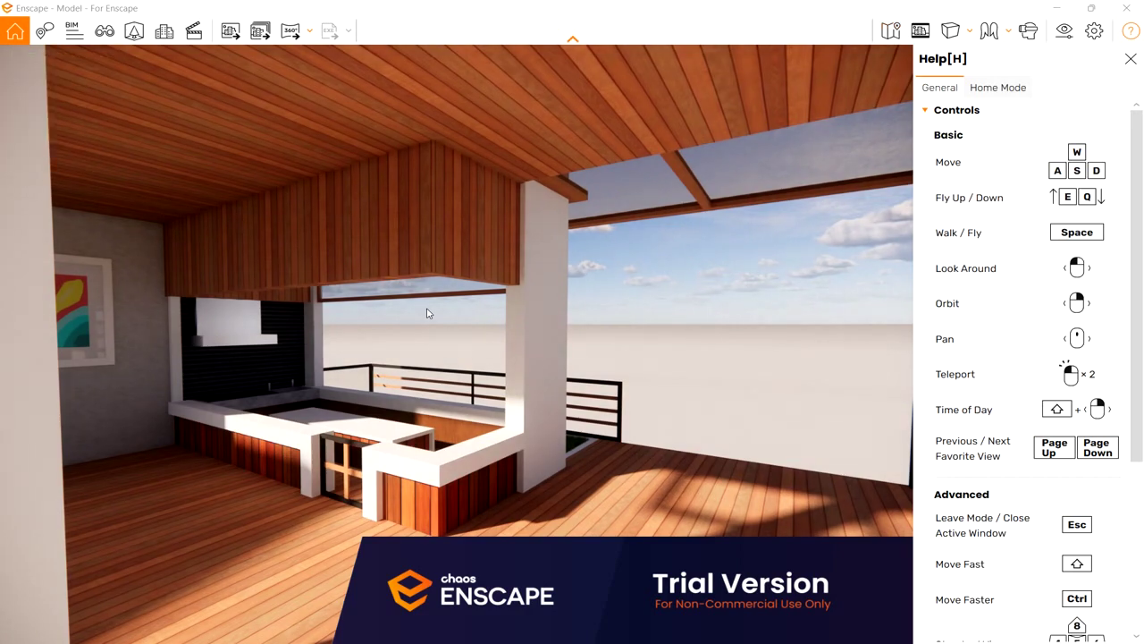
Step: Check the BIM information mode, return to home mode and back the camera out to the building's exterior
{"action": "key", "text": "b"}
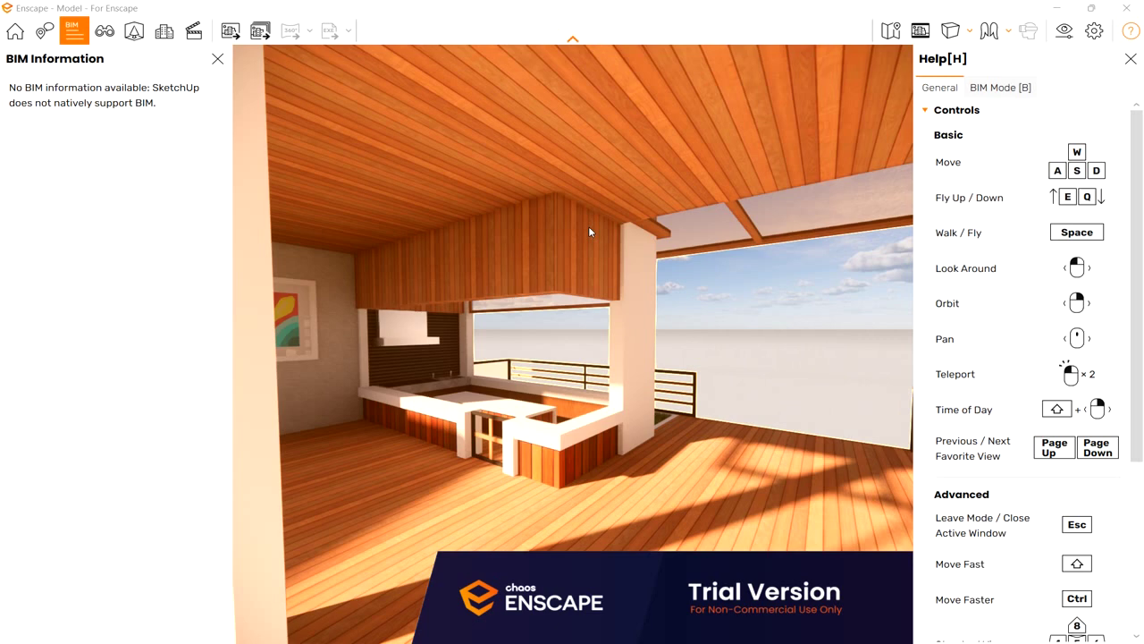
{"action": "key", "text": "Escape"}
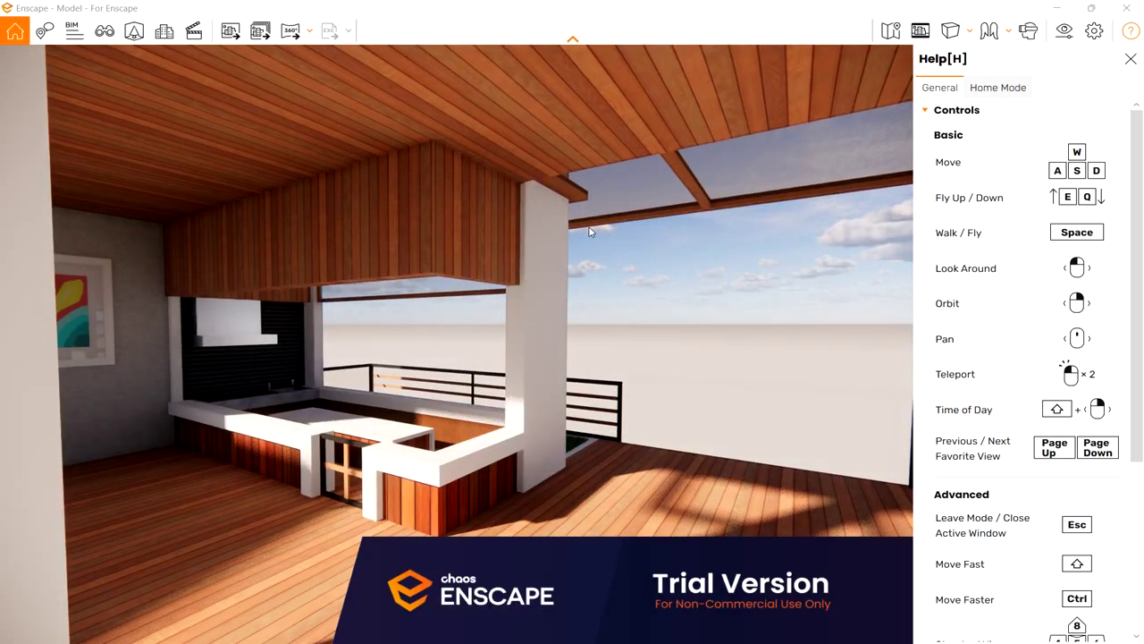
{"action": "scroll", "coordinate": [582, 248], "scroll_direction": "down", "scroll_amount": 10}
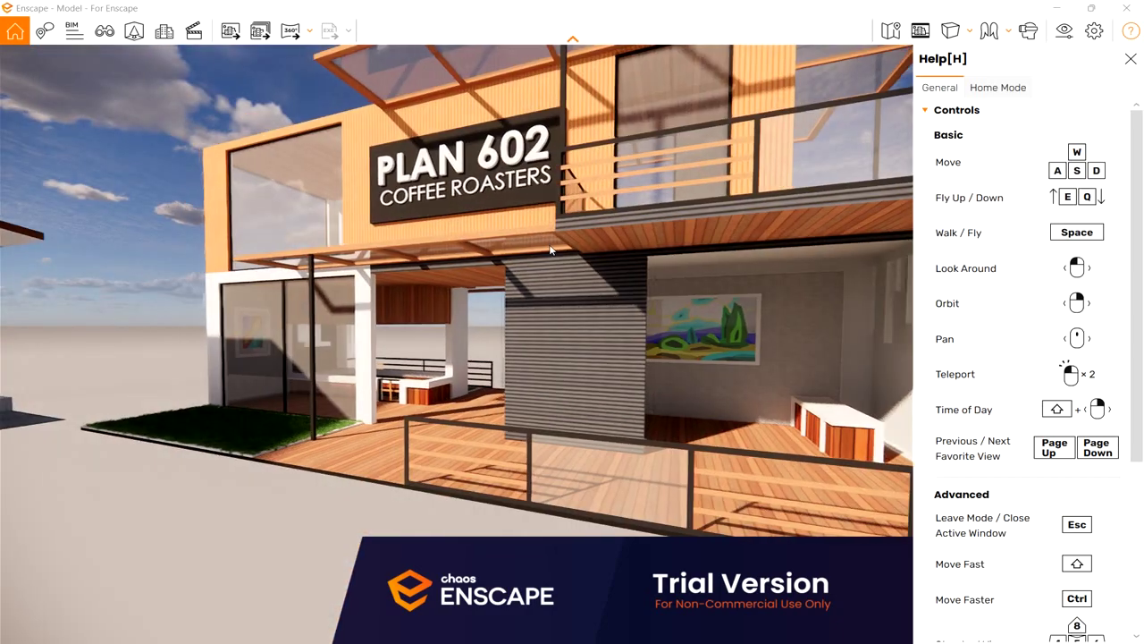
Step: Move and turn the camera around the Plan 602 facade to view its entrance and the neighbouring dark green building
{"action": "left_click_drag", "start_coordinate": [582, 248], "coordinate": [552, 250]}
{"action": "key", "text": "s"}
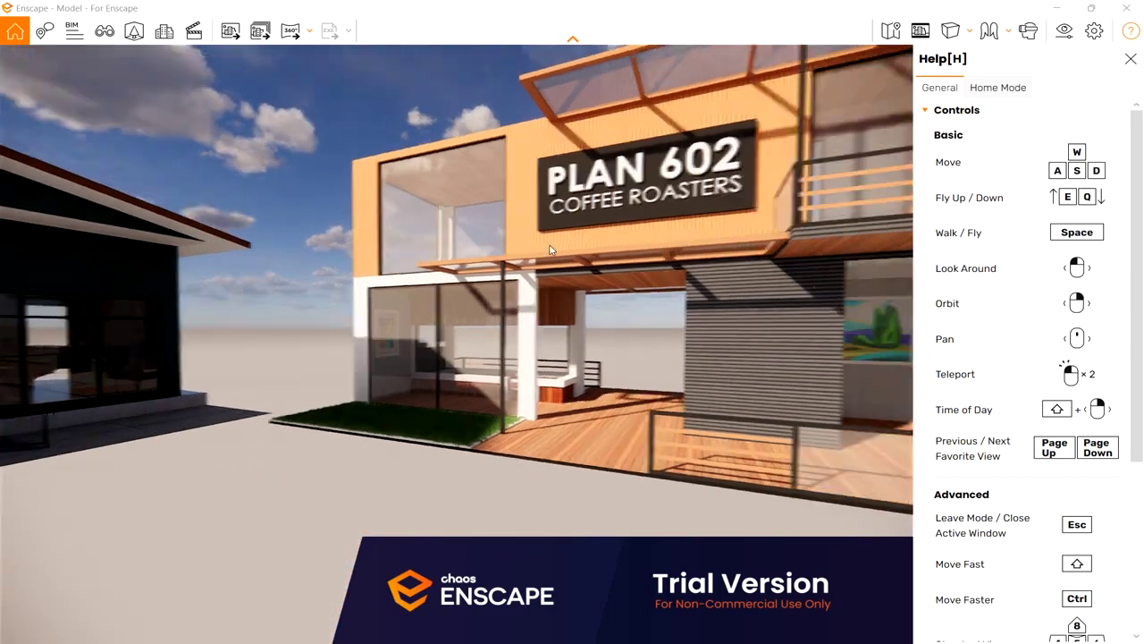
{"action": "key", "text": "d"}
{"action": "key", "text": "w"}
{"action": "key", "text": "w"}
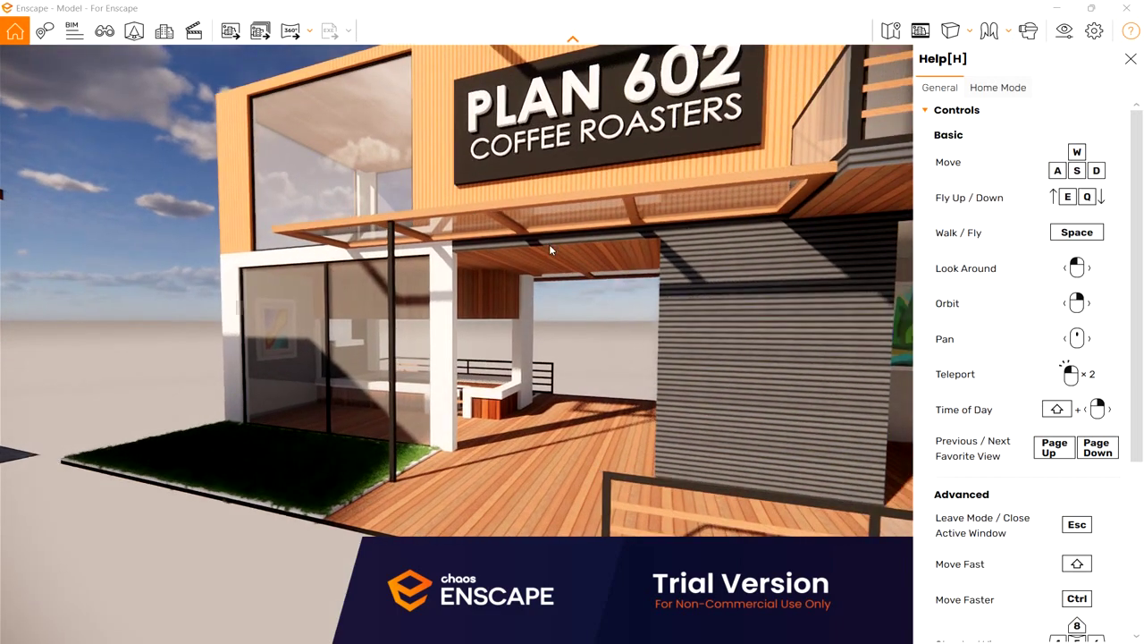
{"action": "left_click_drag", "start_coordinate": [550, 250], "coordinate": [515, 229]}
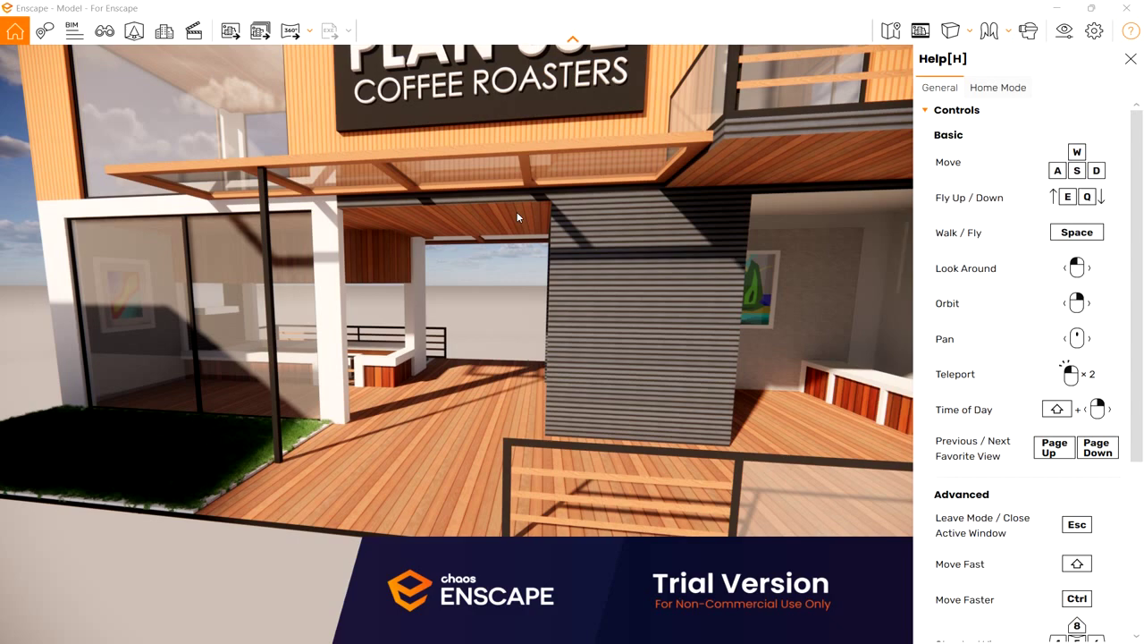
{"action": "left_click_drag", "start_coordinate": [560, 308], "coordinate": [559, 310]}
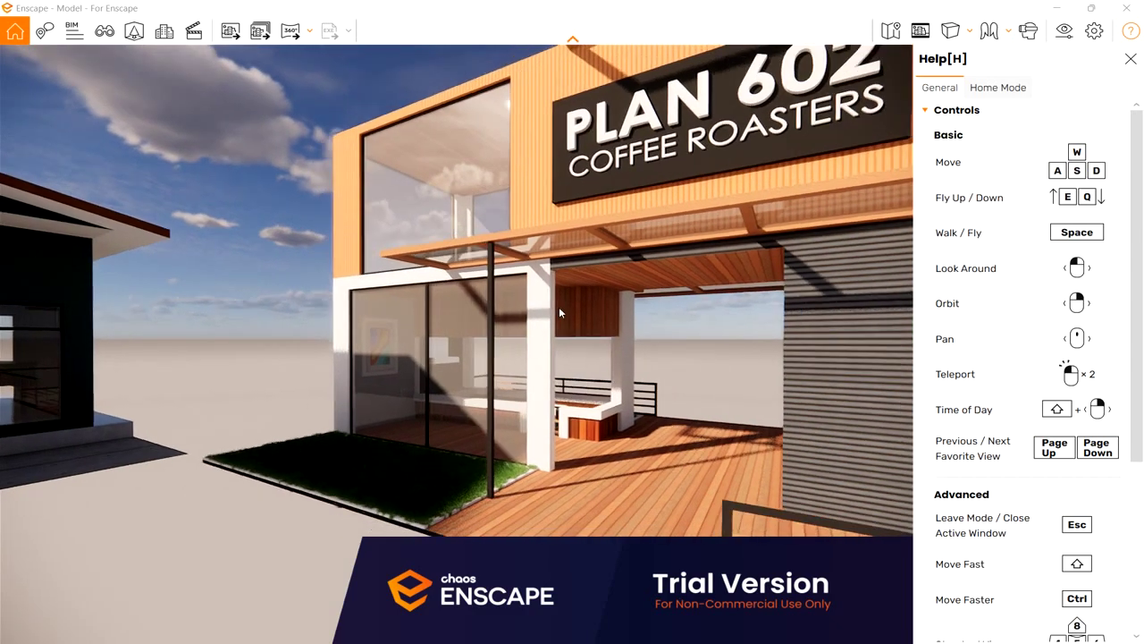
{"action": "key", "text": "s"}
{"action": "key", "text": "d"}
{"action": "key", "text": "a"}
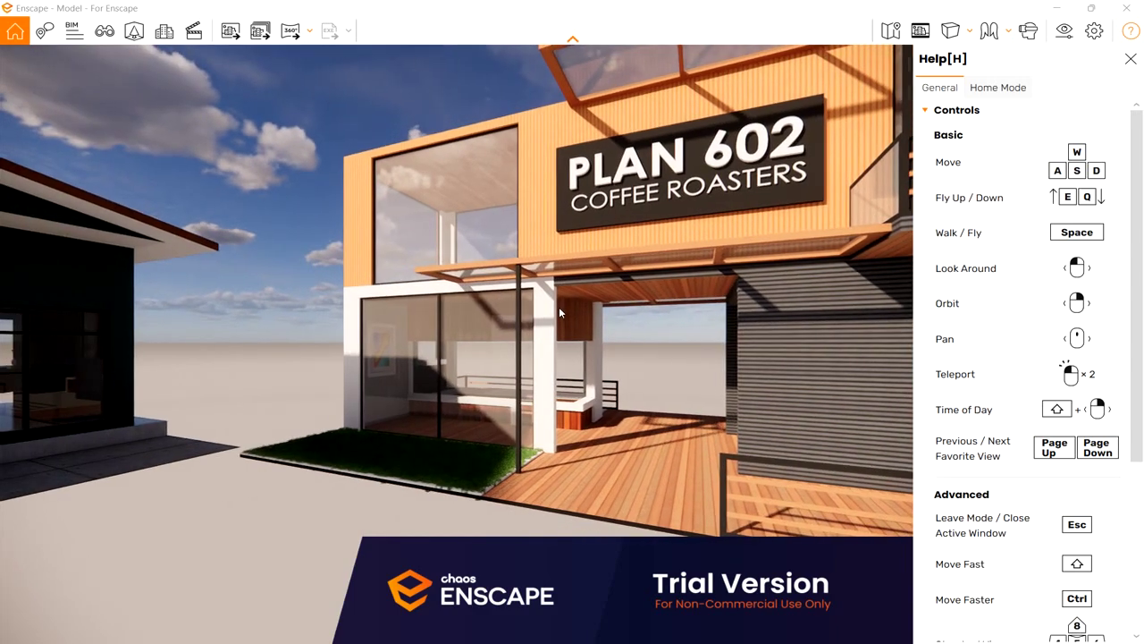
{"action": "left_click_drag", "start_coordinate": [533, 375], "coordinate": [533, 379]}
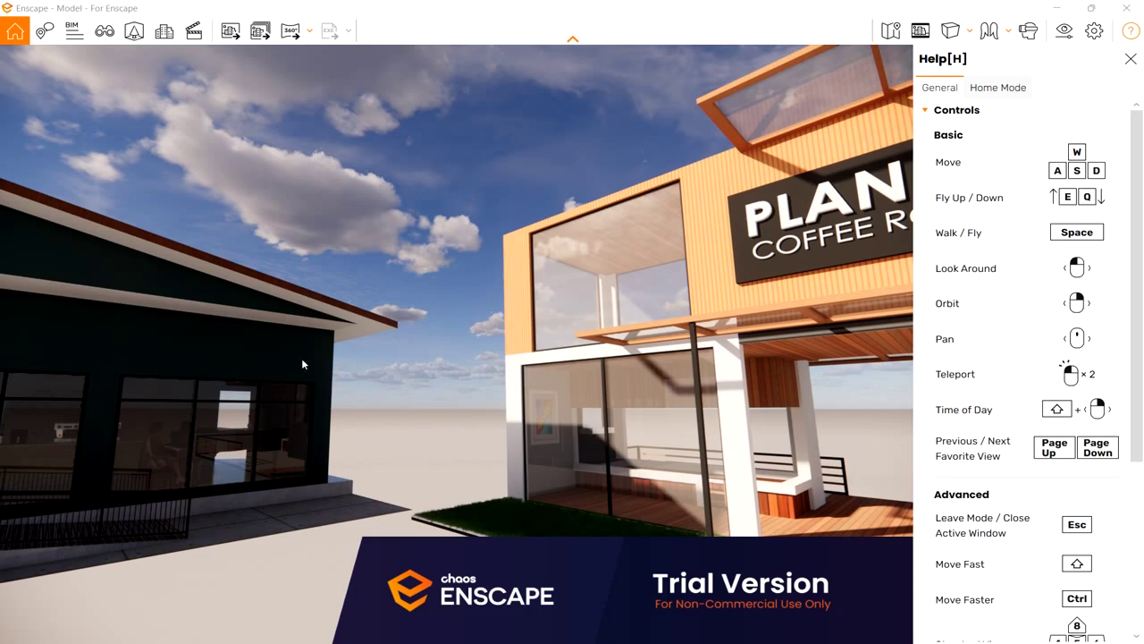
Step: Shift the time of day to preview low-sun lighting on the buildings and finish on bright daylight with the front lawn sunlit
{"action": "right_click_drag", "start_coordinate": [253, 354], "coordinate": [252, 351], "text": "shift"}
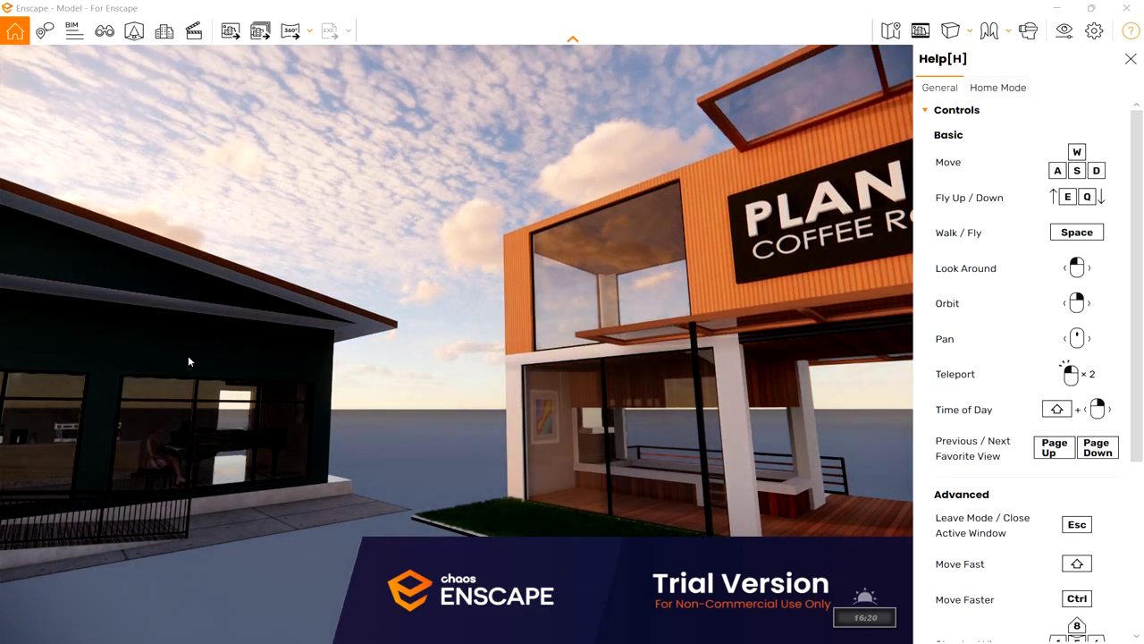
{"action": "left_click_drag", "start_coordinate": [204, 345], "coordinate": [312, 373]}
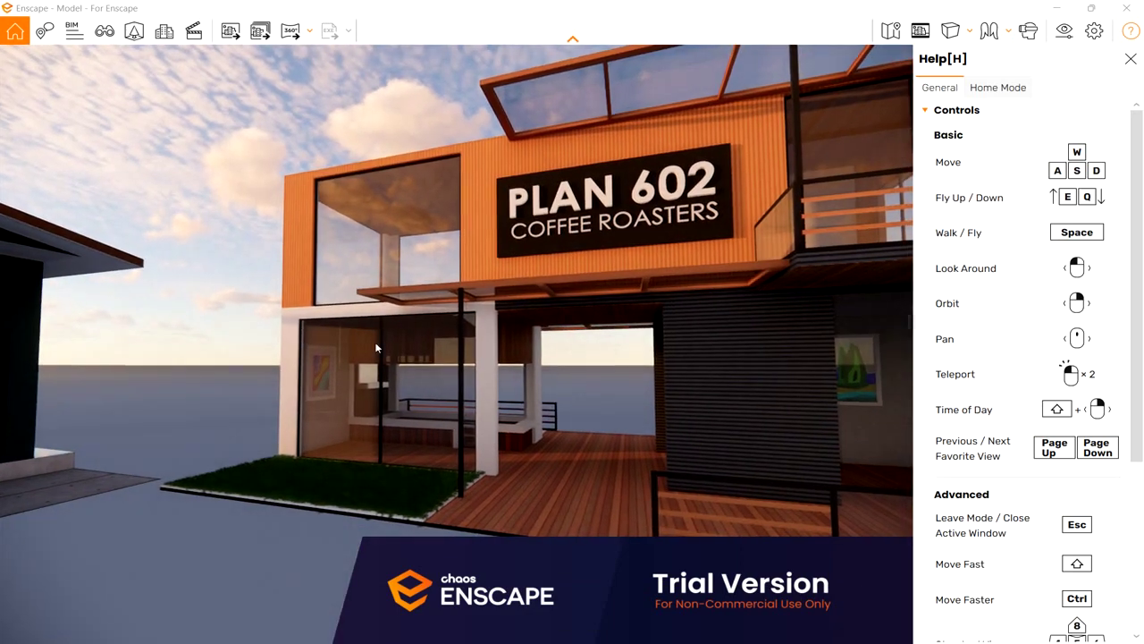
{"action": "right_click_drag", "start_coordinate": [148, 365], "coordinate": [149, 368], "text": "shift"}
{"action": "left_click_drag", "start_coordinate": [273, 395], "coordinate": [272, 382]}
{"action": "right_click_drag", "start_coordinate": [271, 381], "coordinate": [274, 369], "text": "shift"}
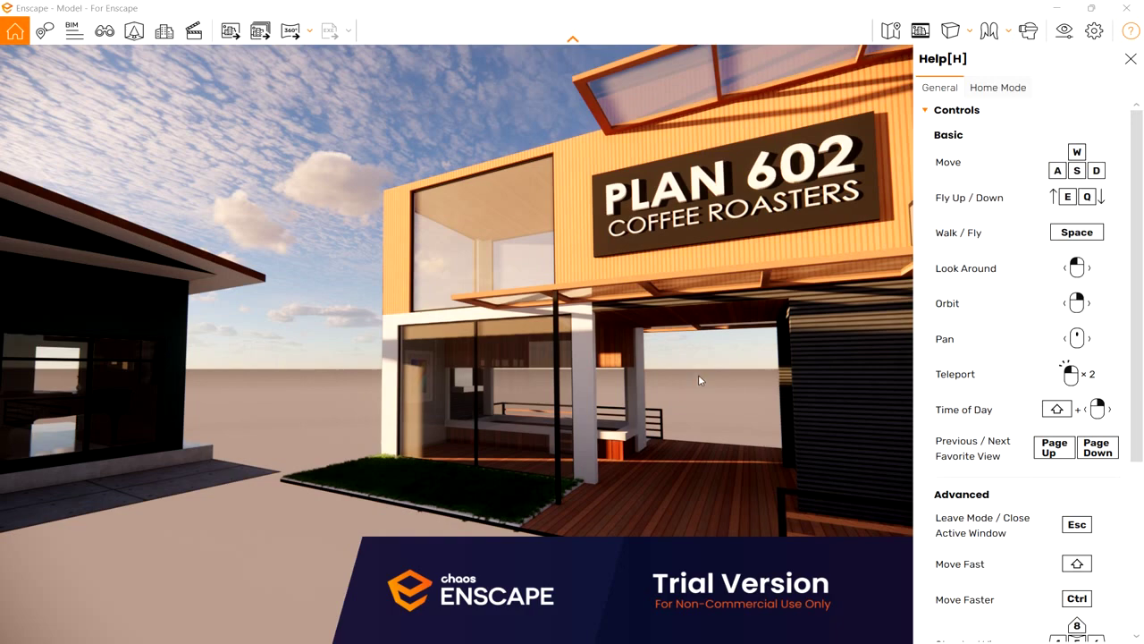
{"action": "right_click_drag", "start_coordinate": [714, 376], "coordinate": [714, 380], "text": "shift"}
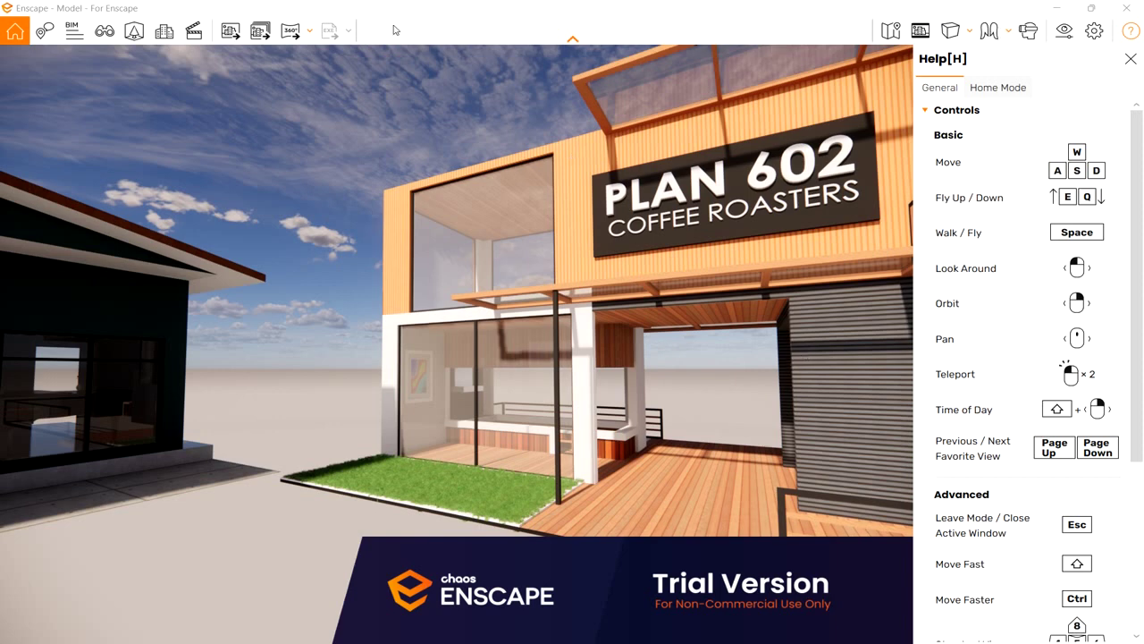
Step: Preview both buildings in Two-Point projection and set the render view to Orthographic
{"action": "left_click", "coordinate": [971, 35]}
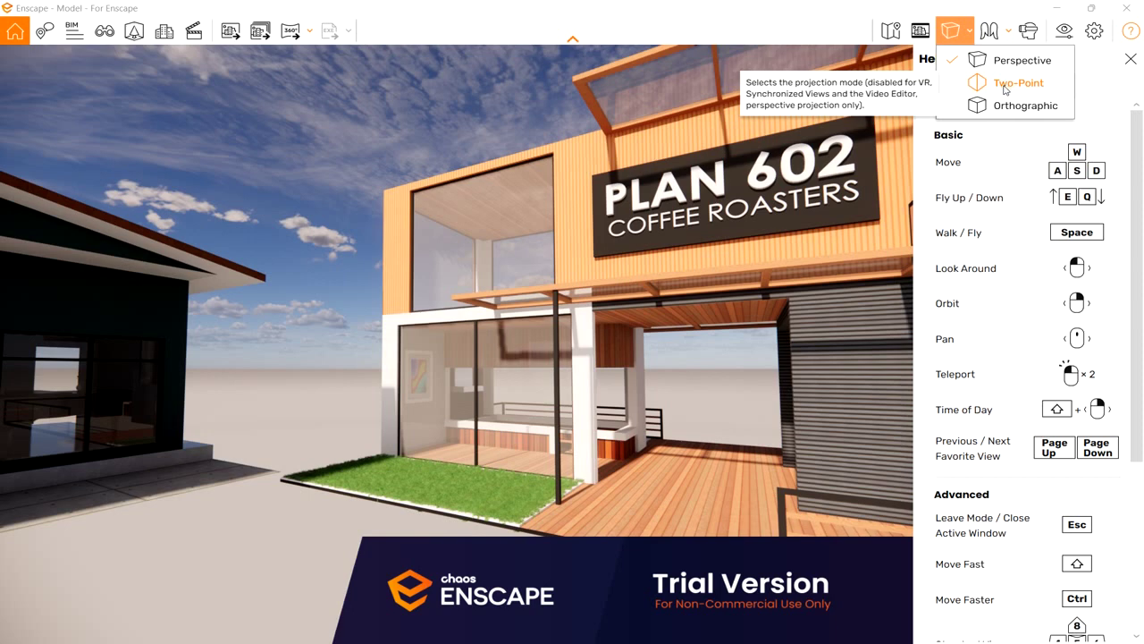
{"action": "left_click", "coordinate": [1005, 84]}
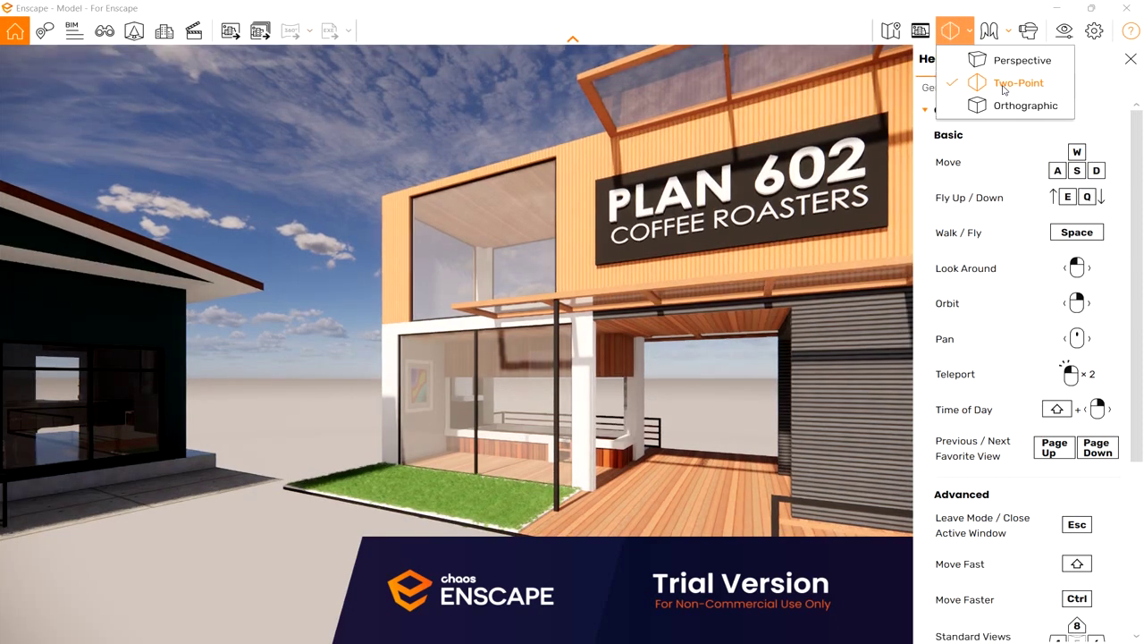
{"action": "scroll", "coordinate": [343, 358], "scroll_direction": "down", "scroll_amount": 5}
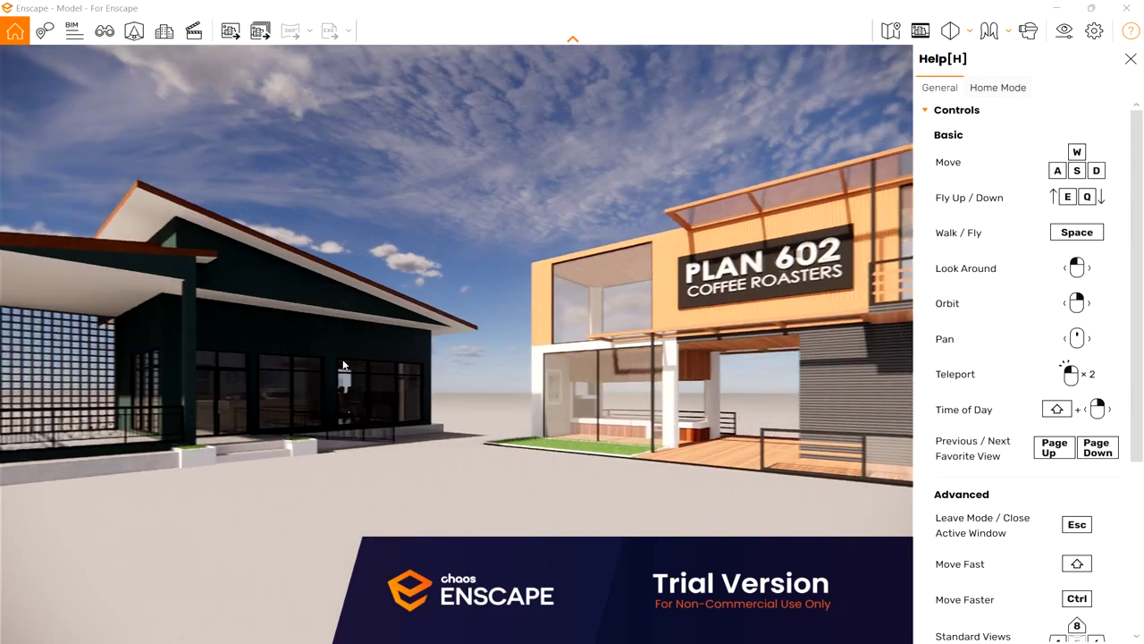
{"action": "scroll", "coordinate": [342, 359], "scroll_direction": "up", "scroll_amount": 3}
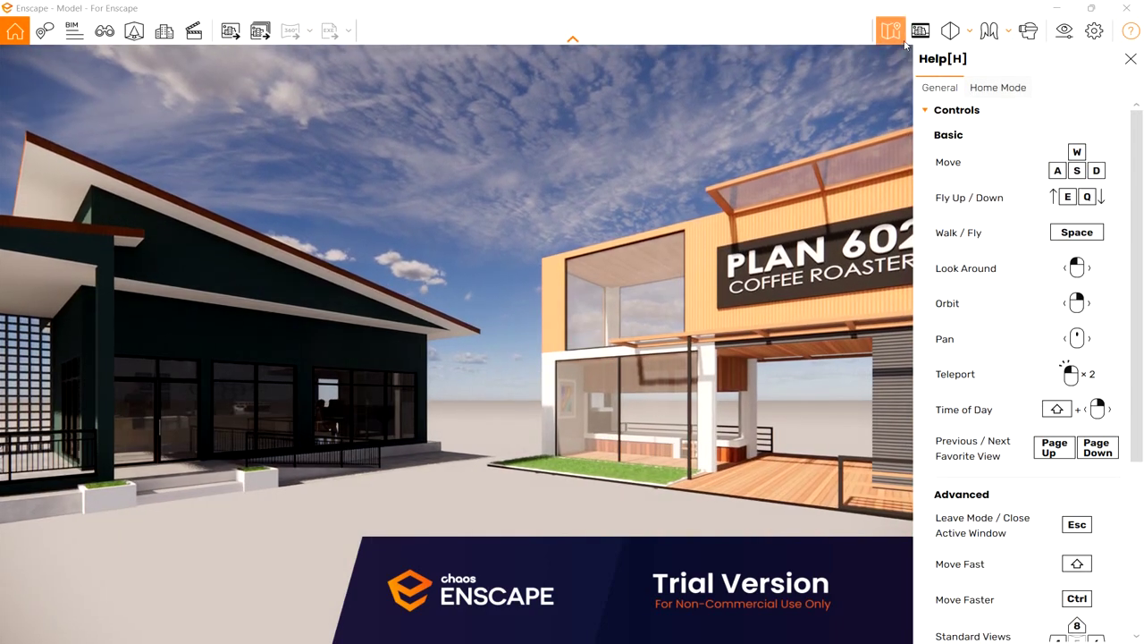
{"action": "left_click", "coordinate": [970, 34]}
{"action": "left_click", "coordinate": [1010, 106]}
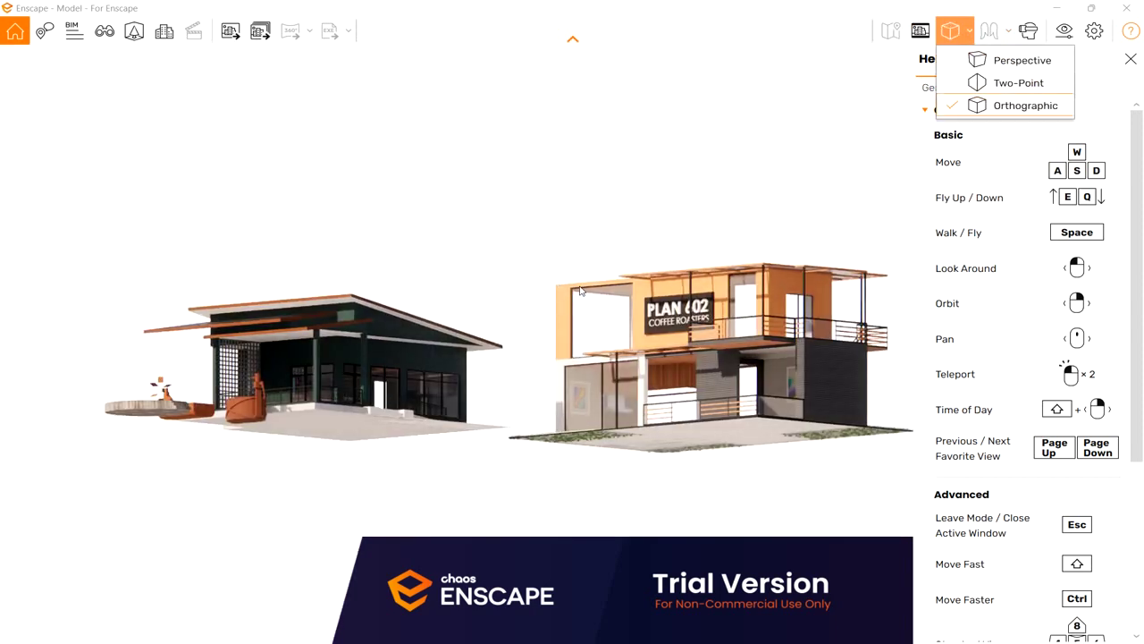
Step: Orbit the orthographic view to see both buildings from above at an angle
{"action": "right_click_drag", "start_coordinate": [544, 287], "coordinate": [666, 187]}
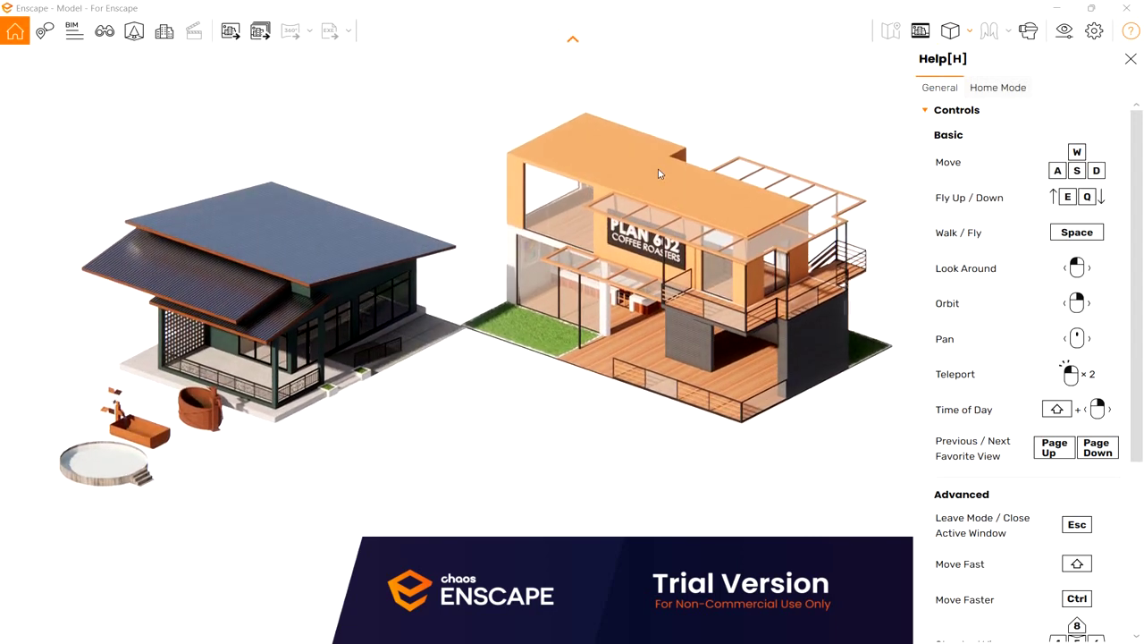
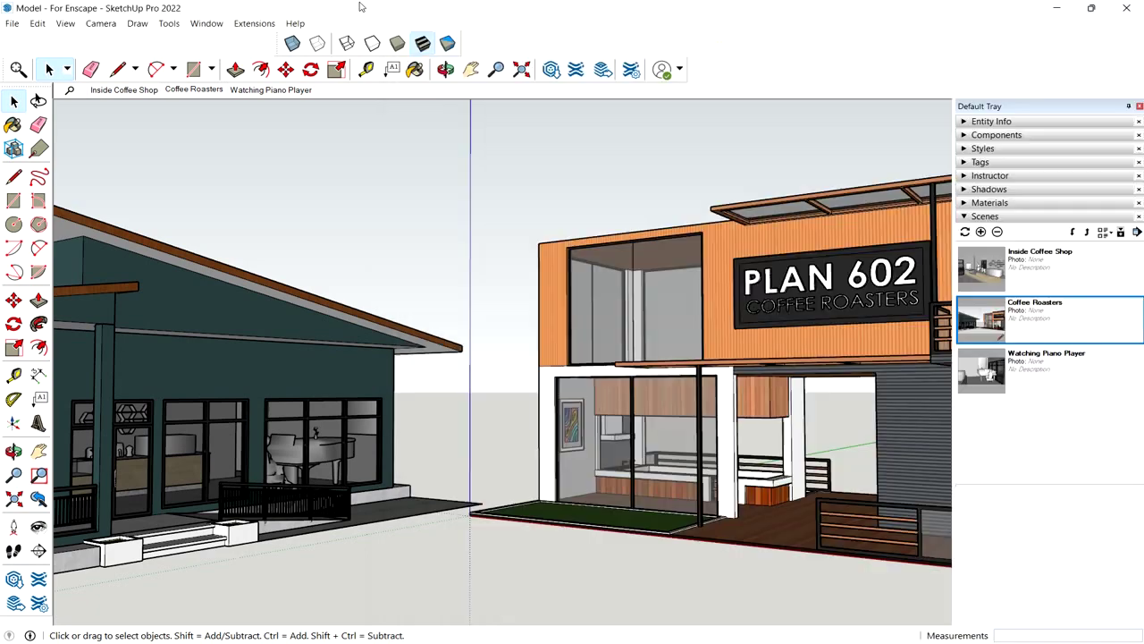
Step: Switch to SketchUp, shrink its window beside the render, close the Default Tray and frame the front lawn of the Plan 602 building
{"action": "left_click", "coordinate": [1092, 7]}
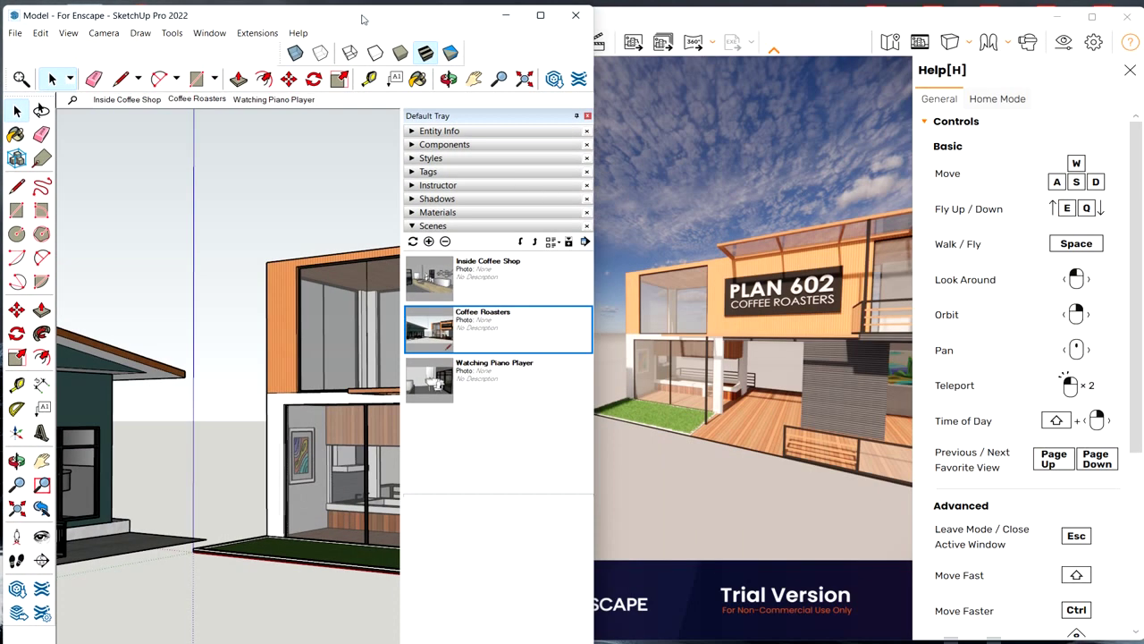
{"action": "left_click", "coordinate": [588, 116]}
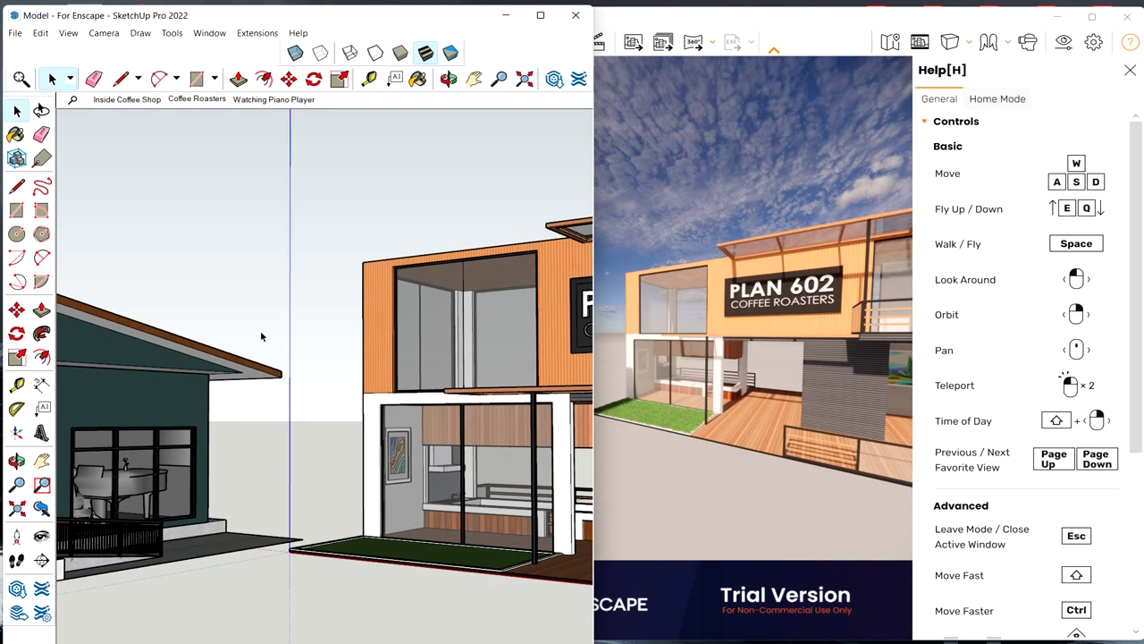
{"action": "mouse_move", "coordinate": [314, 359]}
{"action": "middle_mouse_down"}
{"action": "mouse_move", "coordinate": [317, 347]}
{"action": "mouse_move", "coordinate": [371, 468]}
{"action": "mouse_move", "coordinate": [420, 463]}
{"action": "middle_mouse_up"}
{"action": "scroll", "coordinate": [481, 454], "scroll_direction": "up", "scroll_amount": 4}
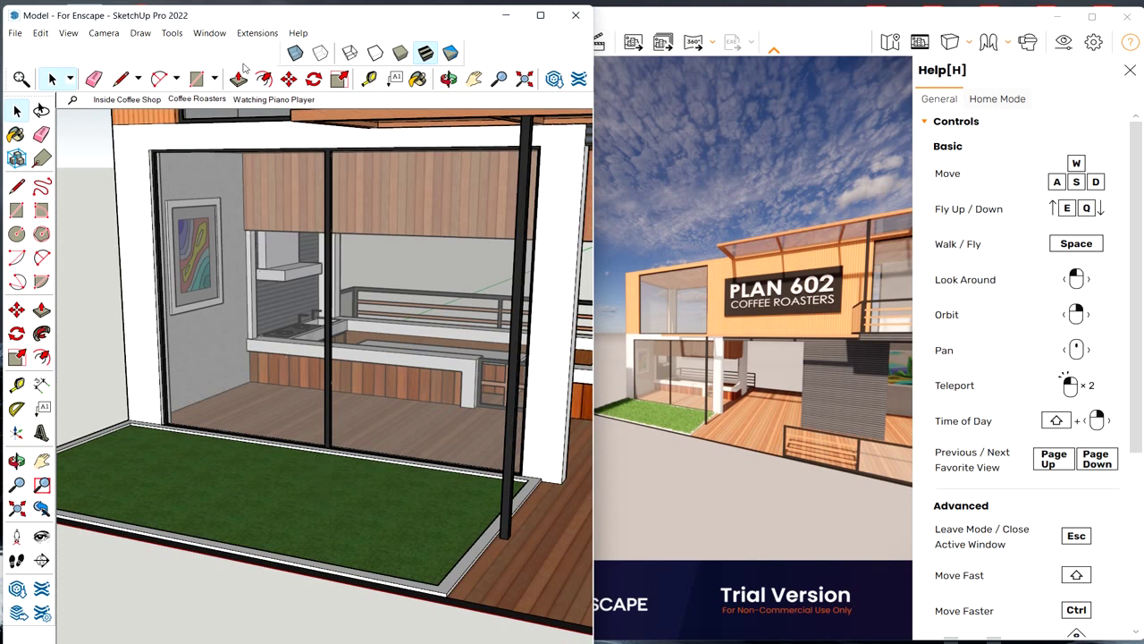
Step: Check the Live Updates and Synchronize Views settings among the Enscape extension commands
{"action": "left_click", "coordinate": [257, 33]}
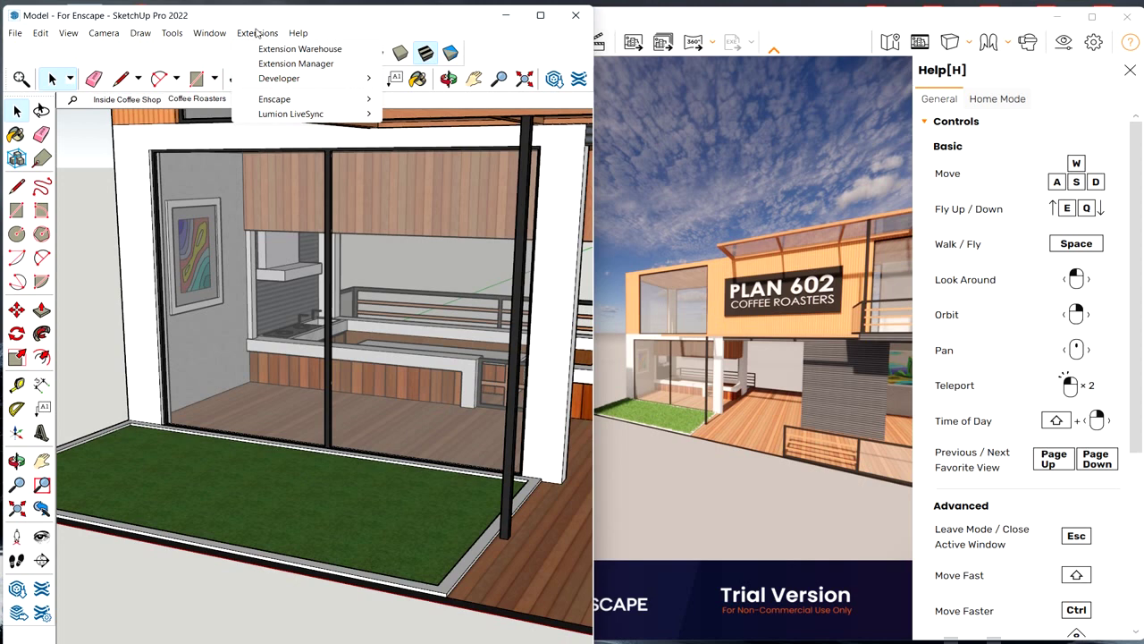
{"action": "mouse_move", "coordinate": [283, 104]}
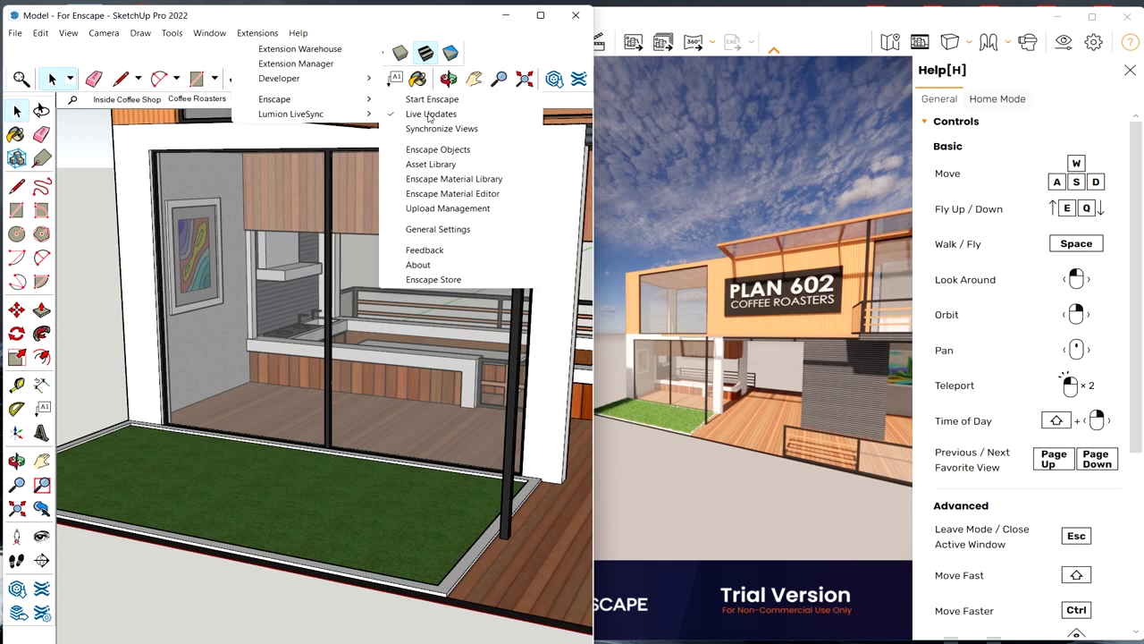
{"action": "left_click", "coordinate": [352, 18]}
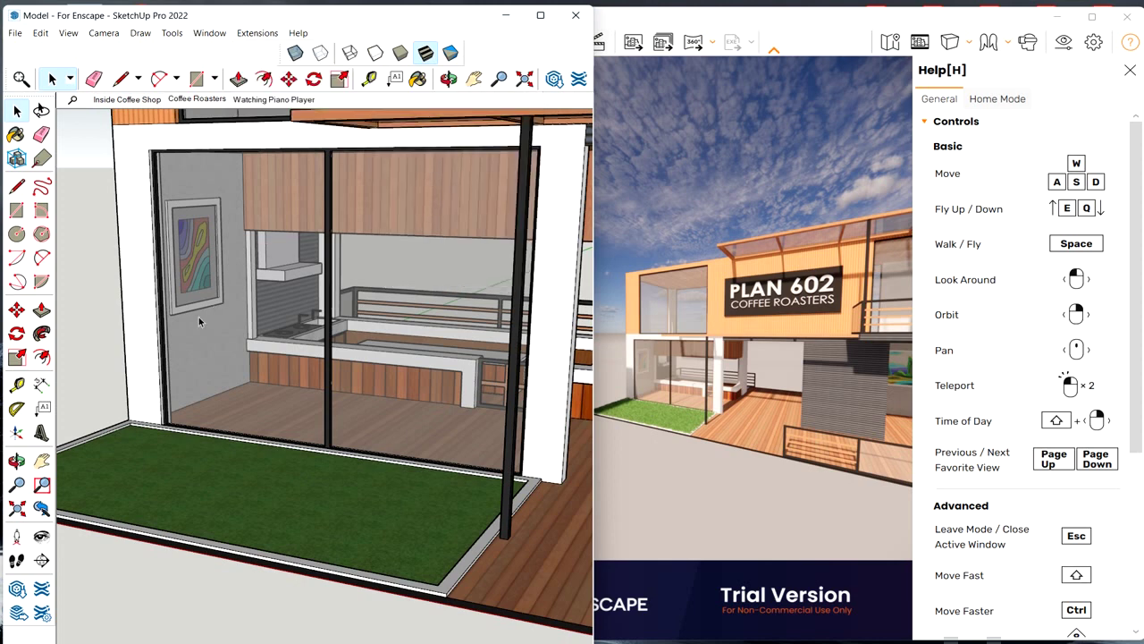
Step: Draw a rectangle on the front lawn and Push/Pull it upward into a box
{"action": "left_click", "coordinate": [17, 212]}
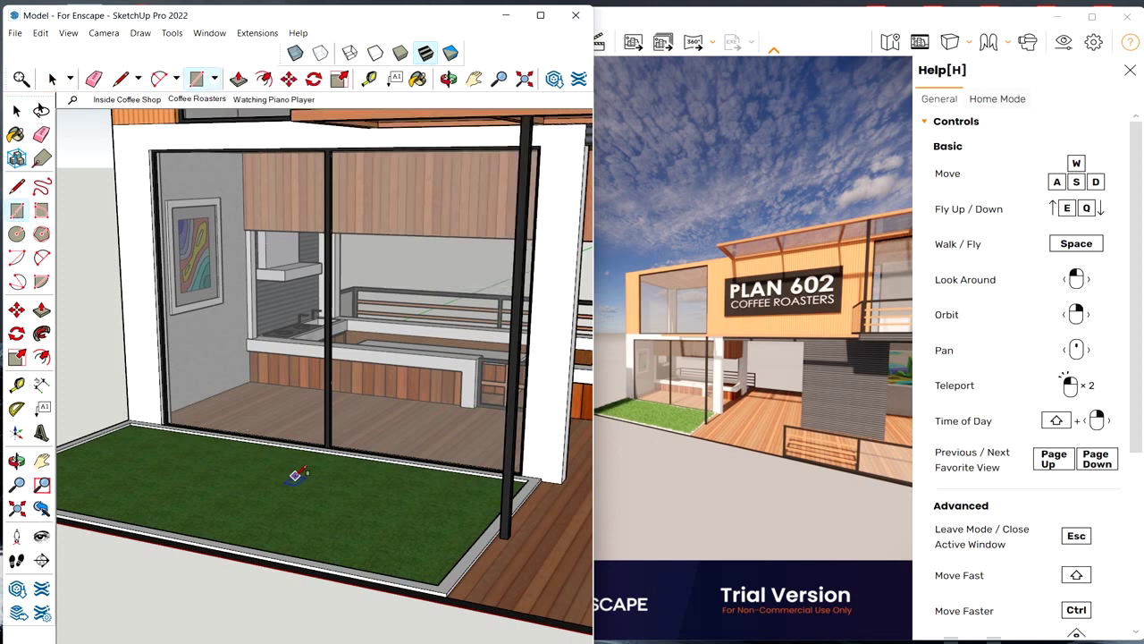
{"action": "left_click", "coordinate": [280, 513]}
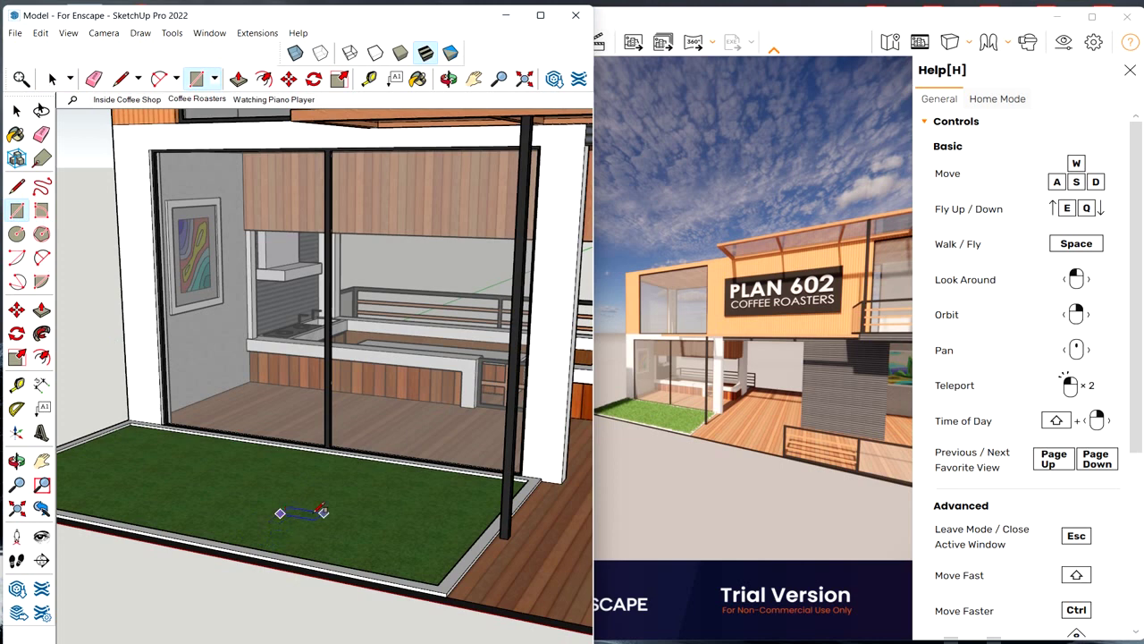
{"action": "left_click", "coordinate": [422, 499]}
{"action": "key", "text": "space"}
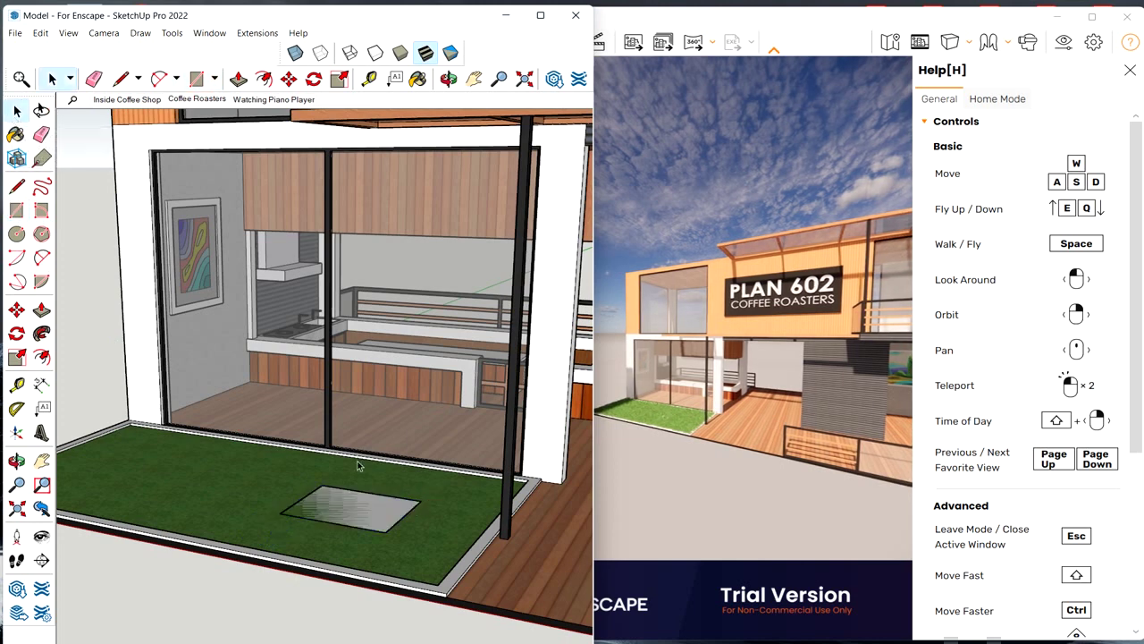
{"action": "key", "text": "p"}
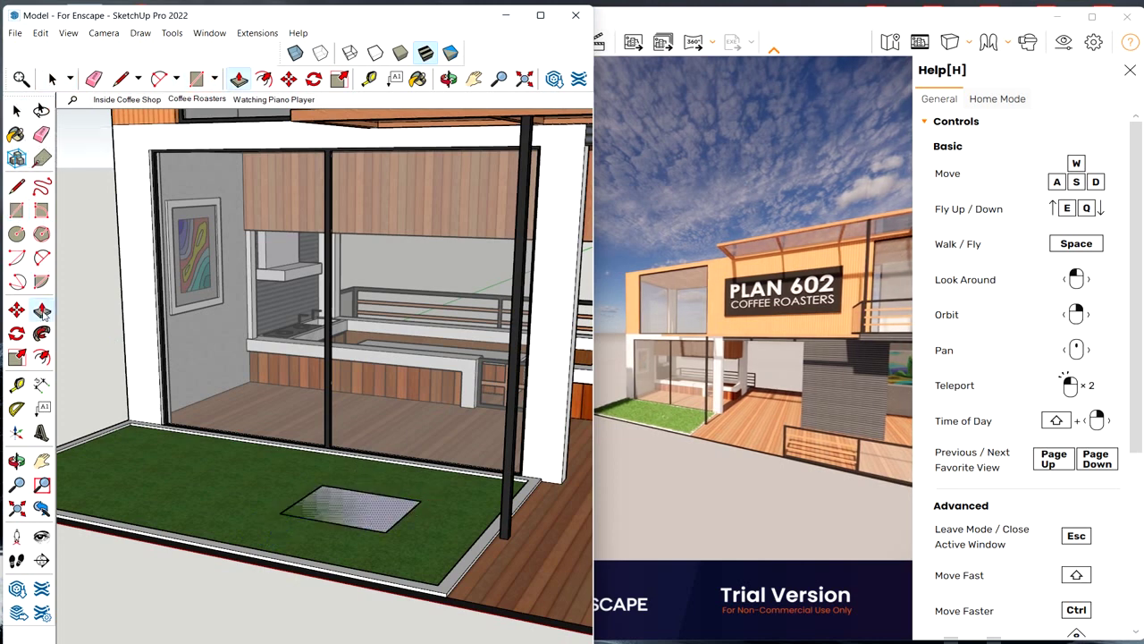
{"action": "left_click_drag", "start_coordinate": [370, 503], "coordinate": [371, 413]}
{"action": "key", "text": "space"}
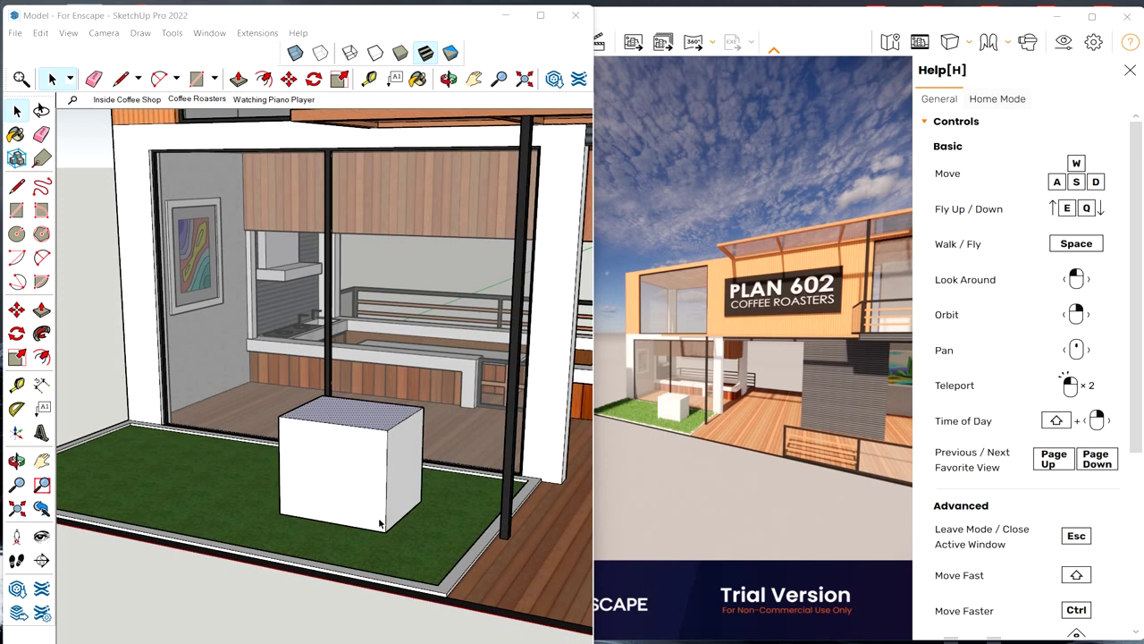
{"action": "left_click", "coordinate": [264, 627]}
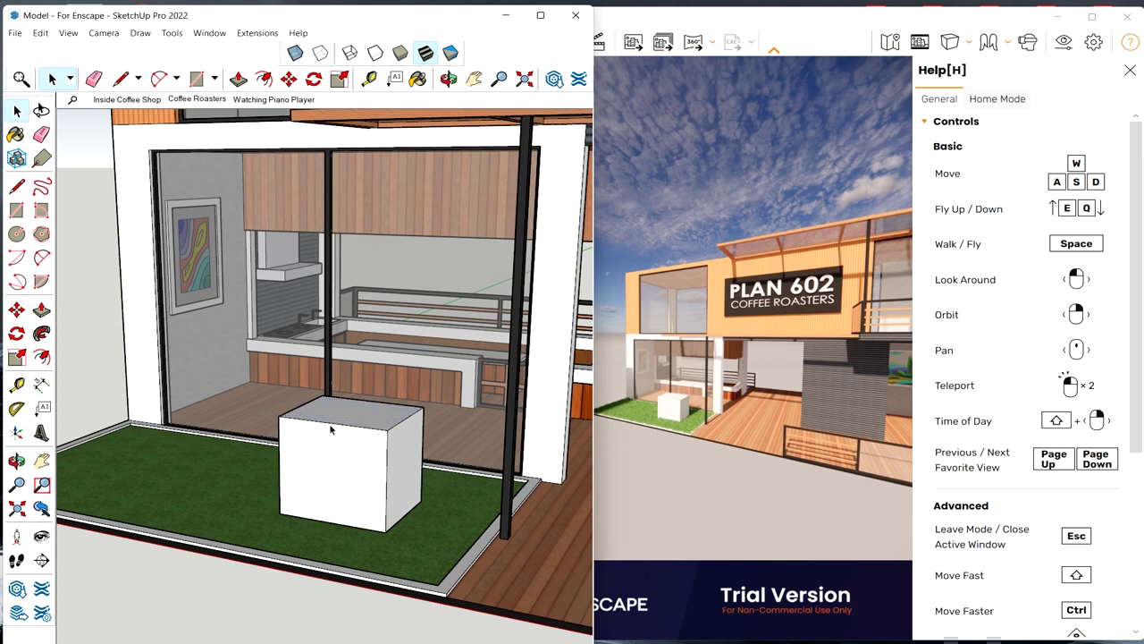
Step: Delete the box's top and front faces, bringing the render camera close to the lawn to watch the box
{"action": "left_click", "coordinate": [362, 402]}
{"action": "left_click", "coordinate": [357, 420]}
{"action": "key", "text": "Delete"}
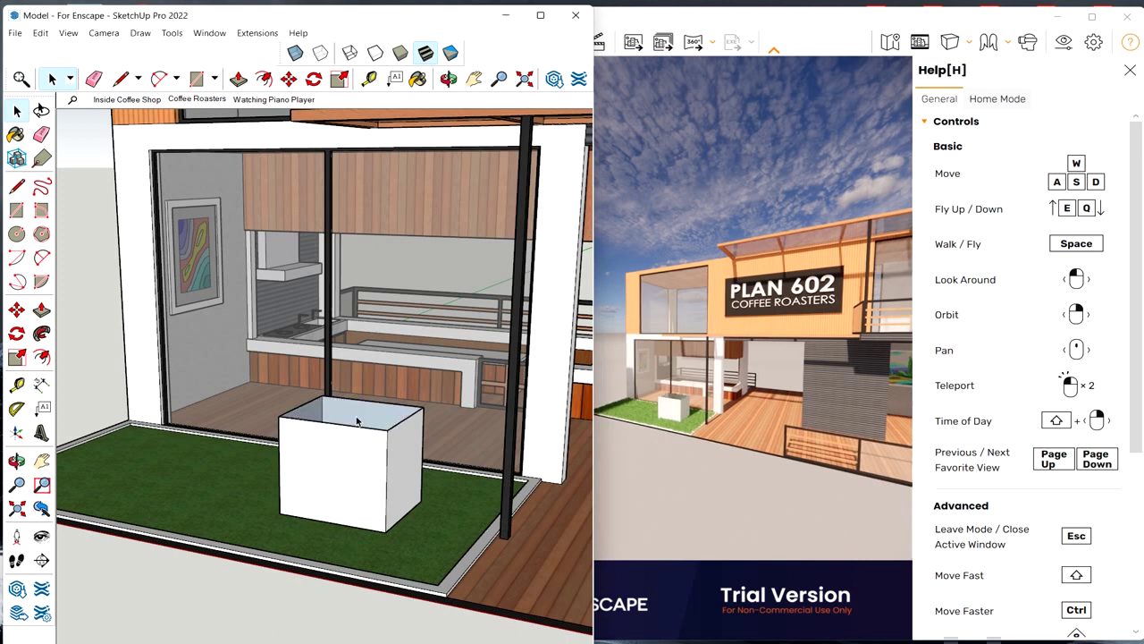
{"action": "key", "text": "w"}
{"action": "left_click_drag", "start_coordinate": [716, 429], "coordinate": [720, 430]}
{"action": "scroll", "coordinate": [714, 429], "scroll_direction": "up", "scroll_amount": 5}
{"action": "key", "text": "w"}
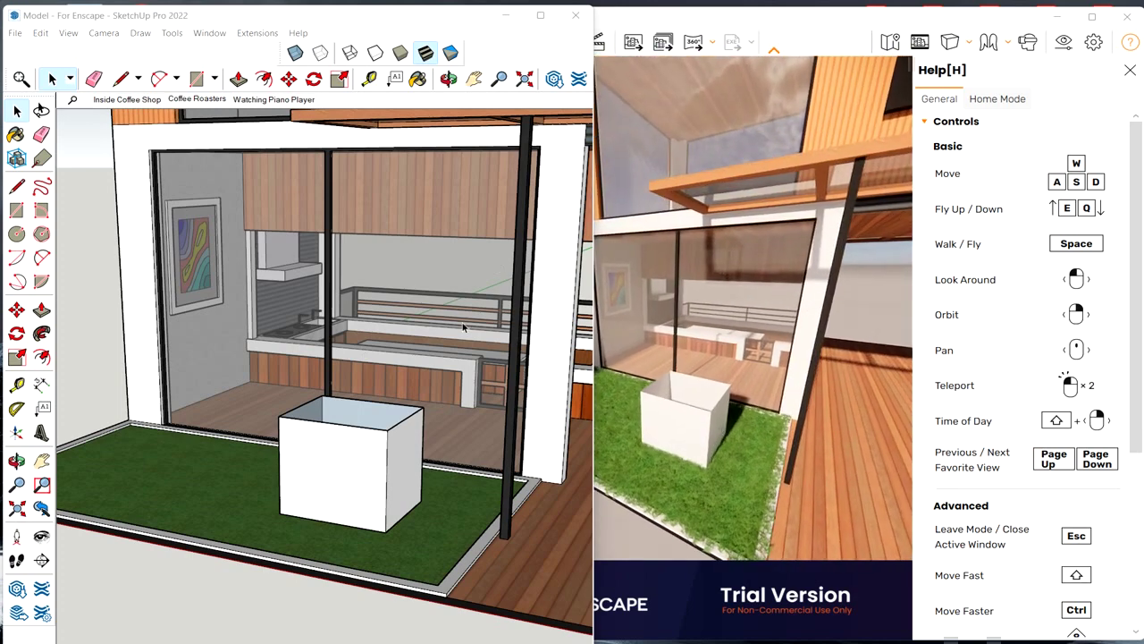
{"action": "left_click", "coordinate": [324, 455]}
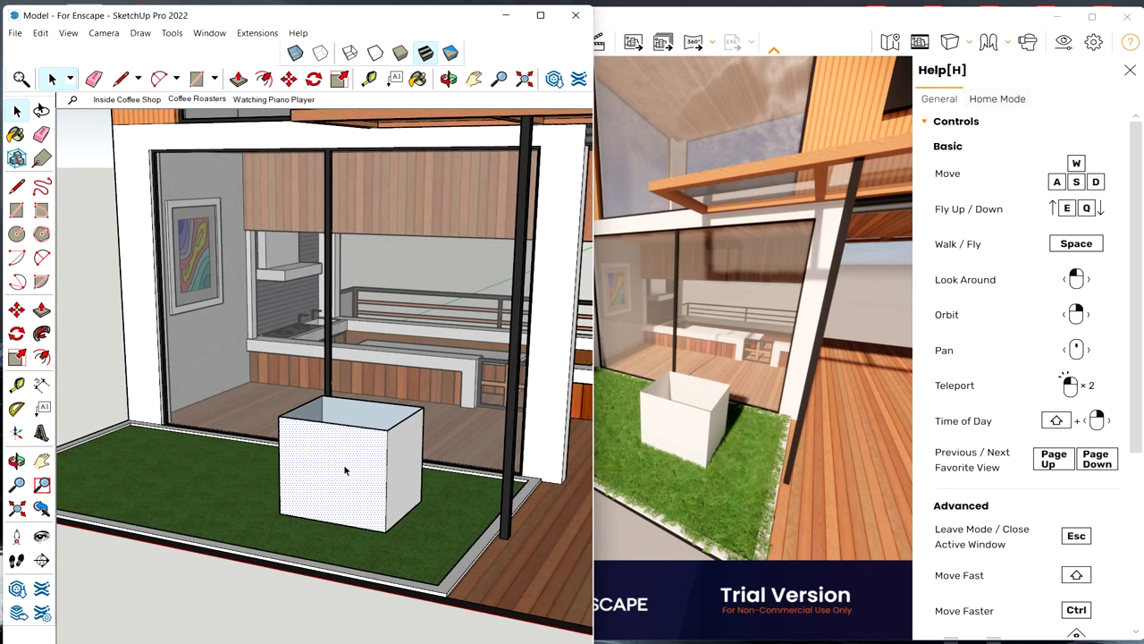
{"action": "key", "text": "Delete"}
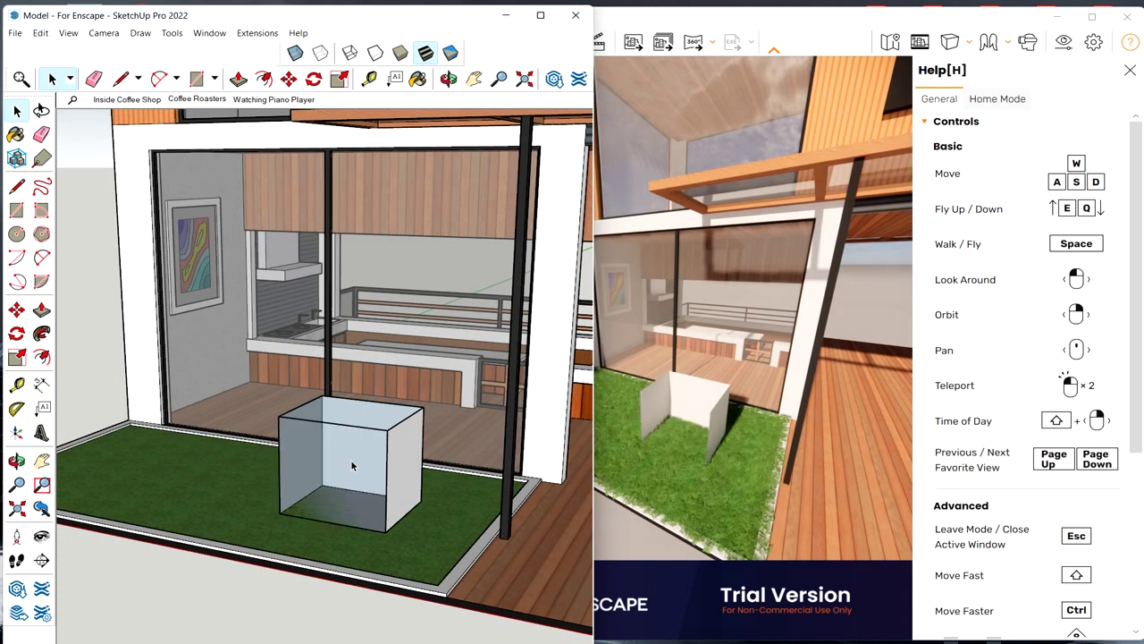
Step: Undo the face deletions and the creation of the box on the lawn
{"action": "key", "text": "ctrl+z"}
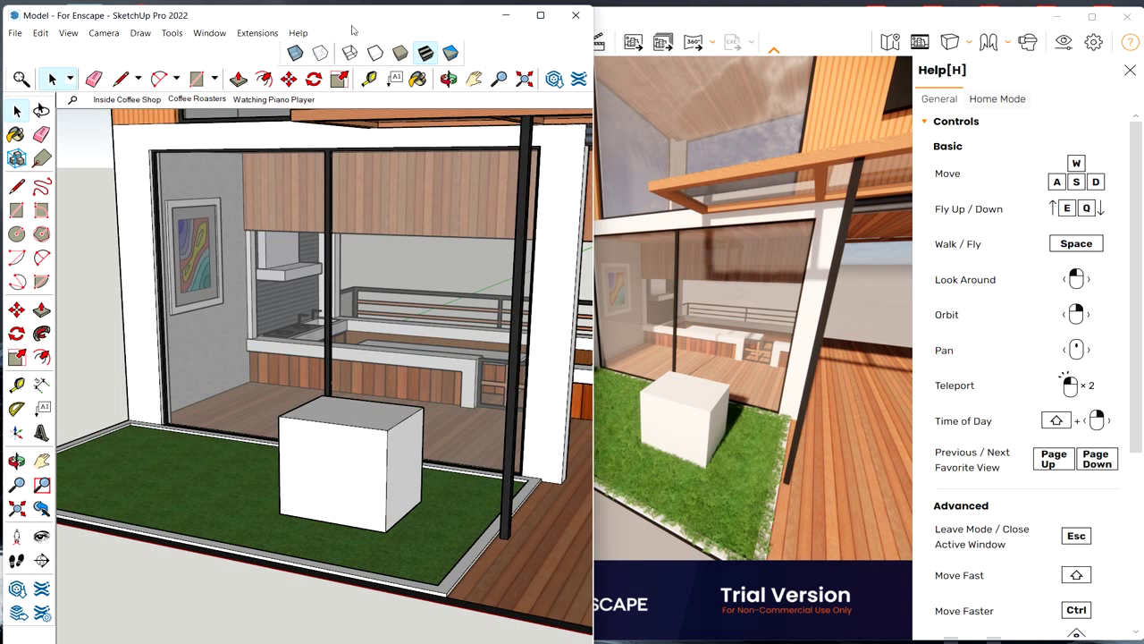
{"action": "key", "text": "ctrl+z"}
{"action": "key", "text": "ctrl+z"}
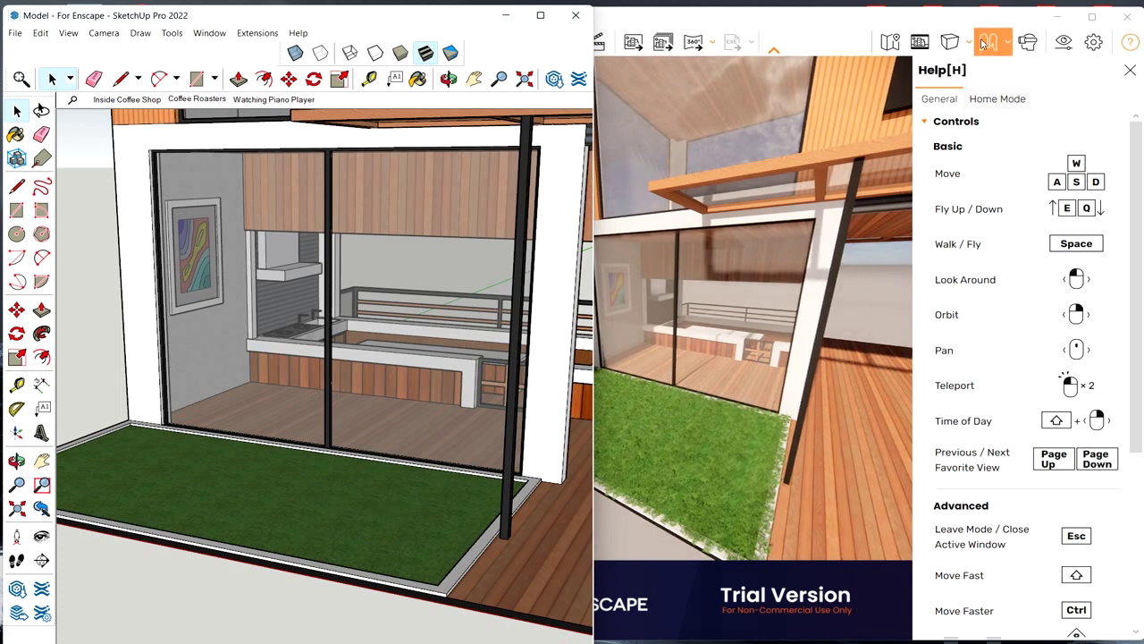
Step: Switch the SketchUp model to the Watching Piano Player scene
{"action": "left_click", "coordinate": [849, 20]}
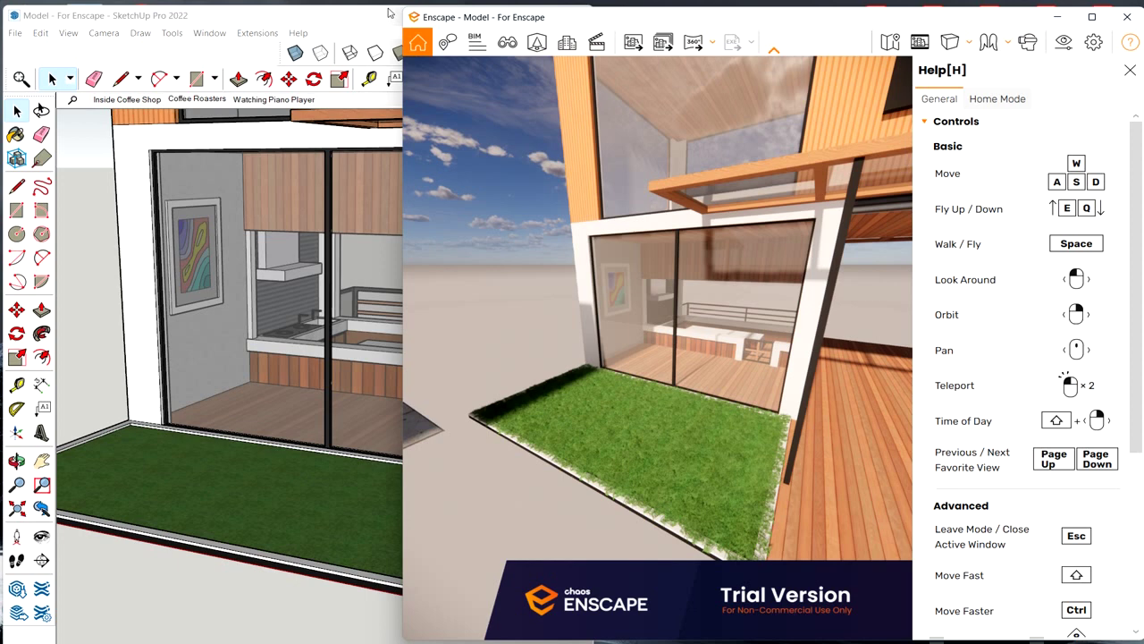
{"action": "left_click", "coordinate": [328, 22]}
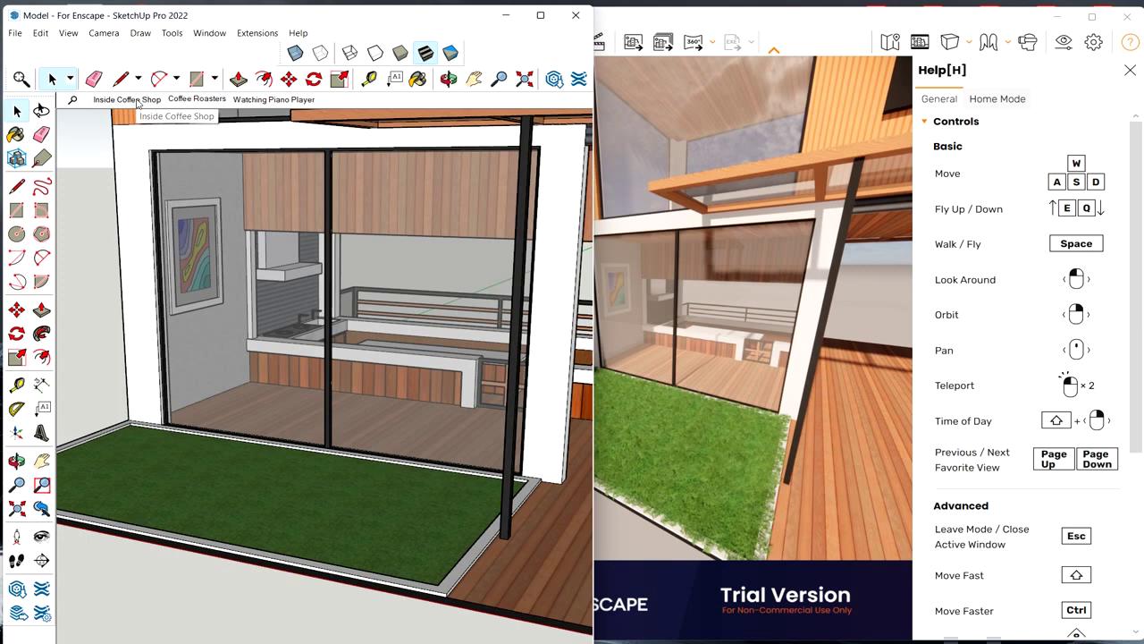
{"action": "left_click", "coordinate": [275, 99]}
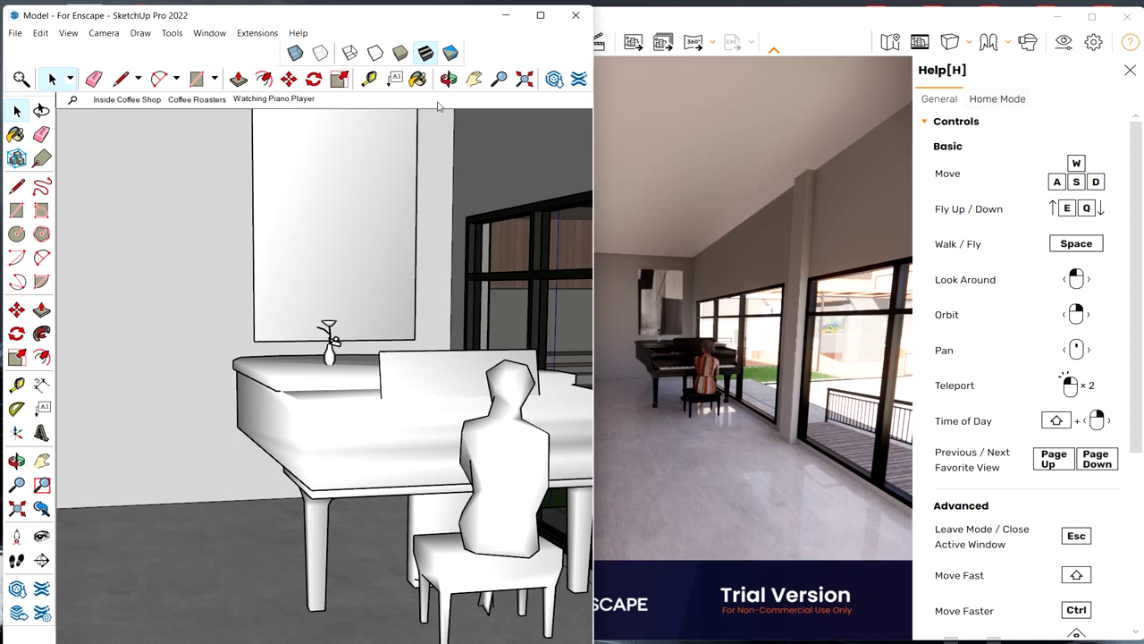
Step: Activate the Inside Coffee Shop scene and move forward in the Enscape render toward the barista's counter
{"action": "left_click", "coordinate": [127, 100]}
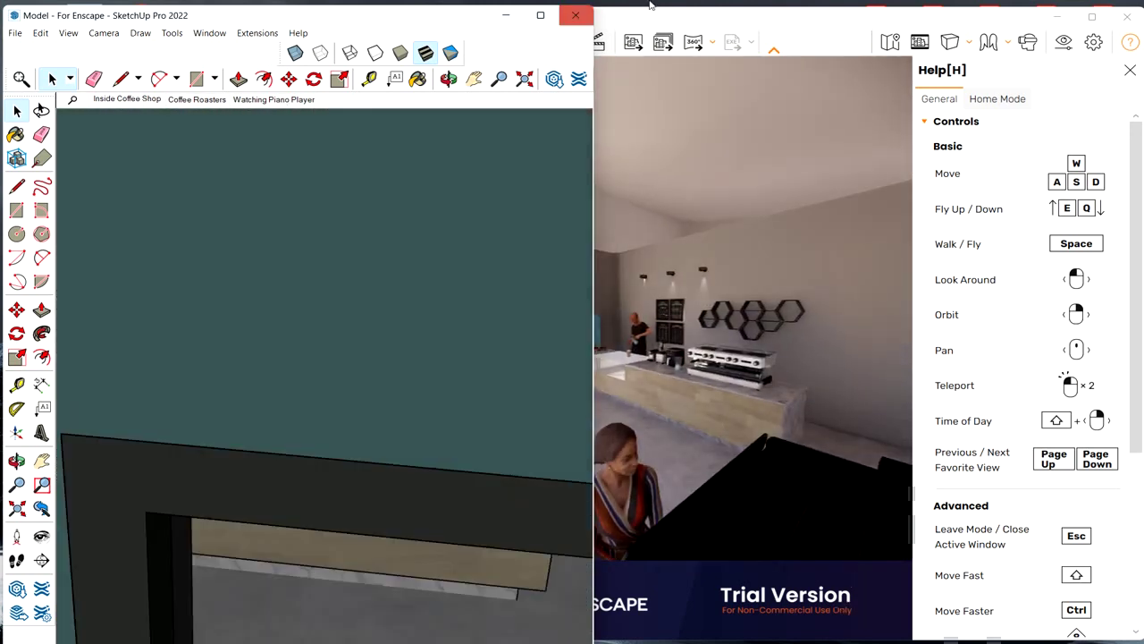
{"action": "left_click", "coordinate": [650, 7]}
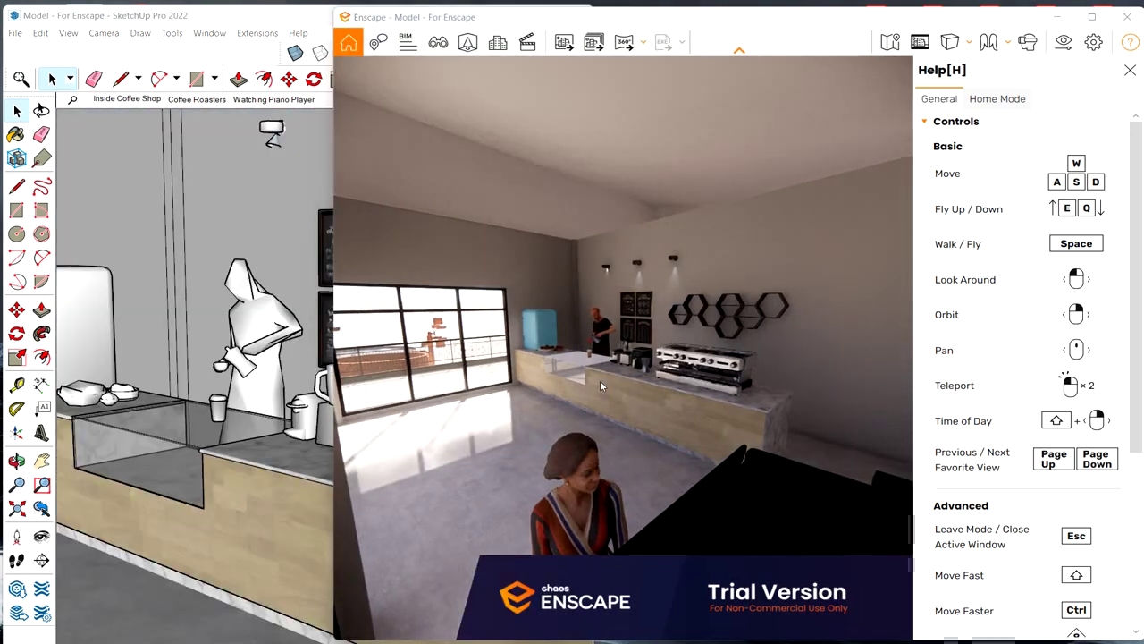
{"action": "key", "text": "w"}
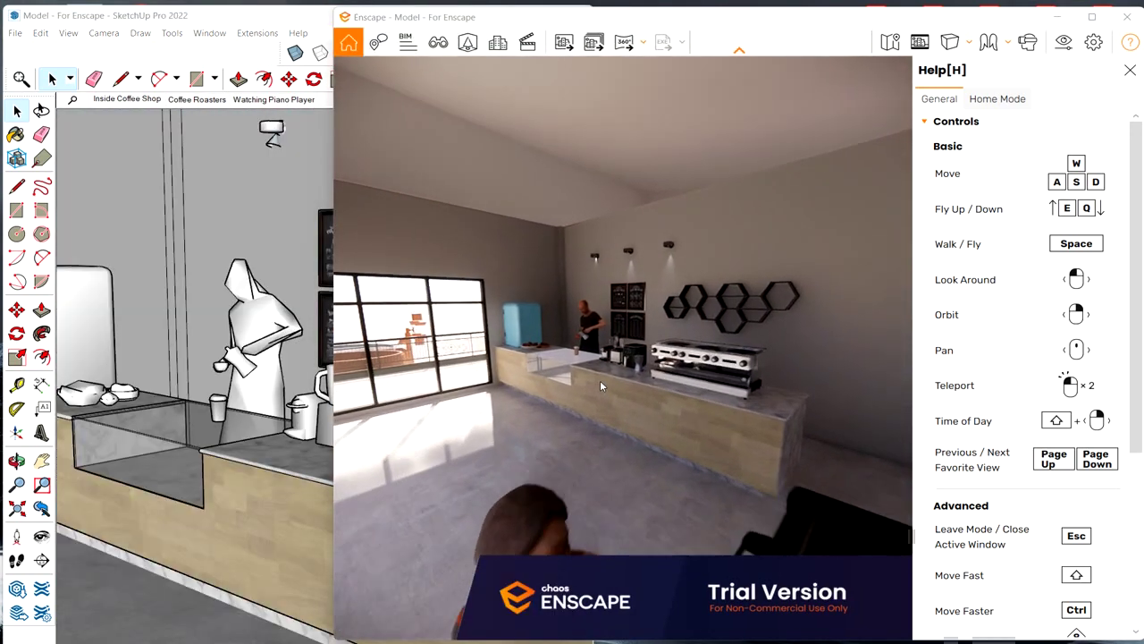
{"action": "key", "text": "w"}
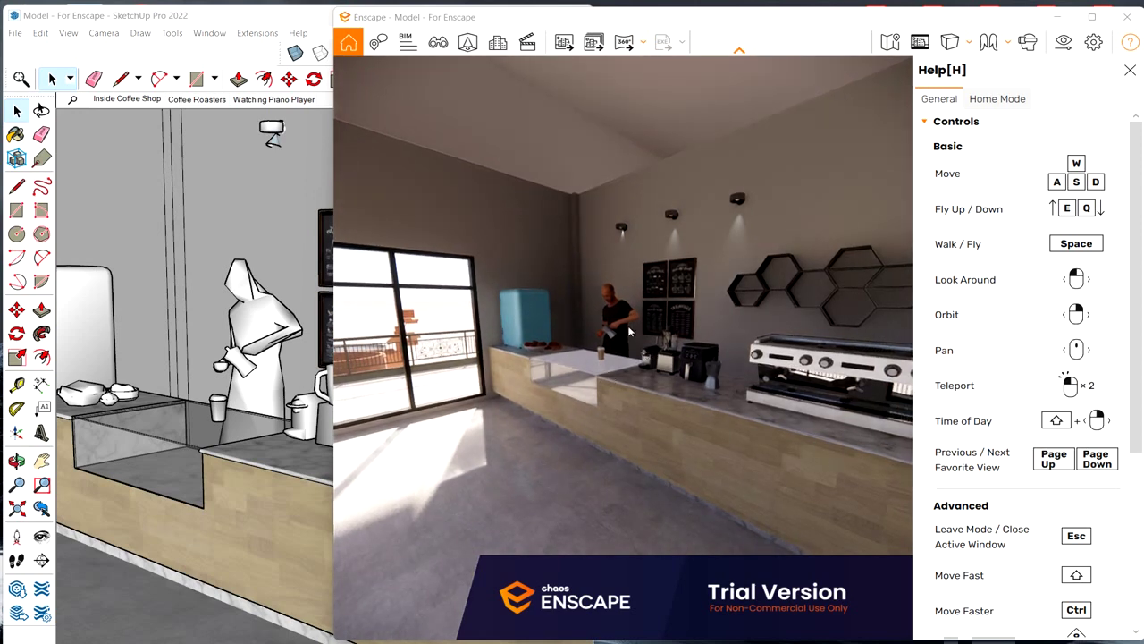
Step: Activate the Watching Piano Player scene in SketchUp and move the Enscape camera close to the pianist
{"action": "left_click", "coordinate": [216, 21]}
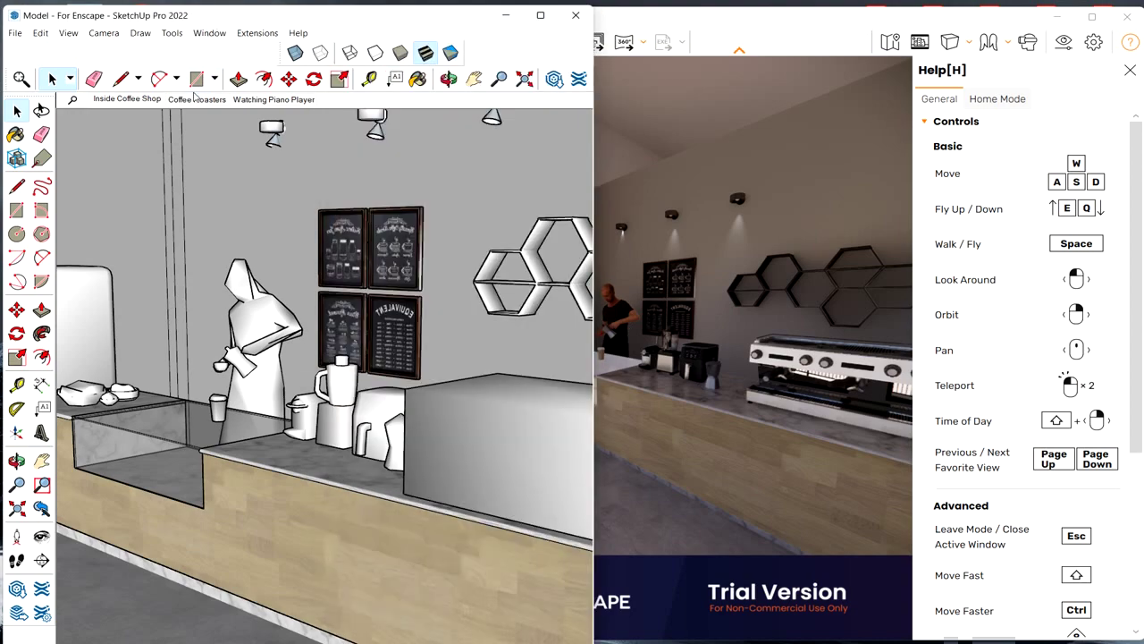
{"action": "left_click", "coordinate": [261, 100]}
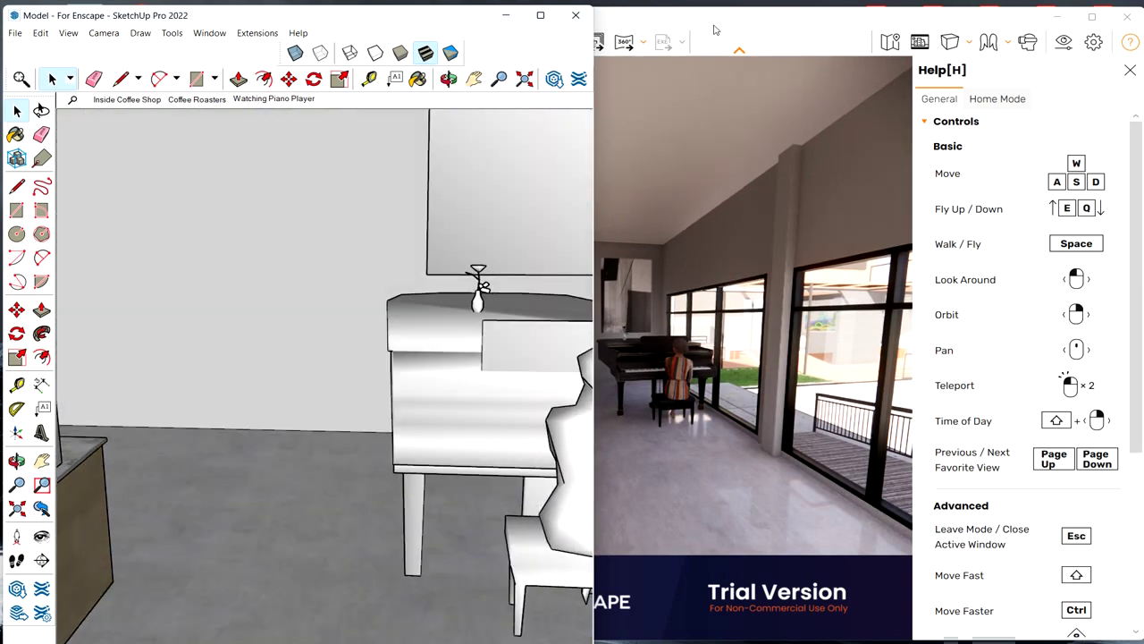
{"action": "left_click", "coordinate": [715, 30]}
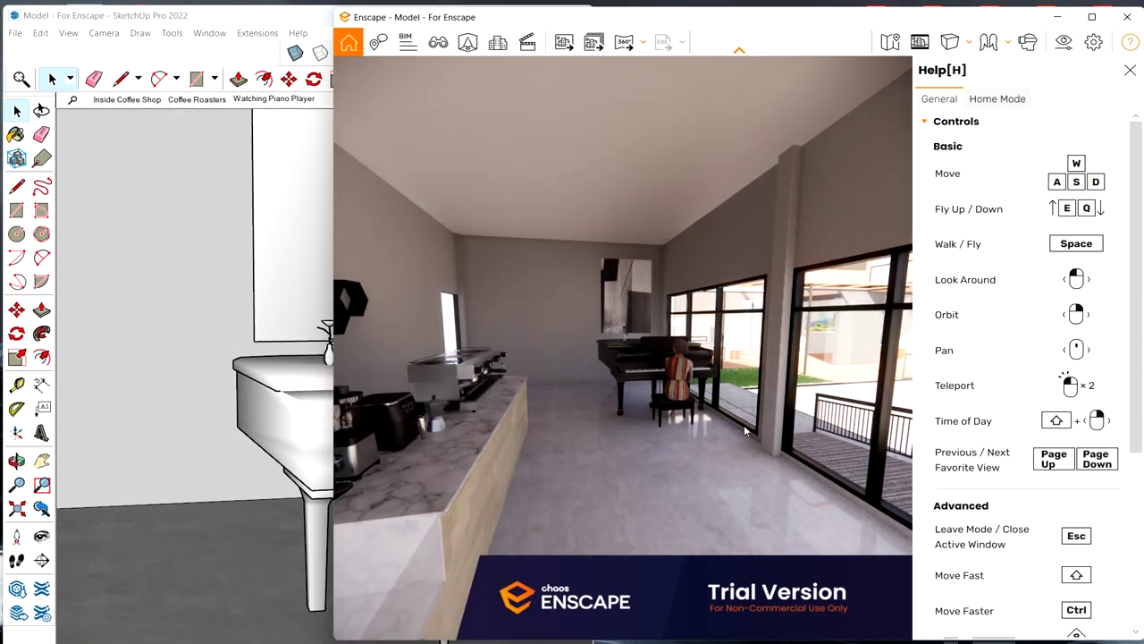
{"action": "left_click", "coordinate": [681, 406]}
{"action": "key", "text": "w"}
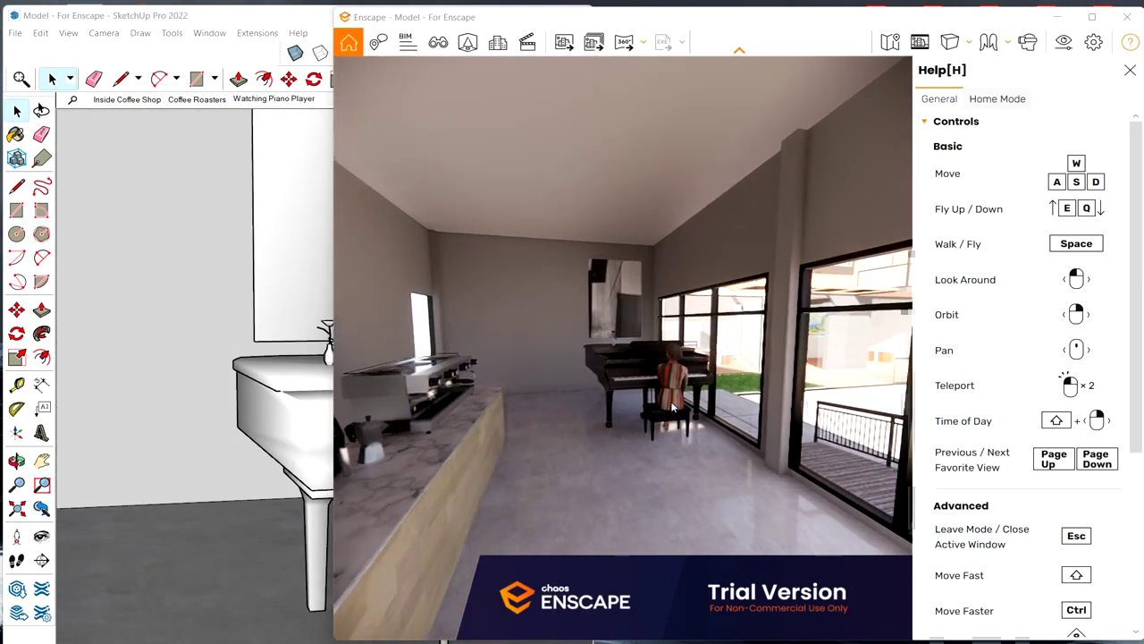
{"action": "key", "text": "a"}
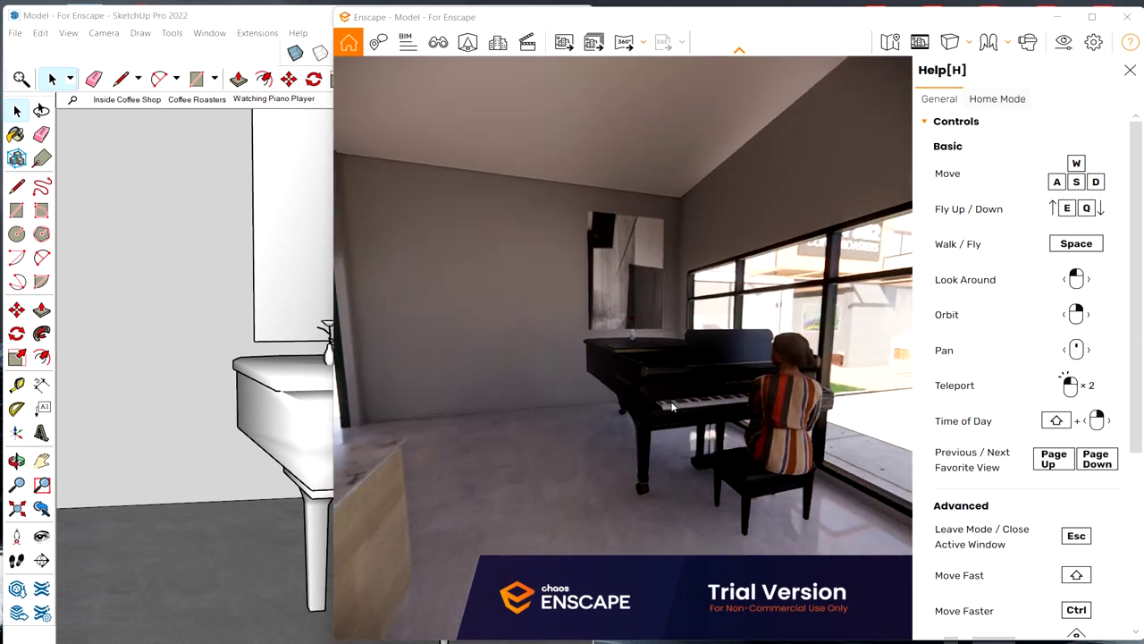
{"action": "right_click_drag", "start_coordinate": [671, 407], "coordinate": [684, 403]}
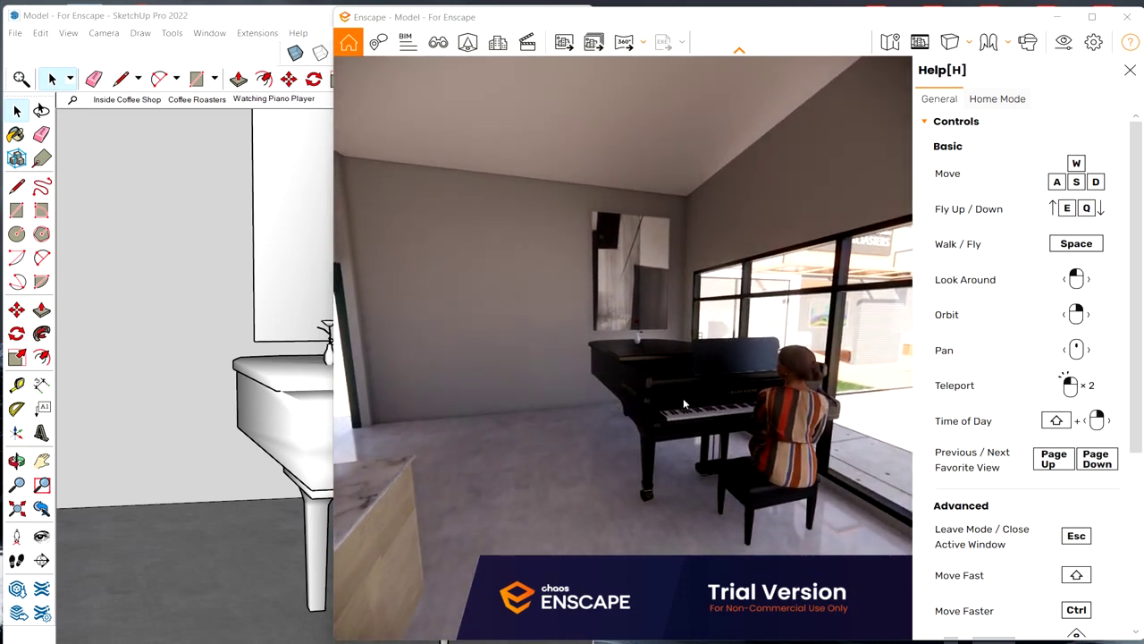
Step: Return to SketchUp and widen its window over the render
{"action": "left_click", "coordinate": [277, 18]}
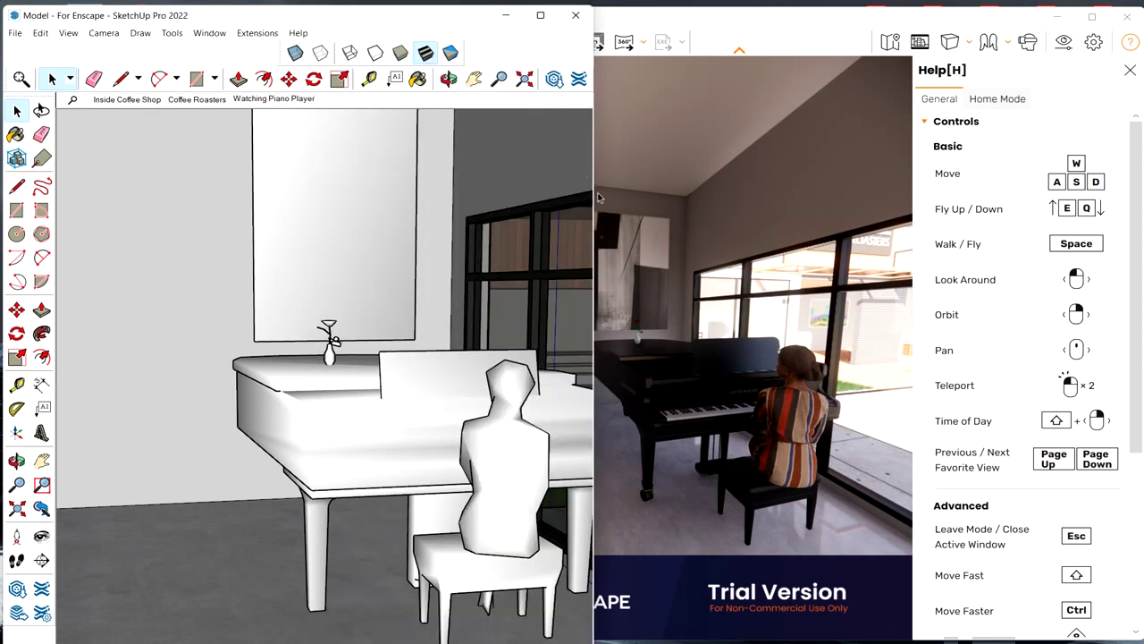
{"action": "left_click_drag", "start_coordinate": [593, 192], "coordinate": [625, 192]}
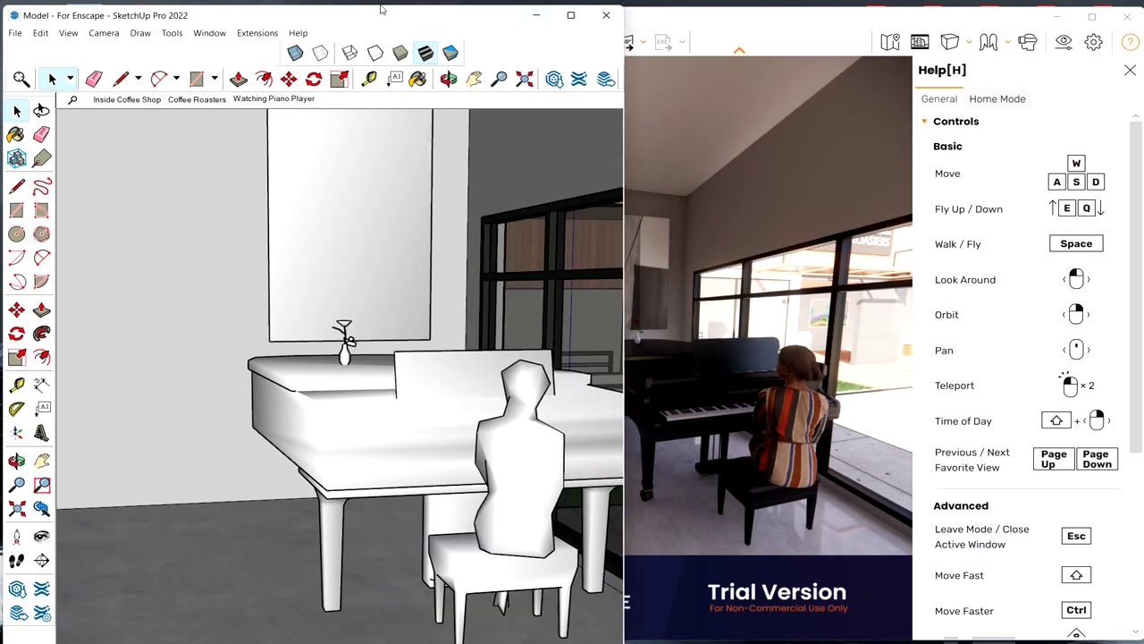
{"action": "left_click", "coordinate": [774, 19]}
{"action": "left_click", "coordinate": [252, 13]}
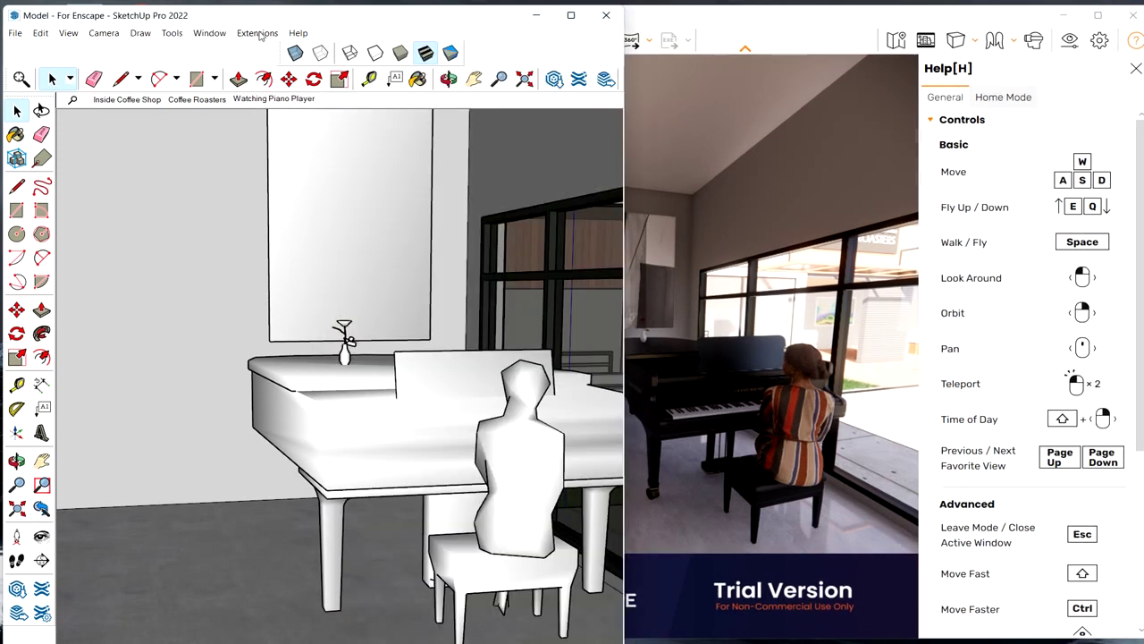
{"action": "left_click", "coordinate": [259, 34]}
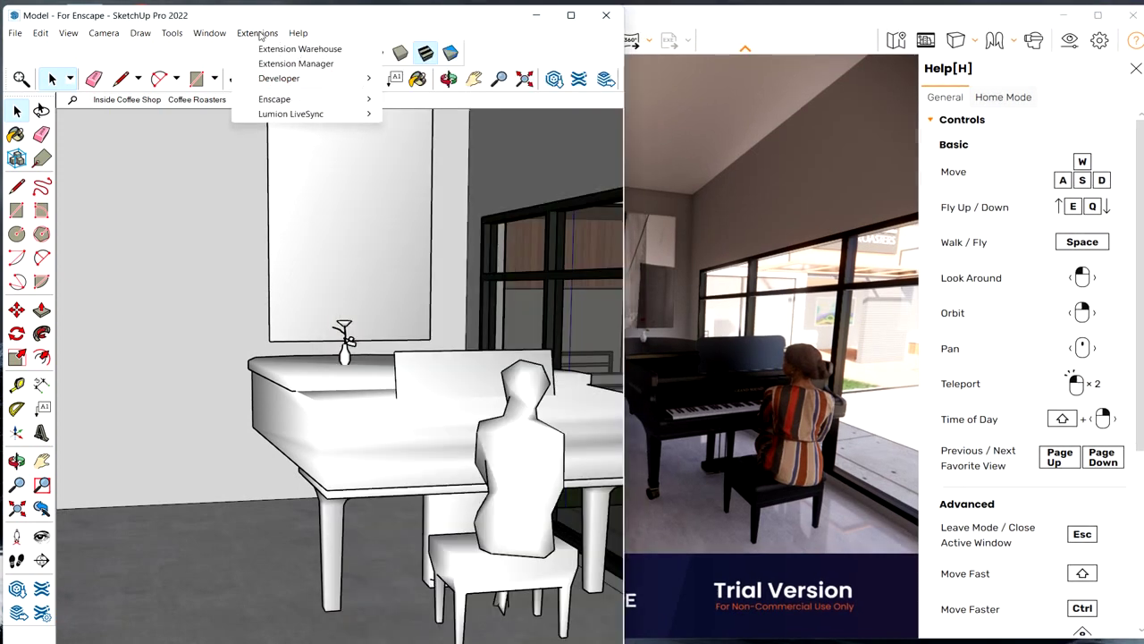
{"action": "mouse_move", "coordinate": [343, 103]}
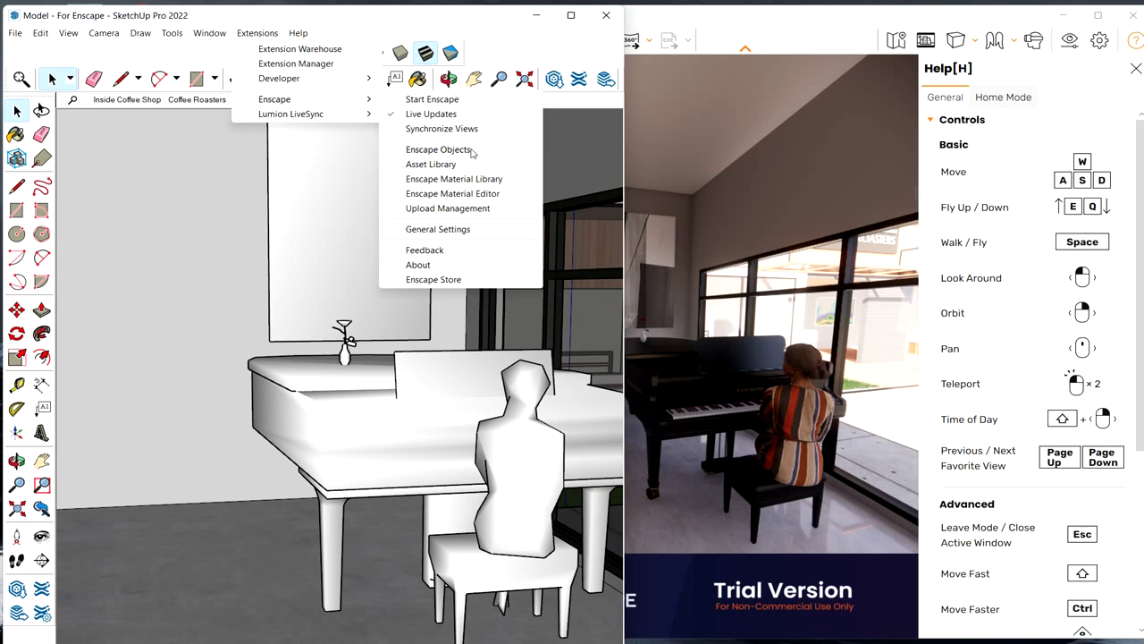
{"action": "left_click", "coordinate": [438, 149]}
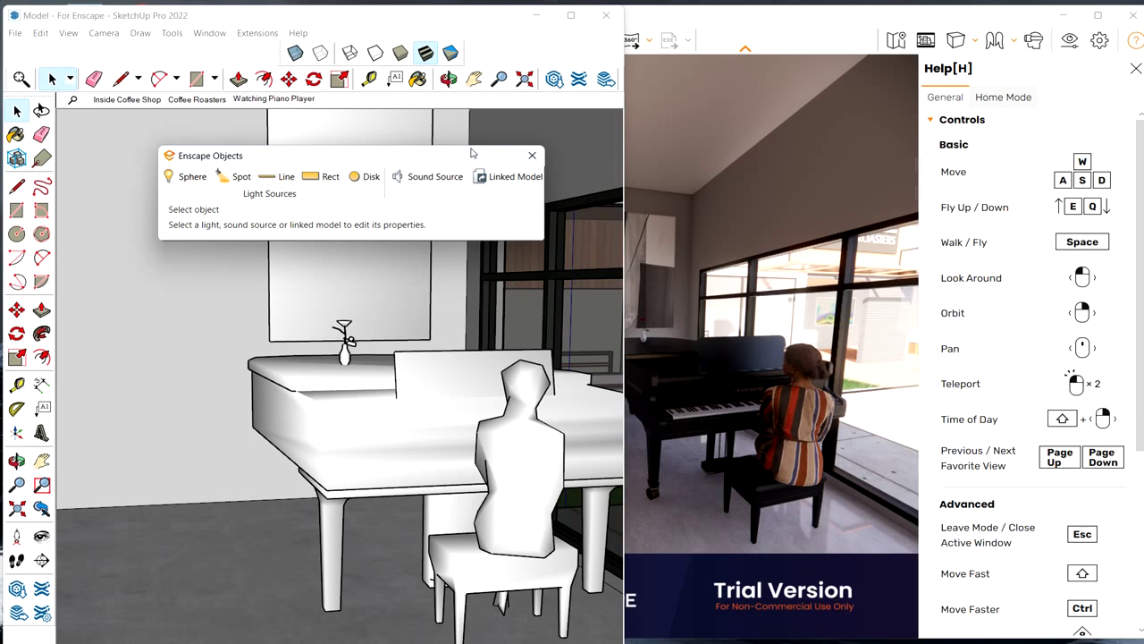
{"action": "left_click", "coordinate": [532, 155]}
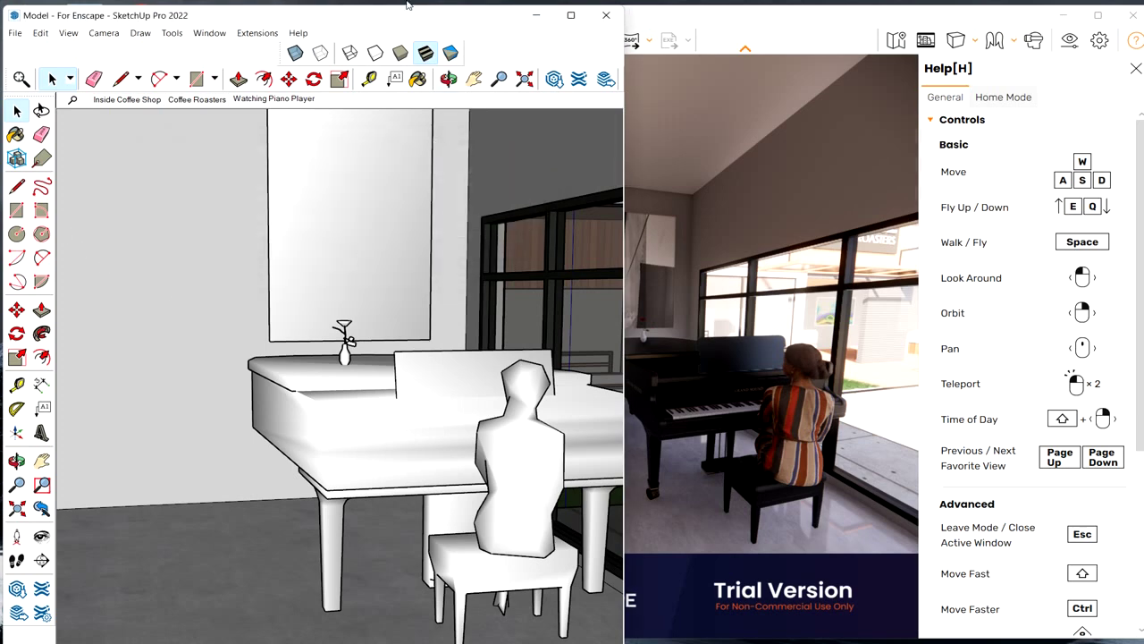
Step: Open Enscape Objects and reposition its window over the model, clear of the SketchUp toolbars
{"action": "left_click", "coordinate": [250, 34]}
{"action": "mouse_move", "coordinate": [311, 99]}
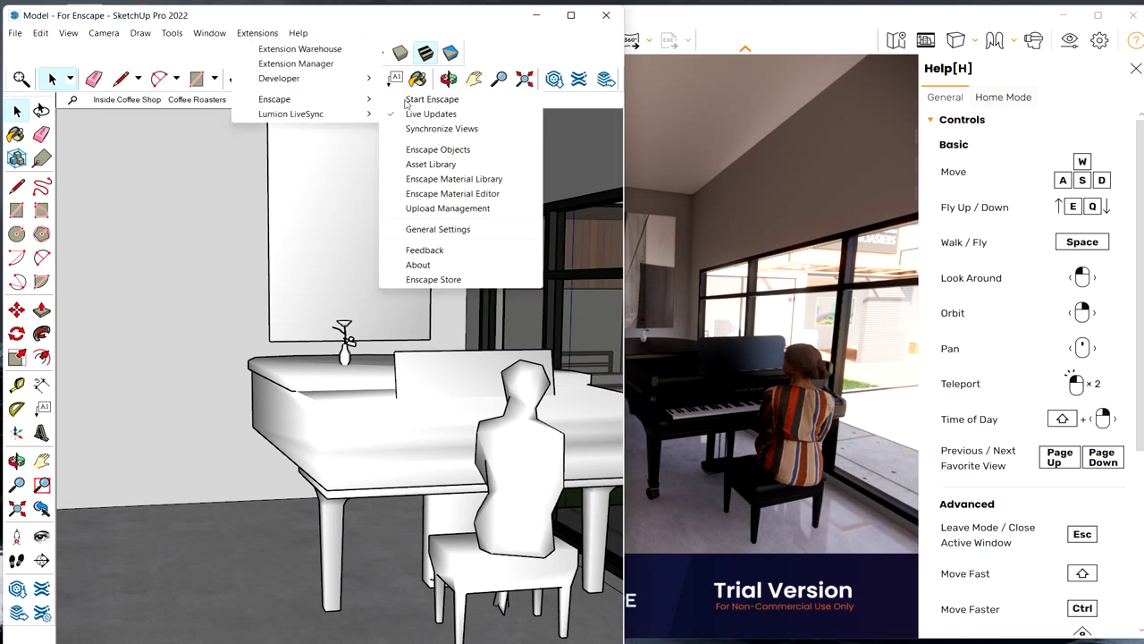
{"action": "left_click", "coordinate": [438, 150]}
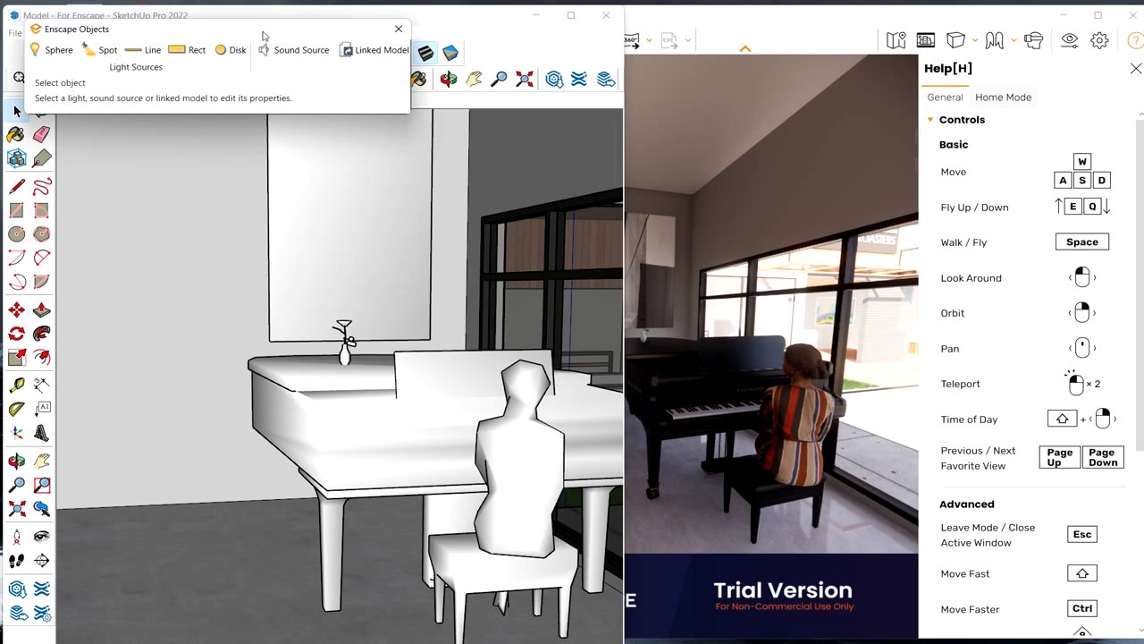
{"action": "left_click_drag", "start_coordinate": [263, 37], "coordinate": [303, 158]}
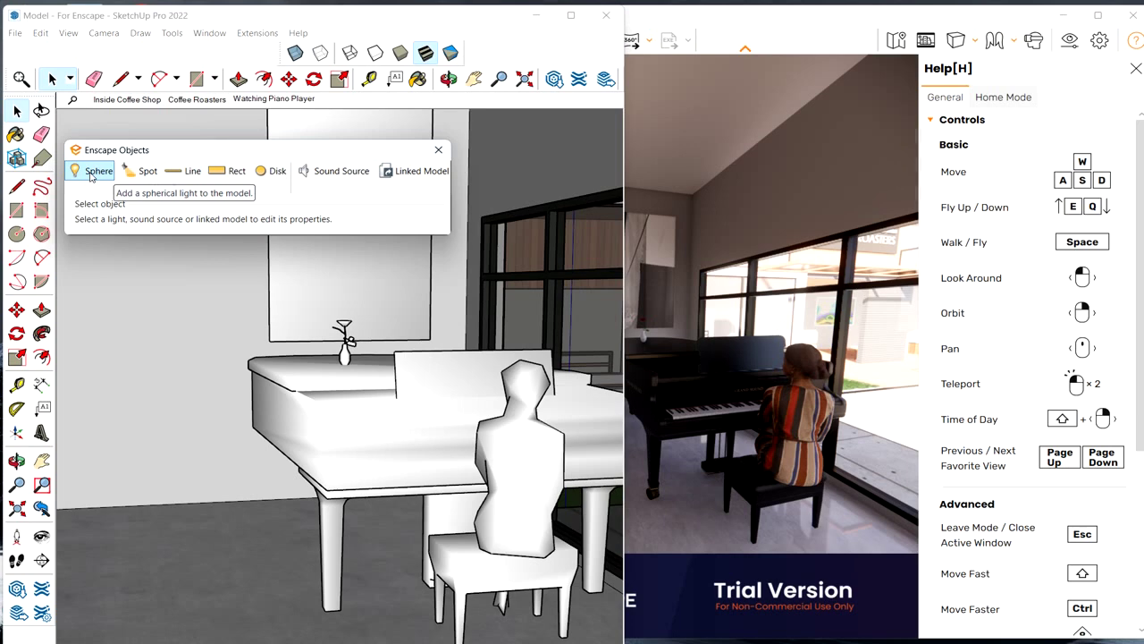
Step: Place an Enscape sphere light on the grand piano's lid beside the flower vase
{"action": "left_click", "coordinate": [89, 176]}
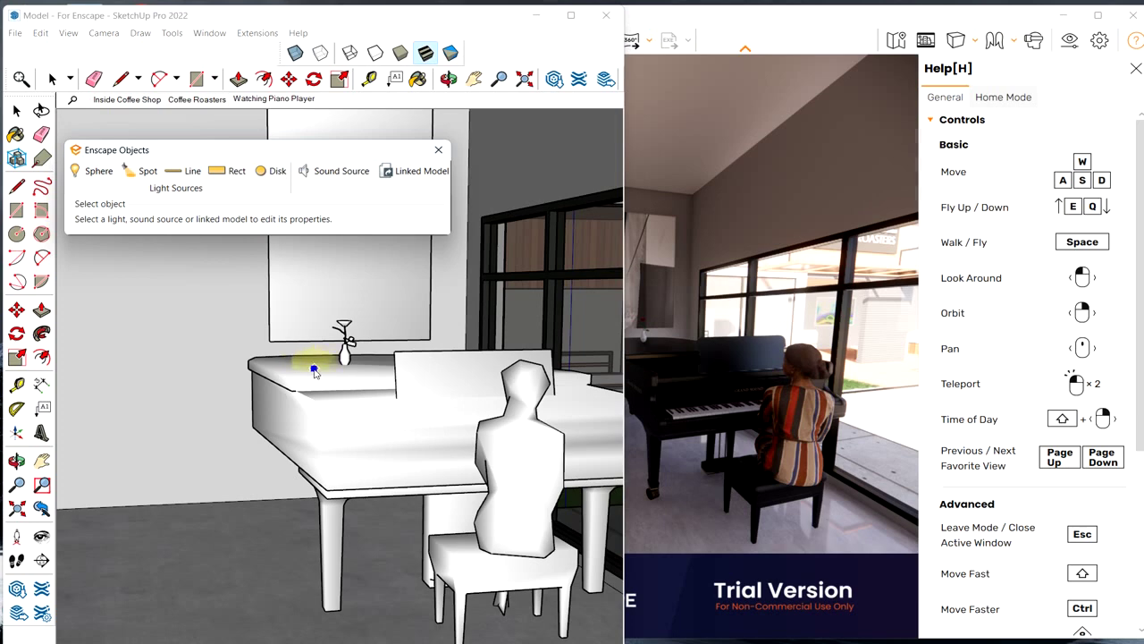
{"action": "left_click", "coordinate": [314, 372]}
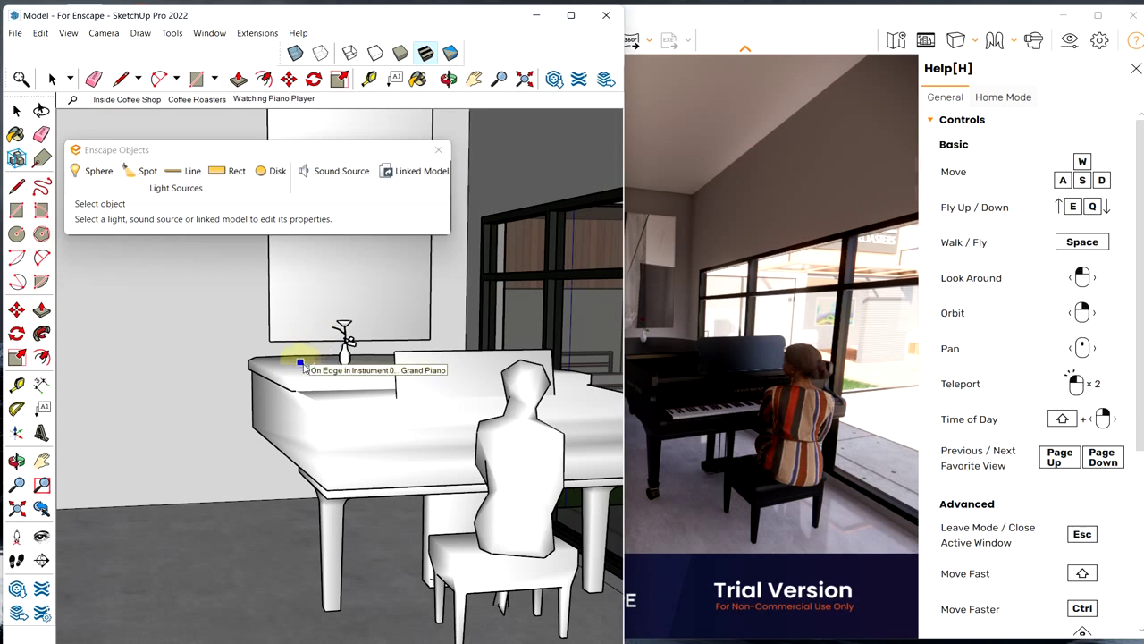
{"action": "left_click", "coordinate": [301, 365]}
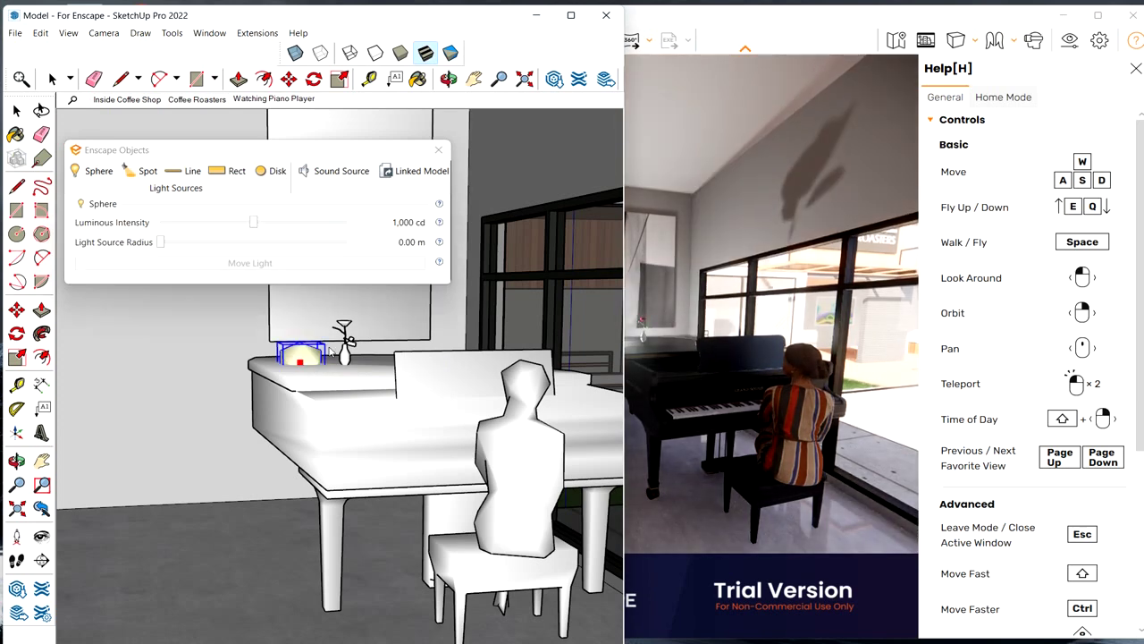
Step: Check the sphere light in the Enscape render and narrow the SketchUp window to reveal more of the piano
{"action": "left_click", "coordinate": [749, 22]}
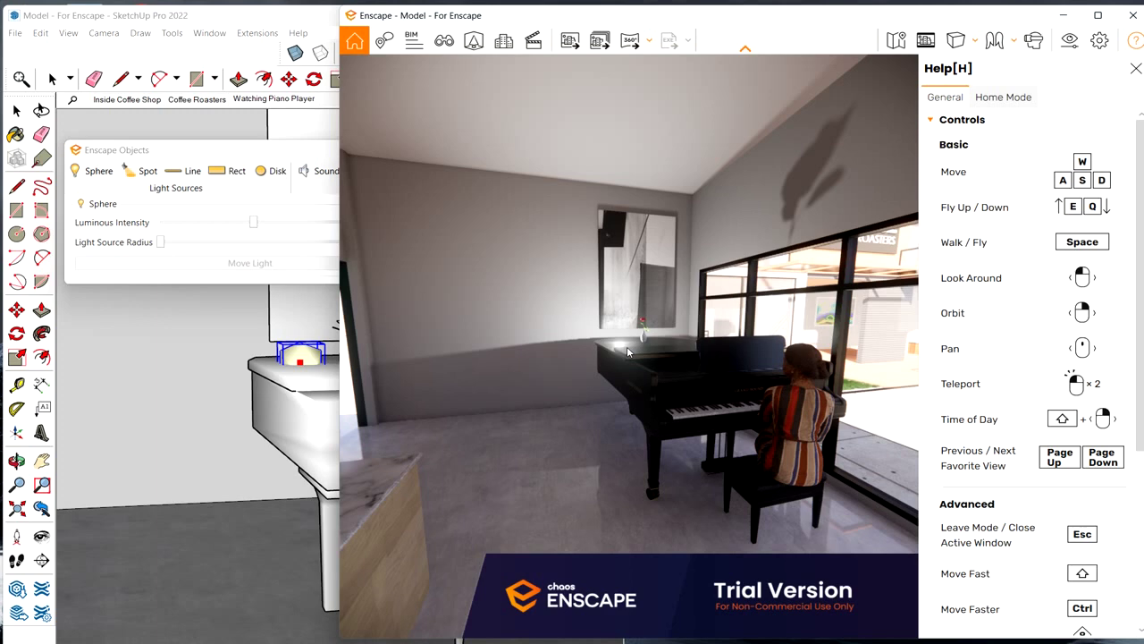
{"action": "left_click", "coordinate": [262, 22]}
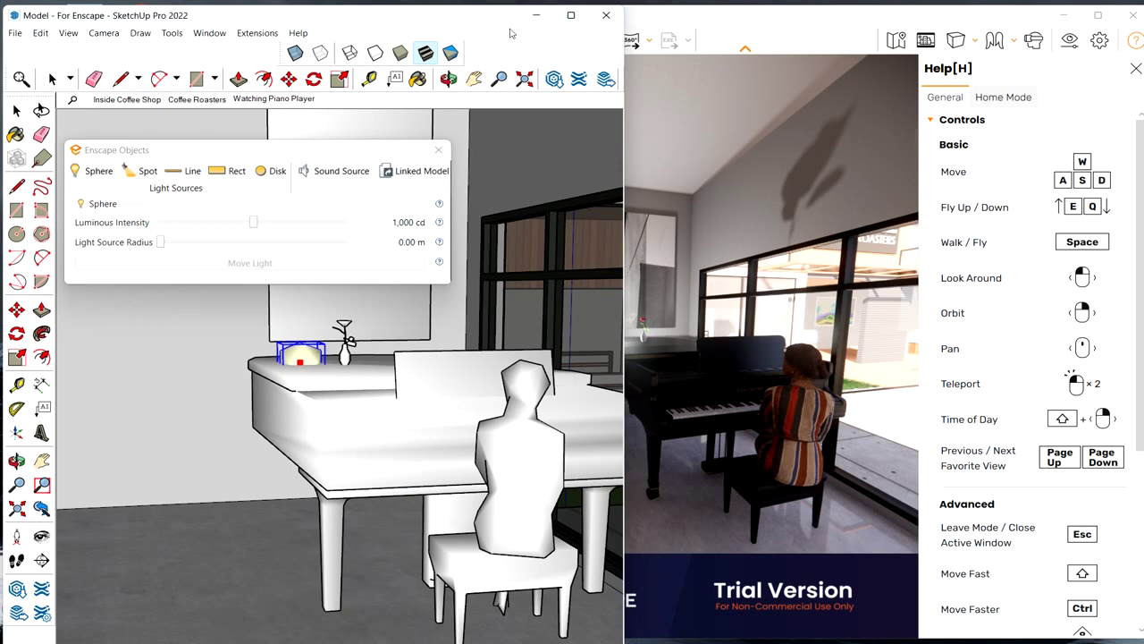
{"action": "left_click_drag", "start_coordinate": [629, 59], "coordinate": [558, 69]}
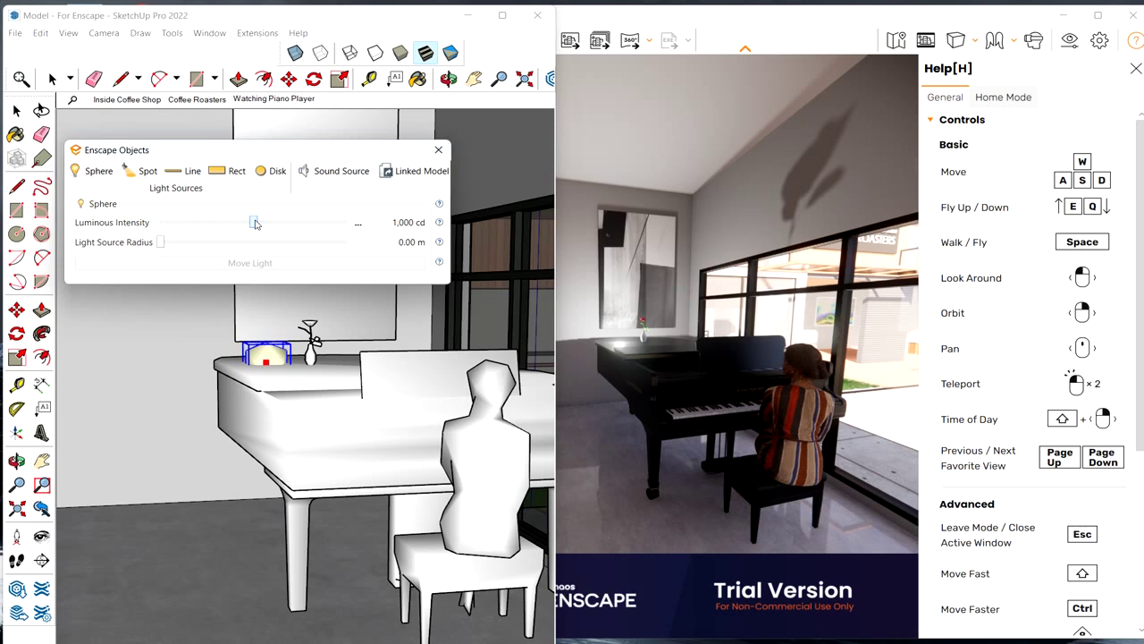
Step: Try different intensities and radii on the sphere light, finishing at 170 cd and a 0.16 m light source radius
{"action": "mouse_move", "coordinate": [255, 223]}
{"action": "left_mouse_down"}
{"action": "mouse_move", "coordinate": [301, 227]}
{"action": "mouse_move", "coordinate": [245, 223]}
{"action": "mouse_move", "coordinate": [257, 223]}
{"action": "left_mouse_up"}
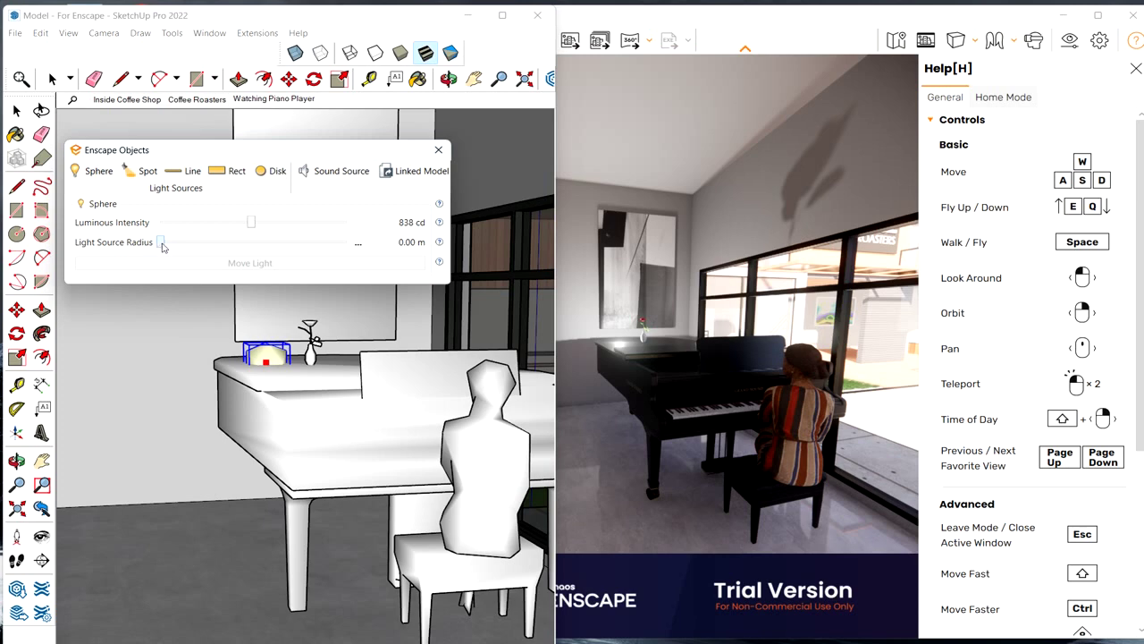
{"action": "left_click_drag", "start_coordinate": [161, 243], "coordinate": [246, 256]}
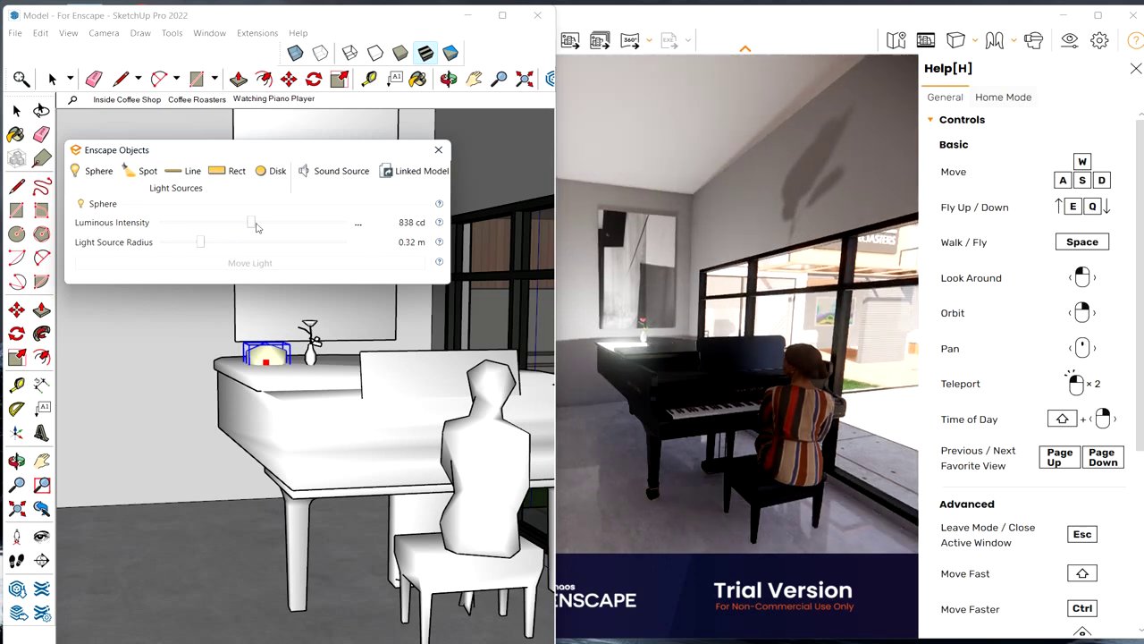
{"action": "left_click", "coordinate": [261, 225]}
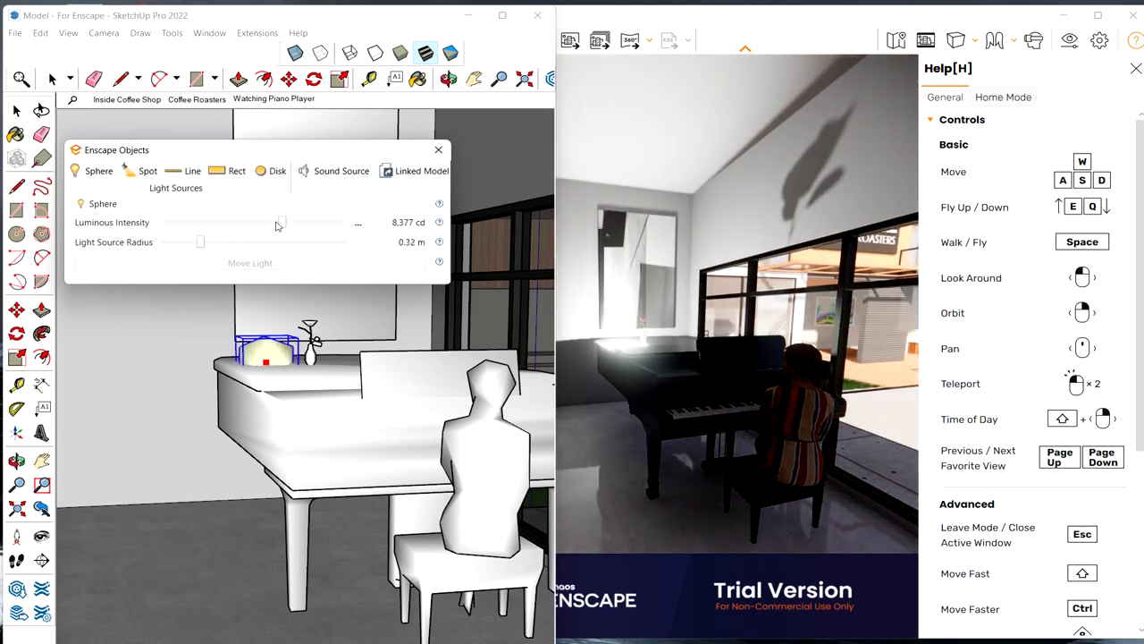
{"action": "left_click_drag", "start_coordinate": [283, 223], "coordinate": [229, 223]}
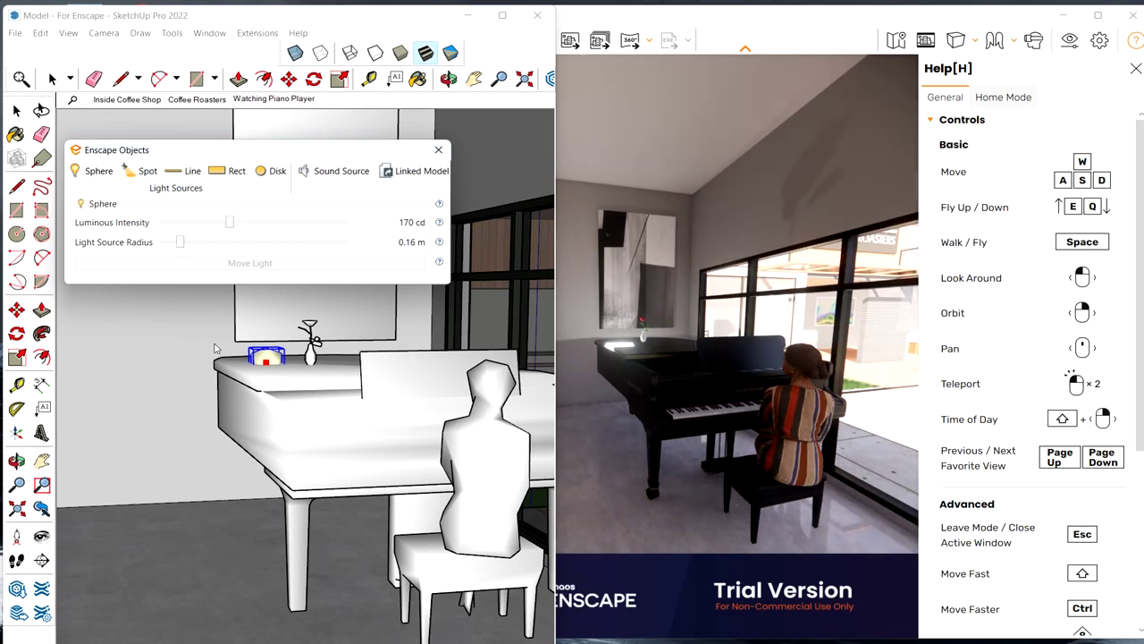
Step: Delete the sphere light from the piano lid
{"action": "left_click", "coordinate": [16, 110]}
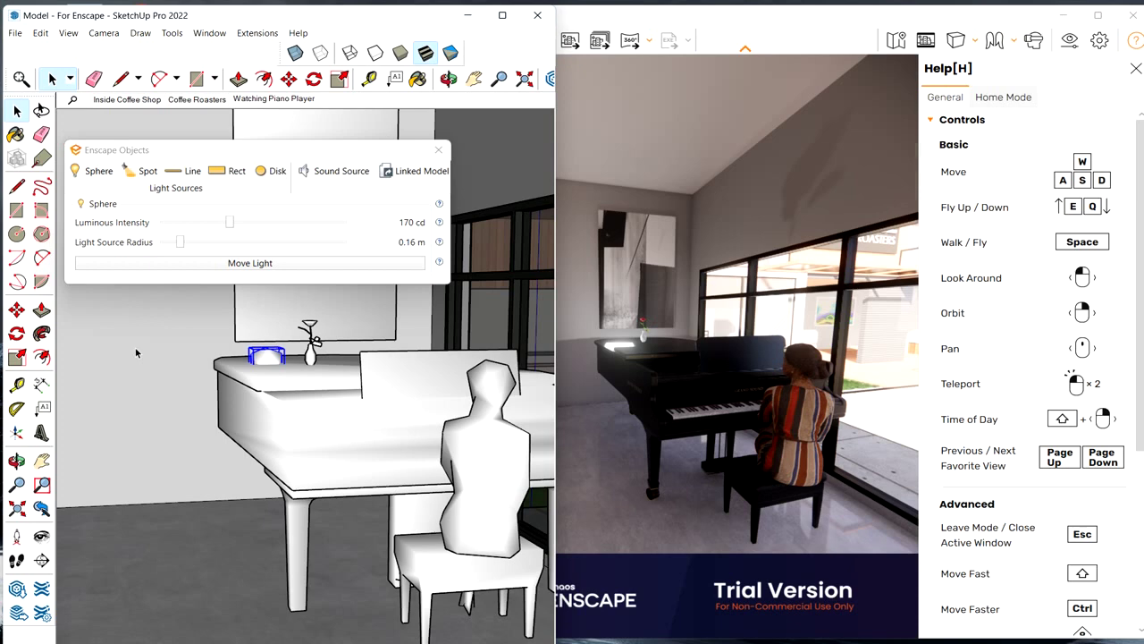
{"action": "left_click", "coordinate": [16, 111]}
{"action": "left_click", "coordinate": [18, 111]}
{"action": "key", "text": "Delete"}
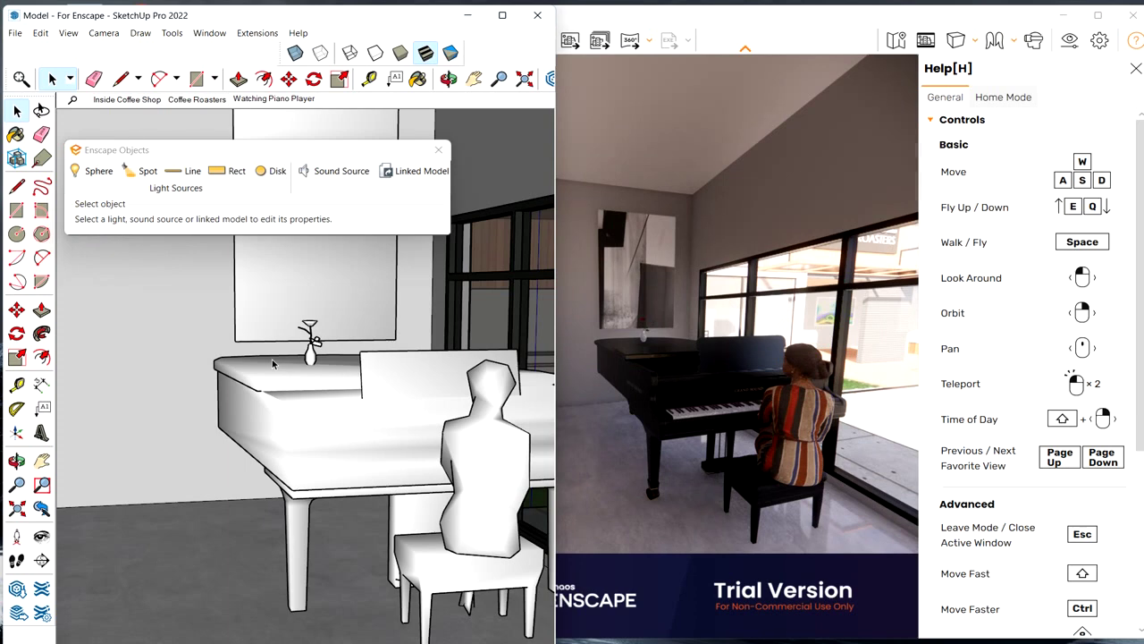
Step: Place an Enscape spot light on the wall beside the framed picture and aim it at the piano lid
{"action": "left_click", "coordinate": [146, 172]}
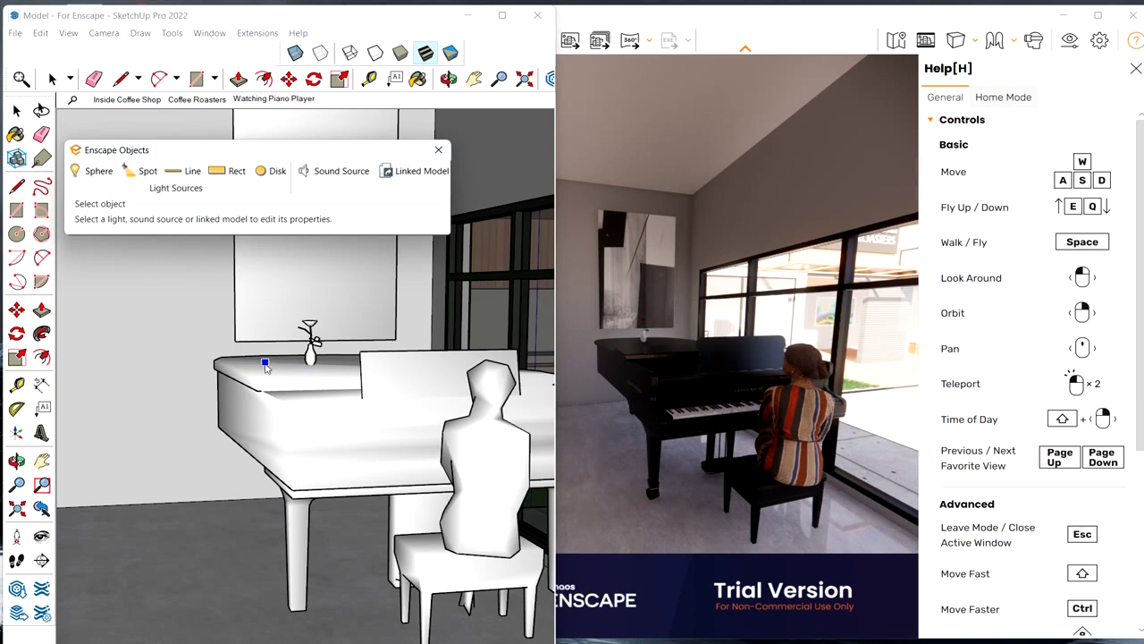
{"action": "left_click", "coordinate": [259, 316]}
{"action": "mouse_move", "coordinate": [306, 151]}
{"action": "left_mouse_down"}
{"action": "mouse_move", "coordinate": [303, 138]}
{"action": "mouse_move", "coordinate": [402, 30]}
{"action": "left_mouse_up"}
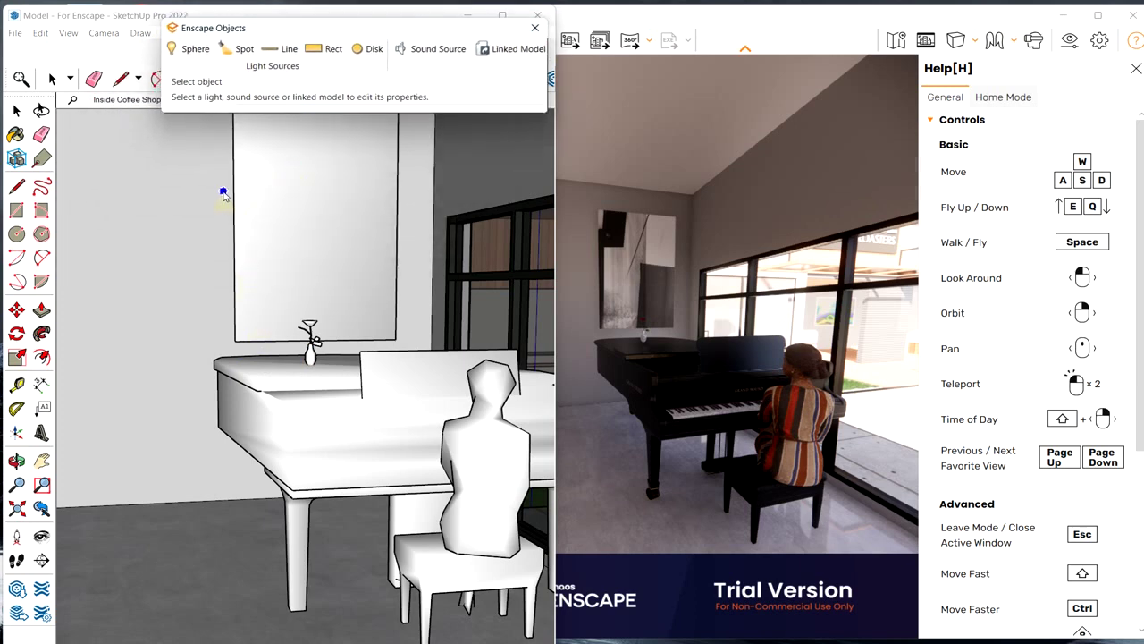
{"action": "left_click", "coordinate": [207, 231]}
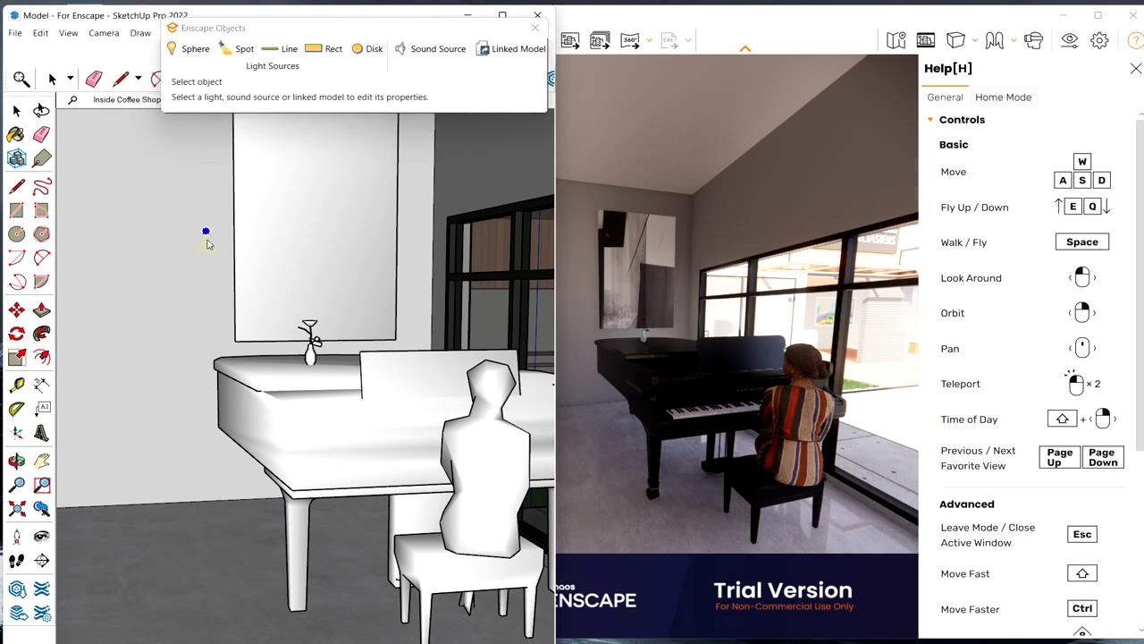
{"action": "left_click", "coordinate": [205, 280]}
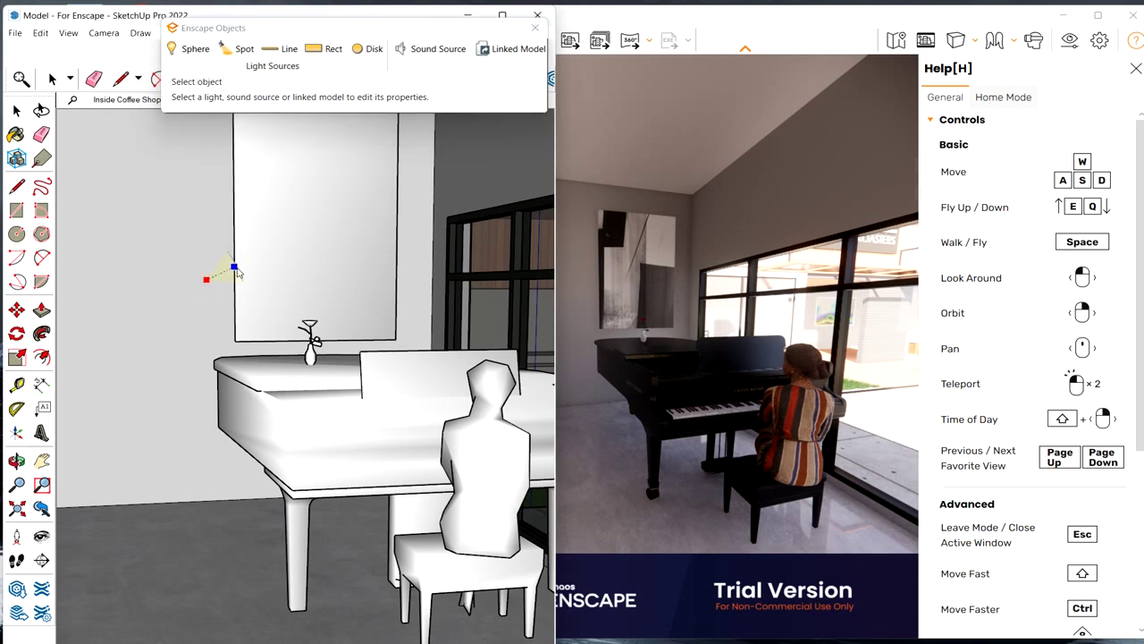
{"action": "left_click", "coordinate": [267, 366]}
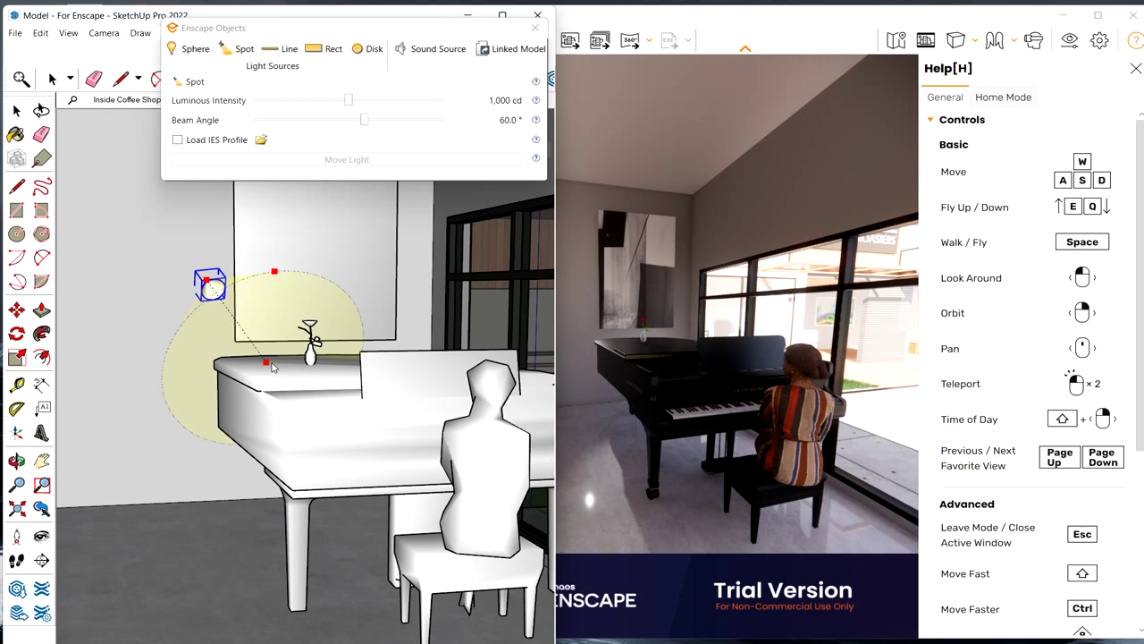
Step: Raise the spot light's luminous intensity to 9,585 cd and compare its effect in the Enscape render
{"action": "left_click", "coordinate": [765, 22]}
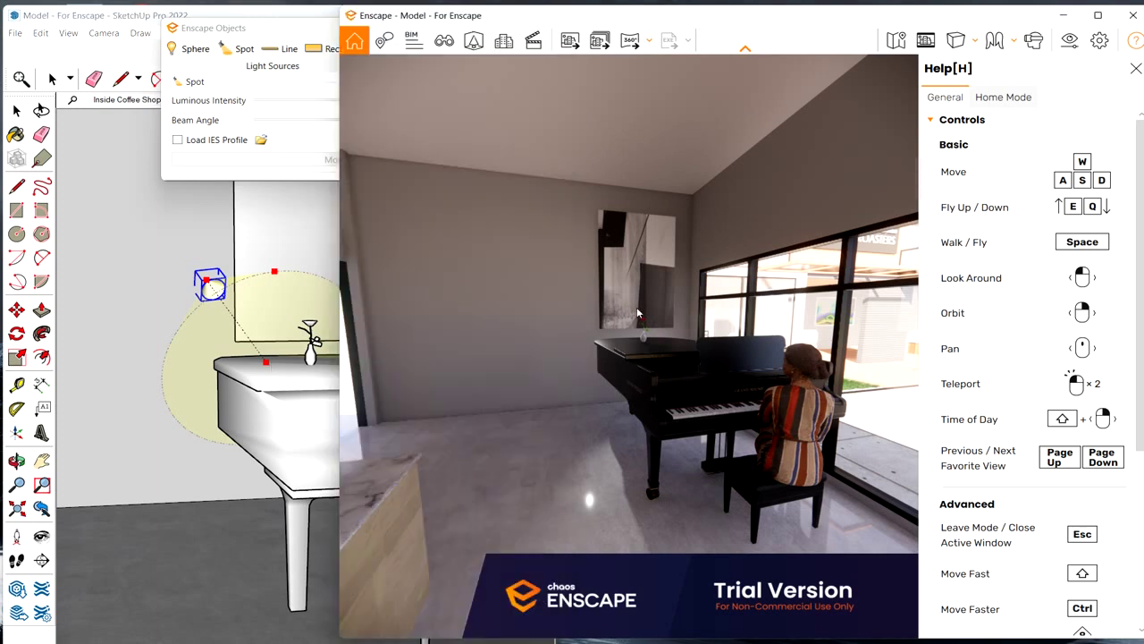
{"action": "left_click", "coordinate": [251, 28]}
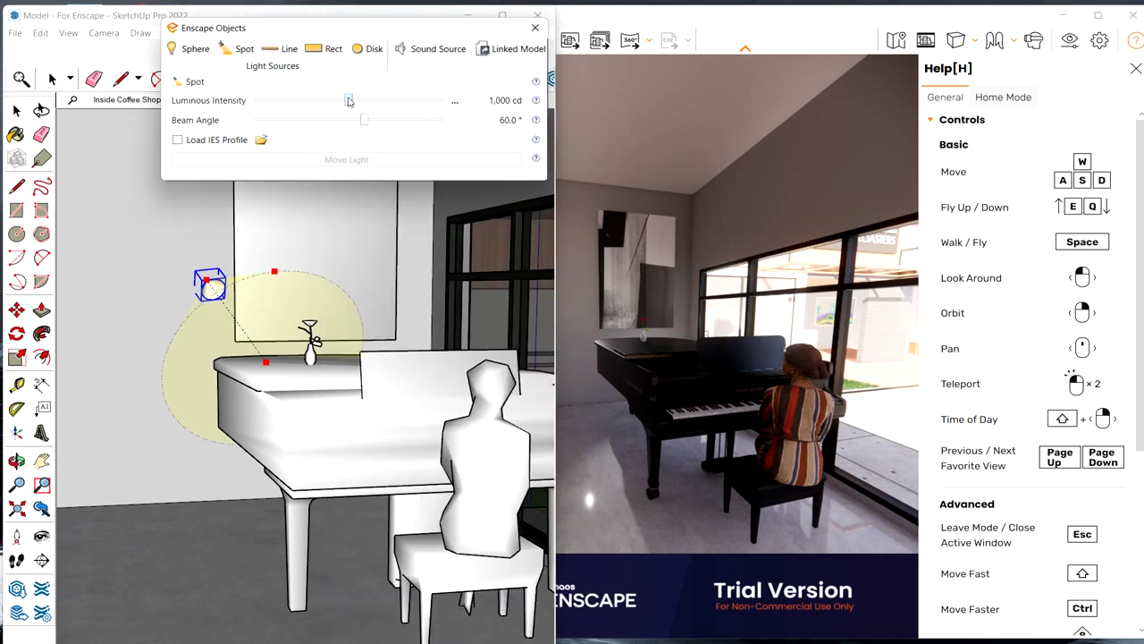
{"action": "left_click_drag", "start_coordinate": [348, 100], "coordinate": [379, 102]}
{"action": "left_click", "coordinate": [749, 451]}
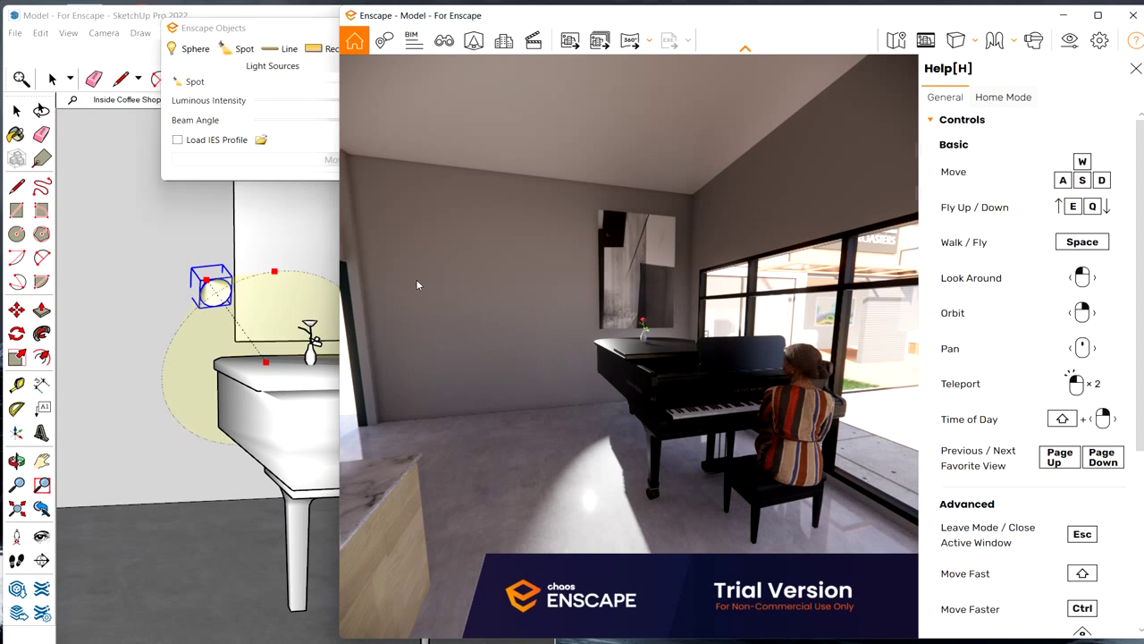
{"action": "left_click", "coordinate": [280, 36]}
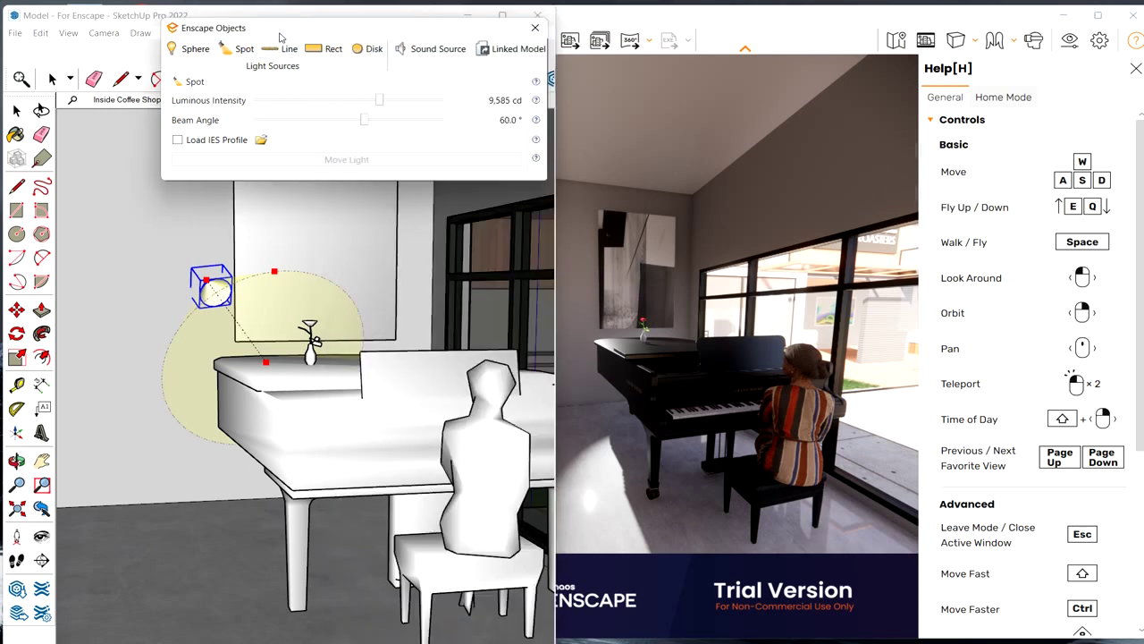
Step: Delete the spot light beside the framed picture
{"action": "left_click", "coordinate": [19, 110]}
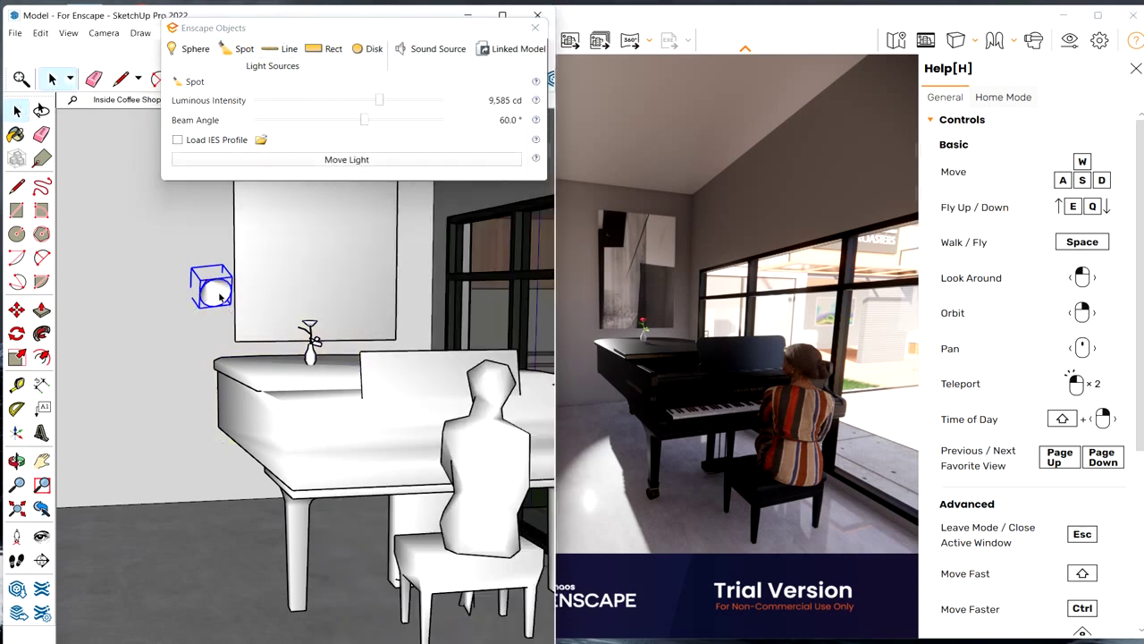
{"action": "key", "text": "Delete"}
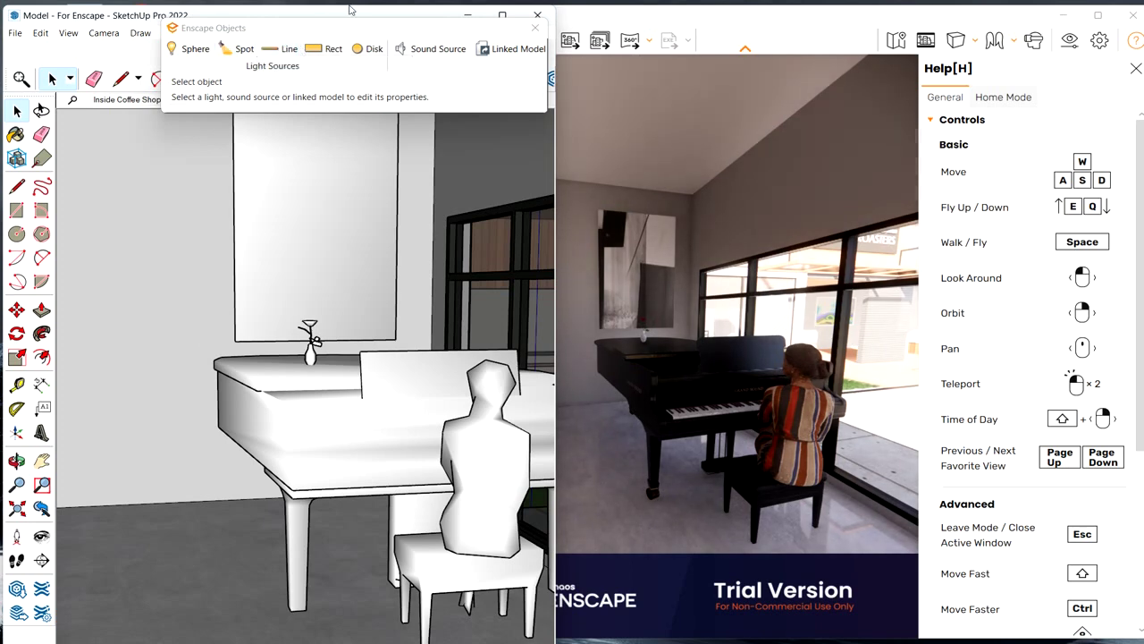
Step: In the Inside Coffee Shop scene, place an Enscape line light on the floor along the base of the counter
{"action": "left_click_drag", "start_coordinate": [344, 32], "coordinate": [531, 16]}
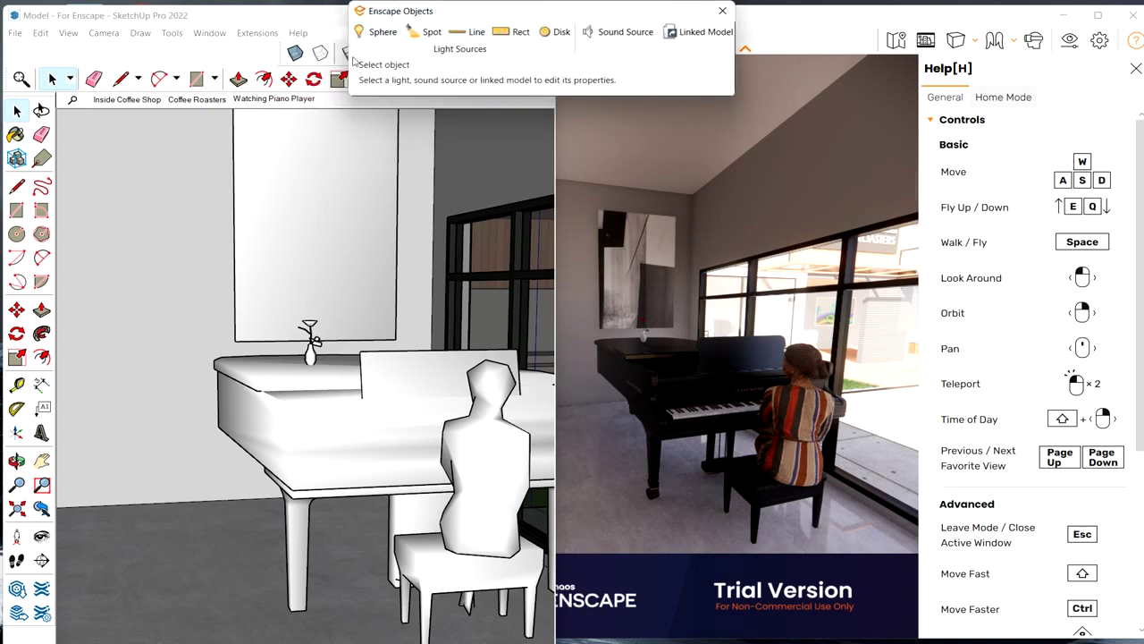
{"action": "left_click", "coordinate": [128, 99]}
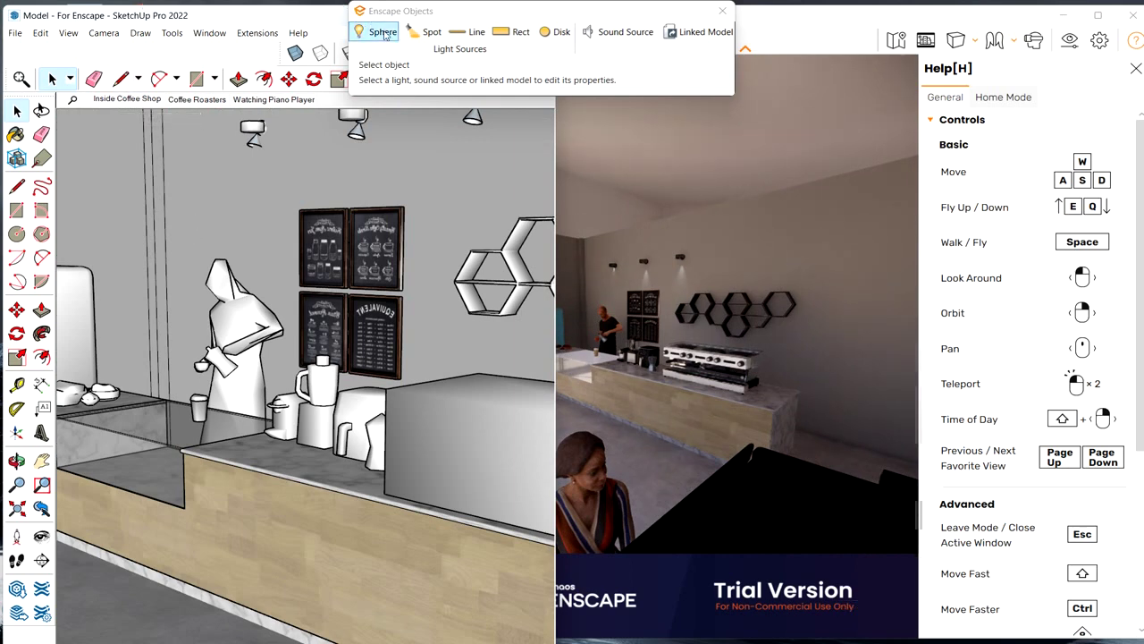
{"action": "left_click", "coordinate": [467, 36]}
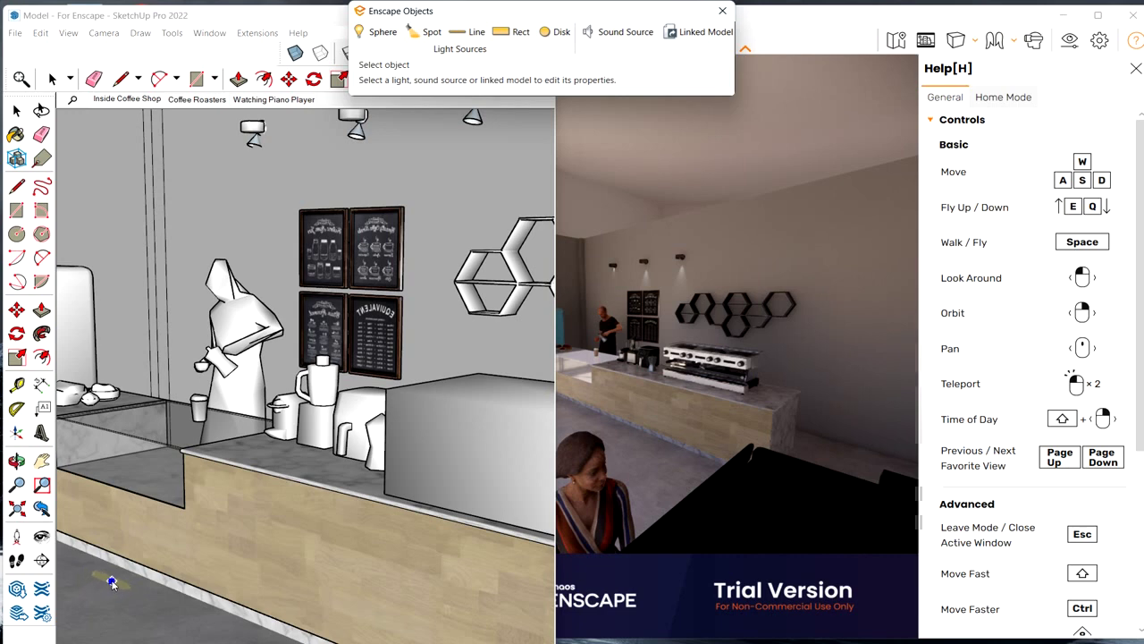
{"action": "left_click", "coordinate": [111, 582]}
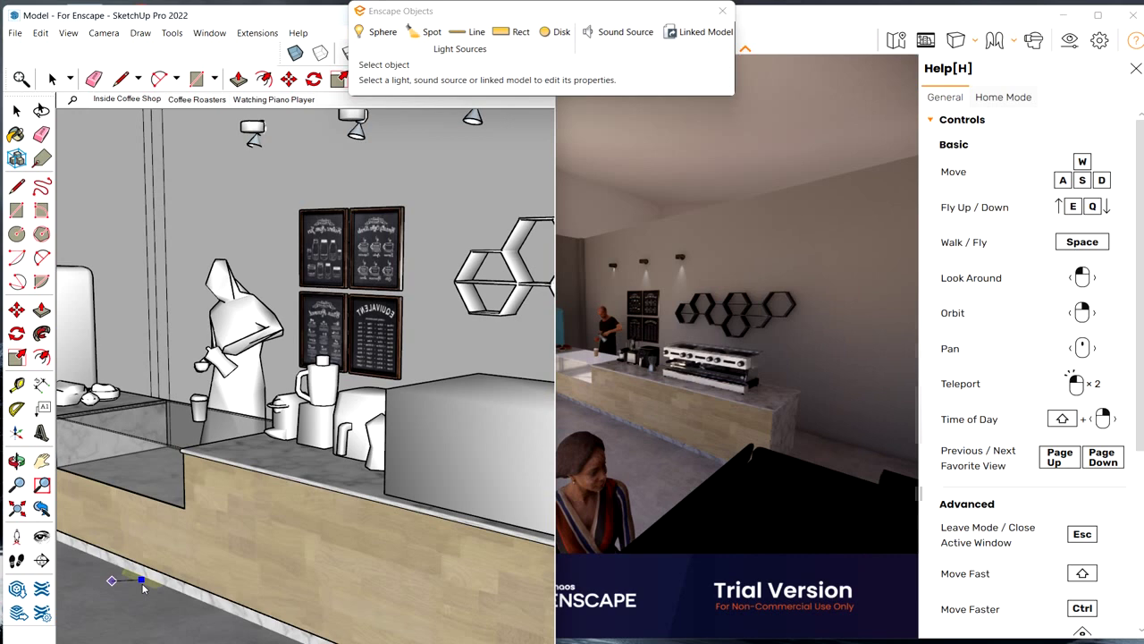
{"action": "left_click", "coordinate": [142, 587]}
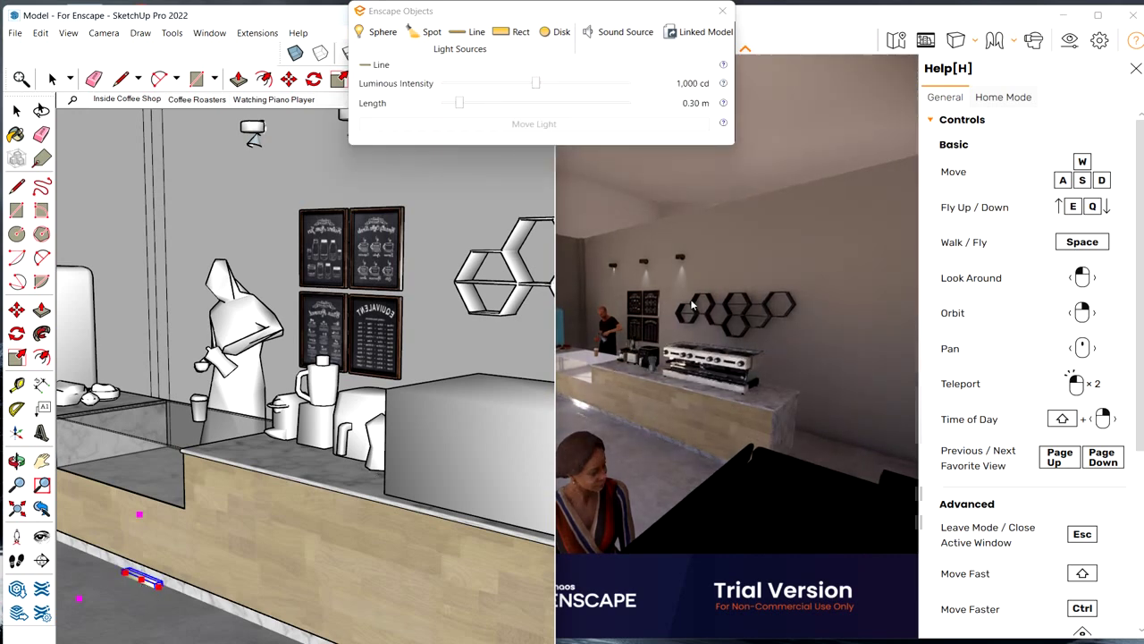
Step: Raise the line light's luminous intensity to 3,527 cd and its length to 2.71 m, comparing the effect in the Enscape render
{"action": "left_click_drag", "start_coordinate": [626, 13], "coordinate": [499, 18]}
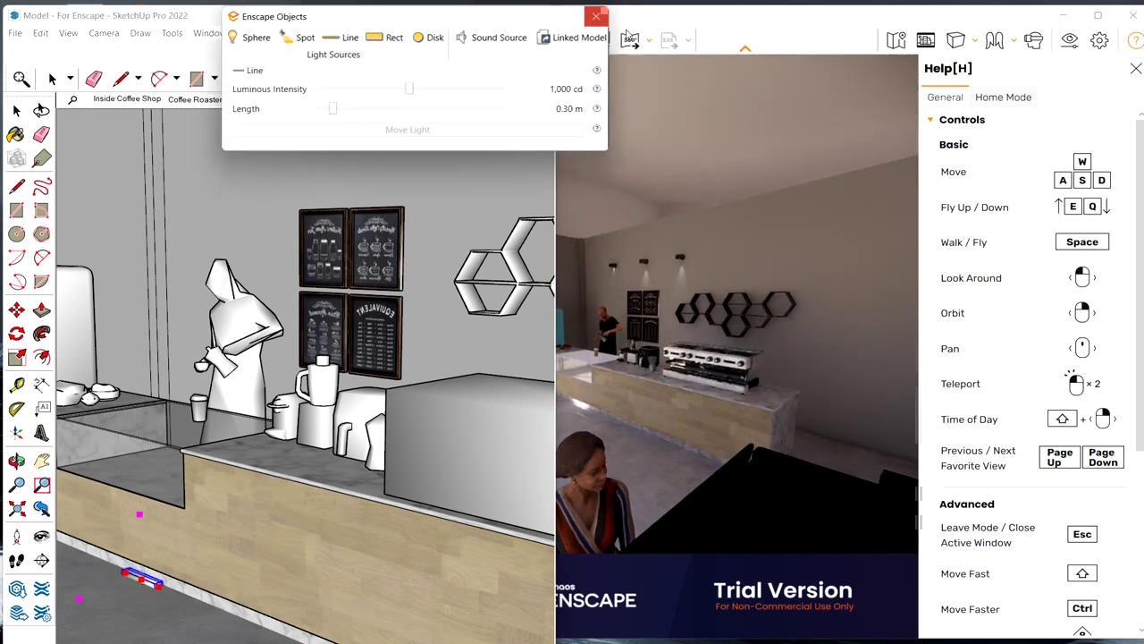
{"action": "left_click", "coordinate": [765, 25]}
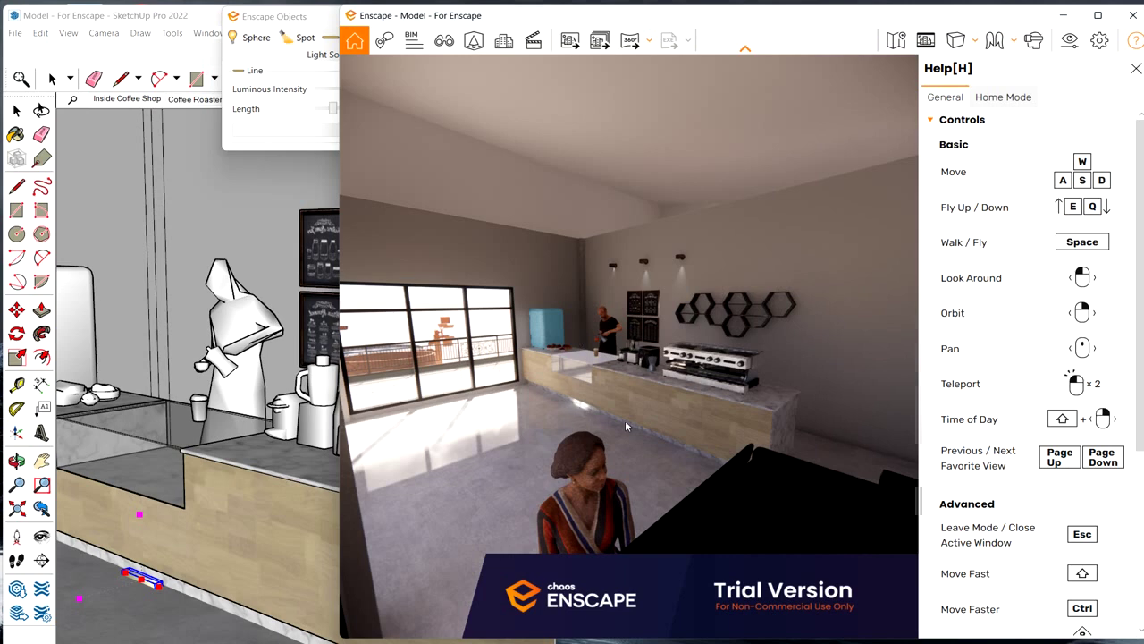
{"action": "left_click", "coordinate": [318, 20]}
{"action": "left_click_drag", "start_coordinate": [410, 92], "coordinate": [427, 92]}
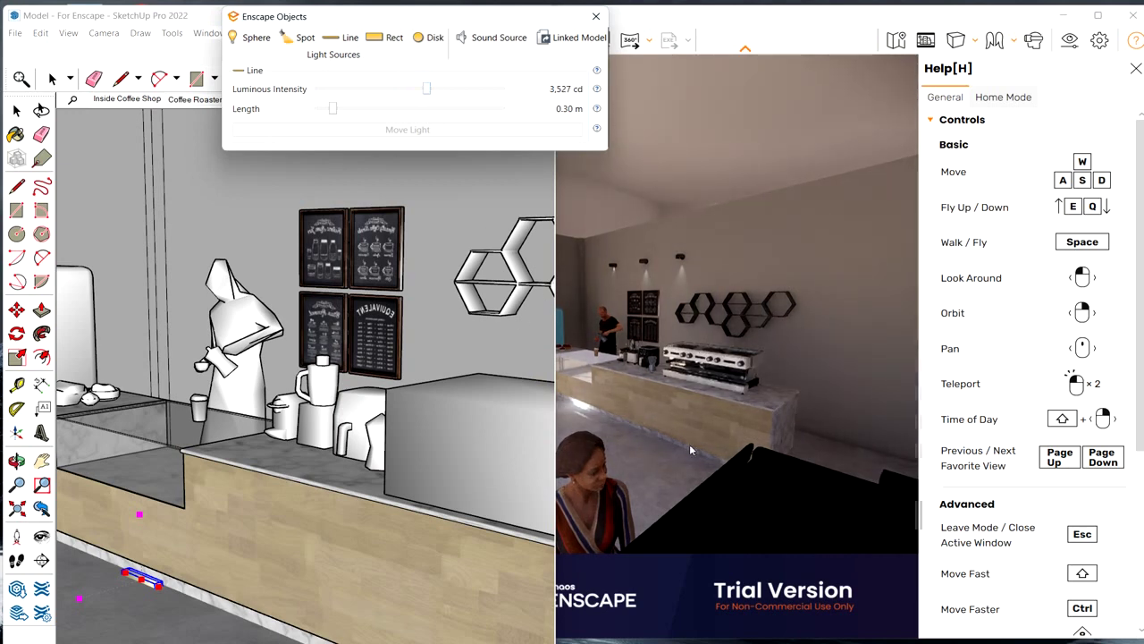
{"action": "left_click_drag", "start_coordinate": [337, 113], "coordinate": [491, 139]}
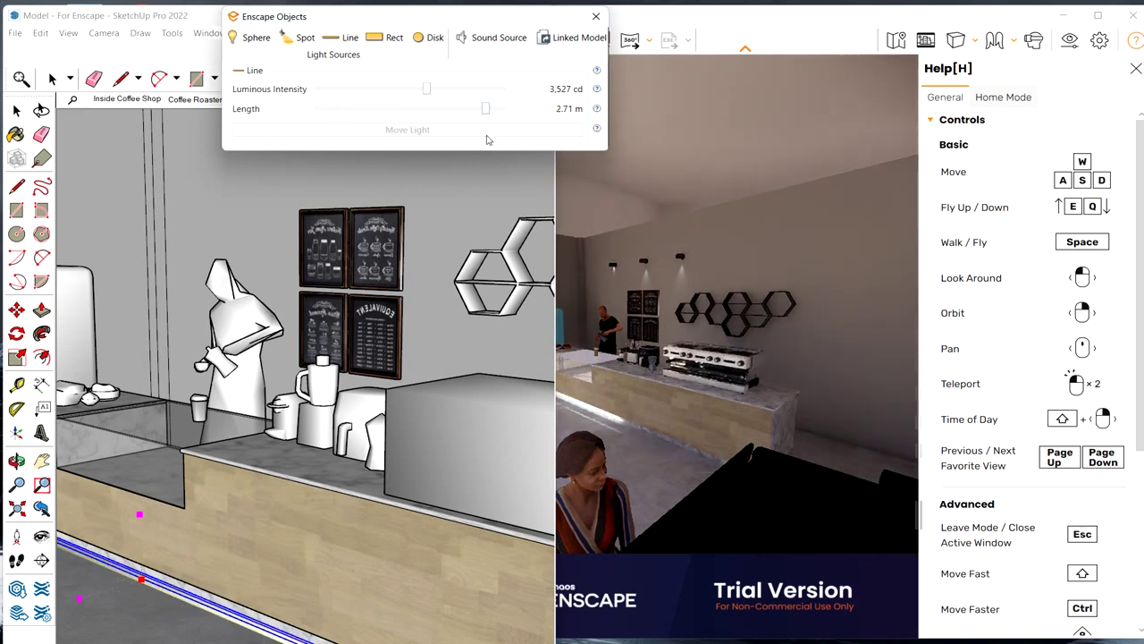
{"action": "left_click", "coordinate": [762, 27]}
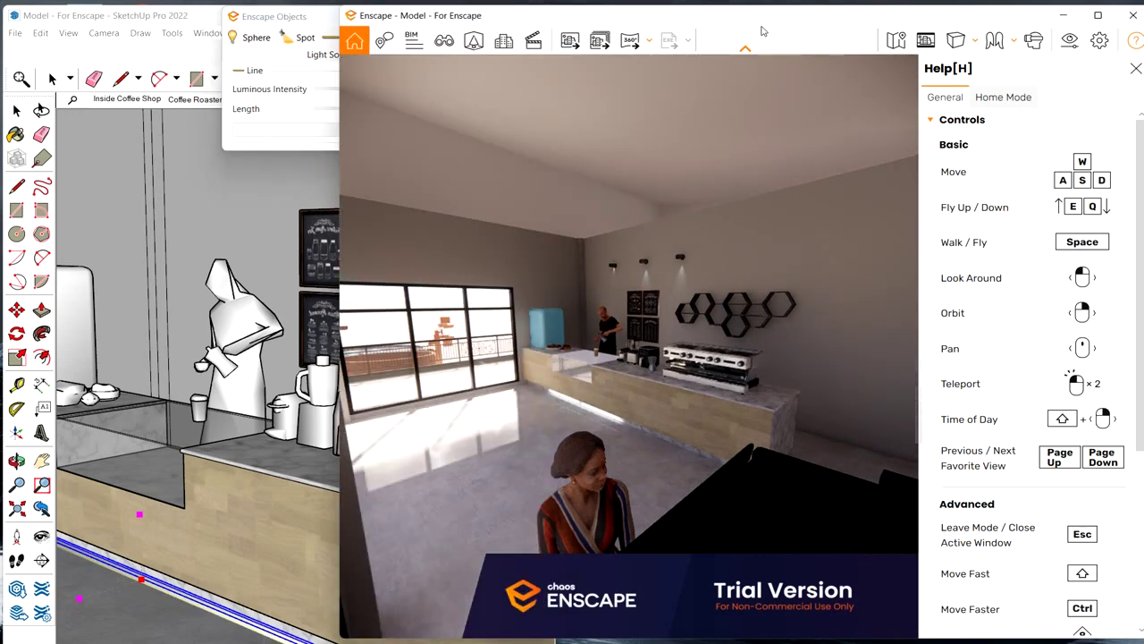
{"action": "left_click", "coordinate": [322, 16]}
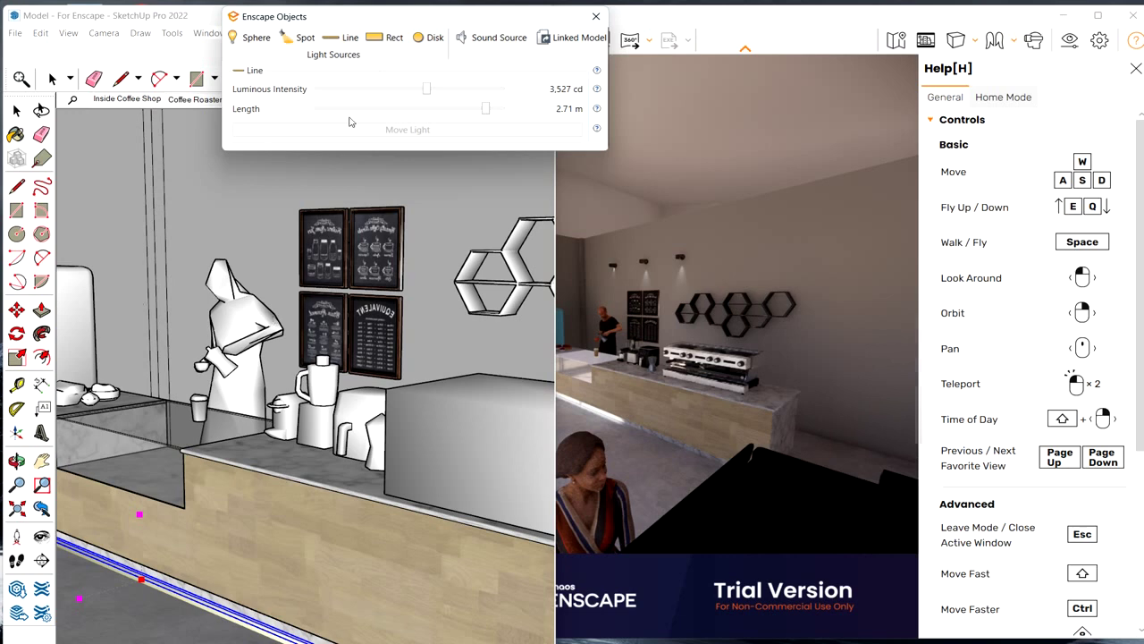
Step: Delete the line light at the counter base and close the Enscape Objects window
{"action": "left_click", "coordinate": [18, 113]}
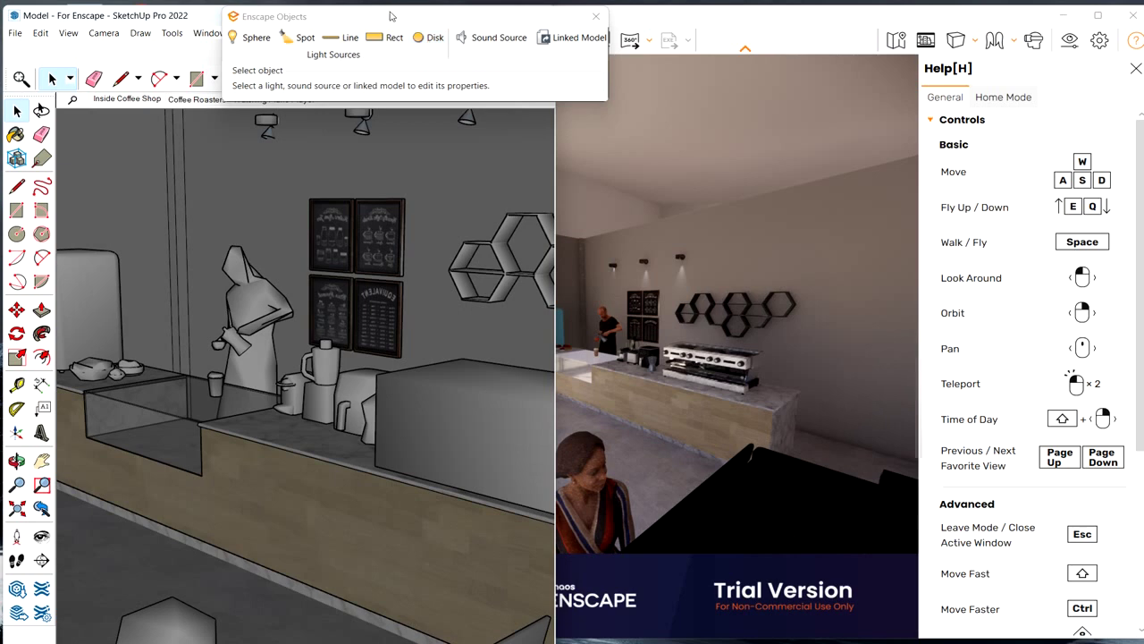
{"action": "left_click", "coordinate": [596, 20]}
Step: Switch to the Enscape render, maximize its window and open View Management
{"action": "left_click", "coordinate": [672, 18]}
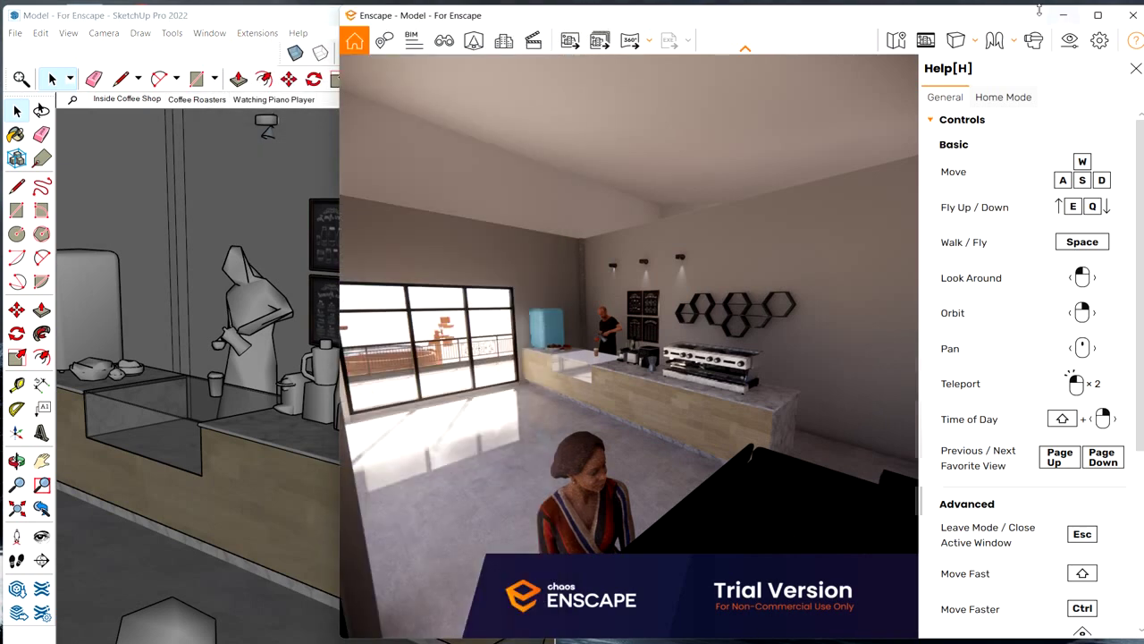
{"action": "left_click", "coordinate": [1090, 23]}
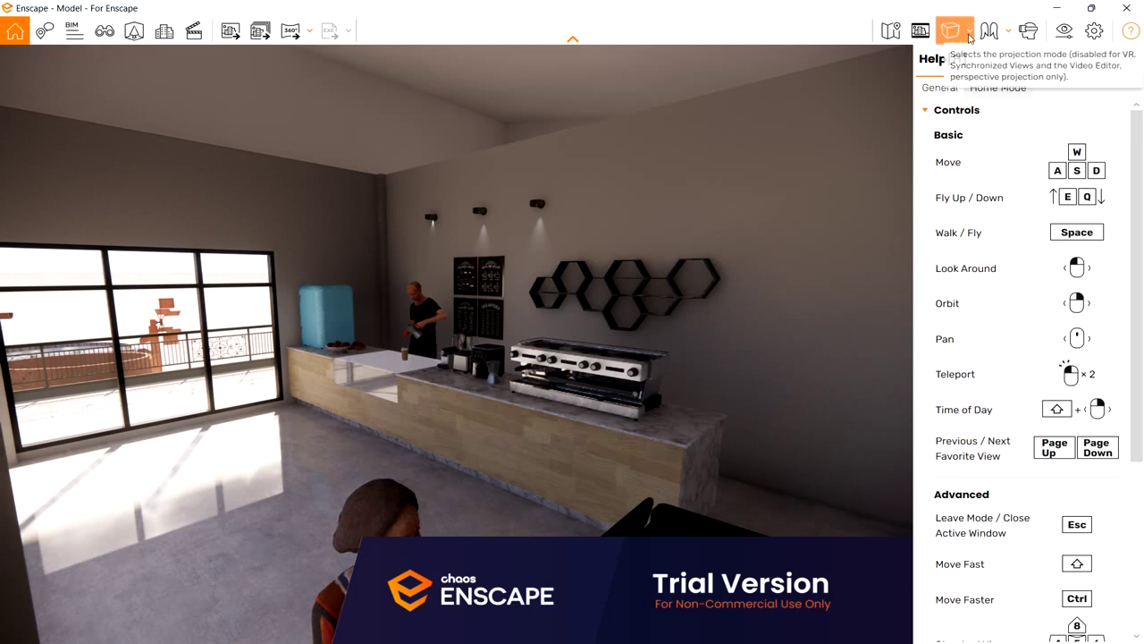
{"action": "left_click", "coordinate": [103, 33]}
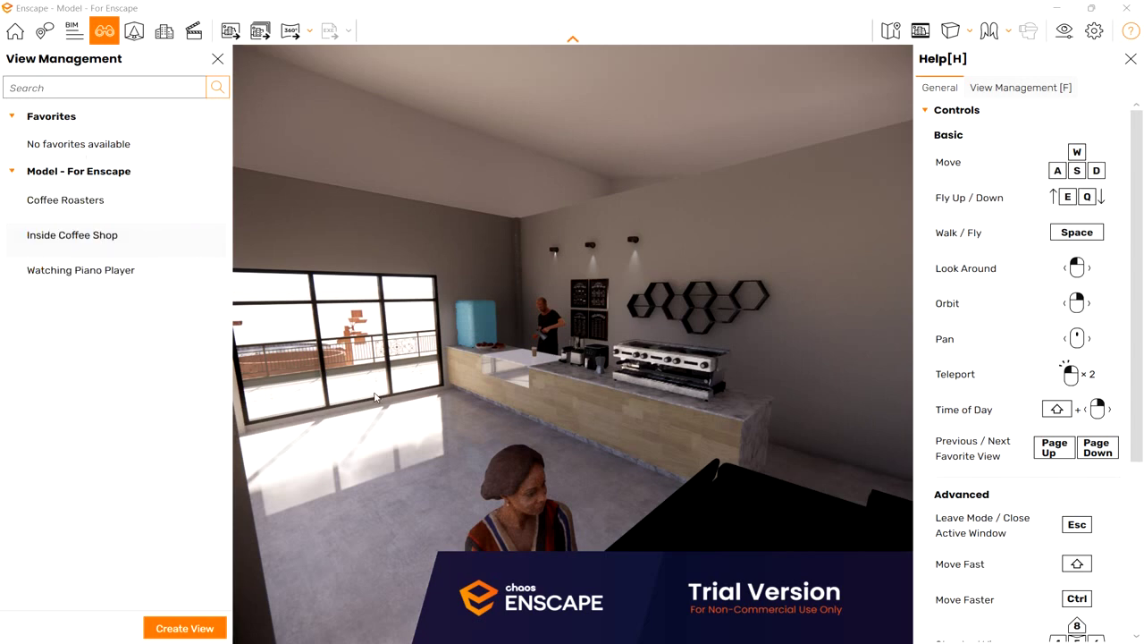
Step: Walk out of the coffee shop and frame the Plan 602 Coffee Roasters facade from close by, with its sign and deck in view
{"action": "key", "text": "w"}
{"action": "left_click_drag", "start_coordinate": [396, 398], "coordinate": [71, 379]}
{"action": "key", "text": "a"}
{"action": "key", "text": "a"}
{"action": "key", "text": "s"}
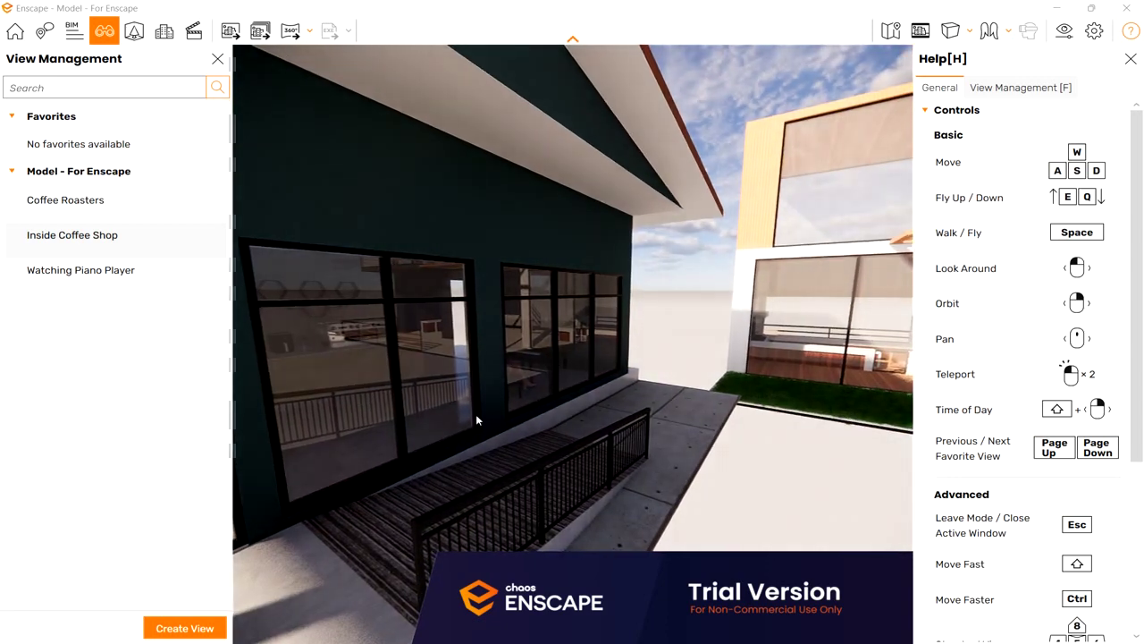
{"action": "left_click_drag", "start_coordinate": [455, 368], "coordinate": [457, 365]}
{"action": "key", "text": "w"}
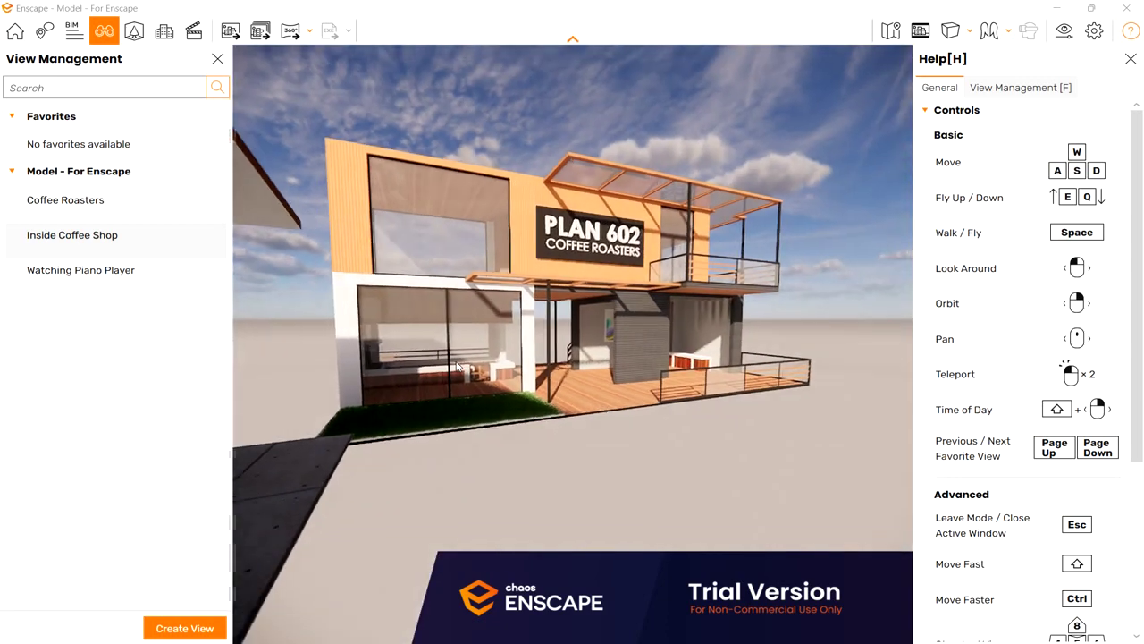
{"action": "key", "text": "w"}
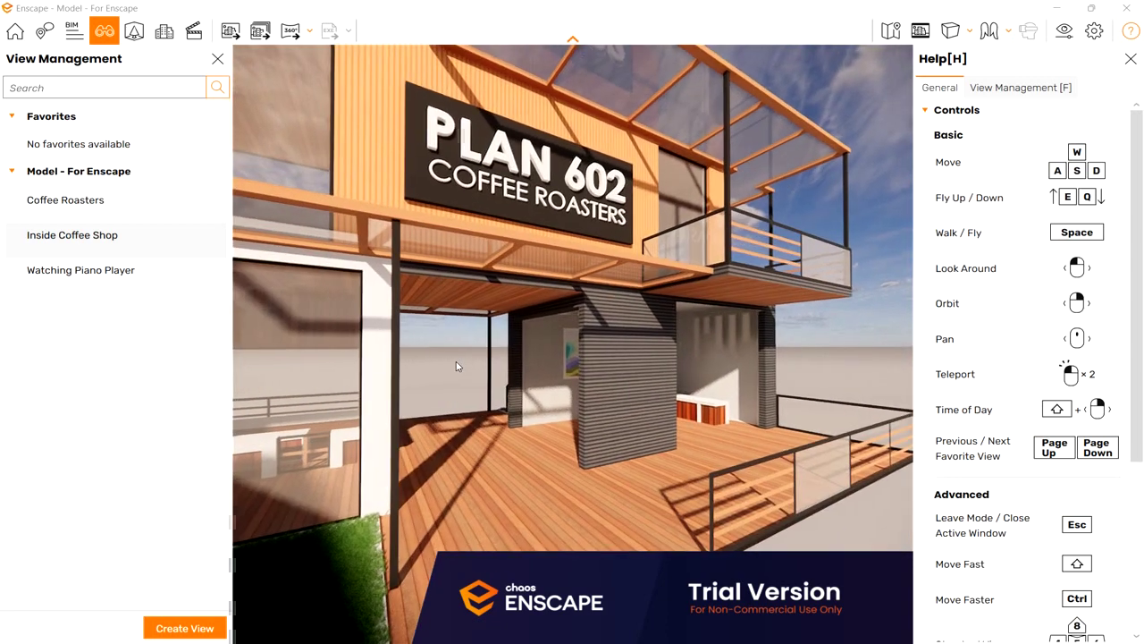
{"action": "key", "text": "a"}
{"action": "left_click_drag", "start_coordinate": [456, 361], "coordinate": [476, 365]}
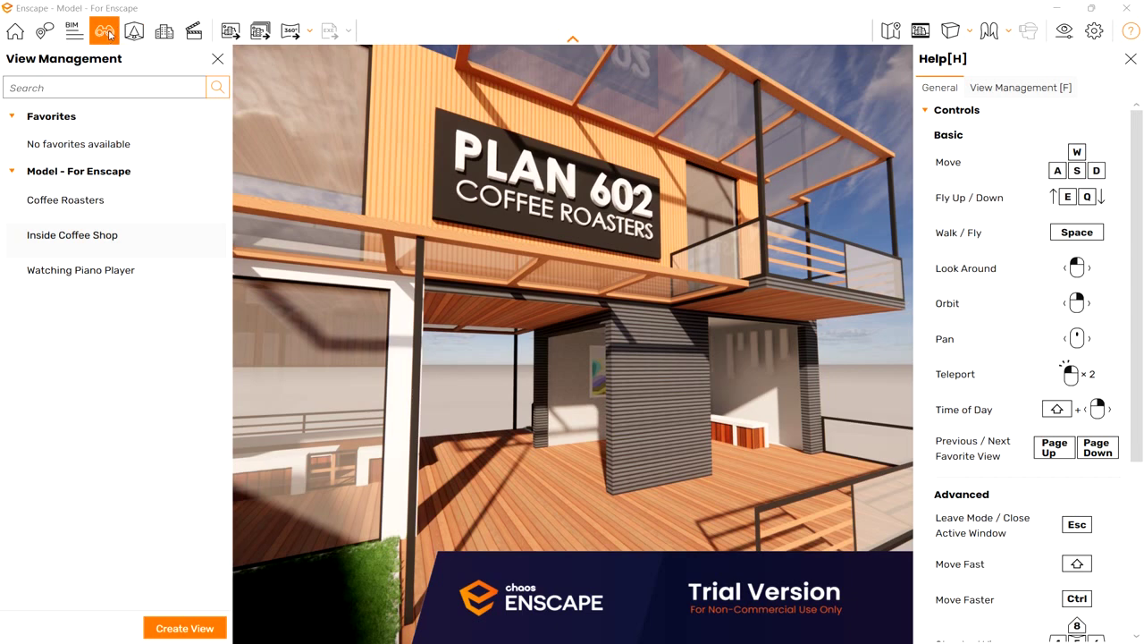
Step: Create a view of the facade with the Enscape sun position saved at azimuth 291.9° and altitude -2.0°
{"action": "left_click", "coordinate": [176, 628]}
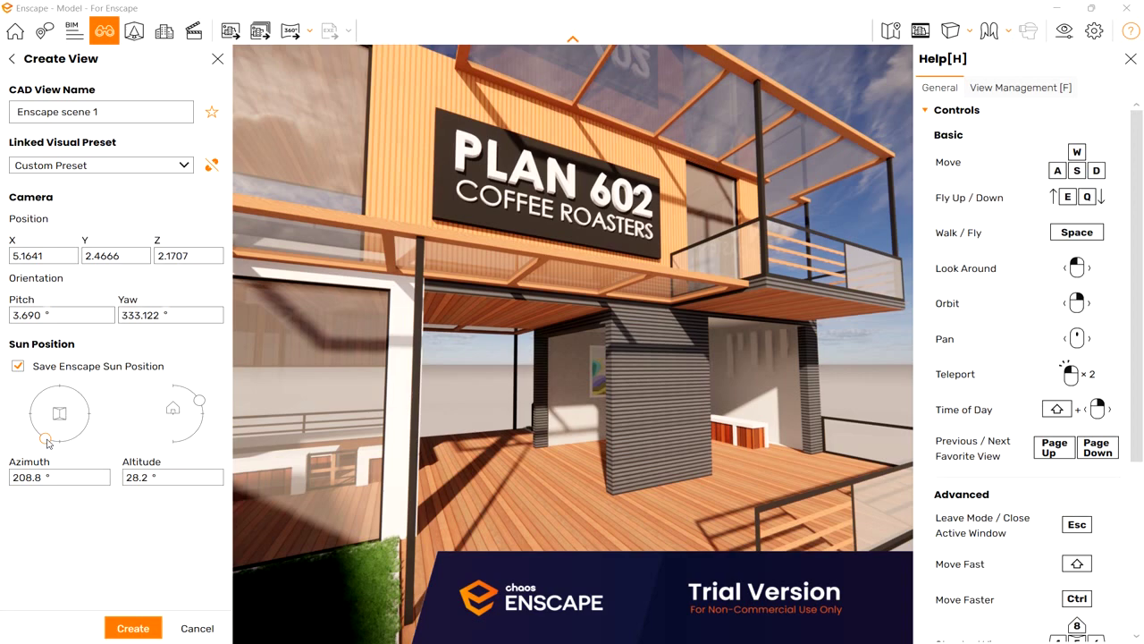
{"action": "left_click_drag", "start_coordinate": [48, 442], "coordinate": [82, 432]}
{"action": "left_click_drag", "start_coordinate": [202, 404], "coordinate": [203, 407]}
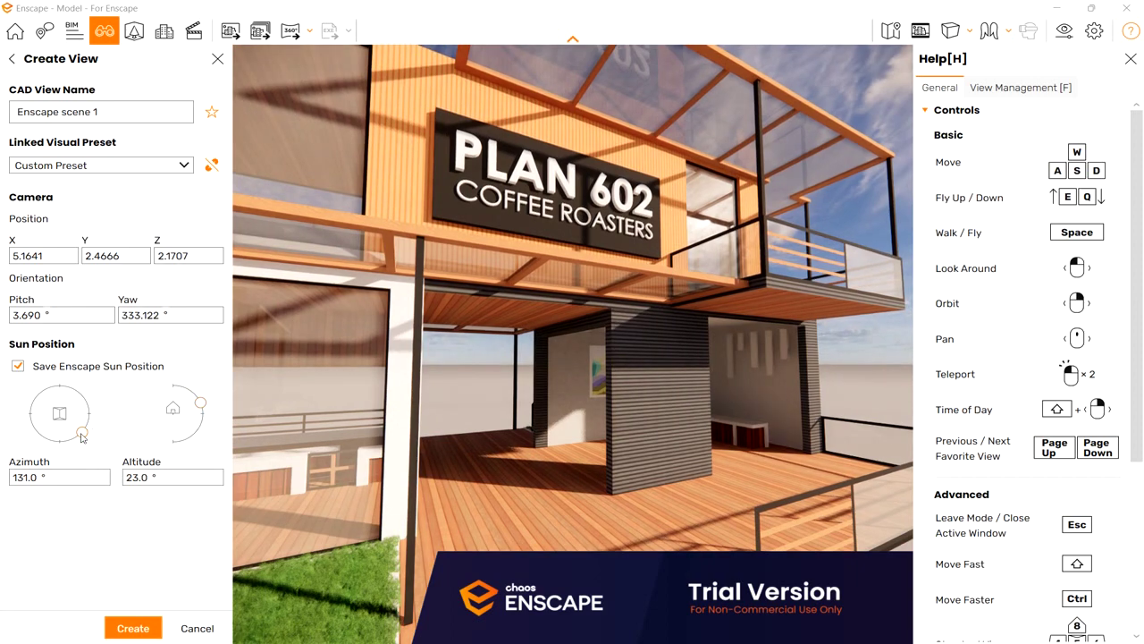
{"action": "left_click_drag", "start_coordinate": [81, 433], "coordinate": [32, 403]}
{"action": "left_click_drag", "start_coordinate": [200, 402], "coordinate": [204, 414]}
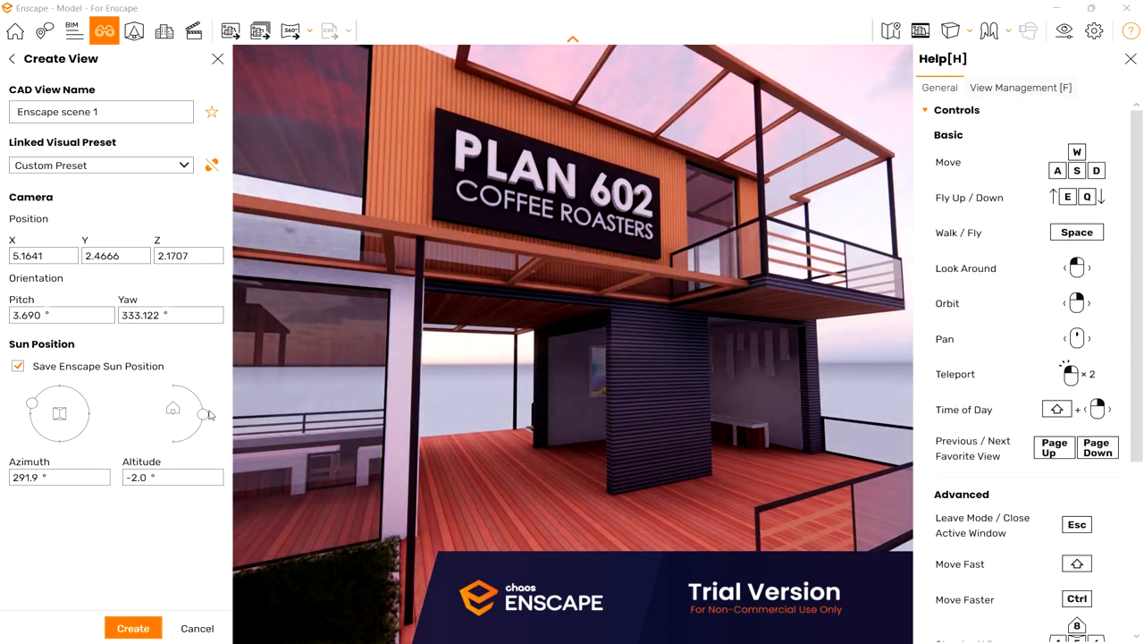
{"action": "left_click", "coordinate": [132, 630]}
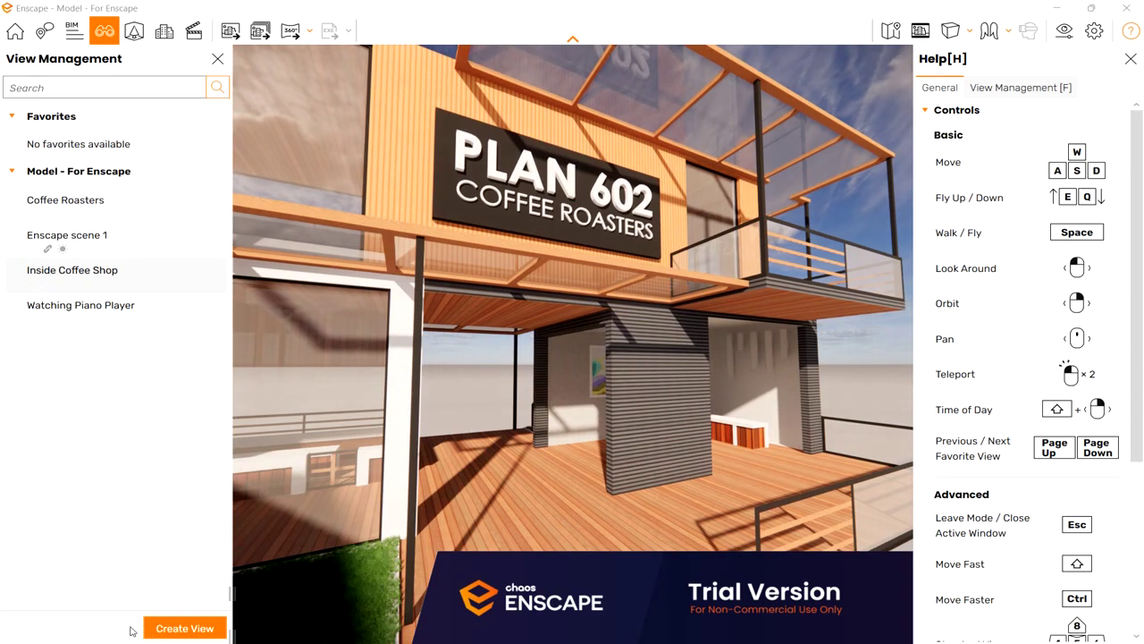
Step: Compare the saved Coffee Roasters and Inside Coffee Shop views with the new facade view, and restore the Enscape window to its smaller size
{"action": "left_click", "coordinate": [97, 207]}
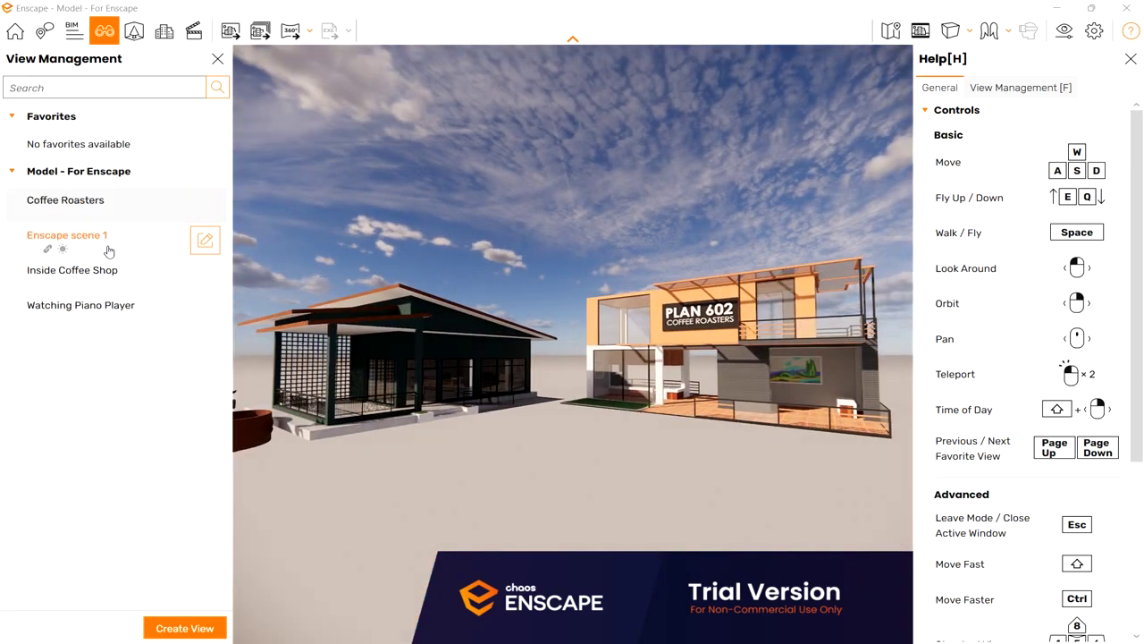
{"action": "left_click", "coordinate": [103, 275]}
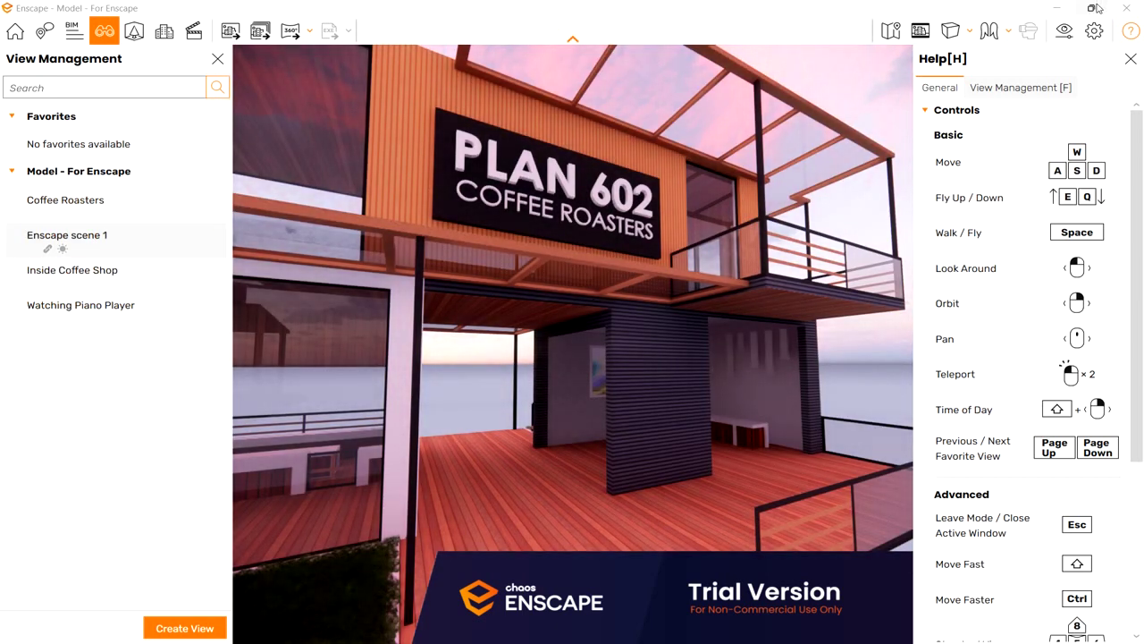
{"action": "mouse_move", "coordinate": [1096, 8]}
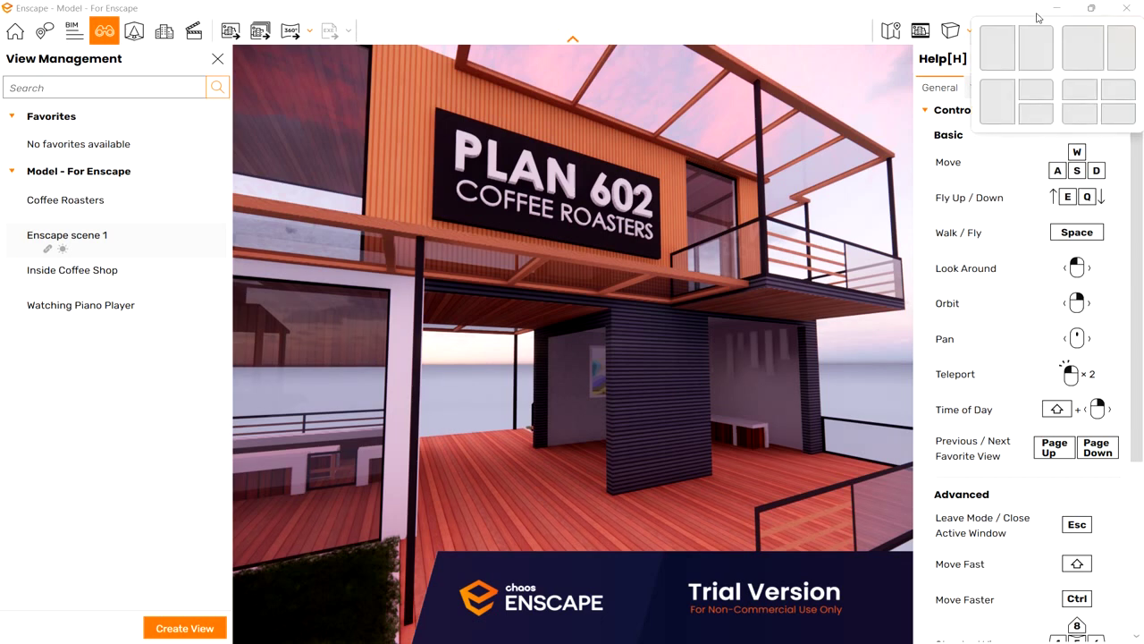
{"action": "left_click", "coordinate": [1092, 8]}
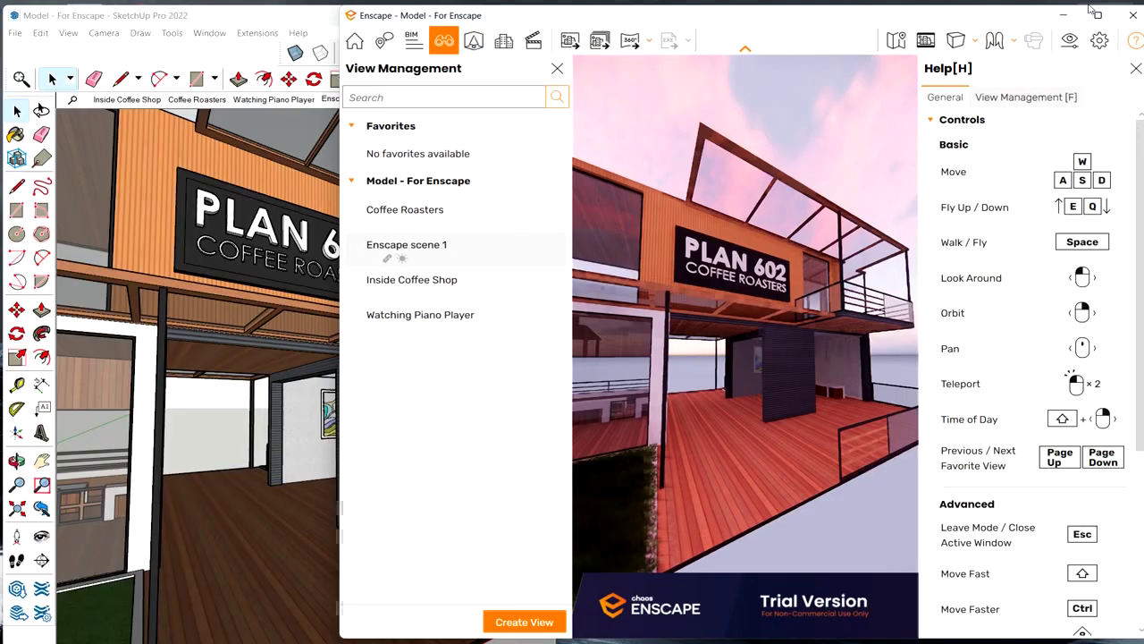
Step: Switch to SketchUp and check the synchronized scenes by showing Watching Piano Player and Enscape scene 1
{"action": "left_click", "coordinate": [243, 15]}
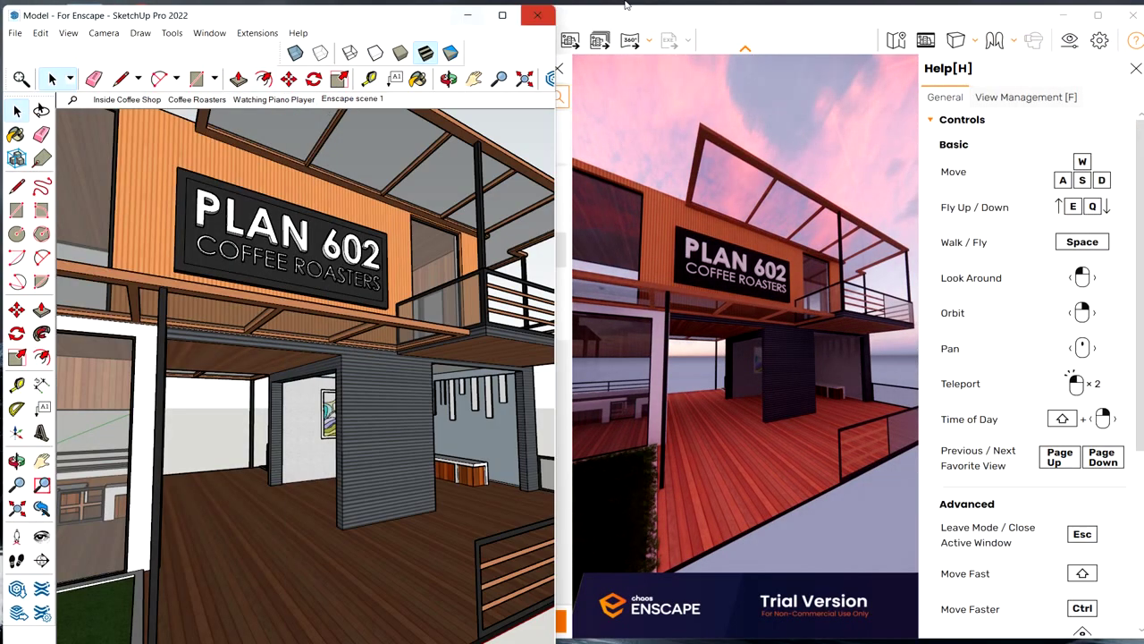
{"action": "left_click", "coordinate": [286, 100]}
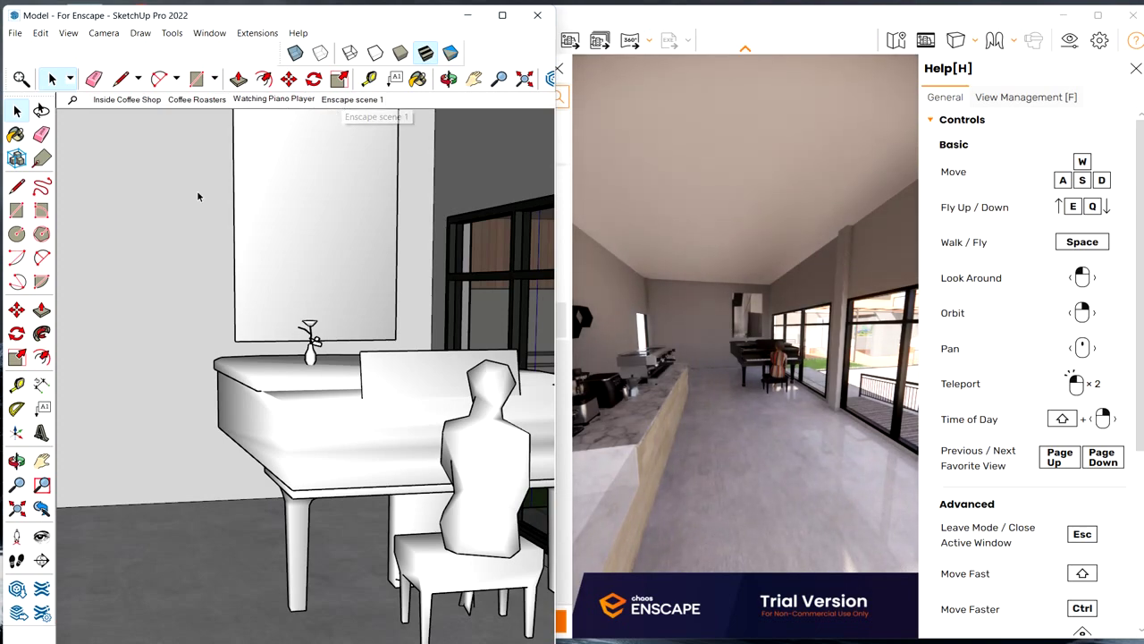
{"action": "left_click", "coordinate": [351, 99]}
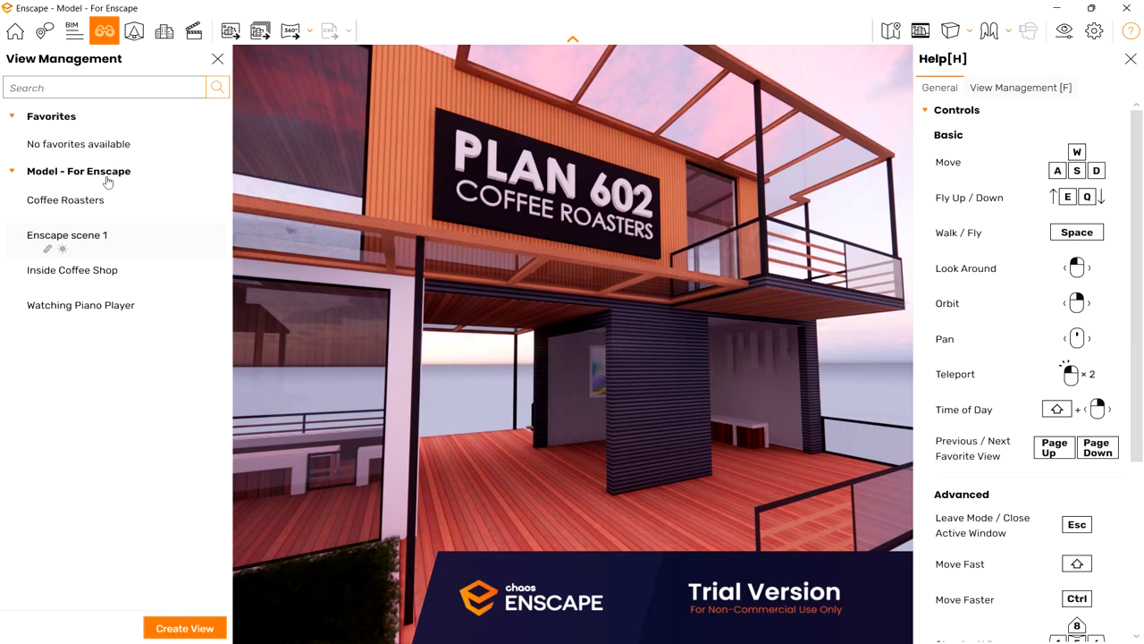
Step: Return from Enscape to SketchUp, widen its window and orbit to a more frontal view of the Plan 602 facade
{"action": "mouse_move", "coordinate": [80, 204]}
{"action": "mouse_move", "coordinate": [1092, 10]}
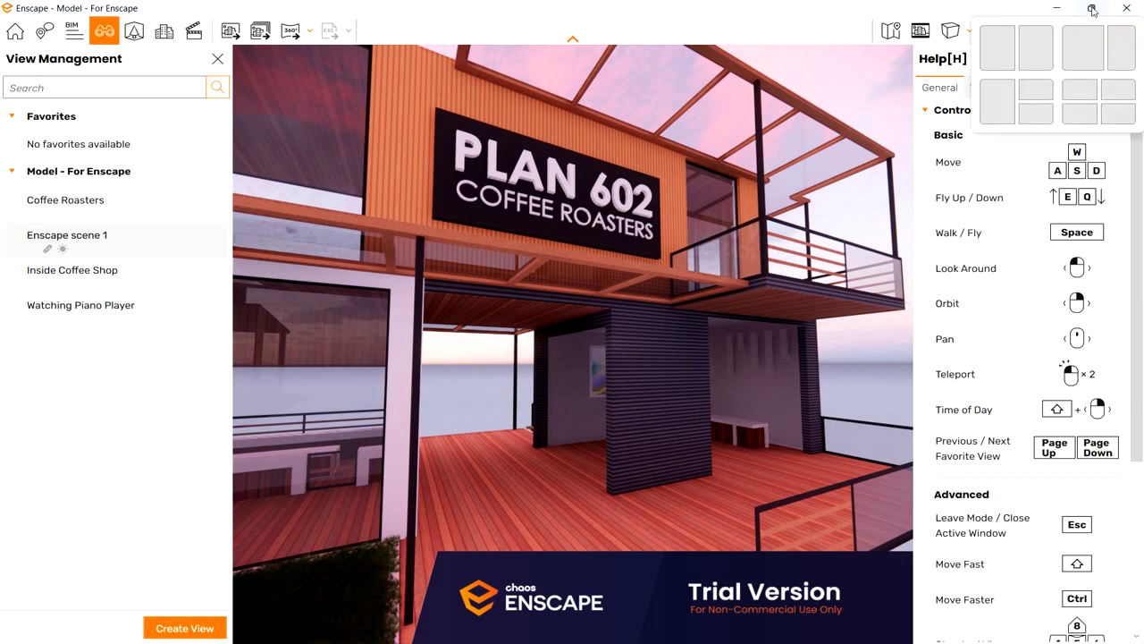
{"action": "left_click", "coordinate": [1093, 10]}
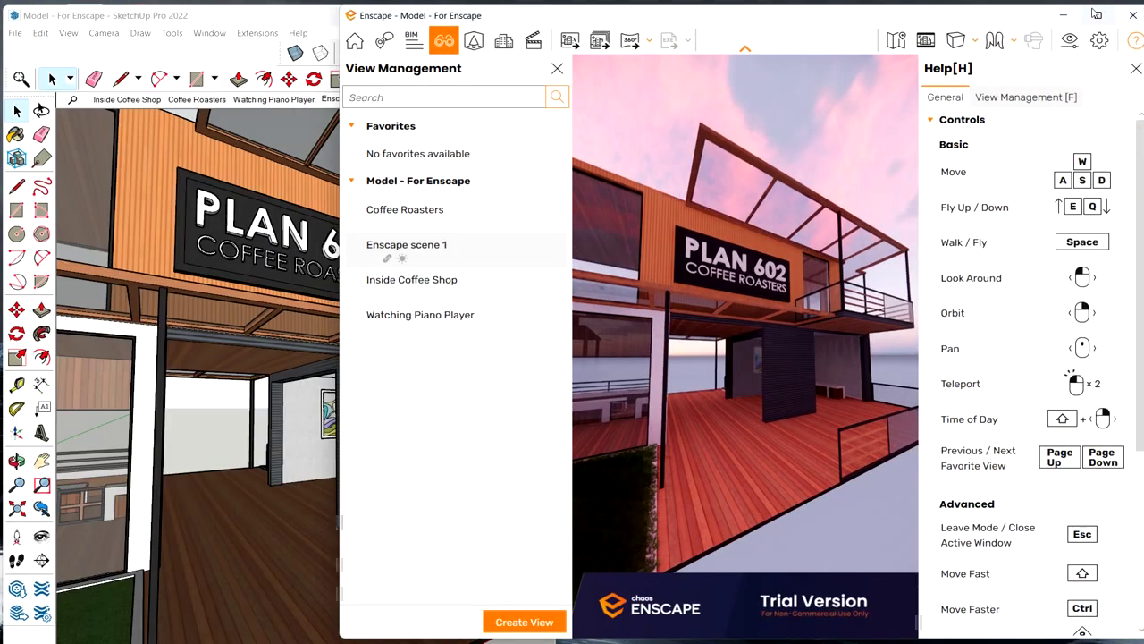
{"action": "left_click", "coordinate": [279, 12]}
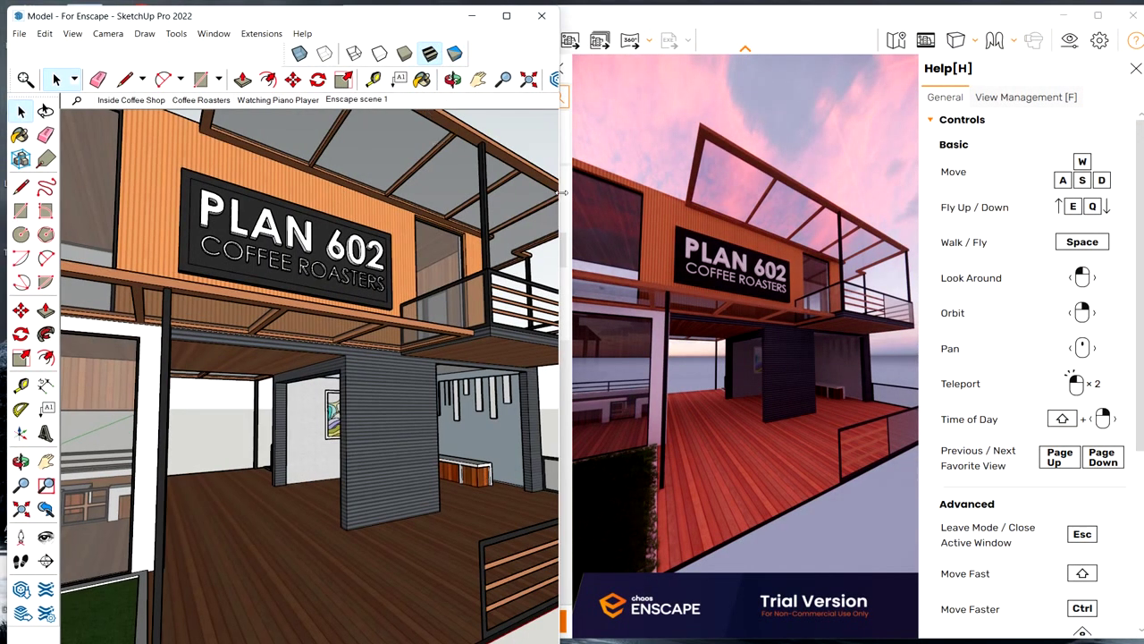
{"action": "left_click_drag", "start_coordinate": [564, 193], "coordinate": [911, 219]}
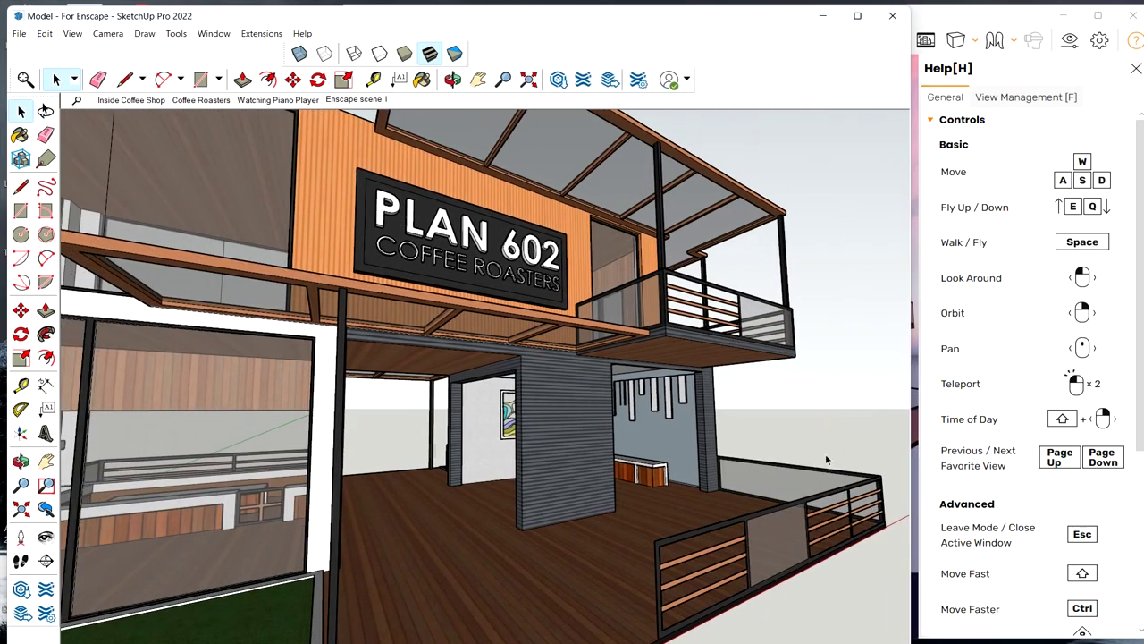
{"action": "middle_click_drag", "start_coordinate": [825, 453], "coordinate": [729, 429]}
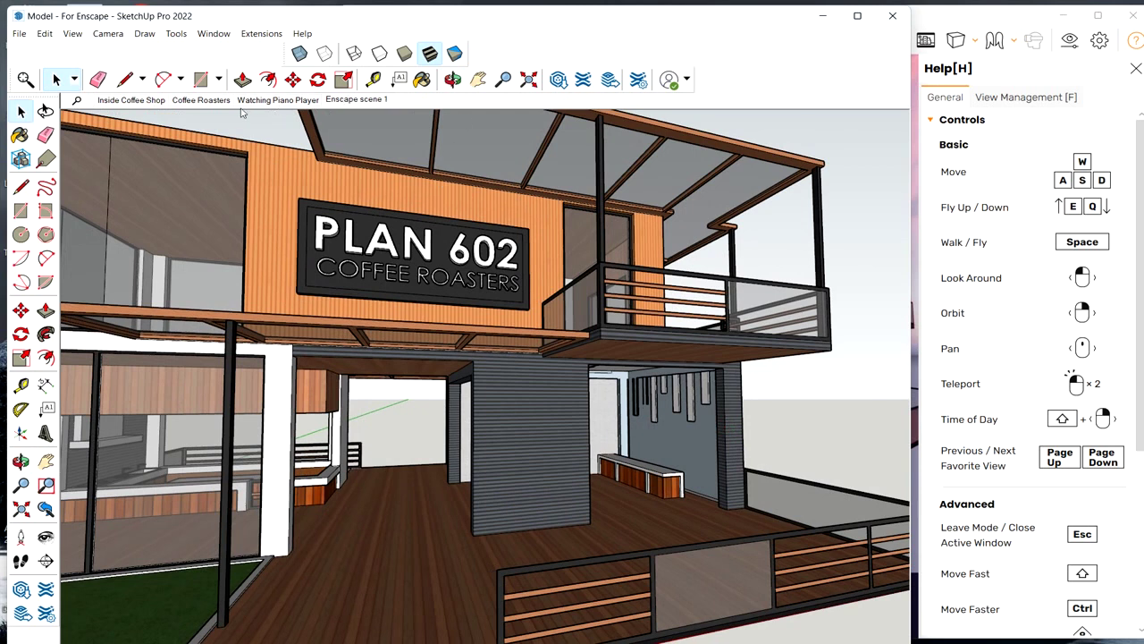
Step: Show the Inside Coffee Shop scene in SketchUp, compare it with the Enscape window, and return to SketchUp
{"action": "left_click", "coordinate": [134, 99]}
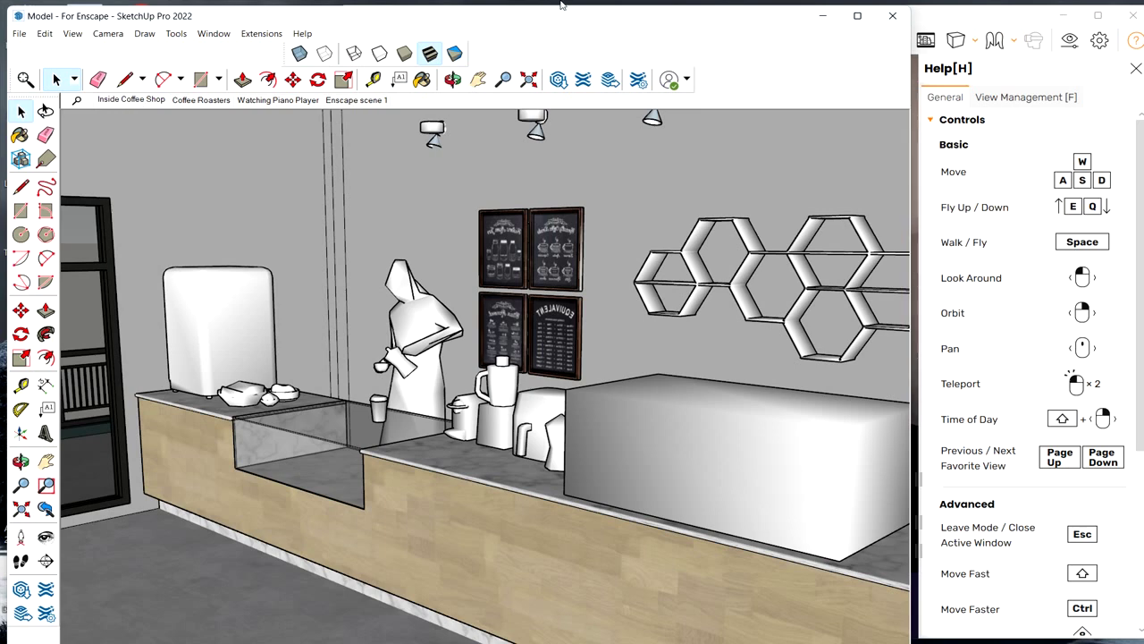
{"action": "left_click", "coordinate": [944, 16]}
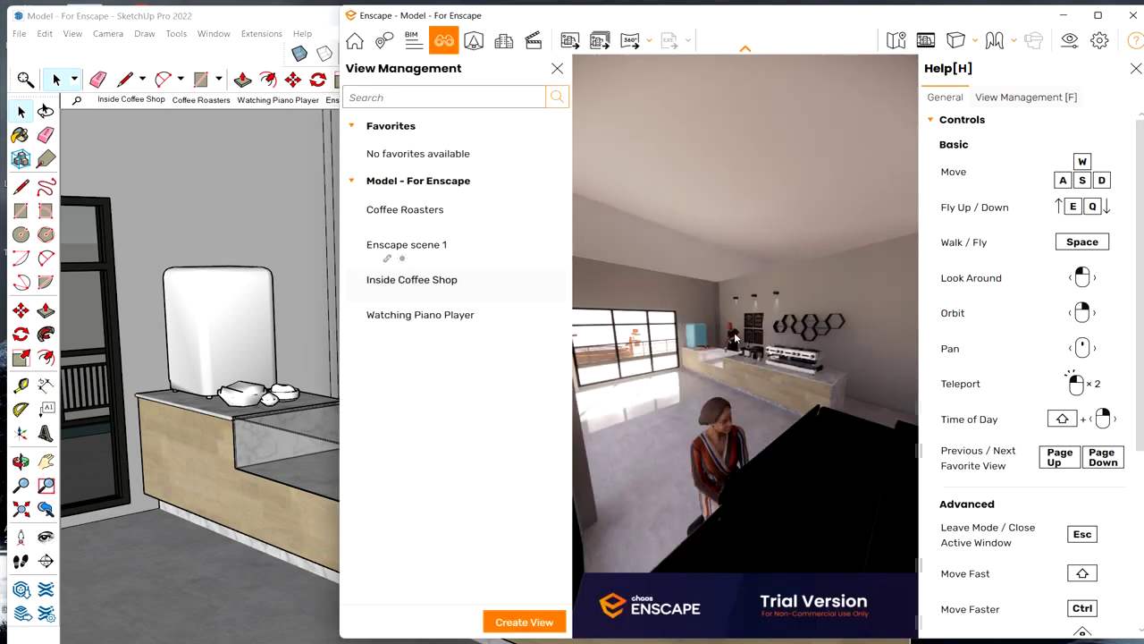
{"action": "left_click", "coordinate": [264, 21]}
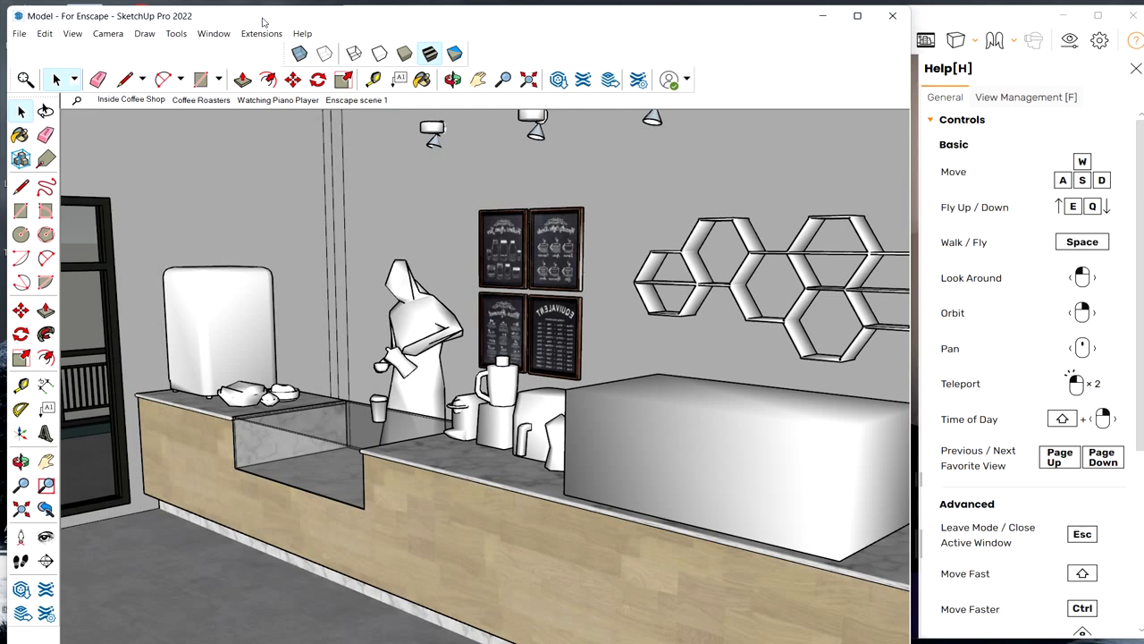
{"action": "left_click", "coordinate": [959, 18]}
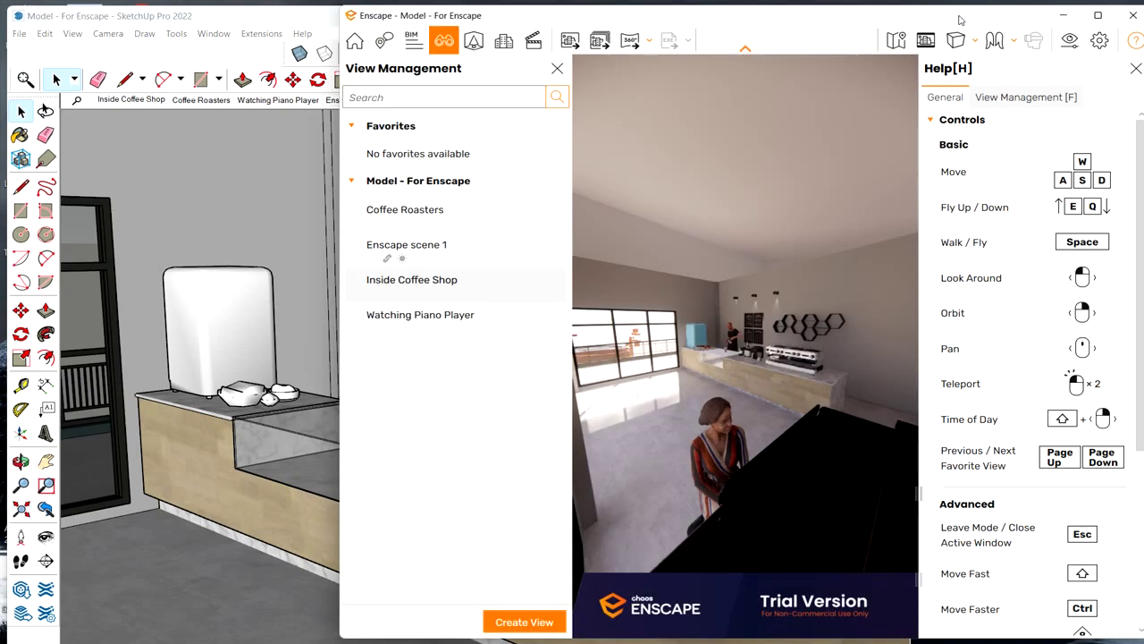
{"action": "left_click", "coordinate": [299, 18]}
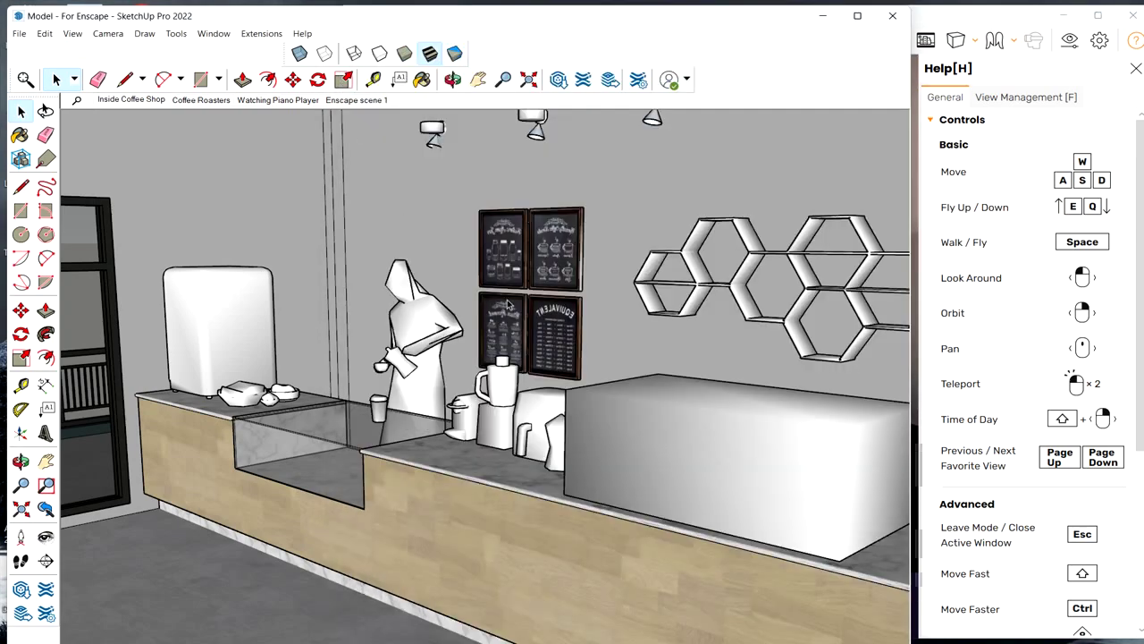
Step: Show Enscape scene 1 in SketchUp, check the Enscape window briefly, and return to SketchUp
{"action": "left_click", "coordinate": [355, 100]}
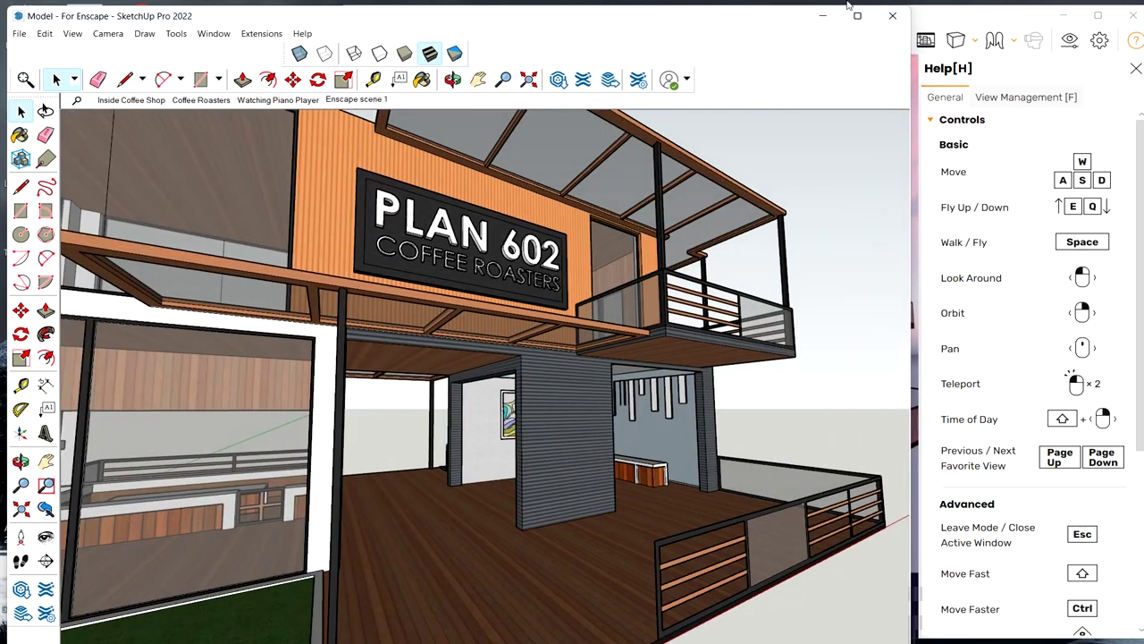
{"action": "left_click", "coordinate": [938, 20]}
{"action": "left_click", "coordinate": [260, 19]}
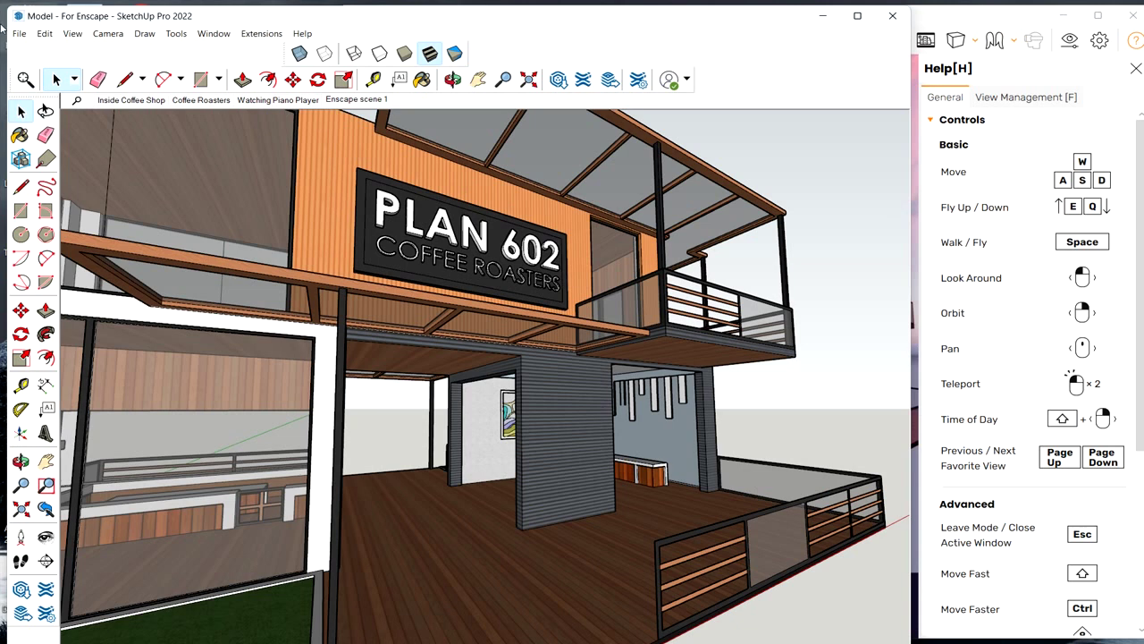
Step: Open the Enscape Asset Library and move its window aside to uncover part of the SketchUp model
{"action": "left_click", "coordinate": [262, 36]}
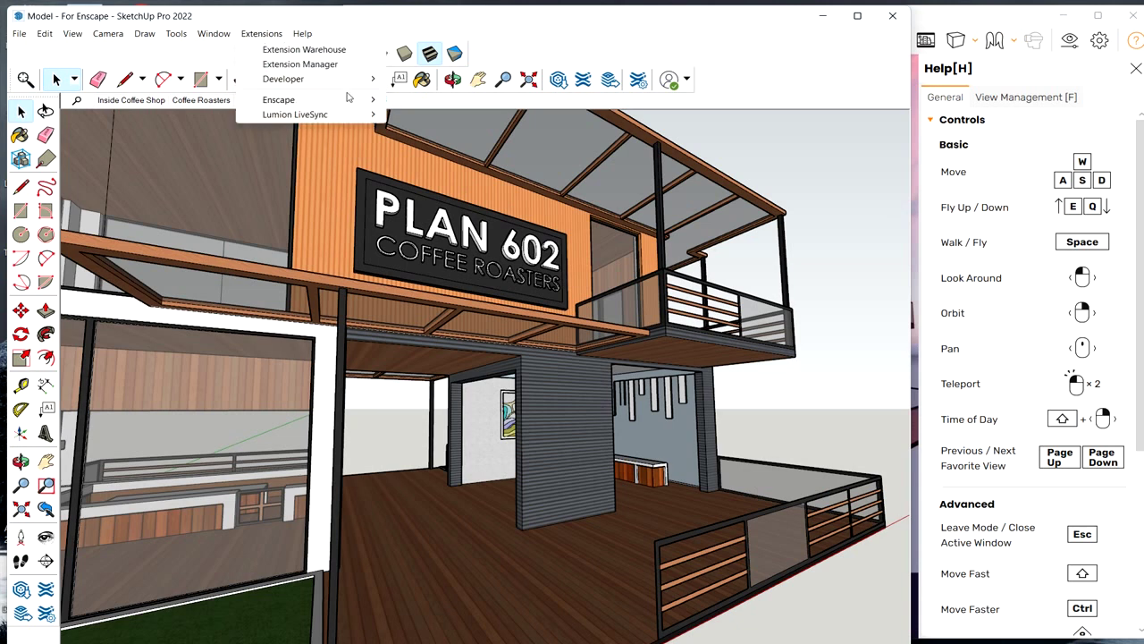
{"action": "mouse_move", "coordinate": [349, 101]}
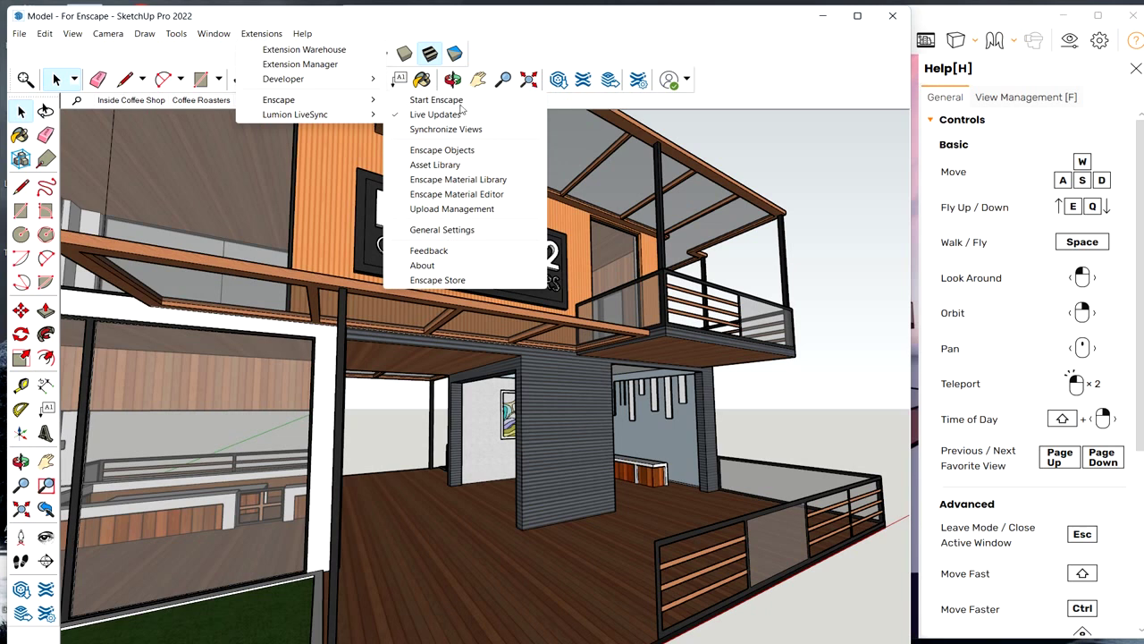
{"action": "left_click", "coordinate": [456, 166]}
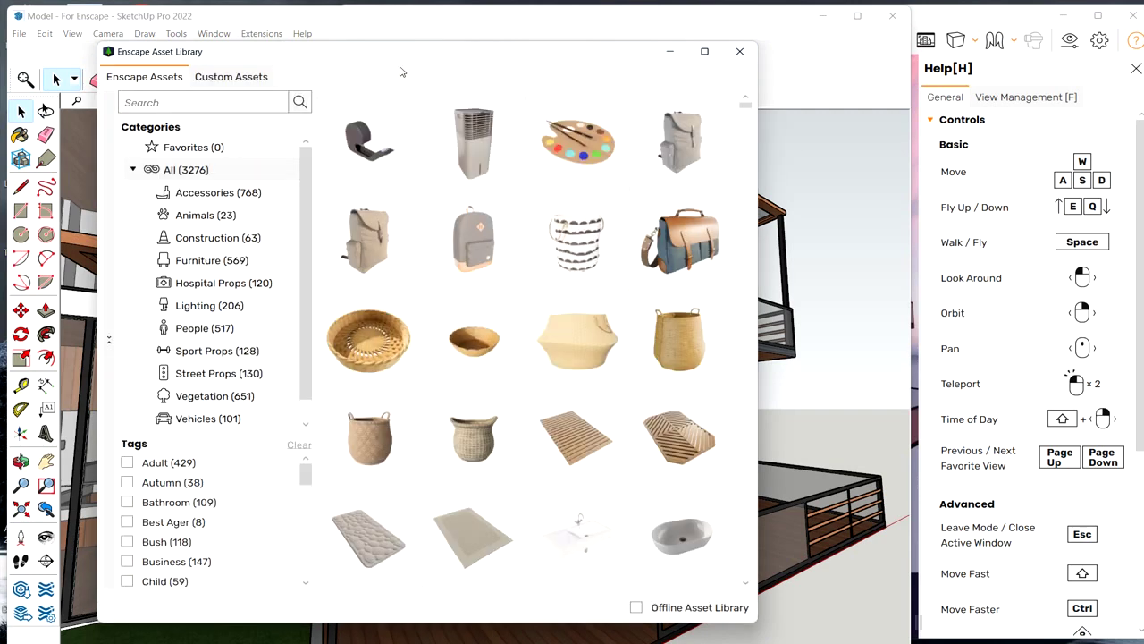
{"action": "left_click_drag", "start_coordinate": [400, 55], "coordinate": [782, 44]}
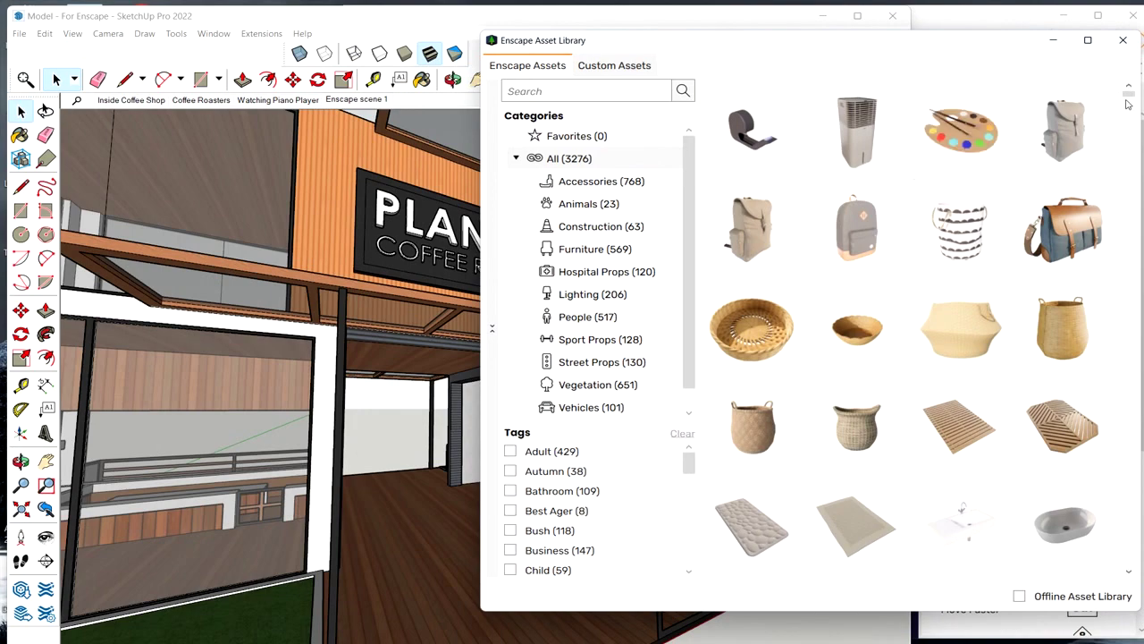
Step: Browse the Accessories, Animals, Construction, Hospital Props and Vegetation categories of the asset library
{"action": "left_click", "coordinate": [626, 181]}
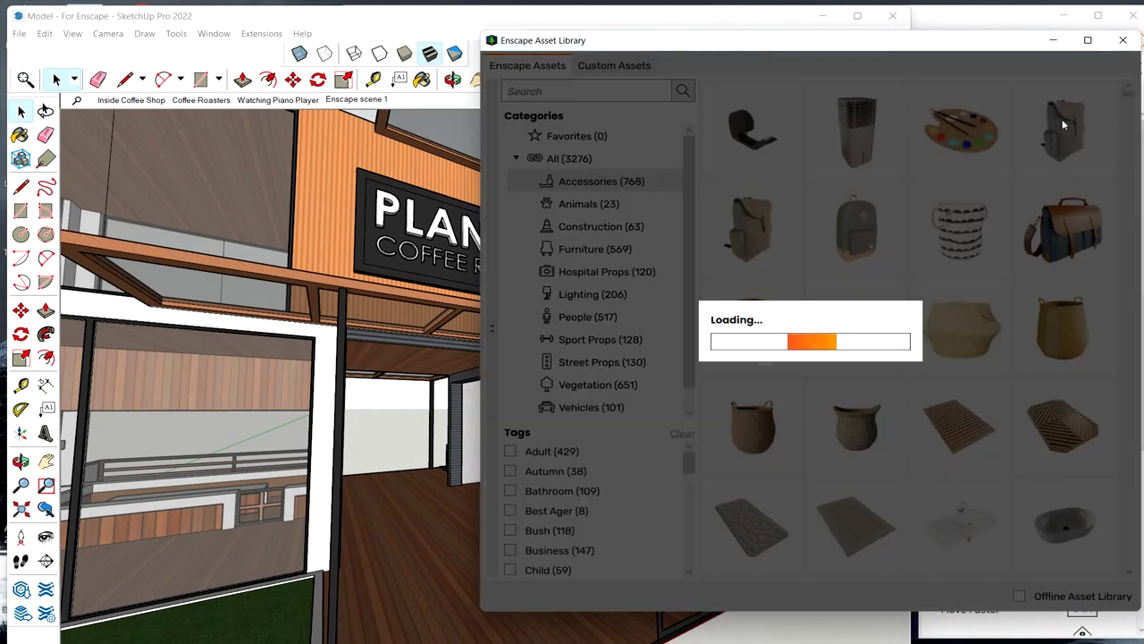
{"action": "scroll", "coordinate": [894, 322], "scroll_direction": "down", "scroll_amount": 10}
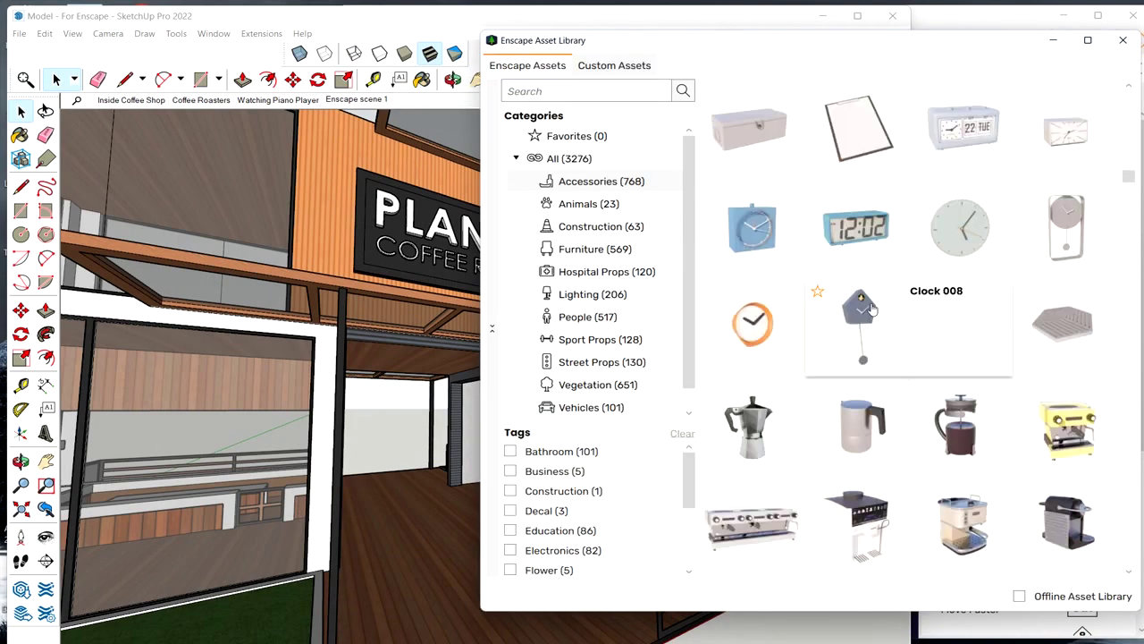
{"action": "scroll", "coordinate": [858, 331], "scroll_direction": "down", "scroll_amount": 10}
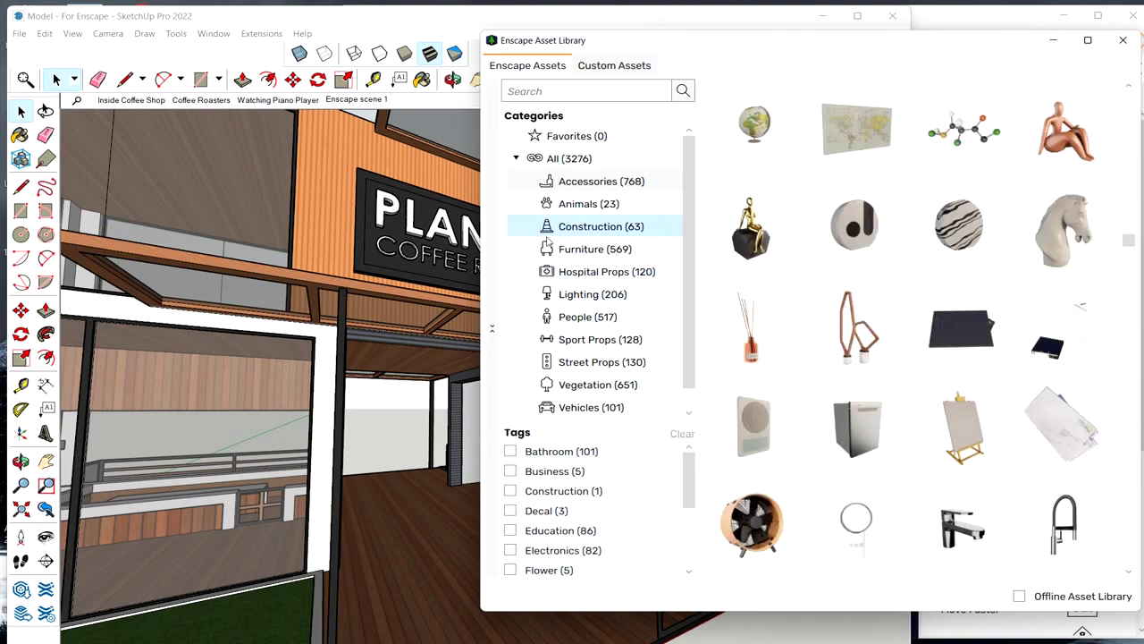
{"action": "left_click", "coordinate": [594, 204]}
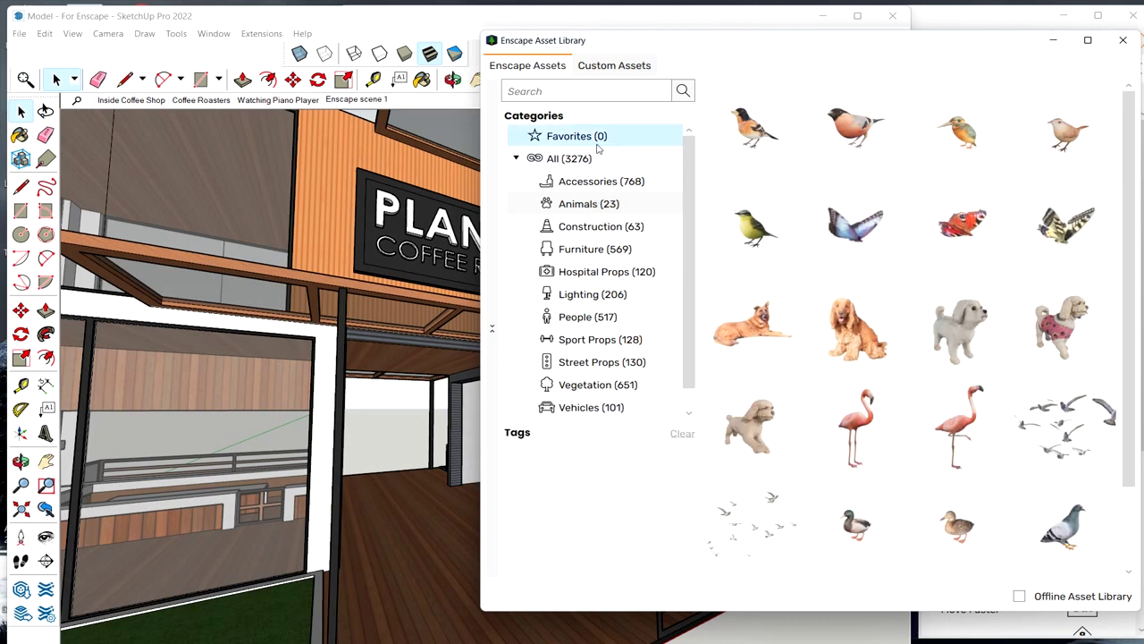
{"action": "left_click", "coordinate": [590, 224]}
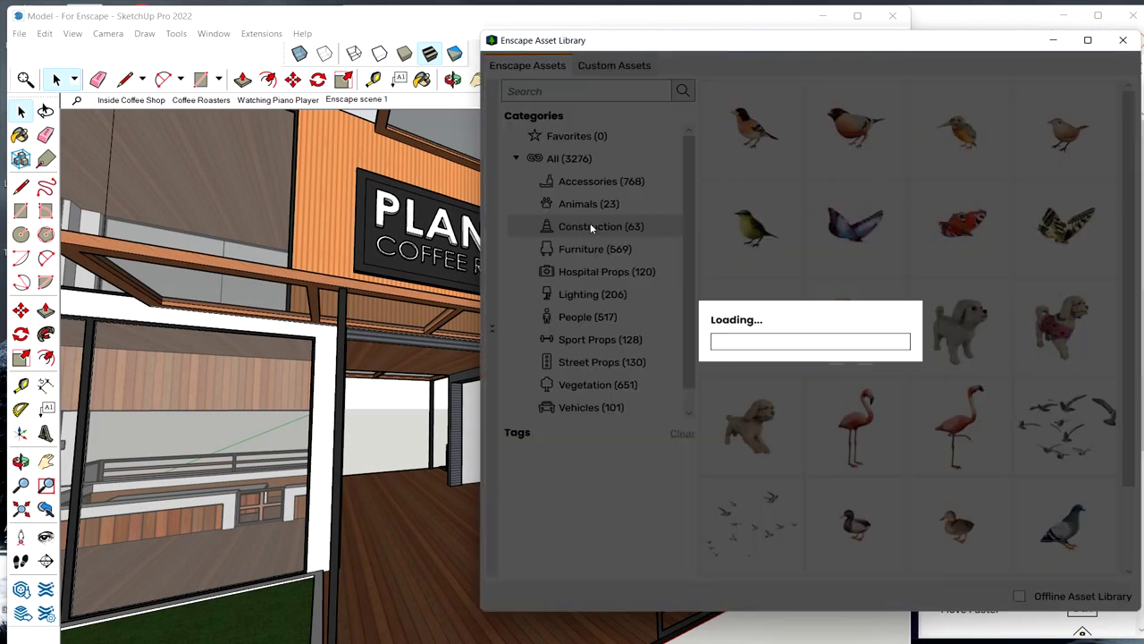
{"action": "left_click", "coordinate": [607, 261]}
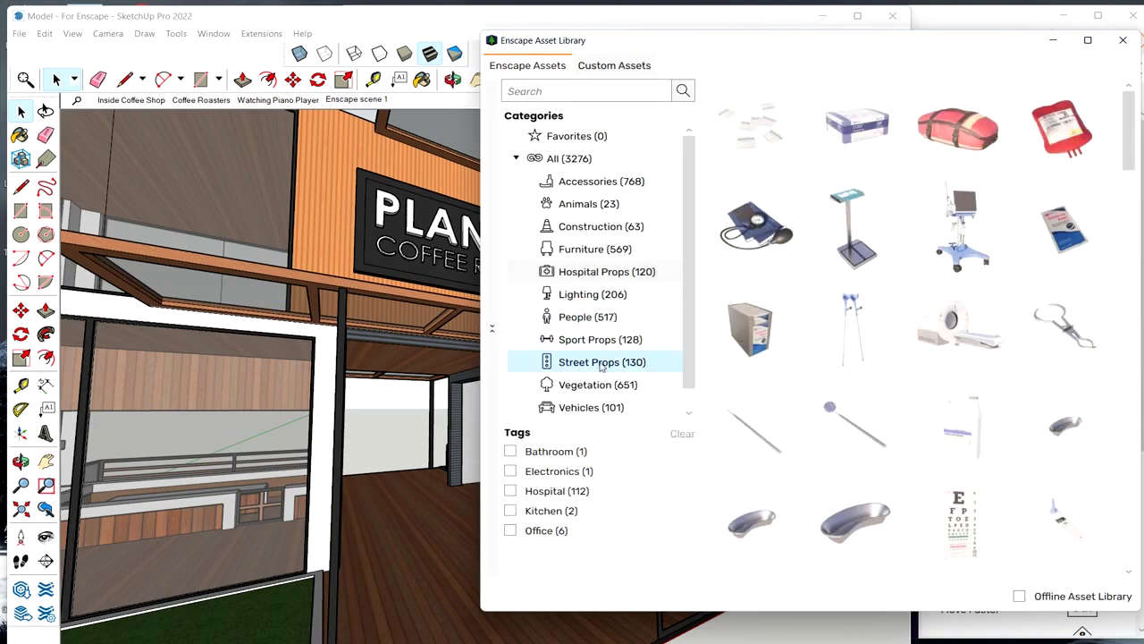
{"action": "left_click", "coordinate": [593, 384]}
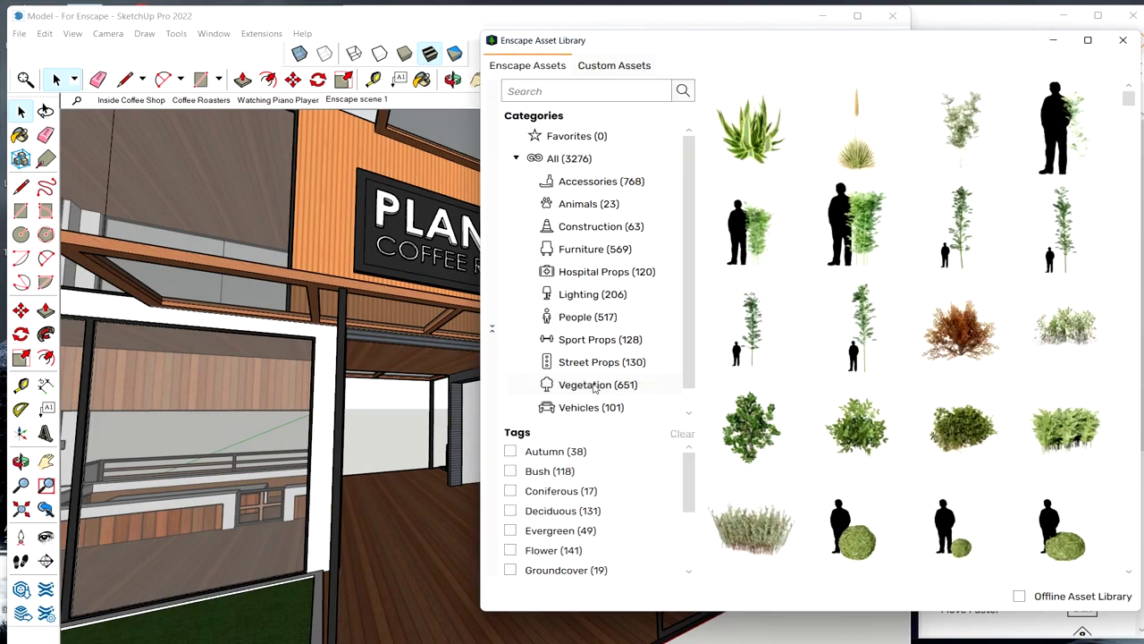
{"action": "scroll", "coordinate": [938, 310], "scroll_direction": "down", "scroll_amount": 10}
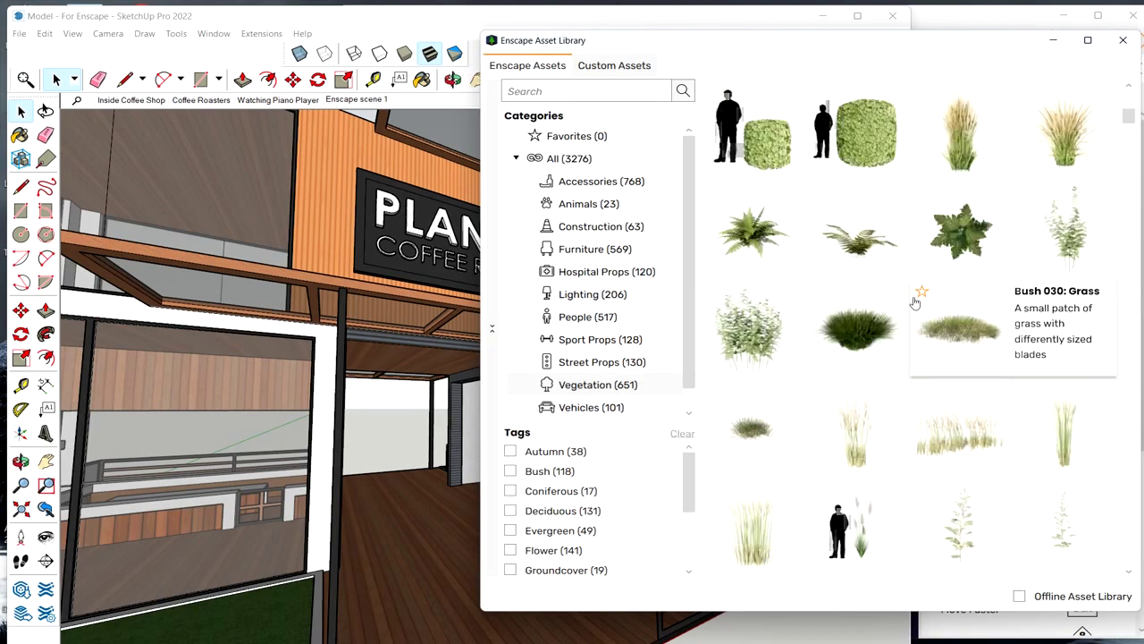
{"action": "scroll", "coordinate": [937, 310], "scroll_direction": "down", "scroll_amount": 5}
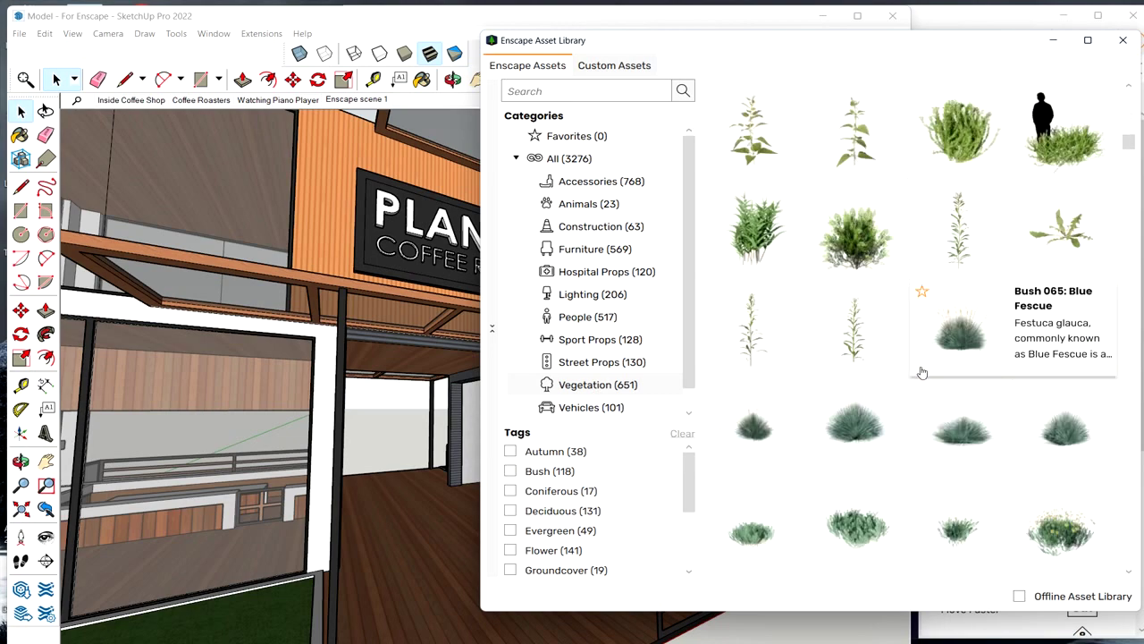
{"action": "scroll", "coordinate": [922, 376], "scroll_direction": "up", "scroll_amount": 2}
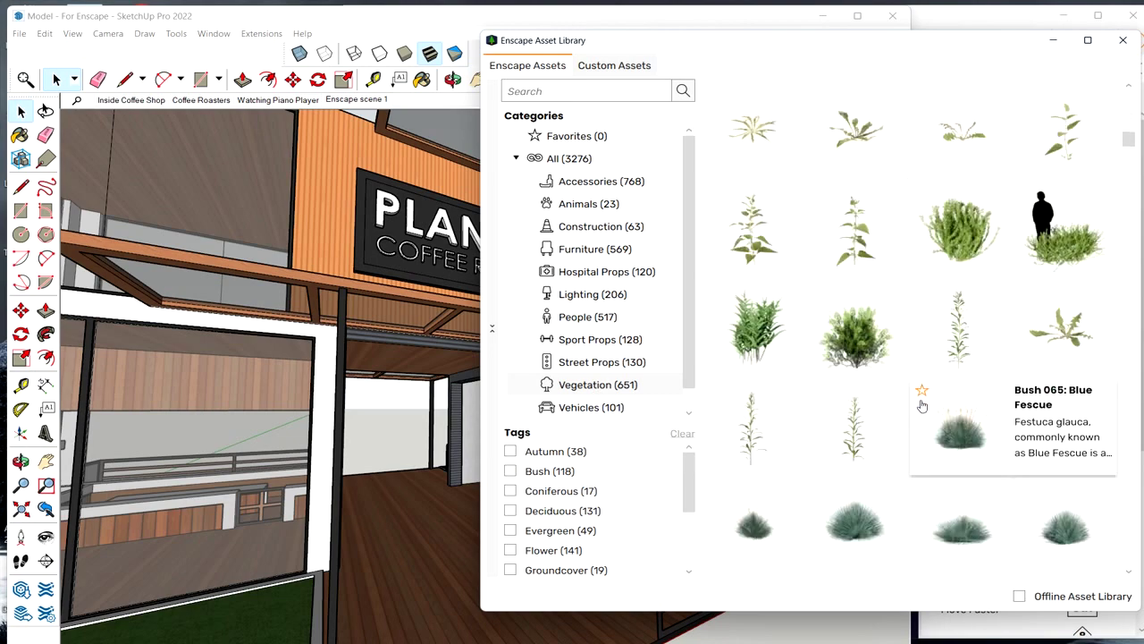
{"action": "scroll", "coordinate": [922, 384], "scroll_direction": "down", "scroll_amount": 3}
{"action": "scroll", "coordinate": [925, 402], "scroll_direction": "up", "scroll_amount": 4}
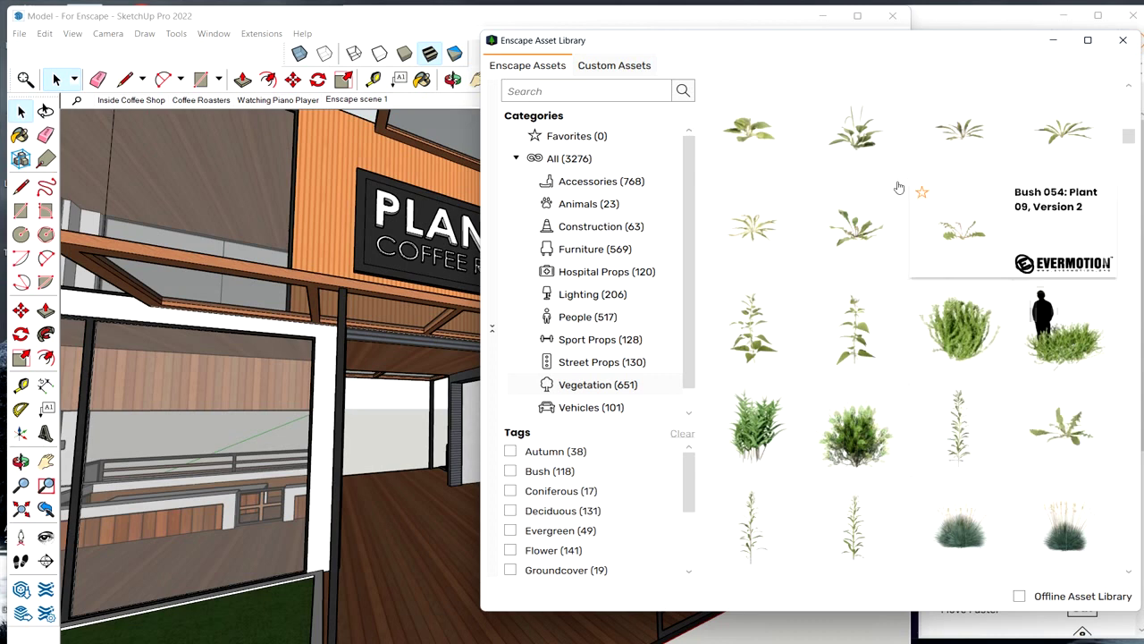
Step: Place the standing woman in the orange patterned dress from the People assets once on the wooden deck beneath the PLAN 602 sign
{"action": "left_click", "coordinate": [589, 320]}
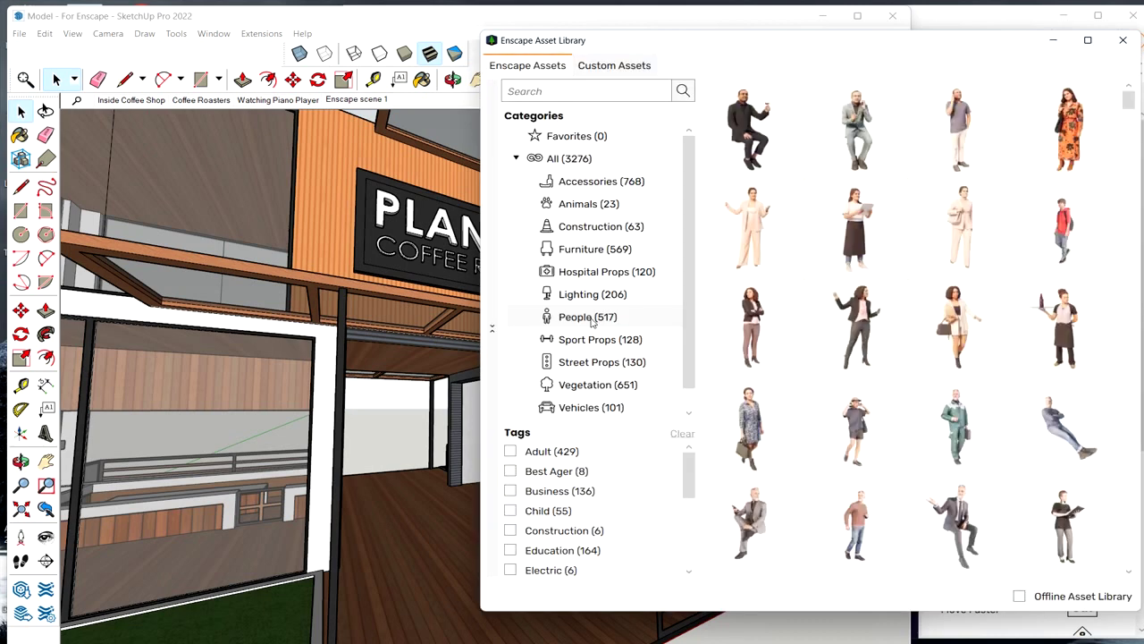
{"action": "mouse_move", "coordinate": [942, 335]}
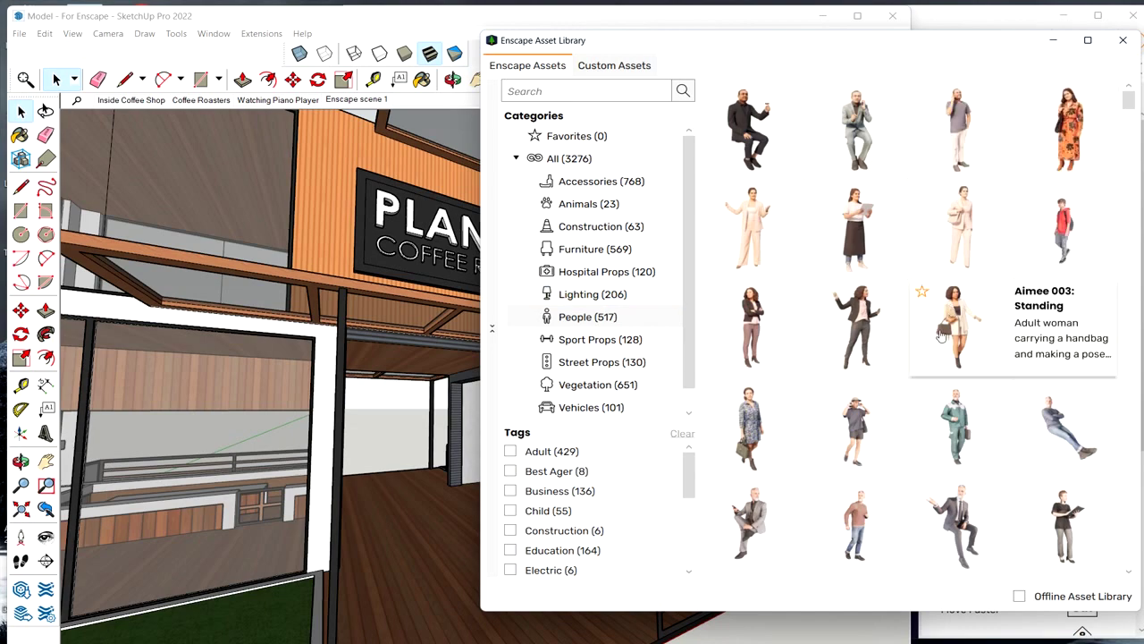
{"action": "scroll", "coordinate": [929, 336], "scroll_direction": "down", "scroll_amount": 15}
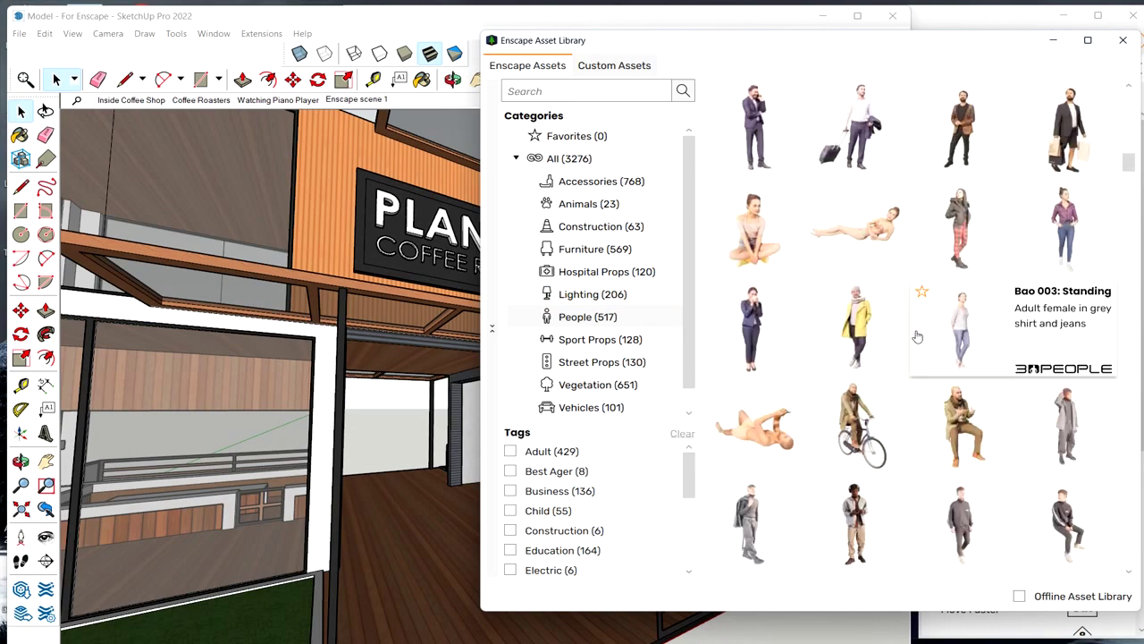
{"action": "scroll", "coordinate": [918, 337], "scroll_direction": "down", "scroll_amount": 10}
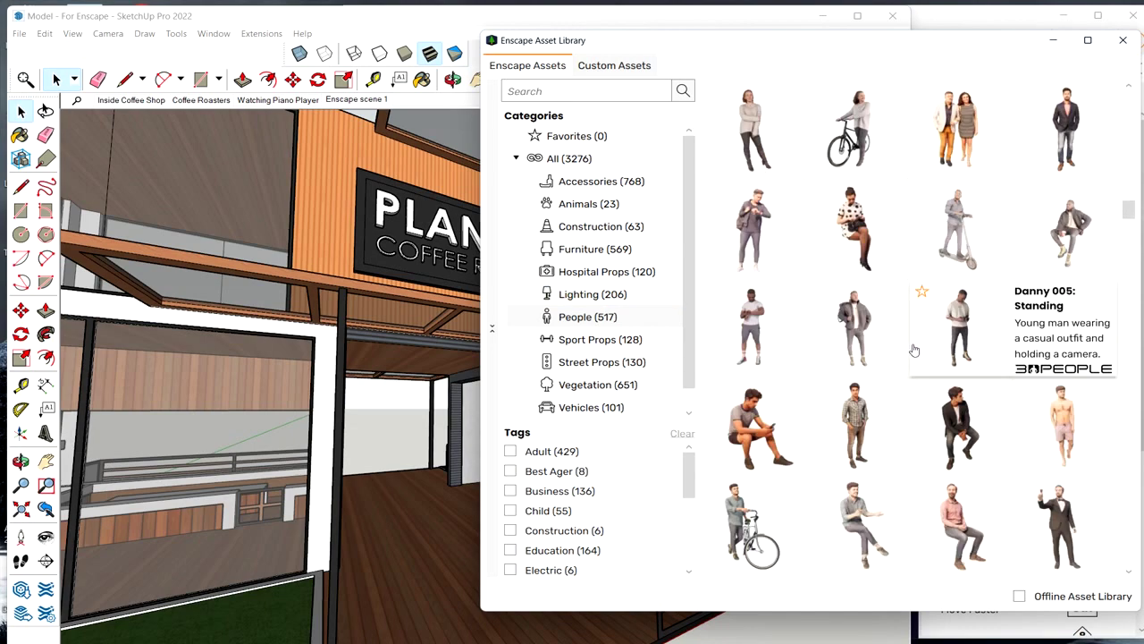
{"action": "scroll", "coordinate": [914, 346], "scroll_direction": "down", "scroll_amount": 10}
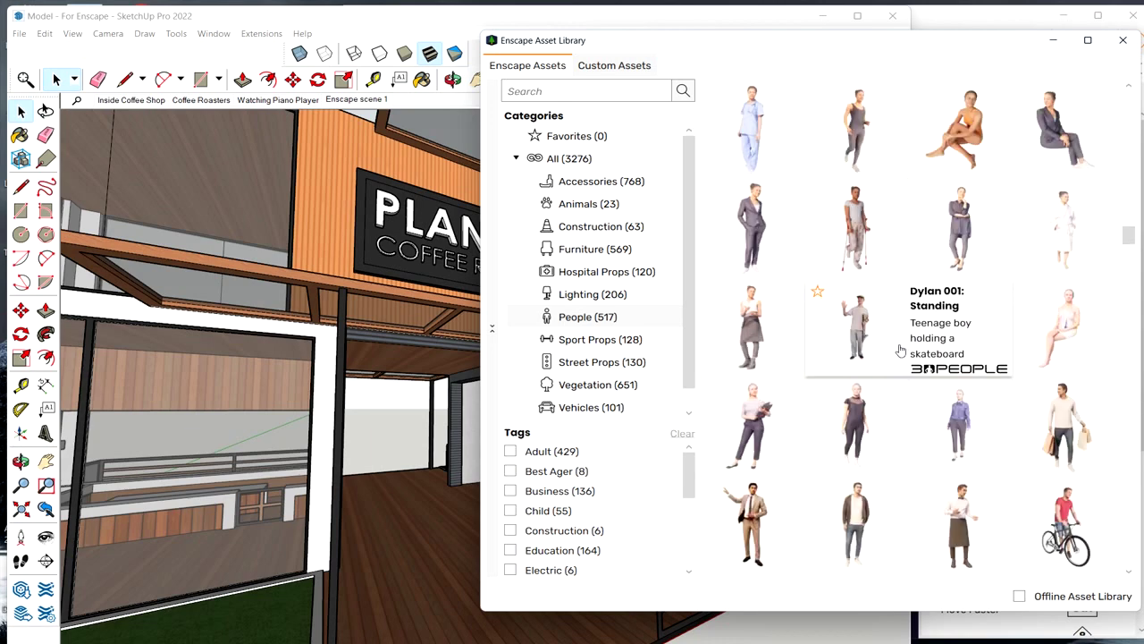
{"action": "scroll", "coordinate": [997, 385], "scroll_direction": "up", "scroll_amount": 20}
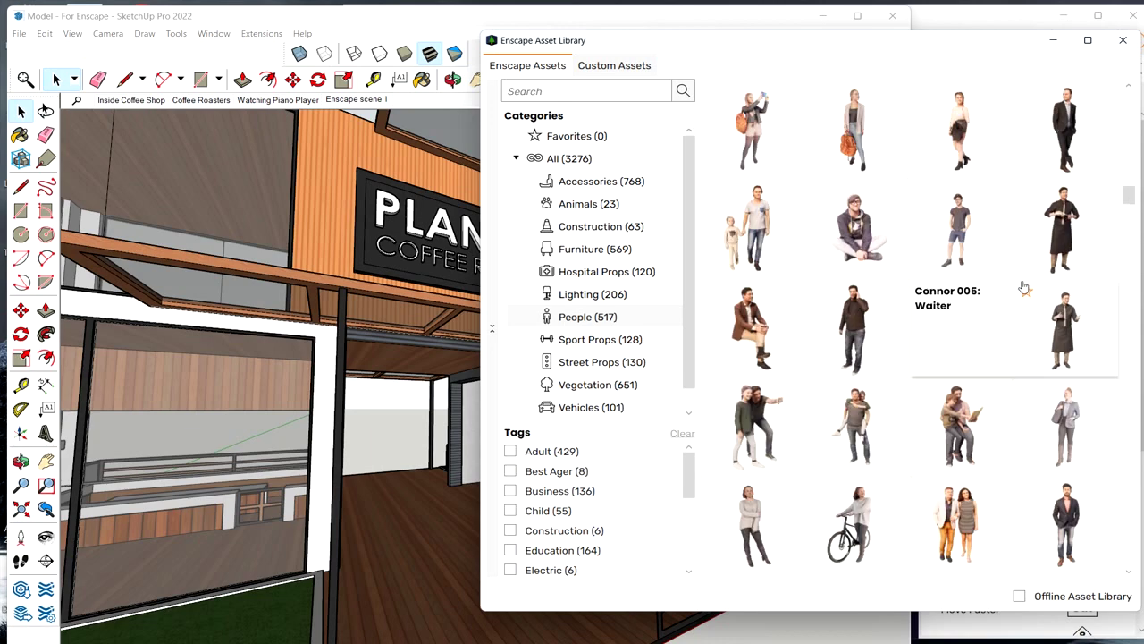
{"action": "scroll", "coordinate": [939, 304], "scroll_direction": "up", "scroll_amount": 3}
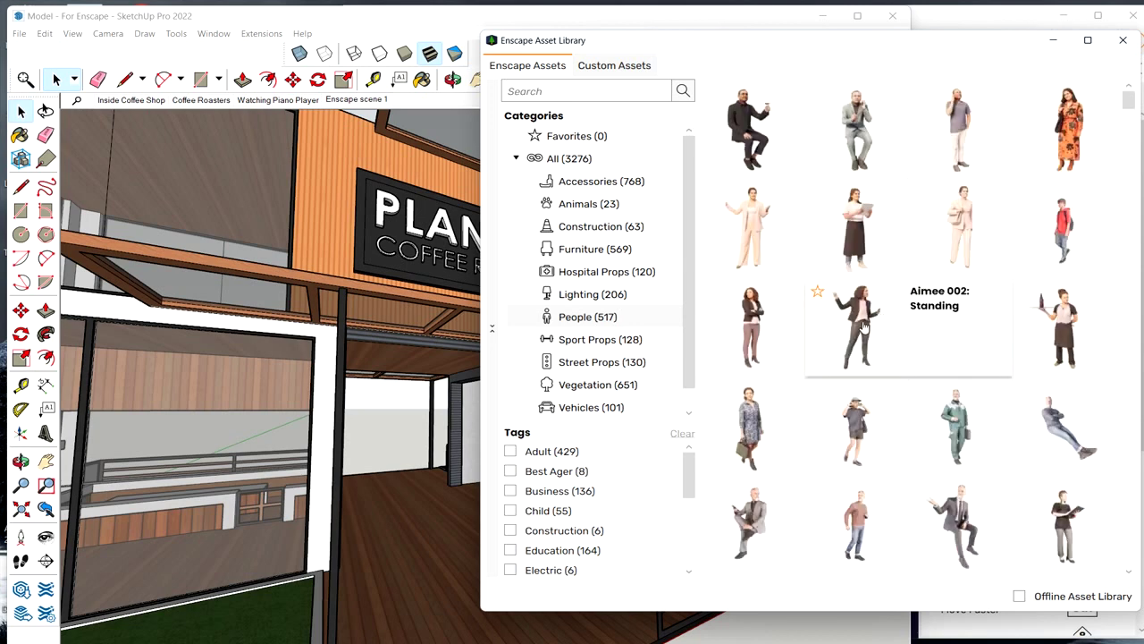
{"action": "left_click", "coordinate": [1071, 145]}
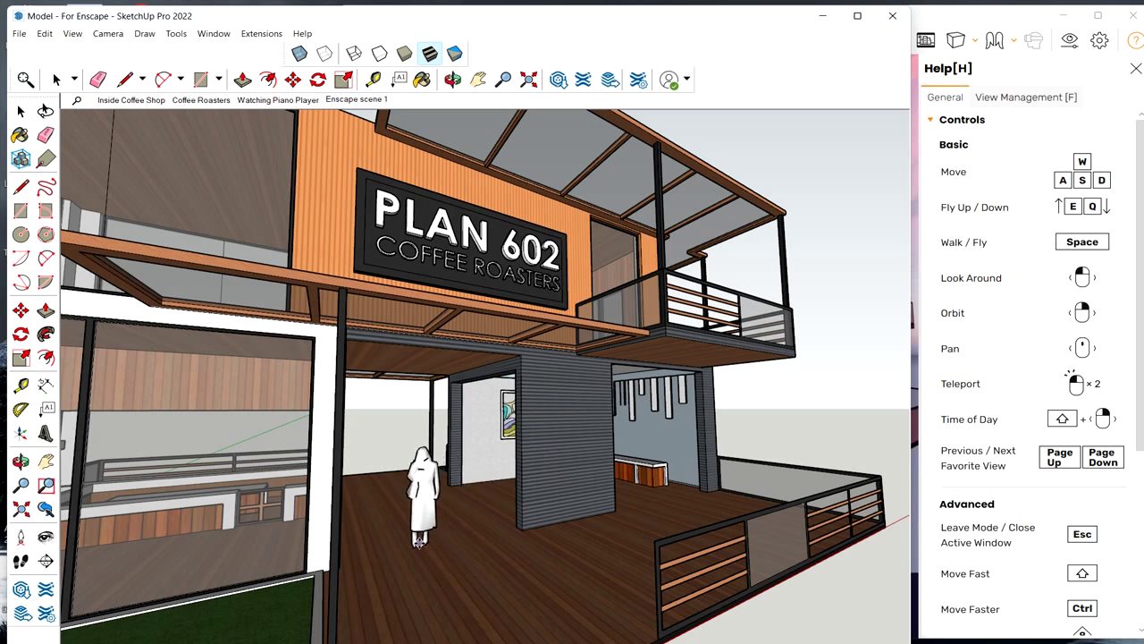
{"action": "left_click", "coordinate": [419, 541]}
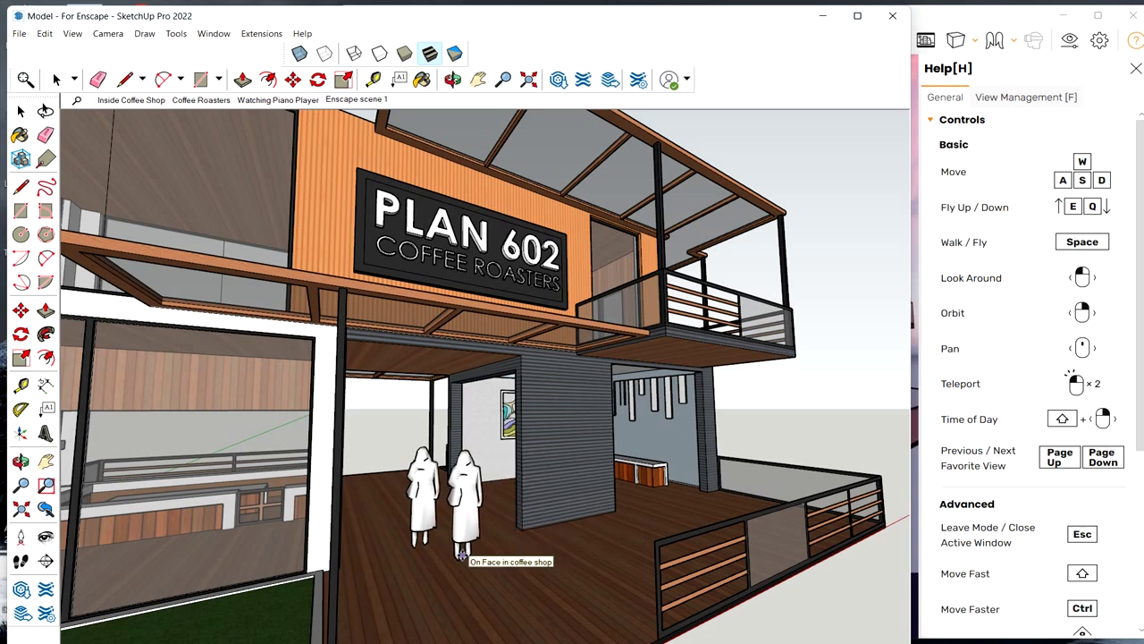
{"action": "key", "text": "Escape"}
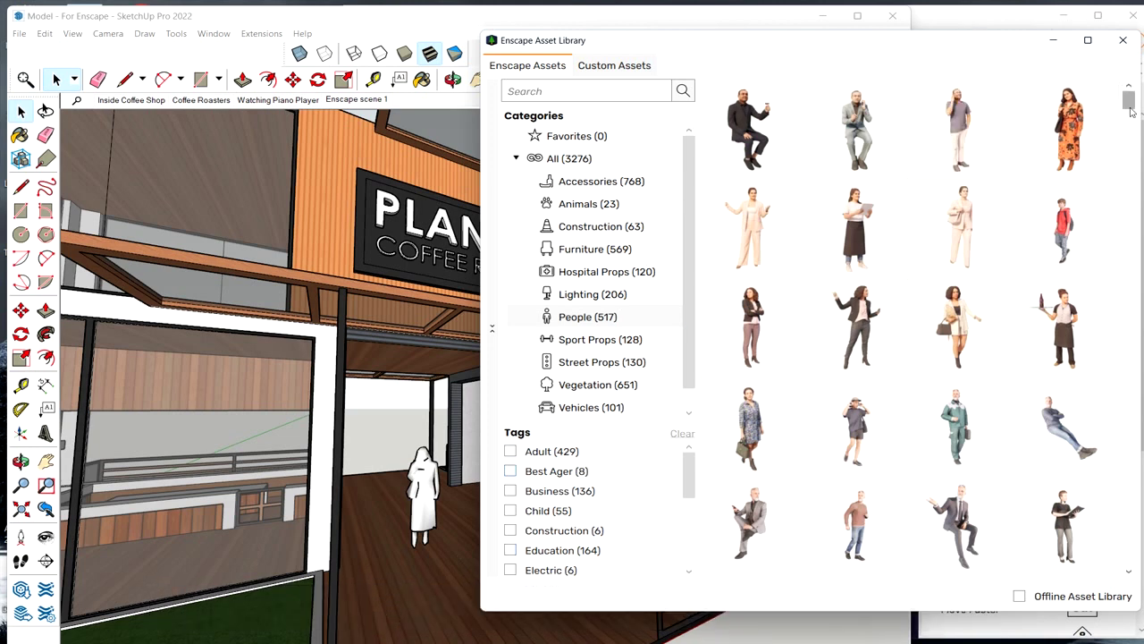
Step: Place the Alexa 001: Standing asset on the wooden deck in front of the dark slatted wall
{"action": "scroll", "coordinate": [1128, 109], "scroll_direction": "down", "scroll_amount": 3}
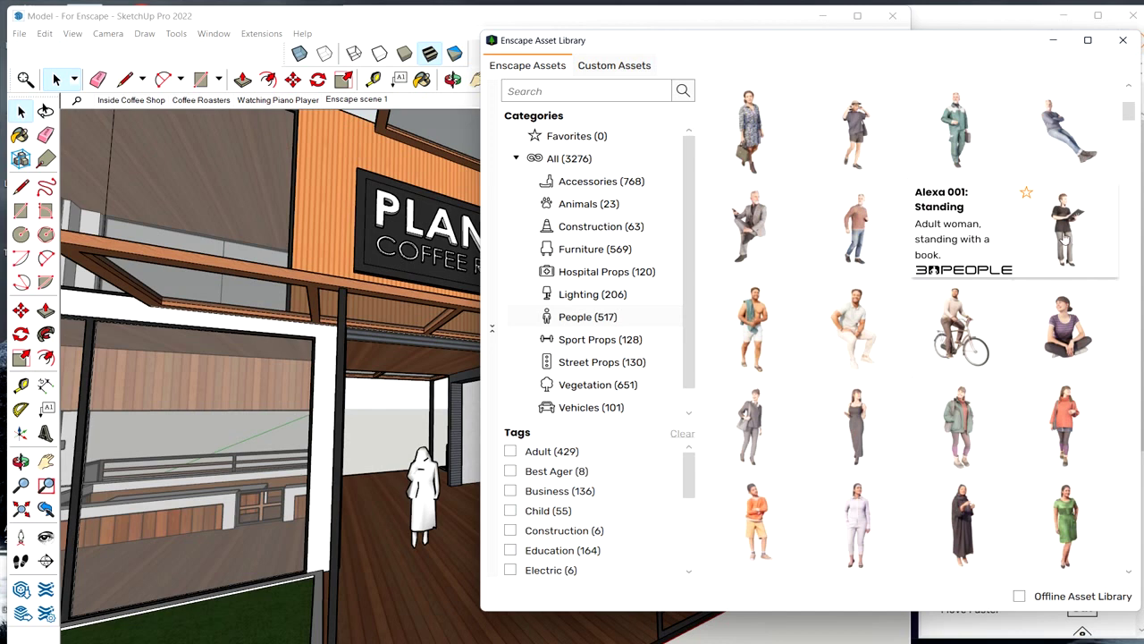
{"action": "left_click", "coordinate": [1062, 234]}
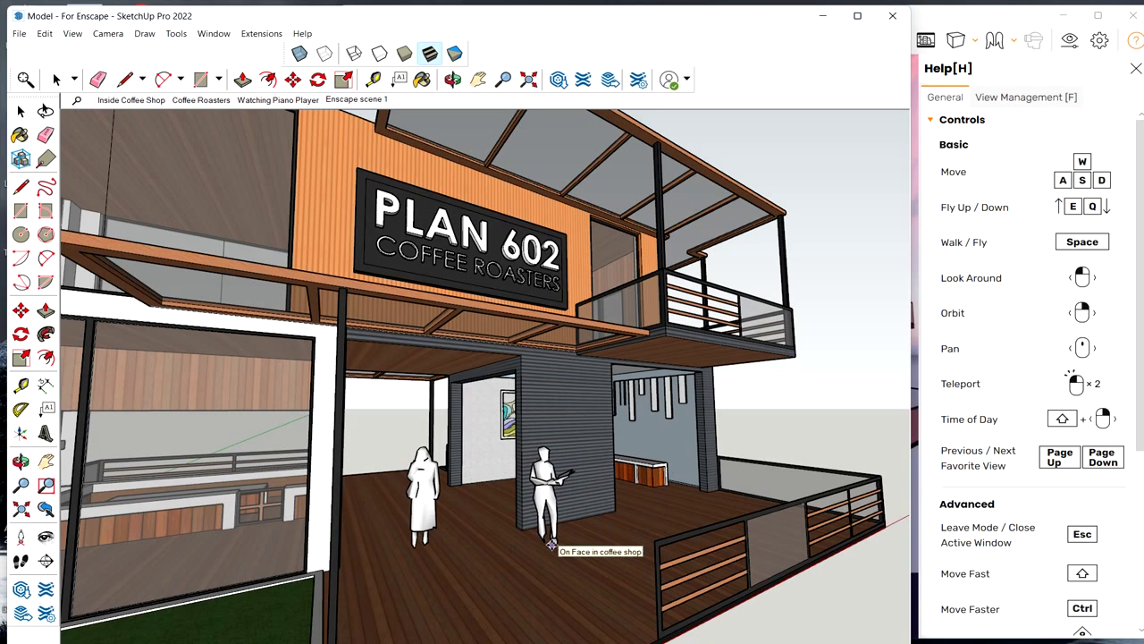
{"action": "left_click", "coordinate": [549, 545]}
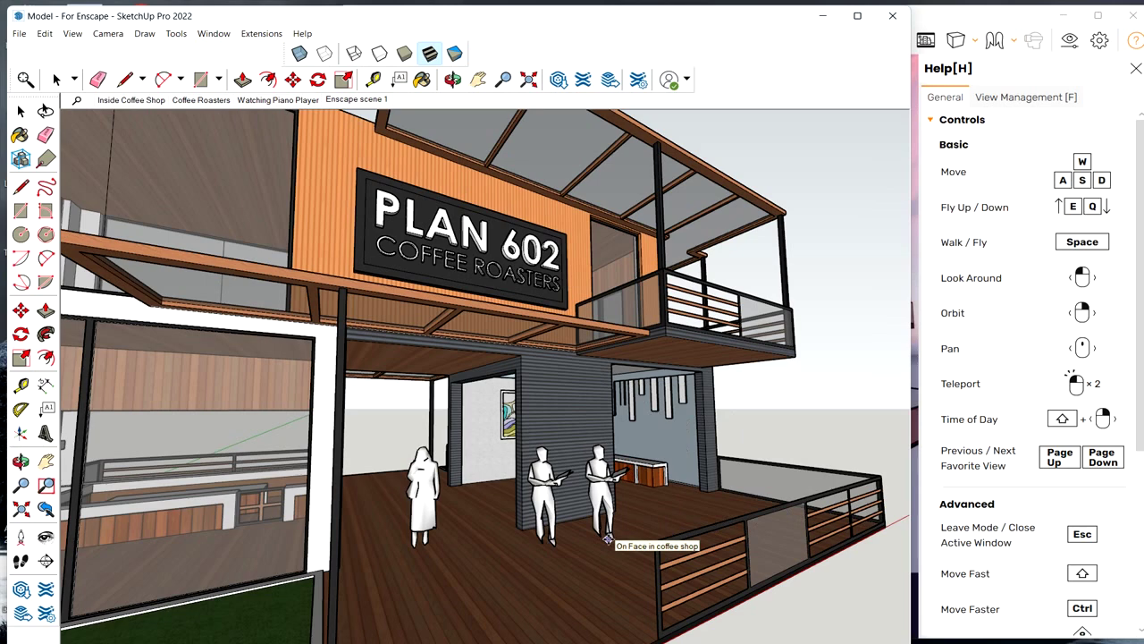
Step: End the asset placement, minimize the asset library, and narrow the SketchUp window so the Enscape render shows beside the model
{"action": "key", "text": "Escape"}
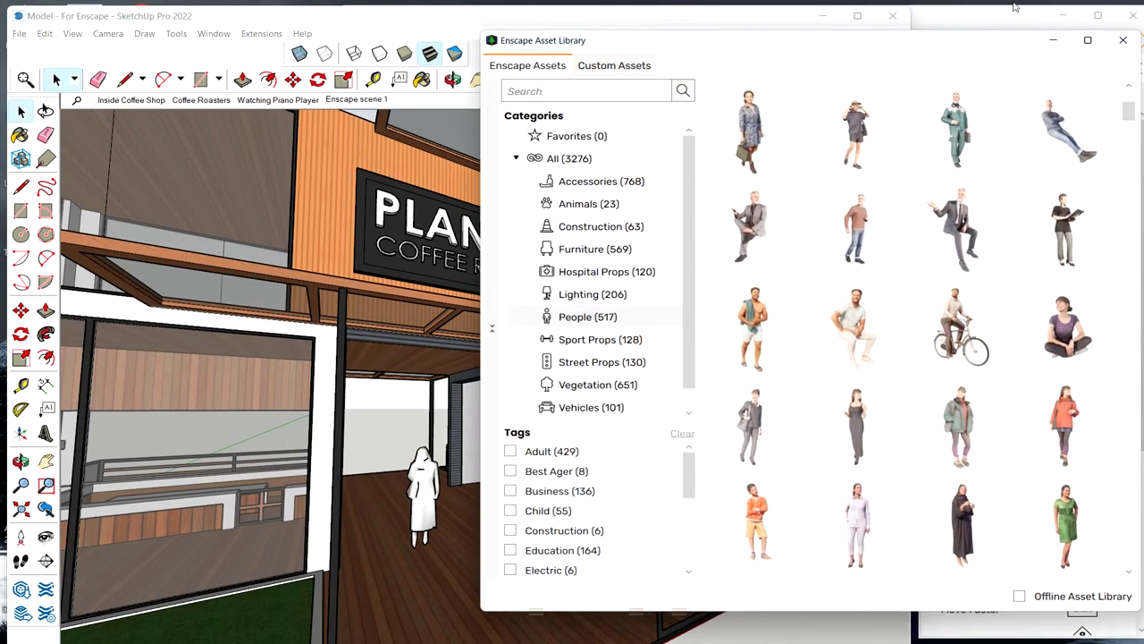
{"action": "left_click", "coordinate": [1055, 41]}
{"action": "key", "text": "f"}
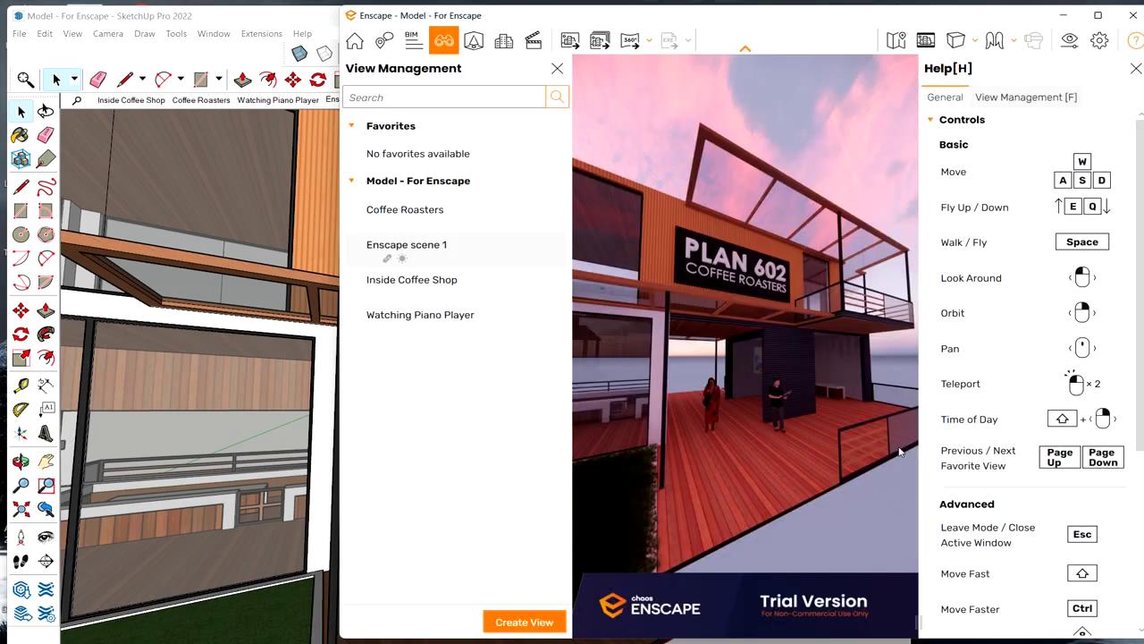
{"action": "left_click", "coordinate": [223, 17]}
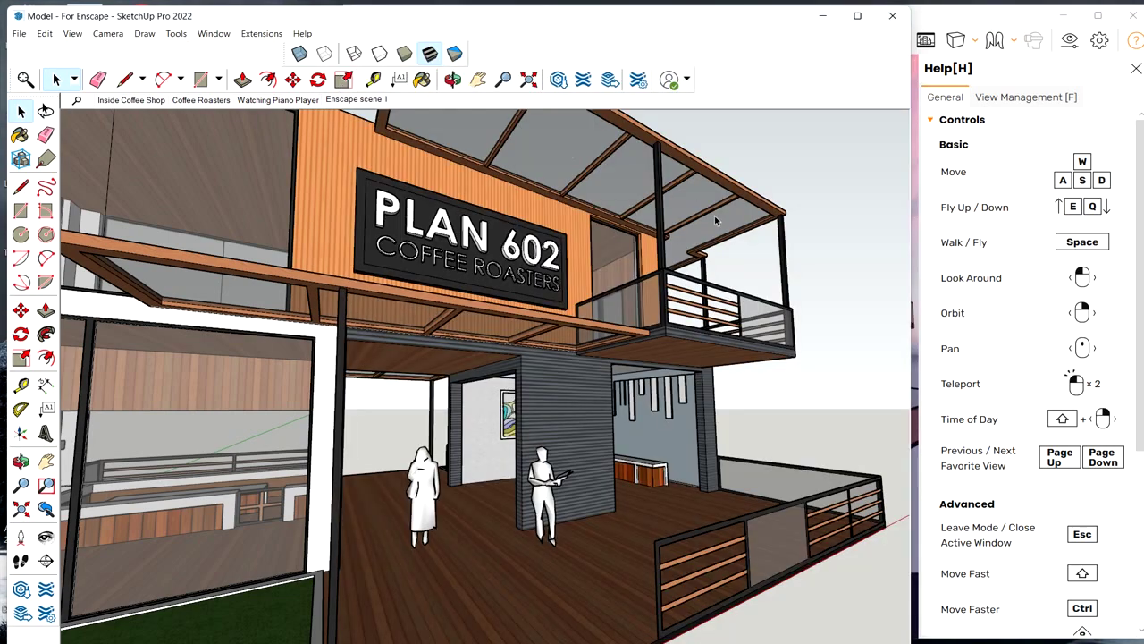
{"action": "left_click_drag", "start_coordinate": [910, 249], "coordinate": [626, 274]}
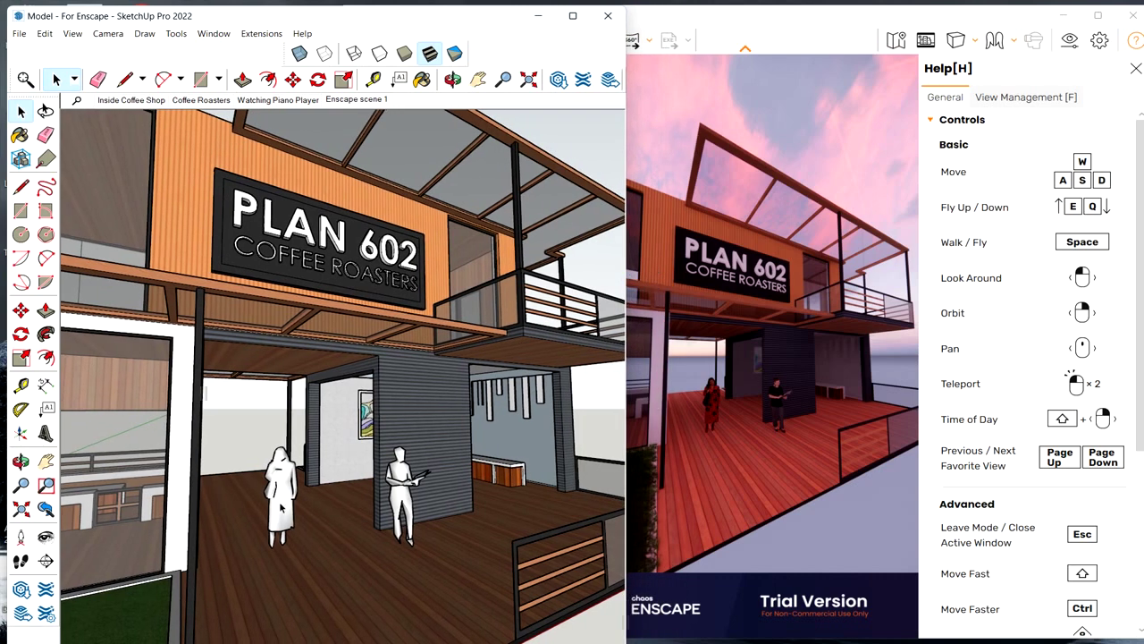
Step: Move the Aamina 001: Standing figure farther back on the wooden deck, toward the rear post
{"action": "left_click", "coordinate": [292, 510]}
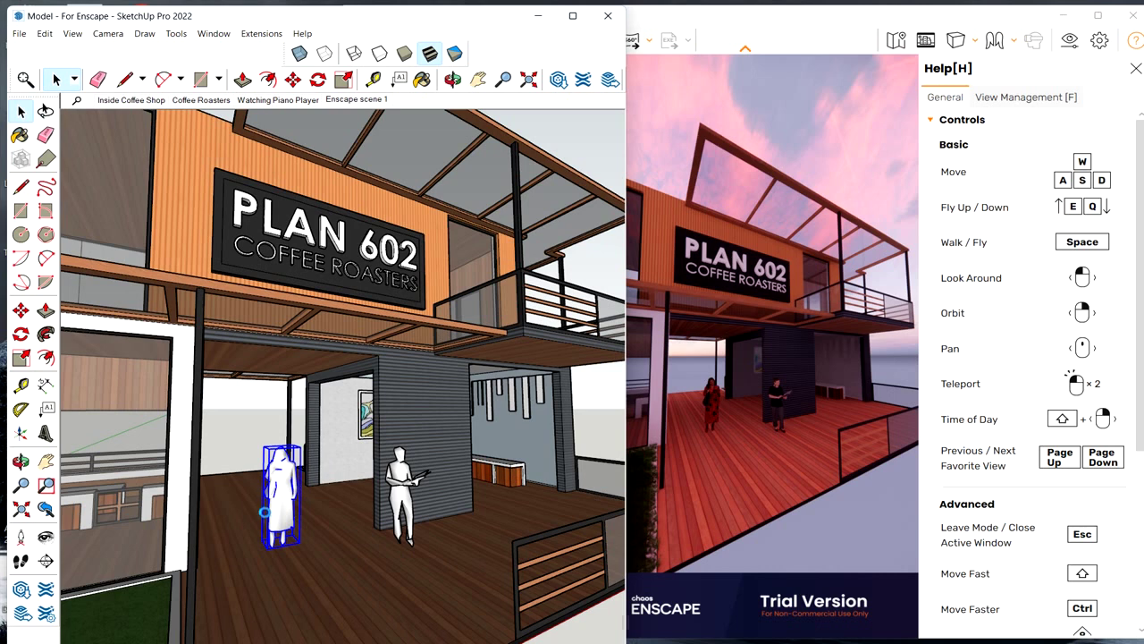
{"action": "key", "text": "m"}
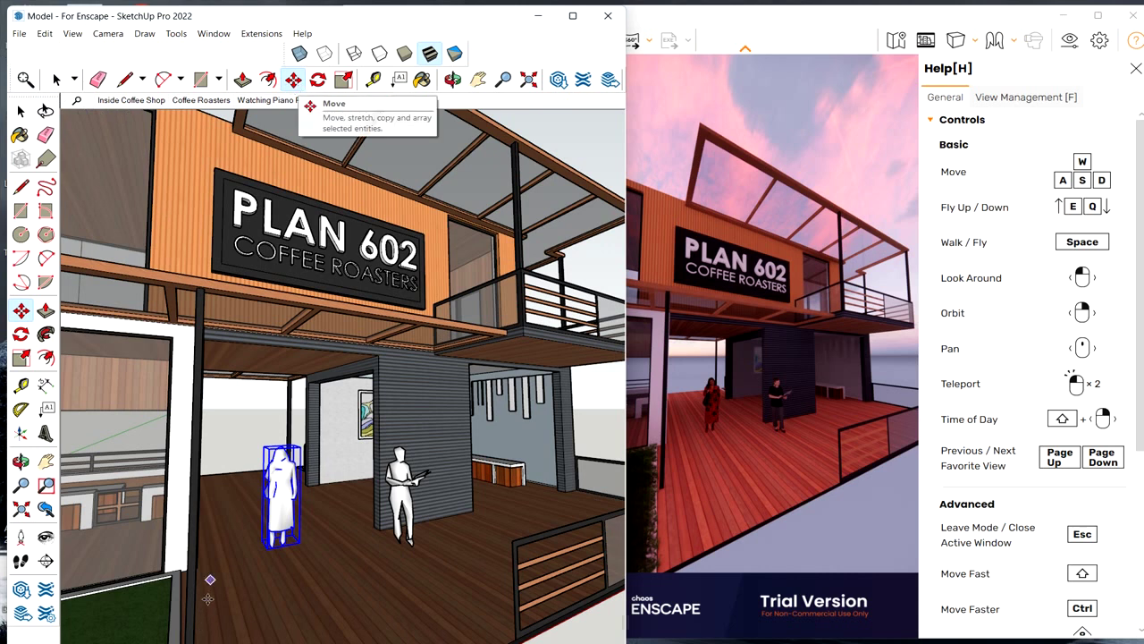
{"action": "left_click", "coordinate": [267, 547]}
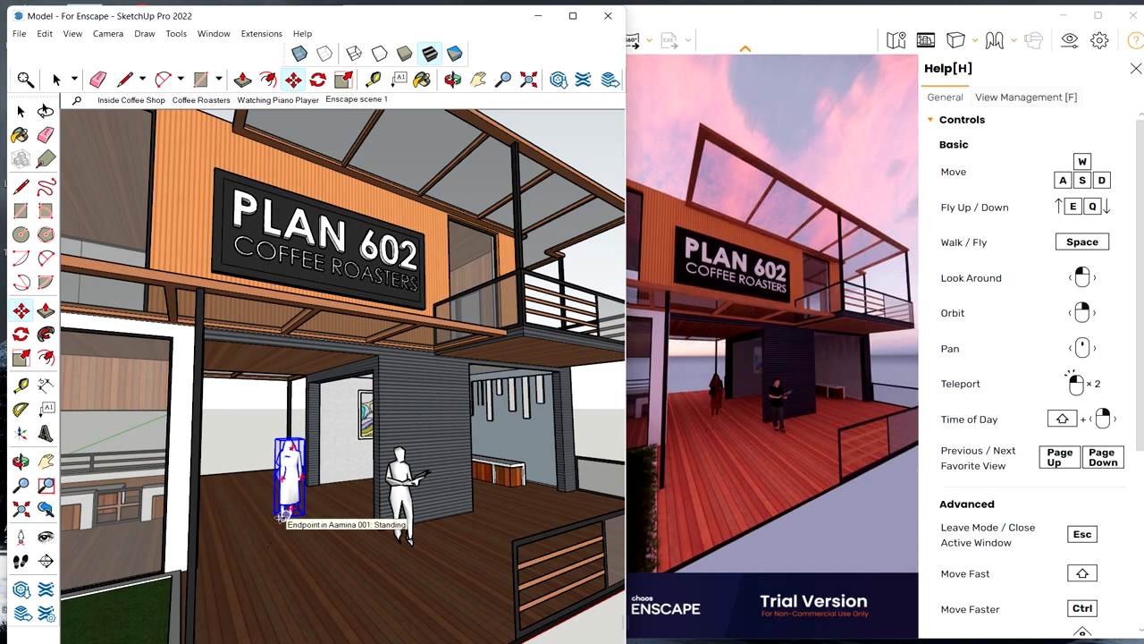
{"action": "left_click", "coordinate": [283, 516]}
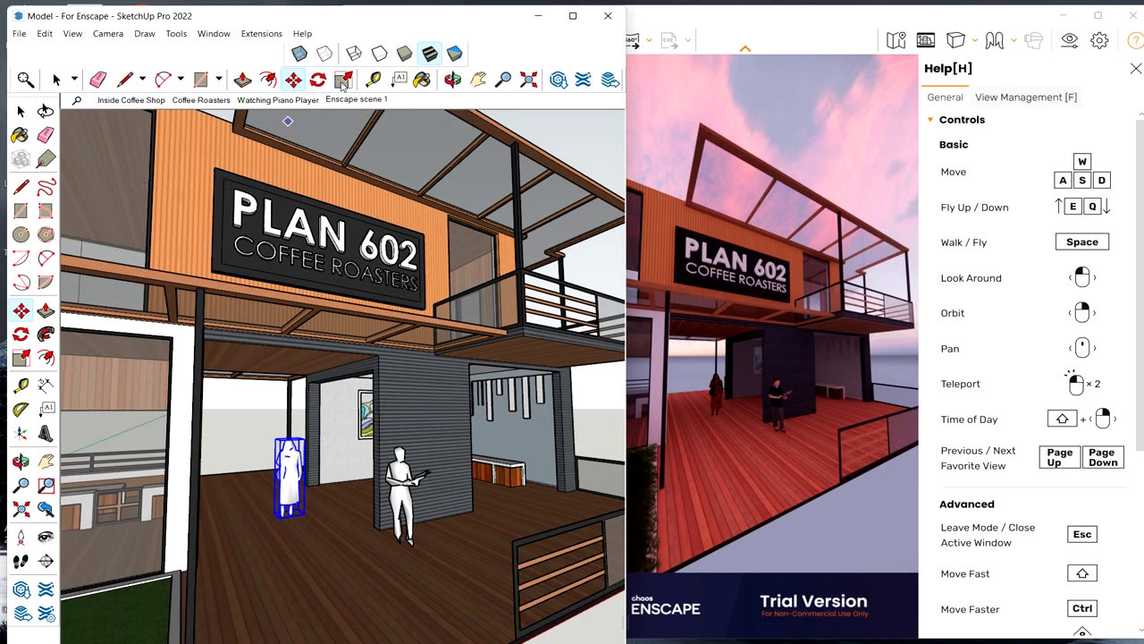
Step: Try scaling the Aamina 001: Standing figure up uniformly to about twice its height, and undo the scaling
{"action": "left_click", "coordinate": [342, 83]}
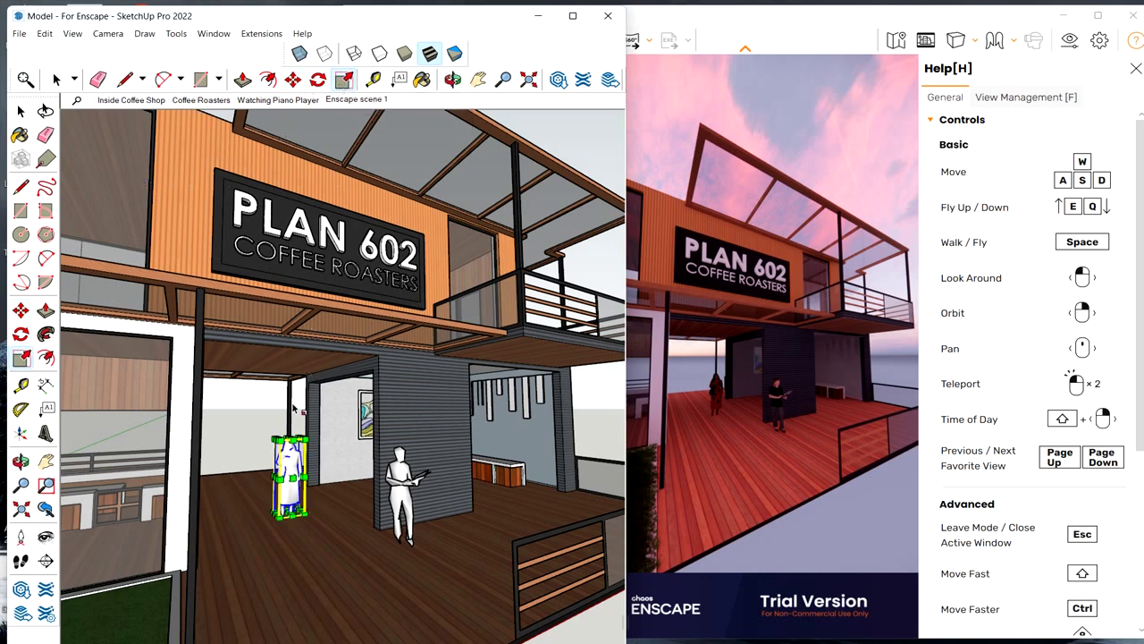
{"action": "left_click_drag", "start_coordinate": [307, 439], "coordinate": [335, 366]}
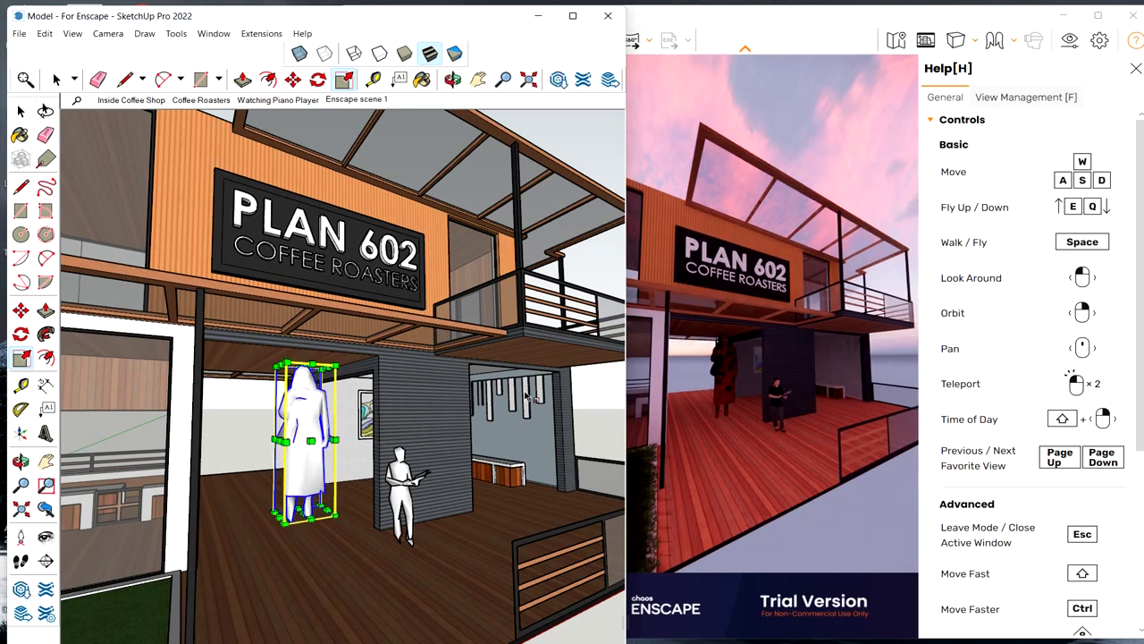
{"action": "key", "text": "ctrl+z"}
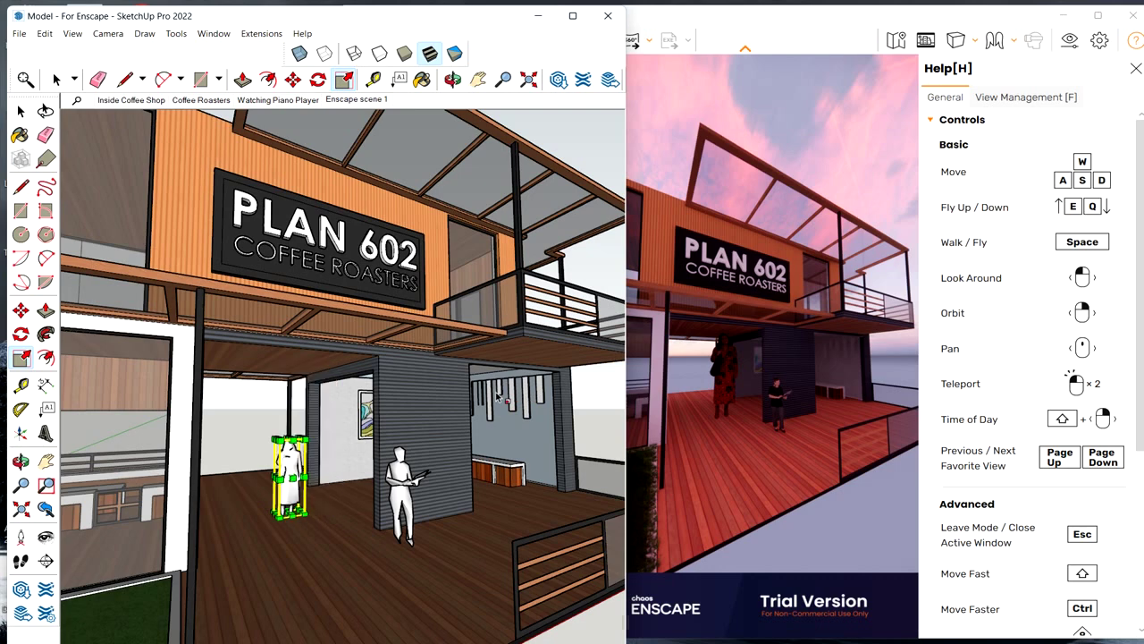
{"action": "left_click", "coordinate": [22, 111]}
Step: Switch the Enscape render to the Coffee Roasters view and frame the front lawn and glass facade in SketchUp
{"action": "left_click", "coordinate": [685, 475]}
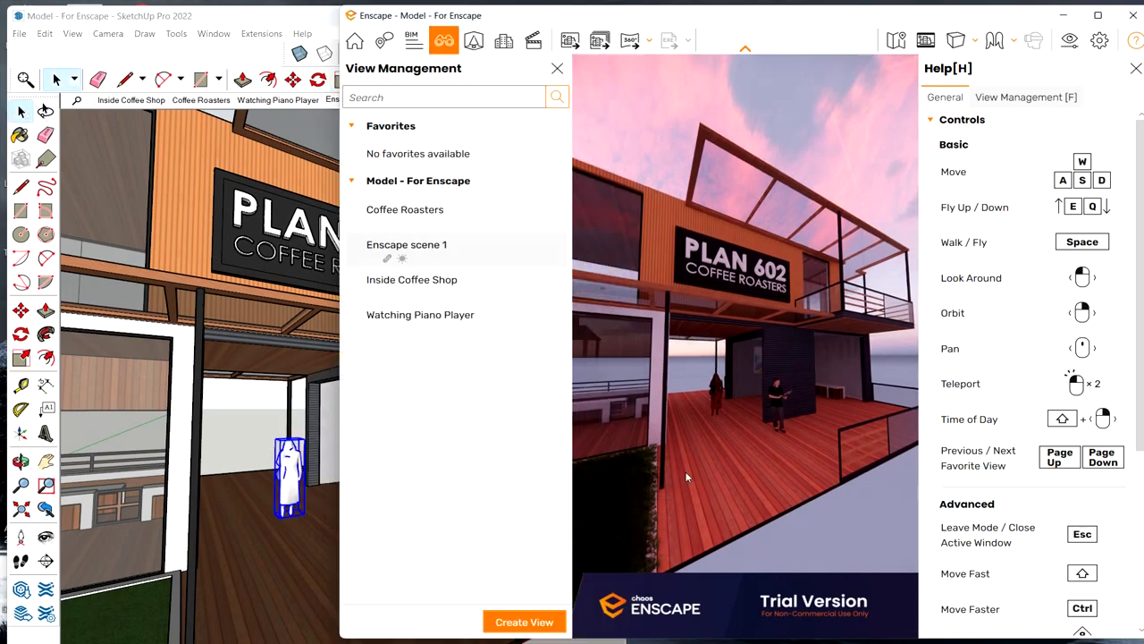
{"action": "left_click", "coordinate": [411, 221]}
{"action": "scroll", "coordinate": [466, 353], "scroll_direction": "down", "scroll_amount": 5}
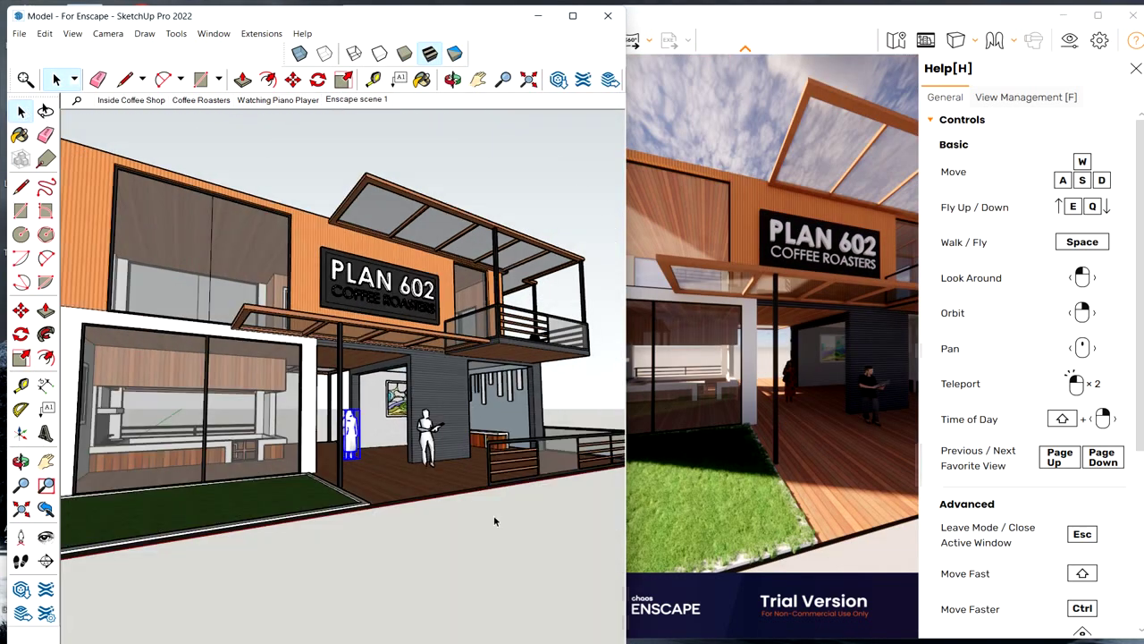
{"action": "scroll", "coordinate": [304, 518], "scroll_direction": "up", "scroll_amount": 3}
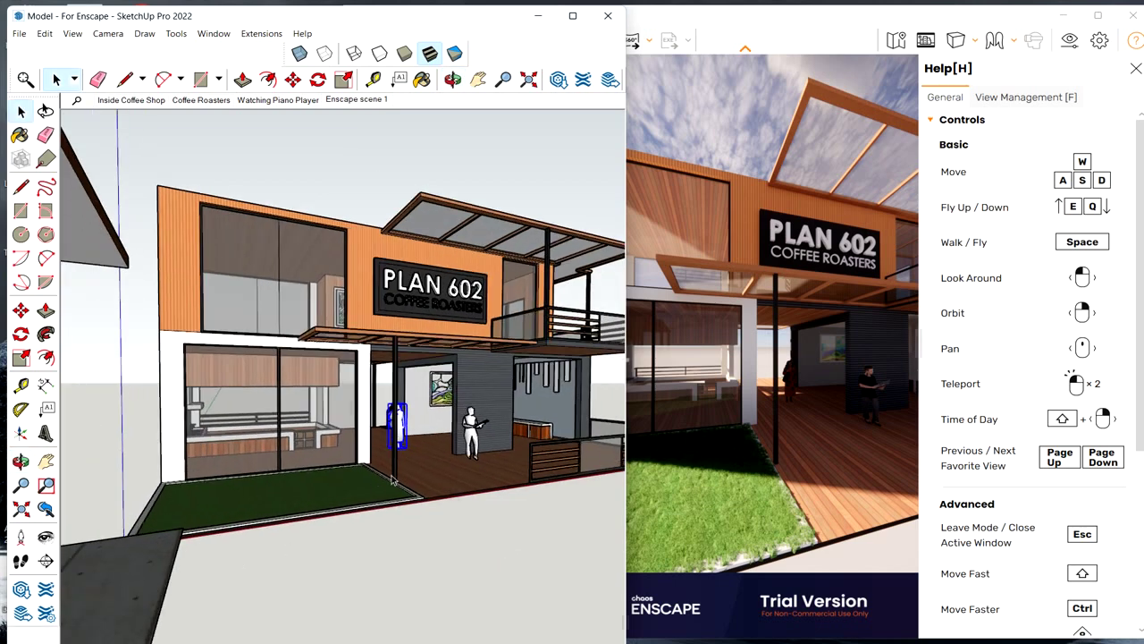
{"action": "middle_click_drag", "start_coordinate": [436, 520], "coordinate": [465, 538]}
{"action": "scroll", "coordinate": [286, 476], "scroll_direction": "up", "scroll_amount": 1}
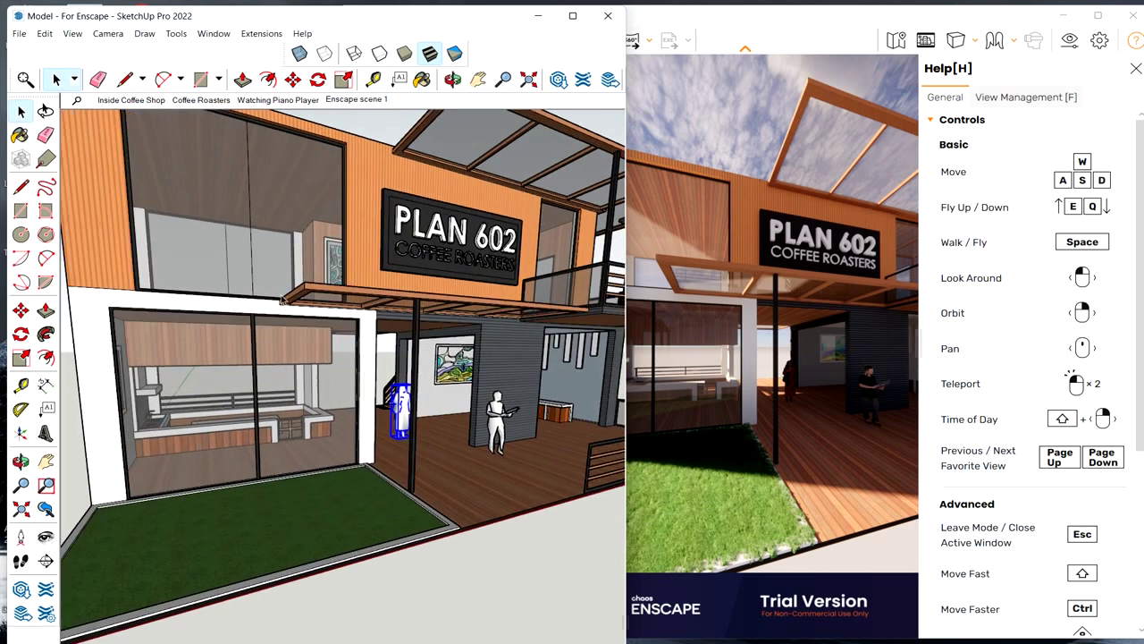
Step: Open the Enscape Asset Library and choose the Bush 005: Thick asset from the Vegetation category for placement
{"action": "left_click", "coordinate": [258, 34]}
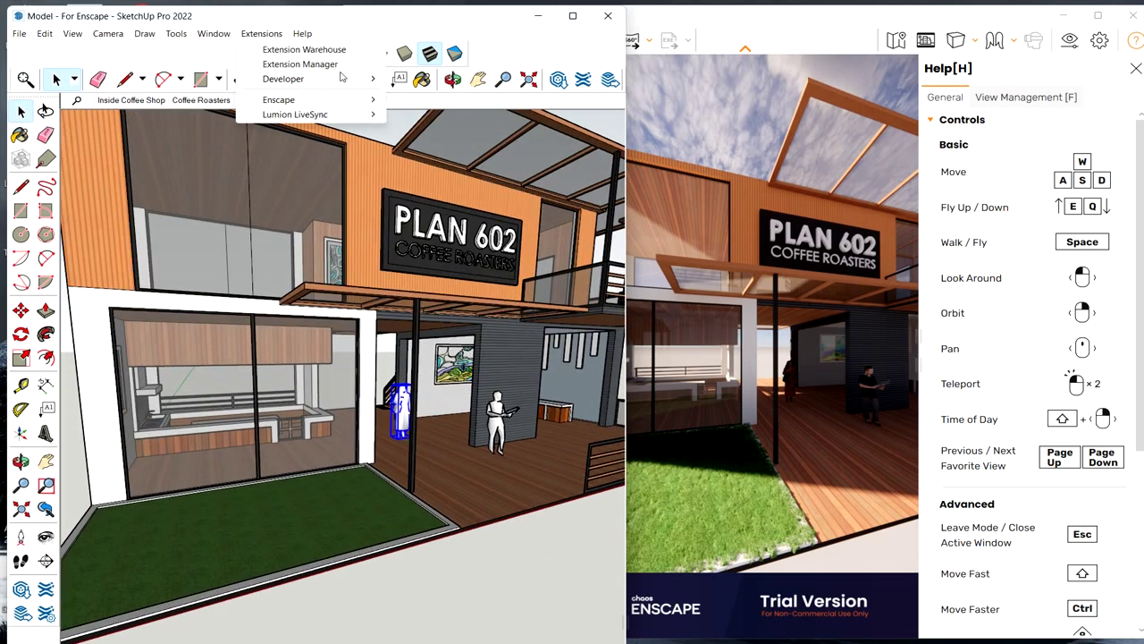
{"action": "mouse_move", "coordinate": [339, 100]}
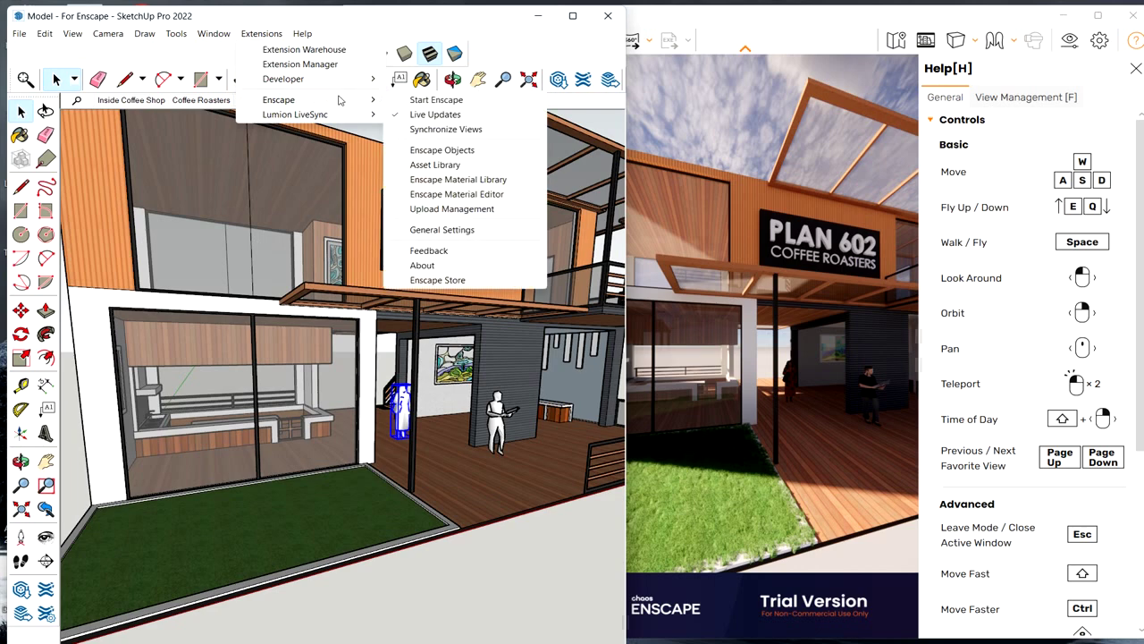
{"action": "left_click", "coordinate": [446, 171]}
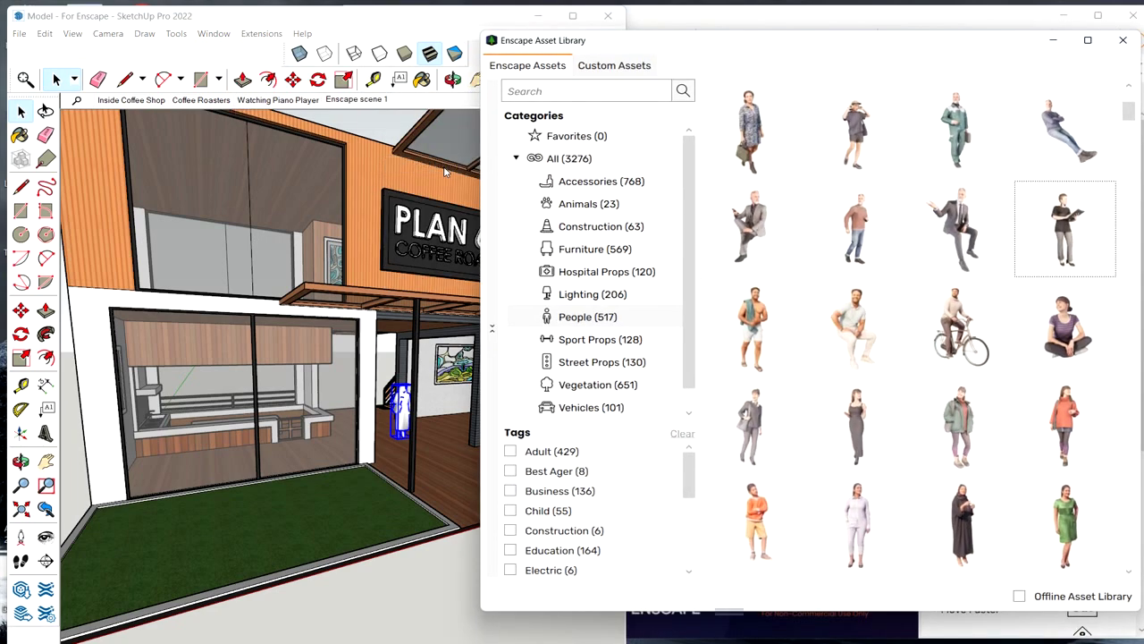
{"action": "left_click", "coordinate": [605, 384]}
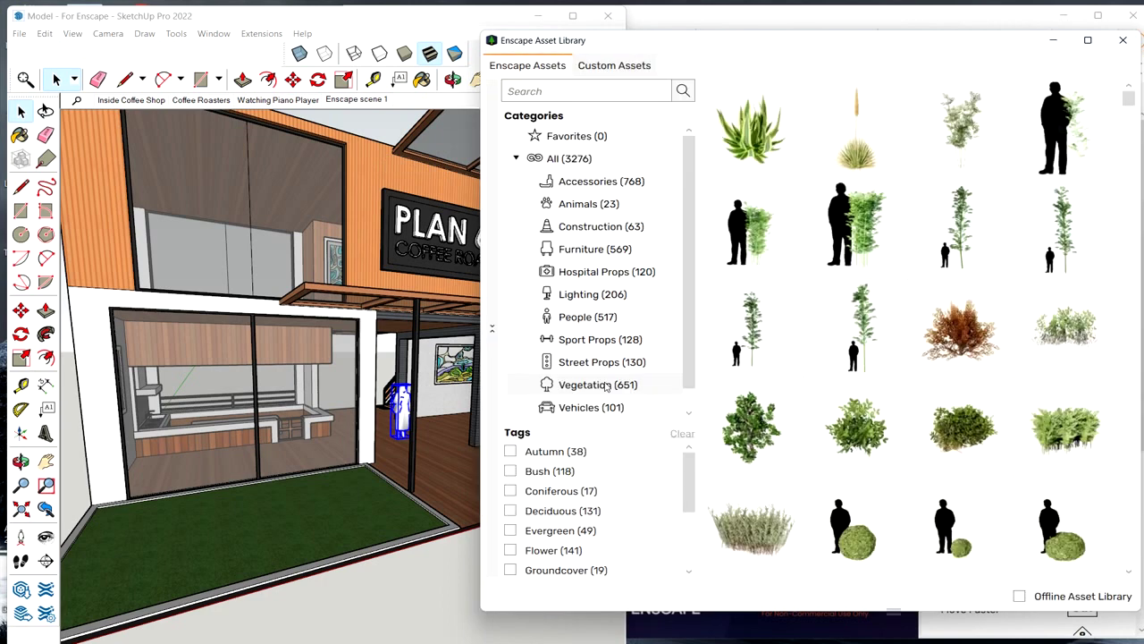
{"action": "mouse_move", "coordinate": [972, 456]}
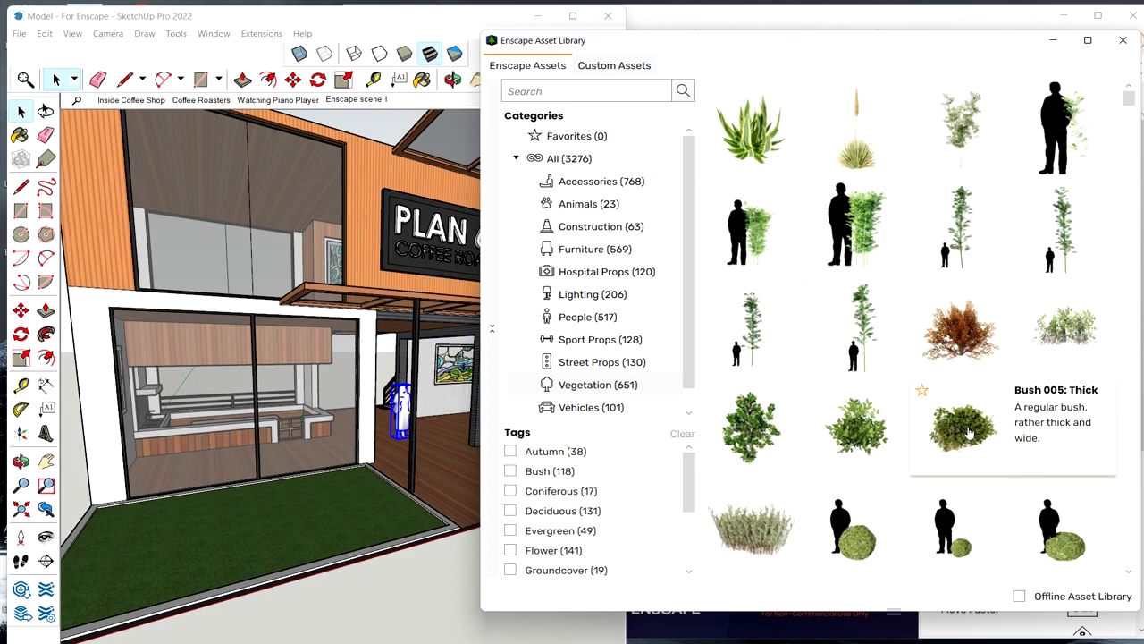
{"action": "left_click", "coordinate": [964, 429]}
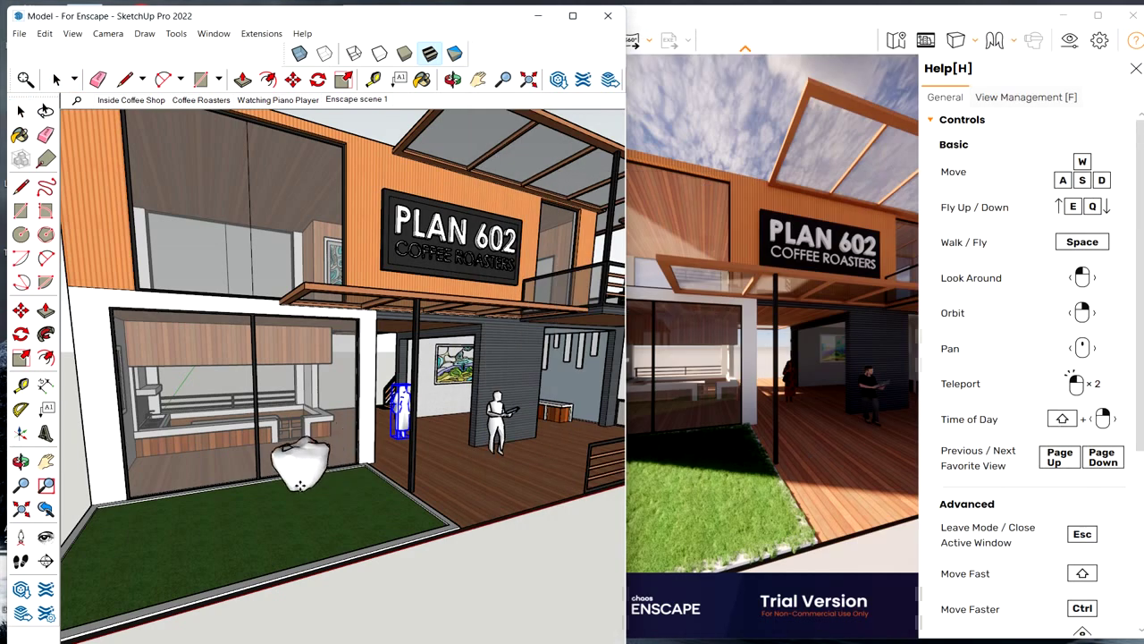
Step: Place a row of five Bush 005: Thick bushes on the lawn along the glass facade and check them in the Enscape render
{"action": "left_click", "coordinate": [112, 521]}
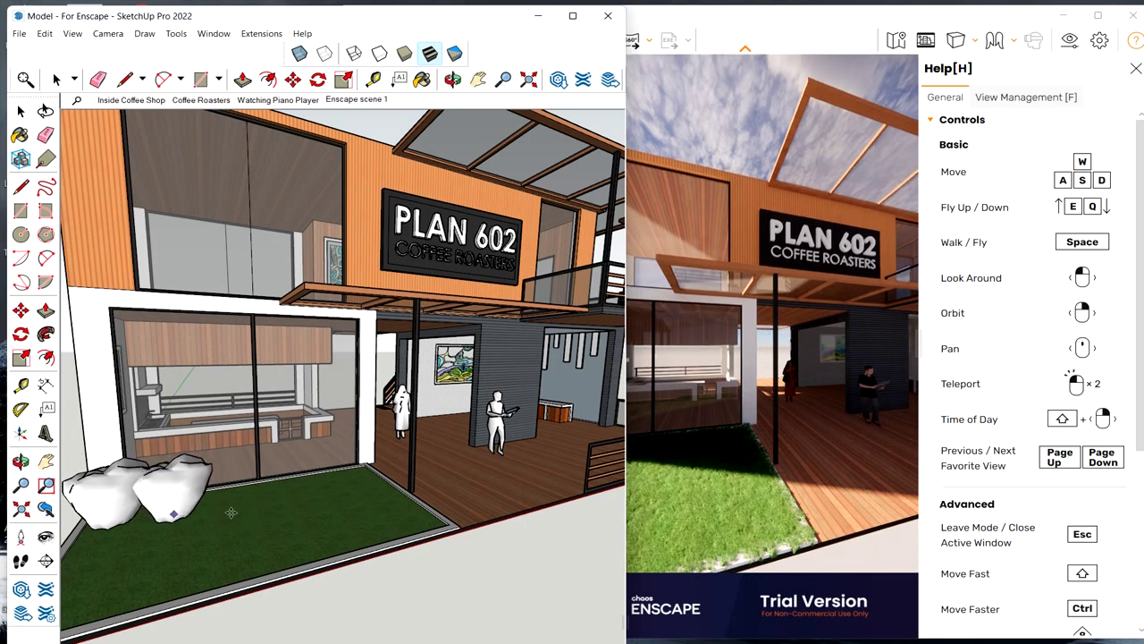
{"action": "left_click", "coordinate": [175, 511]}
{"action": "left_click", "coordinate": [234, 506]}
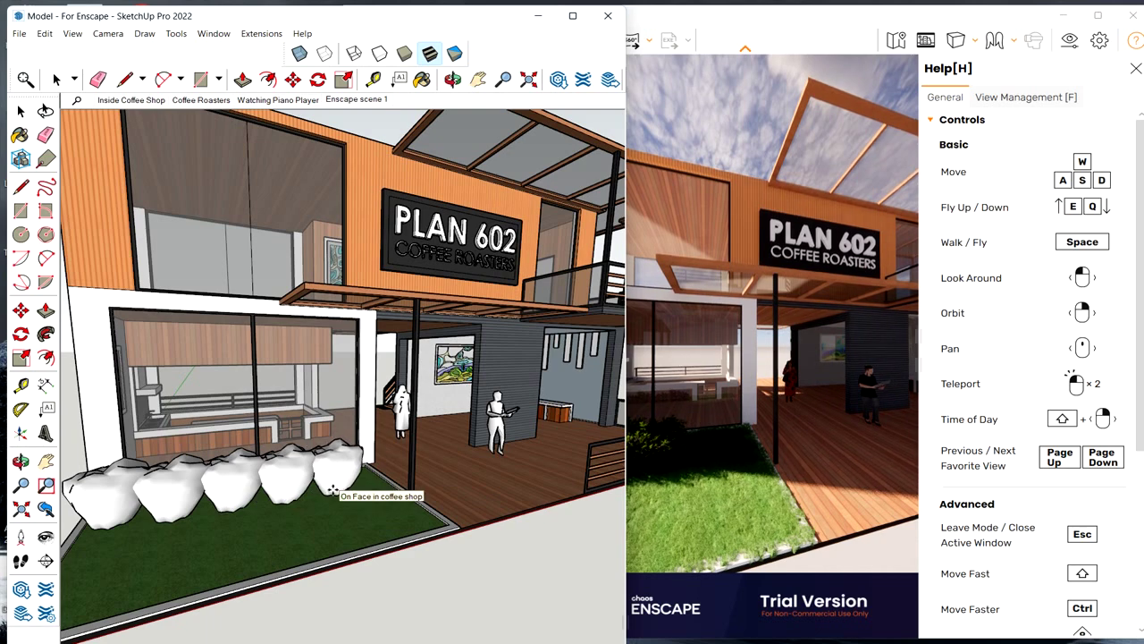
{"action": "left_click", "coordinate": [332, 491]}
{"action": "left_click", "coordinate": [744, 402]}
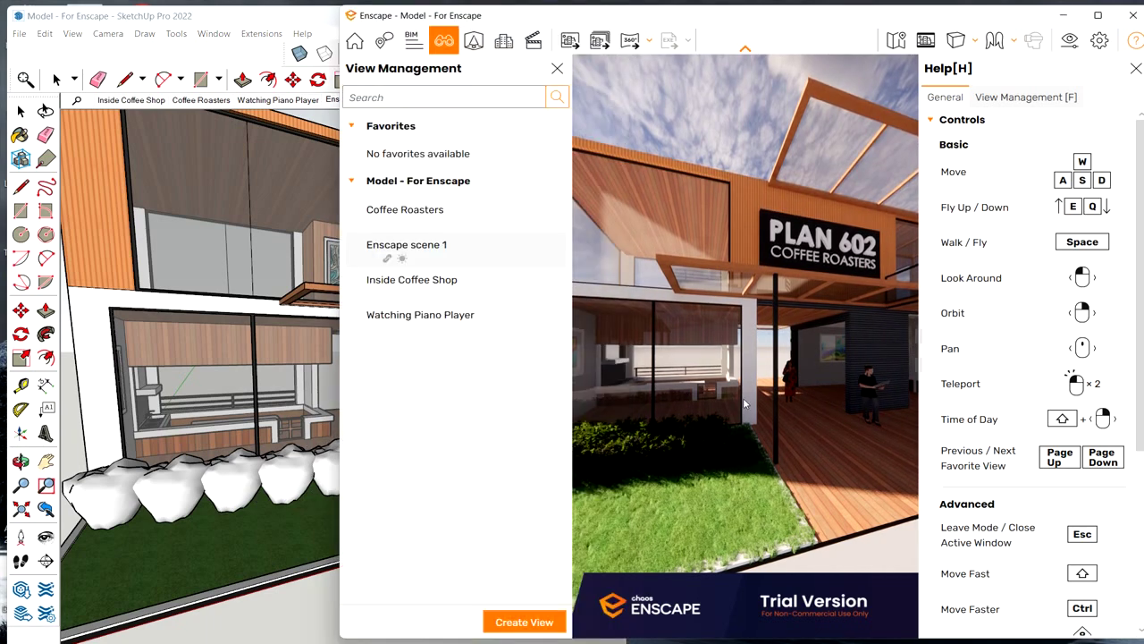
{"action": "left_click_drag", "start_coordinate": [701, 447], "coordinate": [702, 446]}
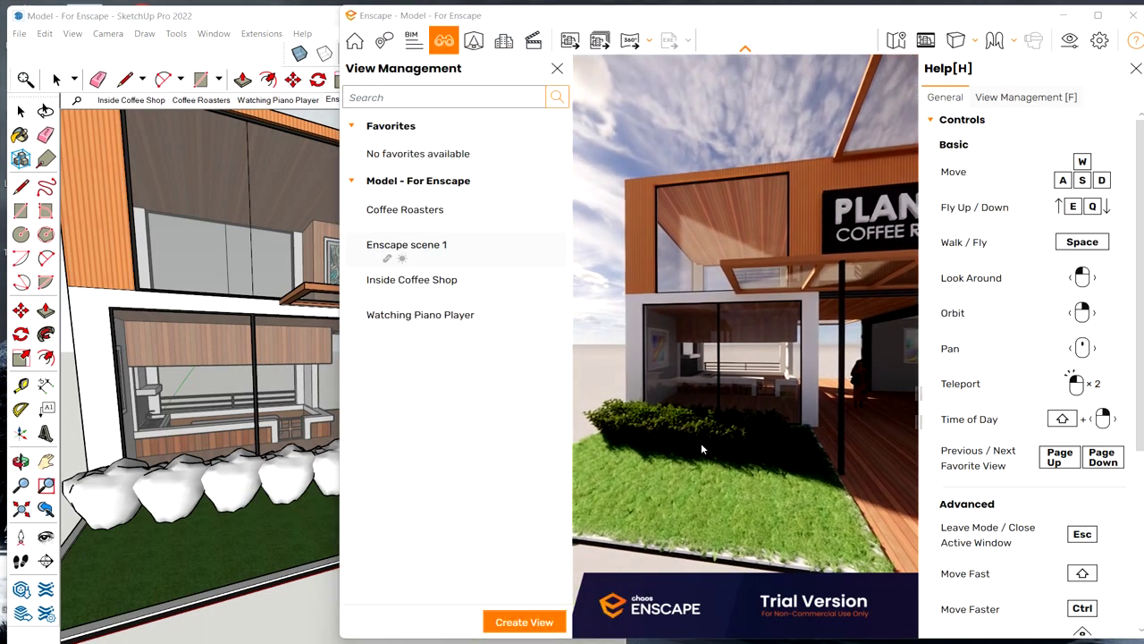
{"action": "left_click", "coordinate": [213, 23]}
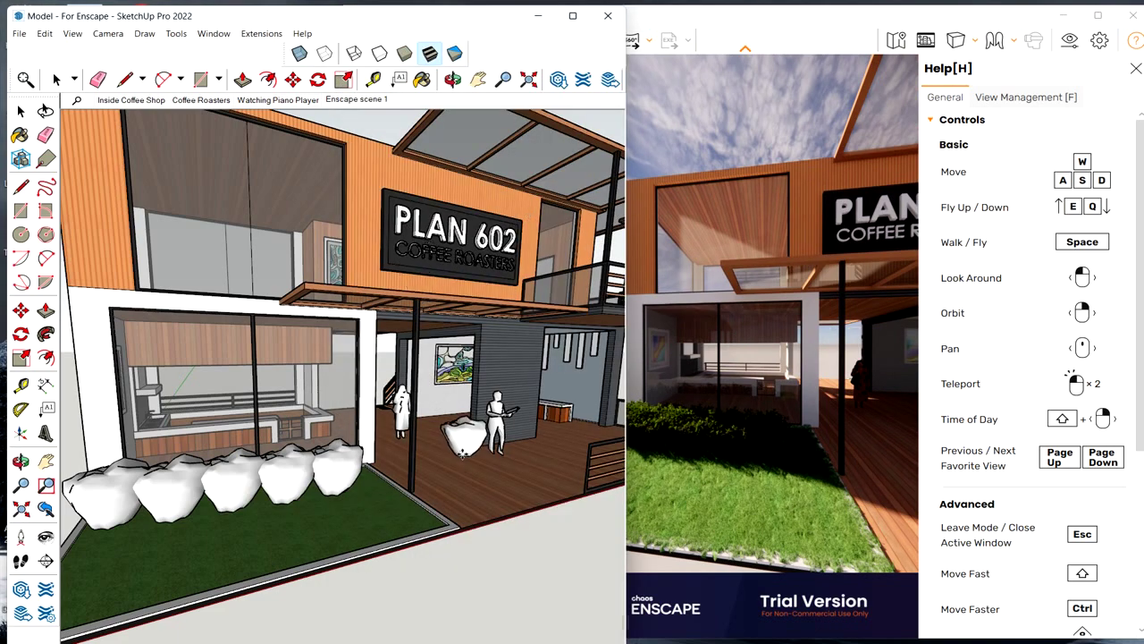
{"action": "key", "text": "Escape"}
Step: Place three Bush 019: Feather Reed Grass assets on the lawn in front of the row of bushes
{"action": "mouse_move", "coordinate": [930, 365]}
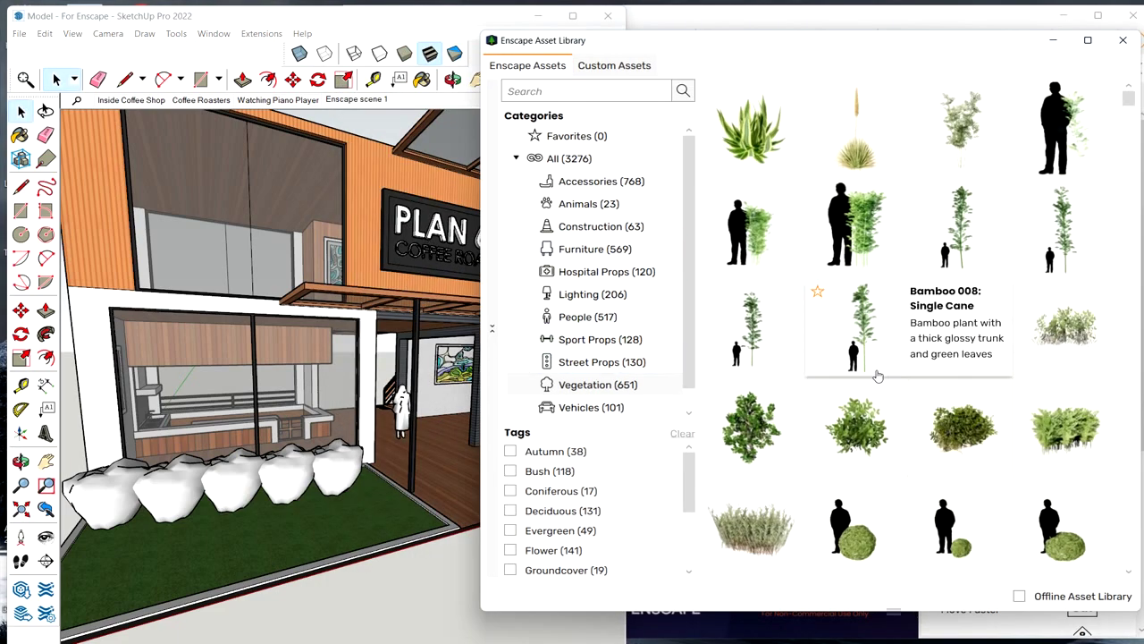
{"action": "scroll", "coordinate": [885, 313], "scroll_direction": "down", "scroll_amount": 3}
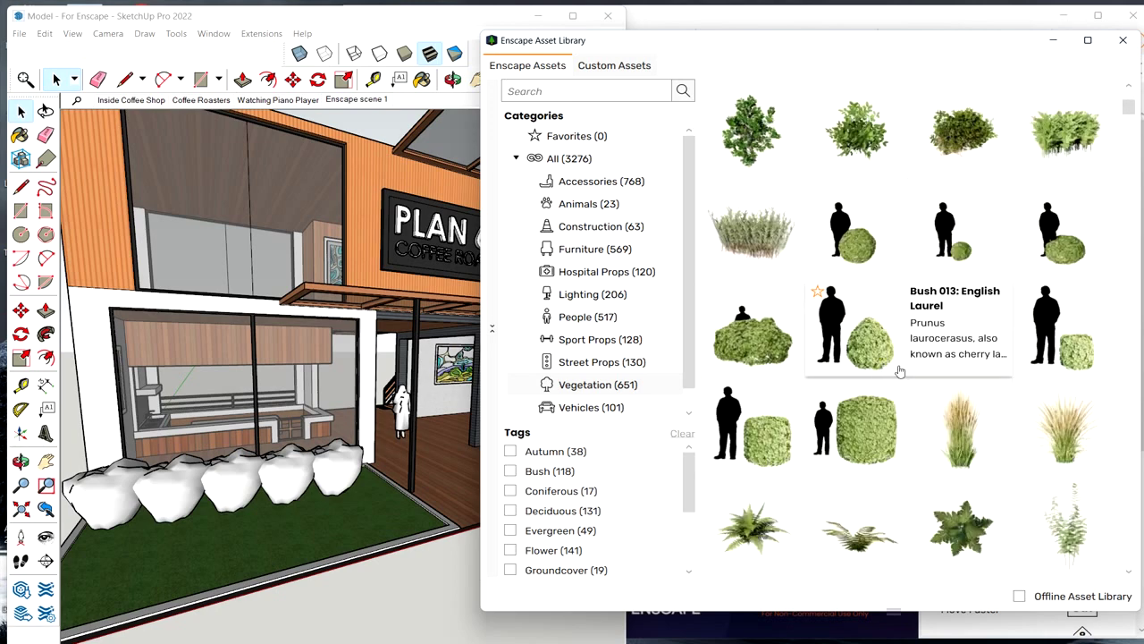
{"action": "mouse_move", "coordinate": [1066, 452]}
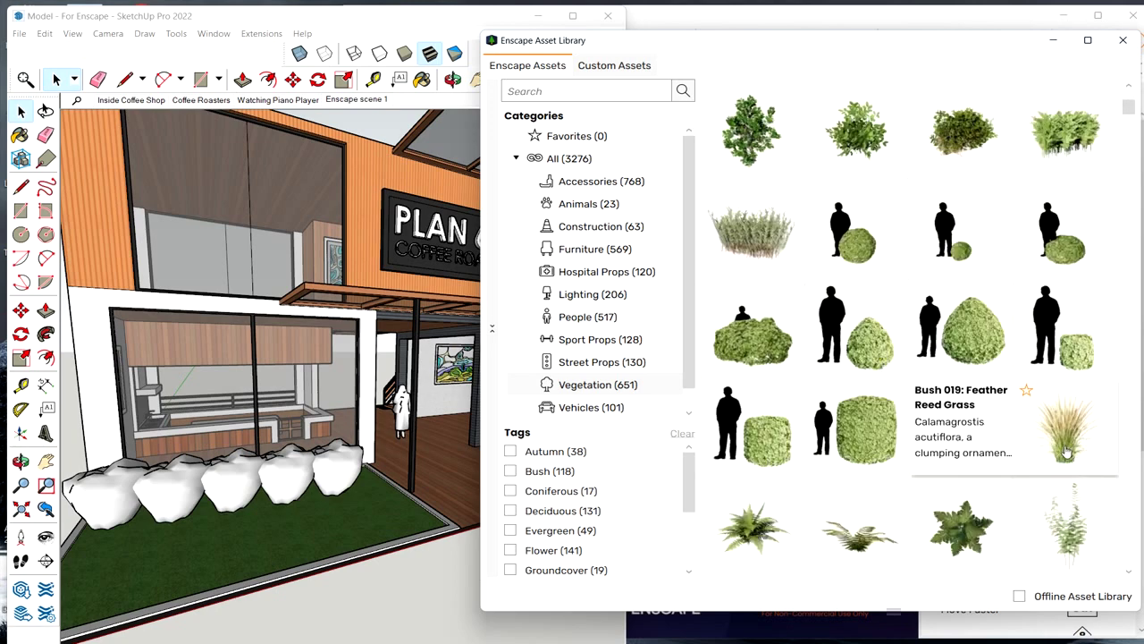
{"action": "left_click", "coordinate": [1065, 453]}
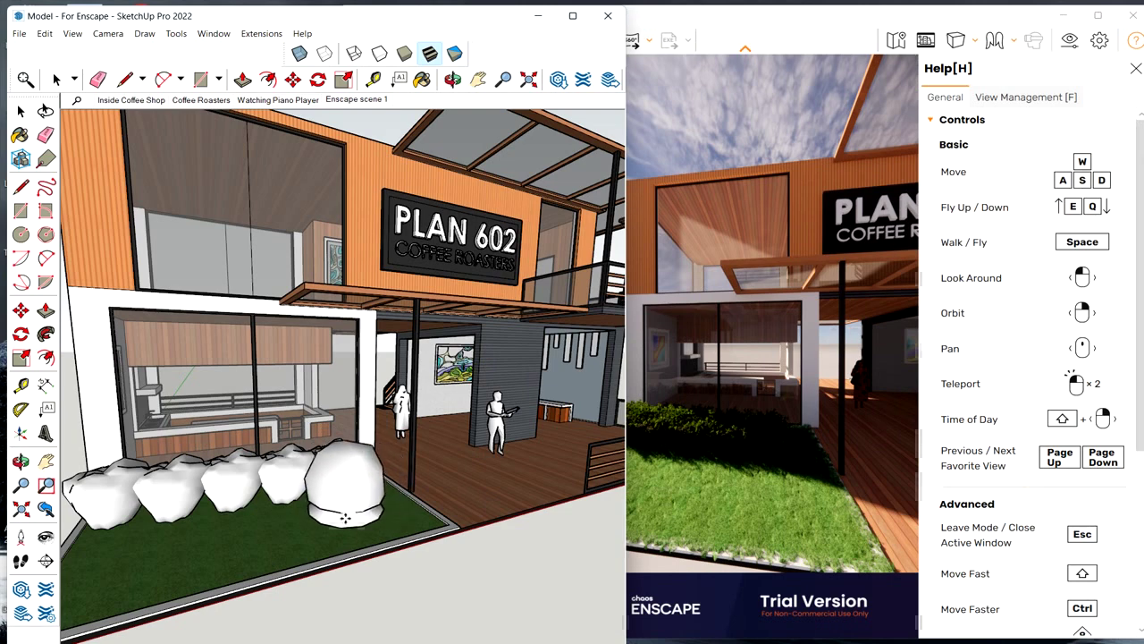
{"action": "left_click", "coordinate": [256, 529]}
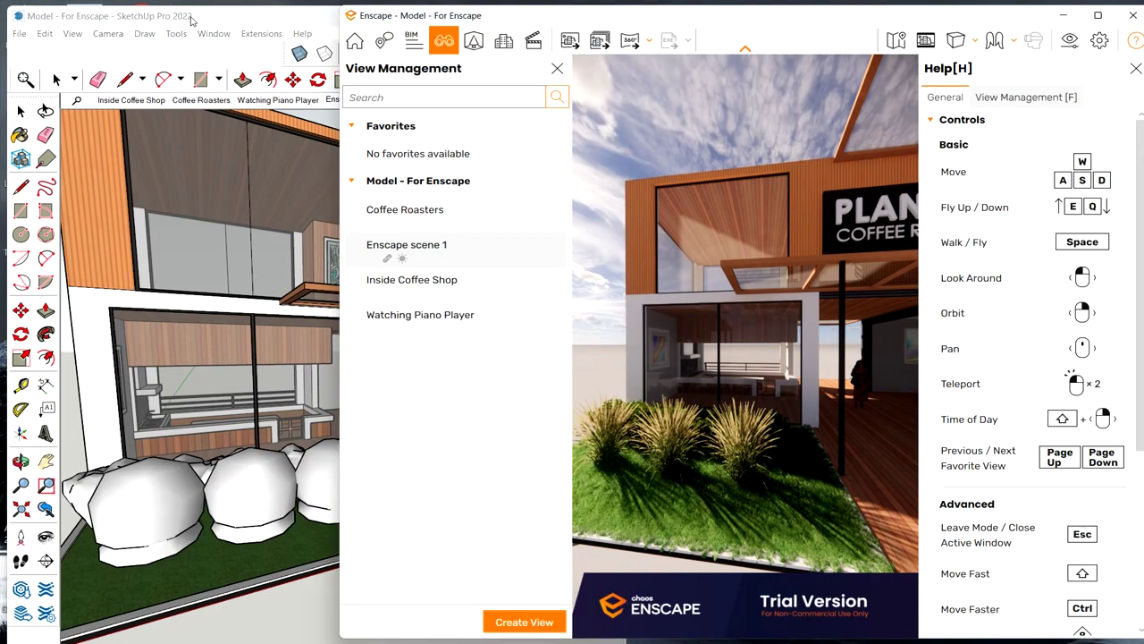
{"action": "left_click", "coordinate": [266, 16]}
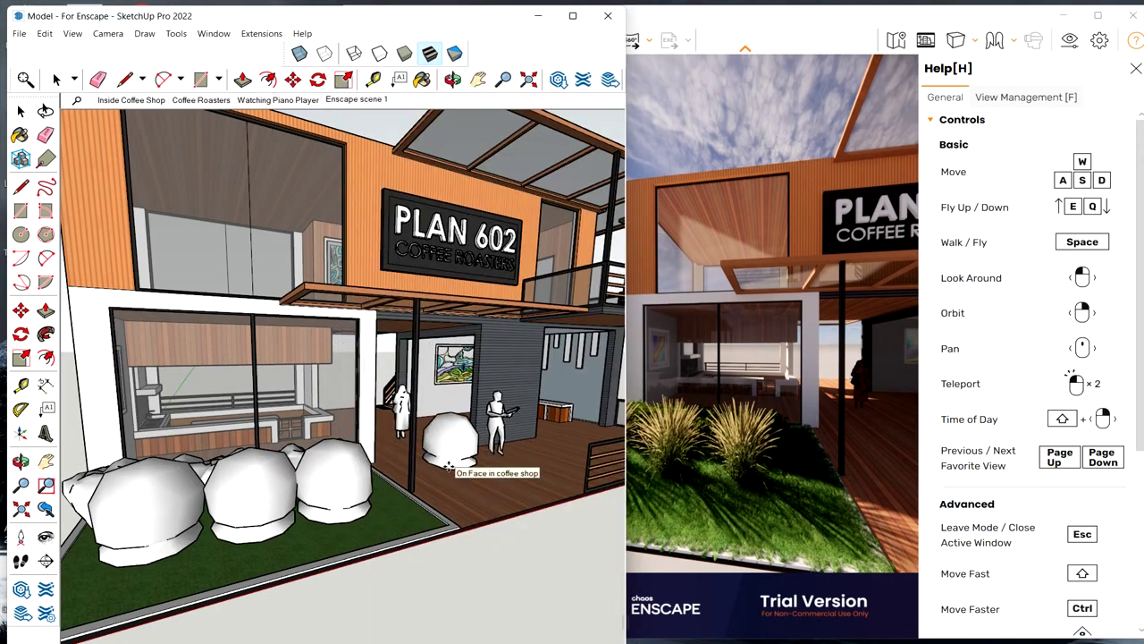
{"action": "key", "text": "Escape"}
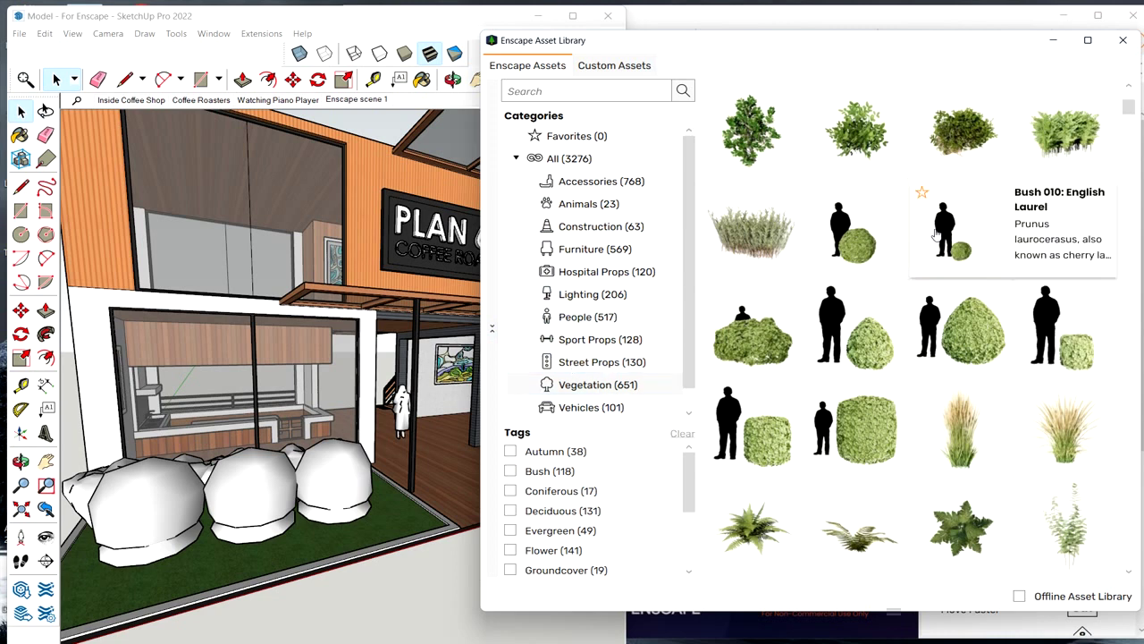
Step: Filter the Vegetation assets by the Coniferous tag
{"action": "mouse_move", "coordinate": [691, 477]}
{"action": "left_mouse_down"}
{"action": "mouse_move", "coordinate": [684, 529]}
{"action": "mouse_move", "coordinate": [684, 478]}
{"action": "left_mouse_up"}
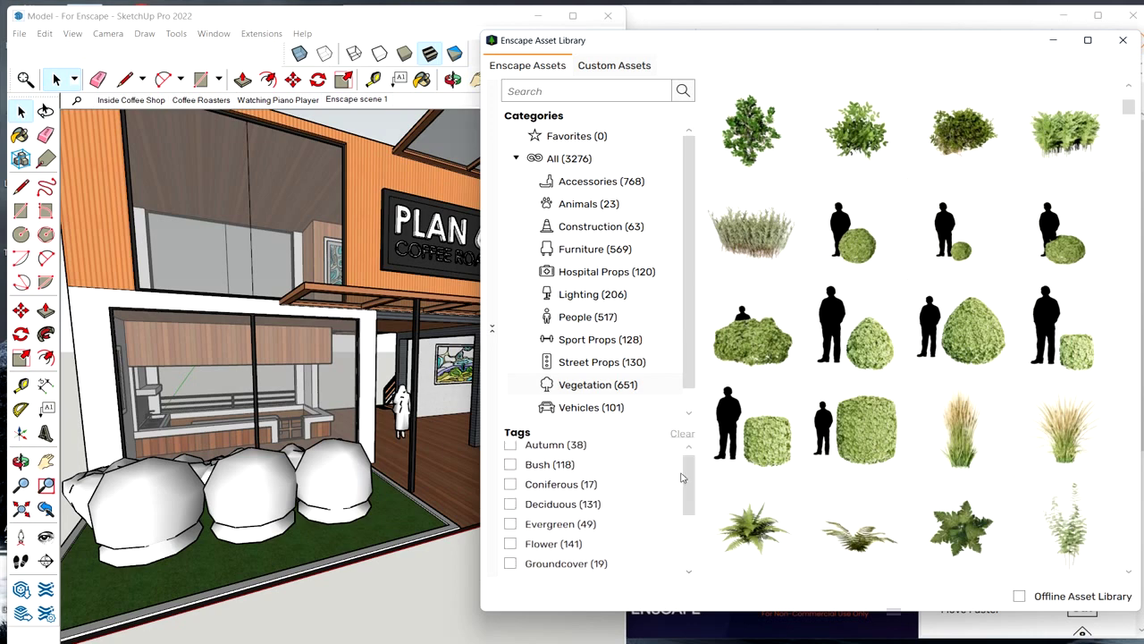
{"action": "left_click", "coordinate": [541, 483]}
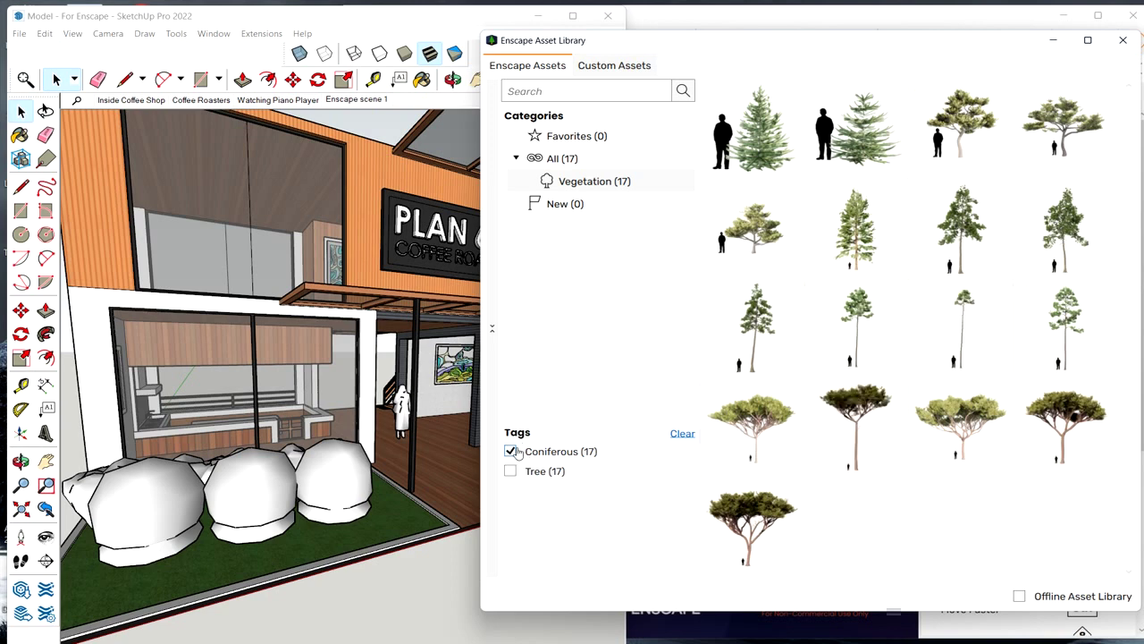
Step: Look over the coniferous tree assets and clear the Coniferous tag filter
{"action": "mouse_move", "coordinate": [918, 236]}
{"action": "mouse_move", "coordinate": [868, 168]}
{"action": "left_click", "coordinate": [511, 452]}
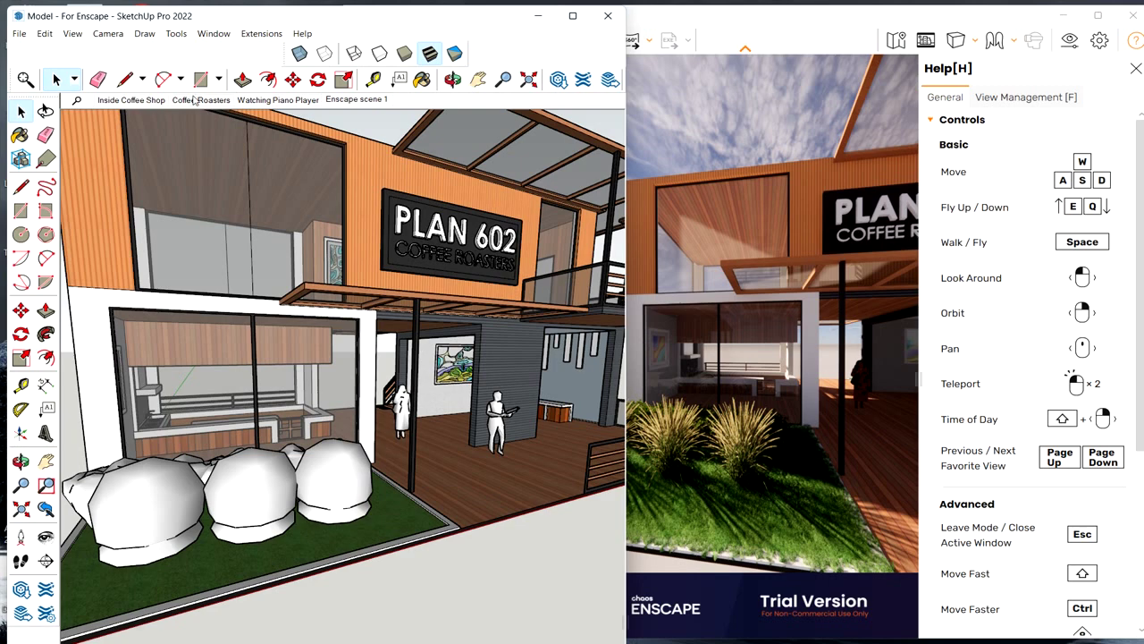
Step: Examine the round pool, wooden trough and wooden barrel outside the teal building in the SketchUp model
{"action": "scroll", "coordinate": [472, 433], "scroll_direction": "down", "scroll_amount": 6}
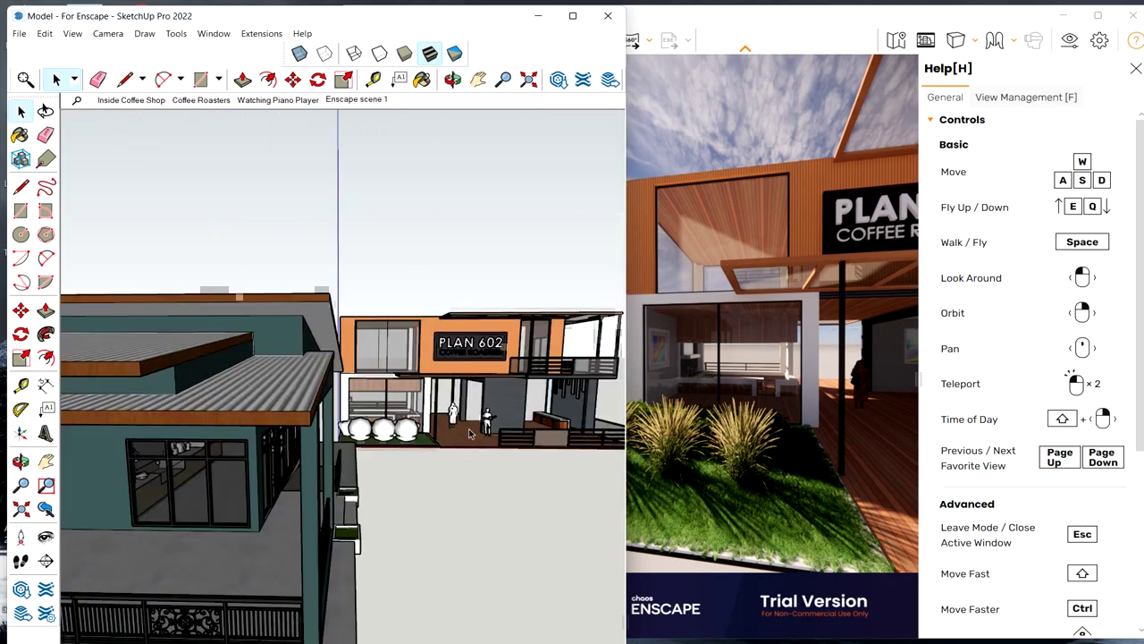
{"action": "mouse_move", "coordinate": [471, 434]}
{"action": "middle_mouse_down"}
{"action": "mouse_move", "coordinate": [368, 498]}
{"action": "mouse_move", "coordinate": [465, 455]}
{"action": "mouse_move", "coordinate": [470, 478]}
{"action": "mouse_move", "coordinate": [394, 470]}
{"action": "middle_mouse_up"}
{"action": "scroll", "coordinate": [367, 498], "scroll_direction": "down", "scroll_amount": 5}
{"action": "left_click", "coordinate": [832, 25]}
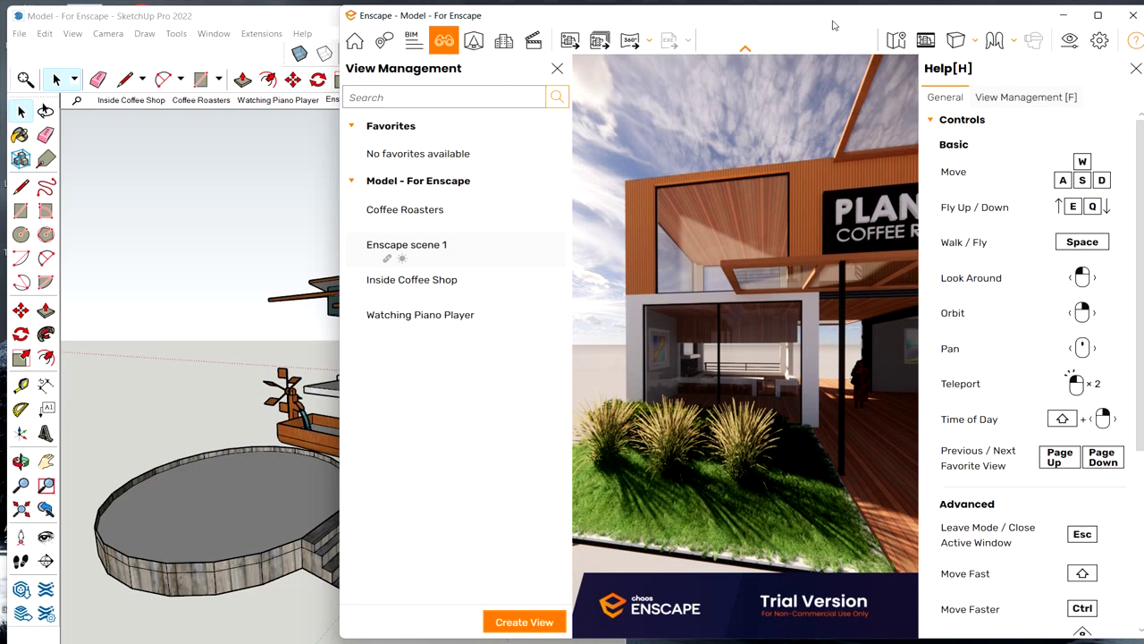
{"action": "left_click", "coordinate": [255, 18]}
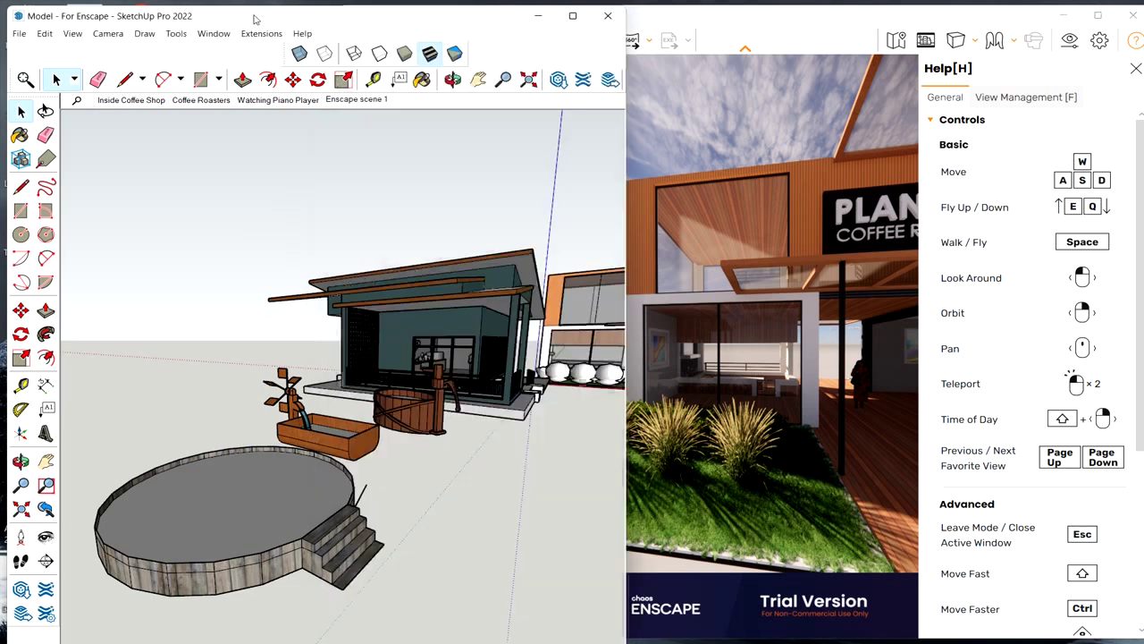
{"action": "mouse_move", "coordinate": [485, 502]}
{"action": "middle_mouse_down"}
{"action": "mouse_move", "coordinate": [463, 472]}
{"action": "mouse_move", "coordinate": [472, 492]}
{"action": "middle_mouse_up"}
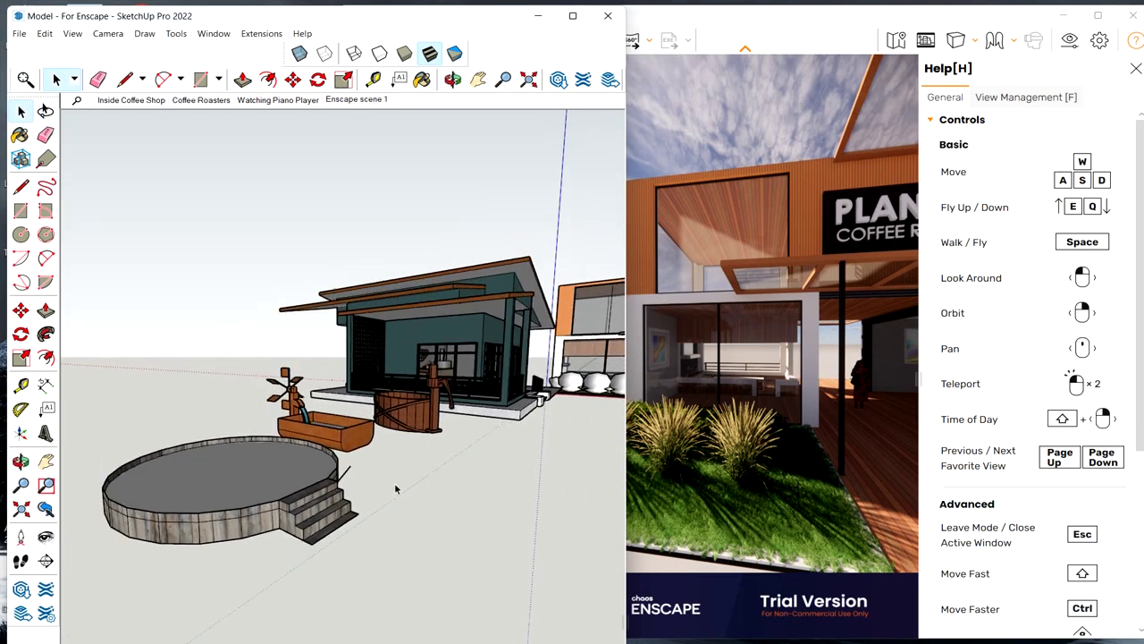
{"action": "scroll", "coordinate": [276, 476], "scroll_direction": "up", "scroll_amount": 4}
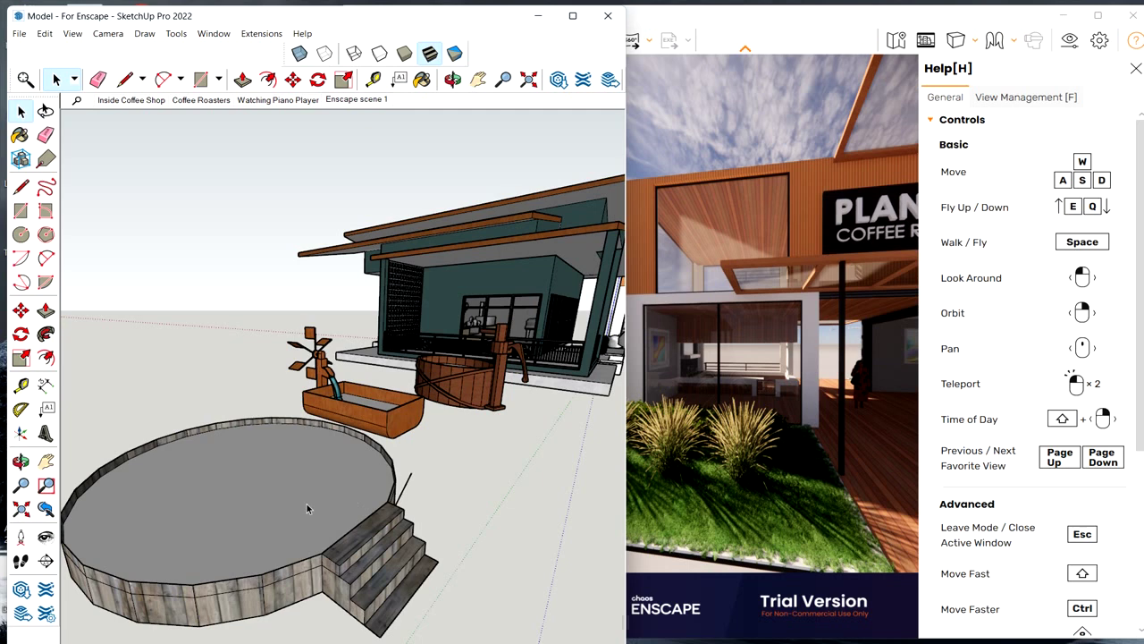
Step: Create a new light blue SketchUp material named Water Material 1
{"action": "left_click", "coordinate": [842, 19]}
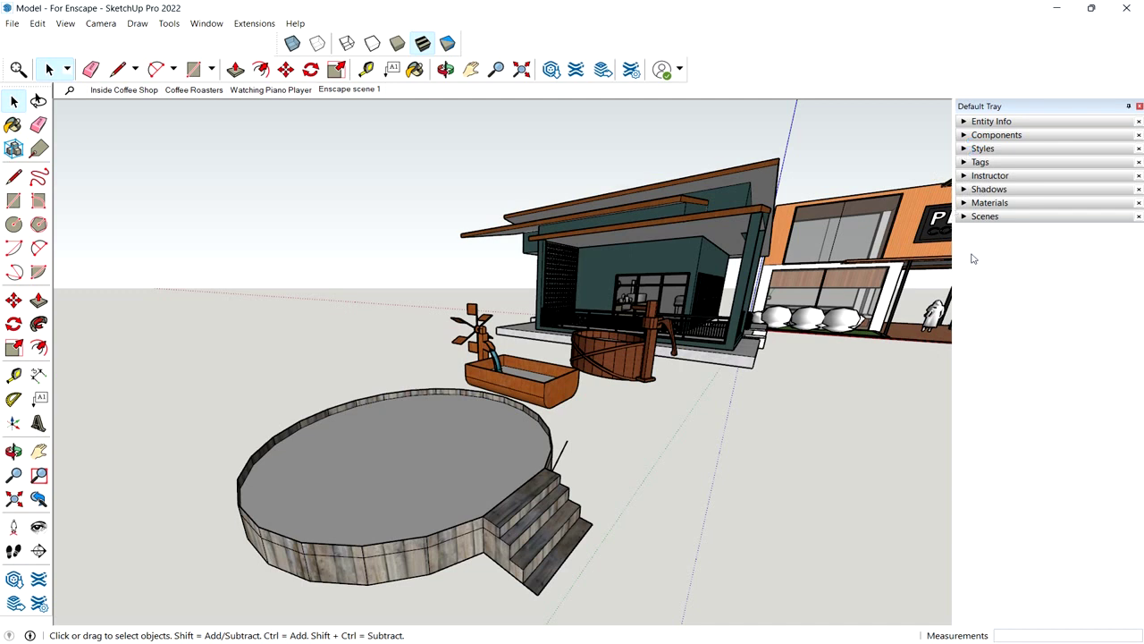
{"action": "left_click", "coordinate": [965, 203]}
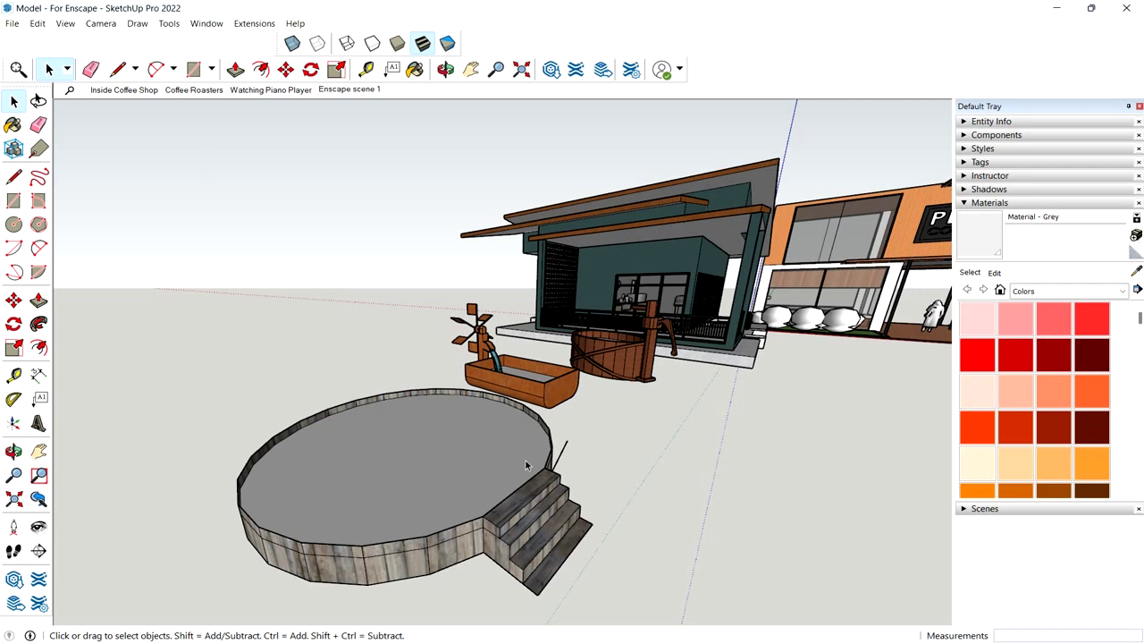
{"action": "left_click", "coordinate": [1136, 235]}
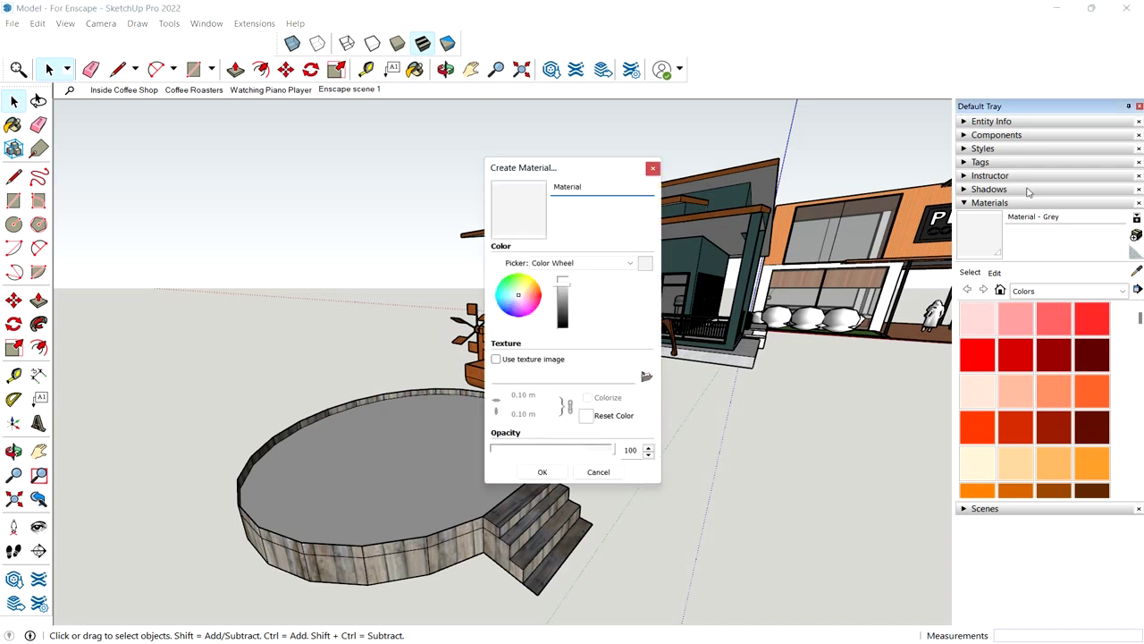
{"action": "double_click", "coordinate": [596, 188]}
{"action": "type", "text": "Water Material"}
{"action": "left_click", "coordinate": [518, 211]}
{"action": "left_click_drag", "start_coordinate": [517, 296], "coordinate": [516, 302]}
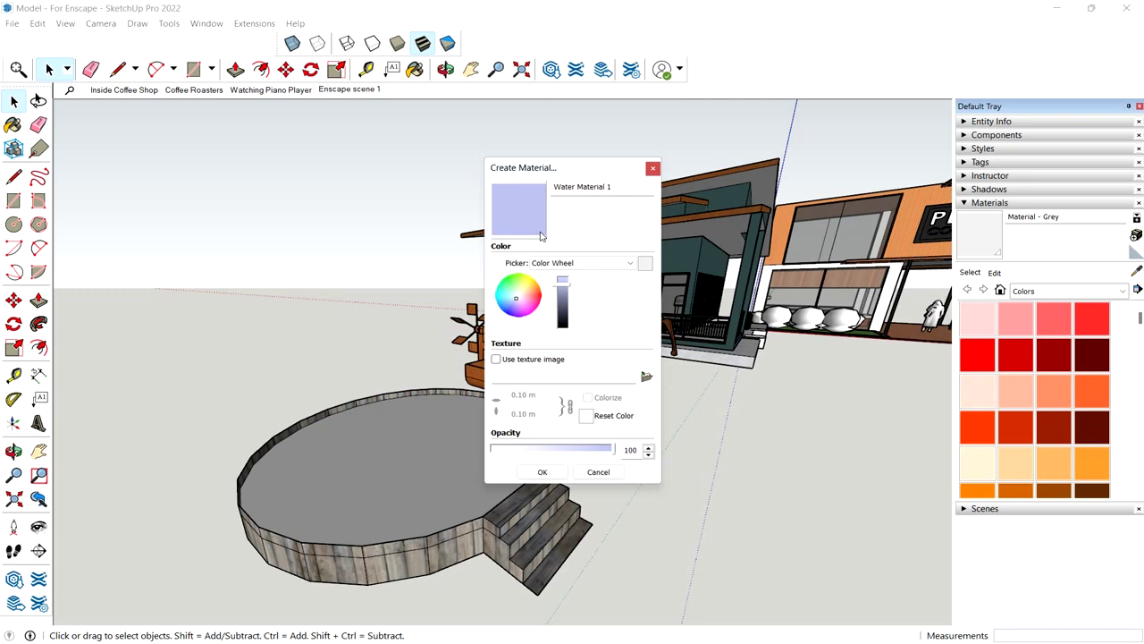
{"action": "left_click", "coordinate": [542, 472]}
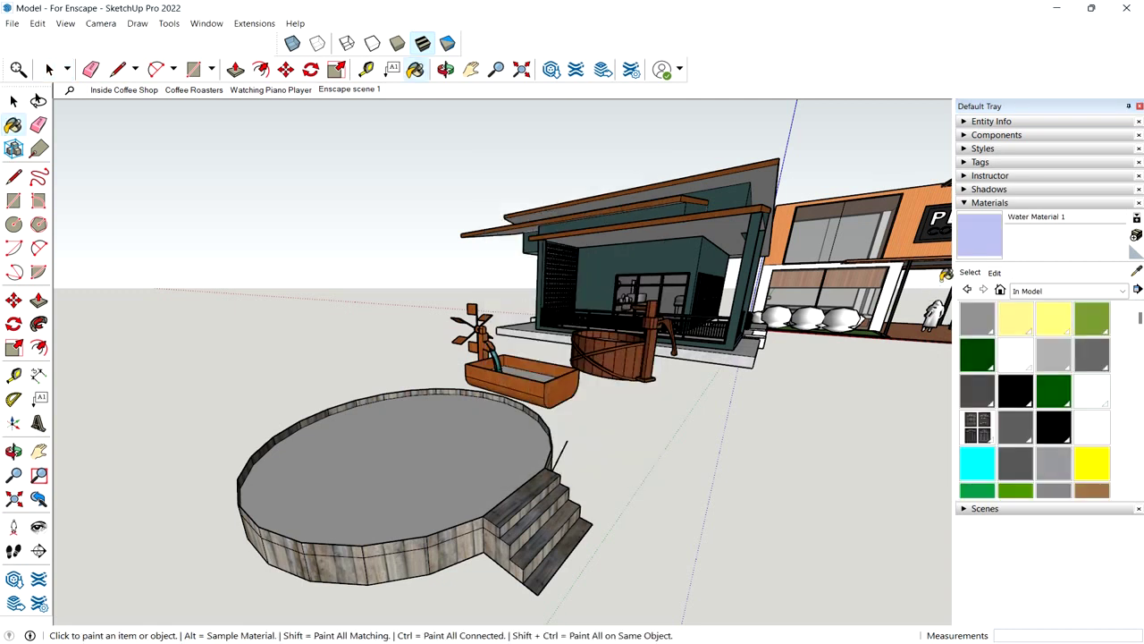
Step: Paint the water surfaces of the round pool, the wooden trough and the wooden barrel with Water Material 1
{"action": "left_click", "coordinate": [485, 416]}
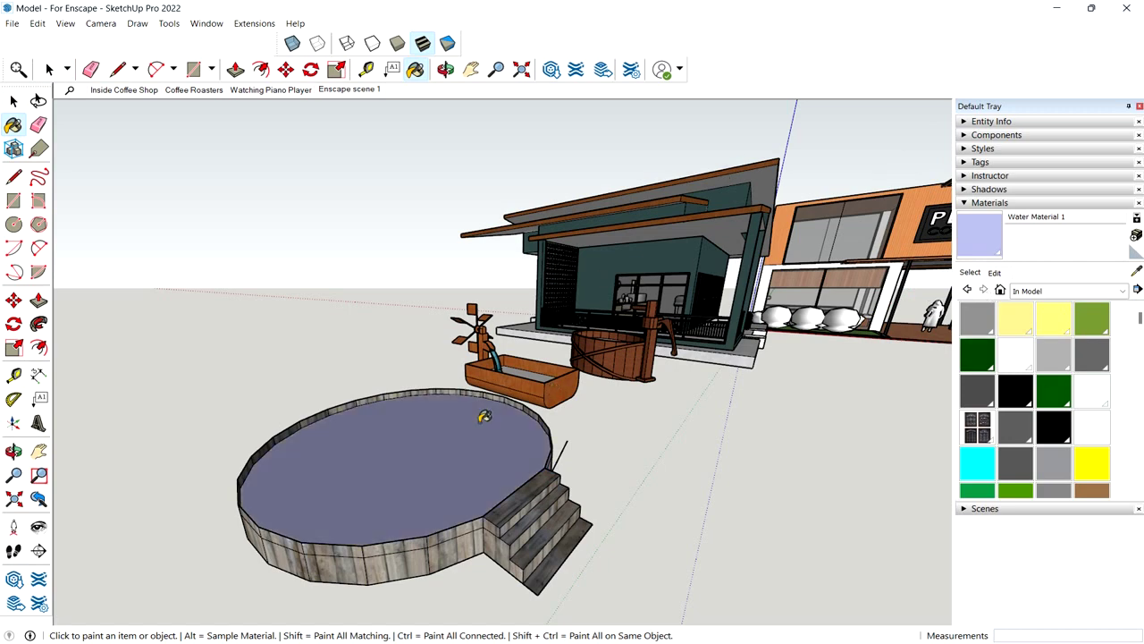
{"action": "middle_click_drag", "start_coordinate": [585, 401], "coordinate": [542, 434]}
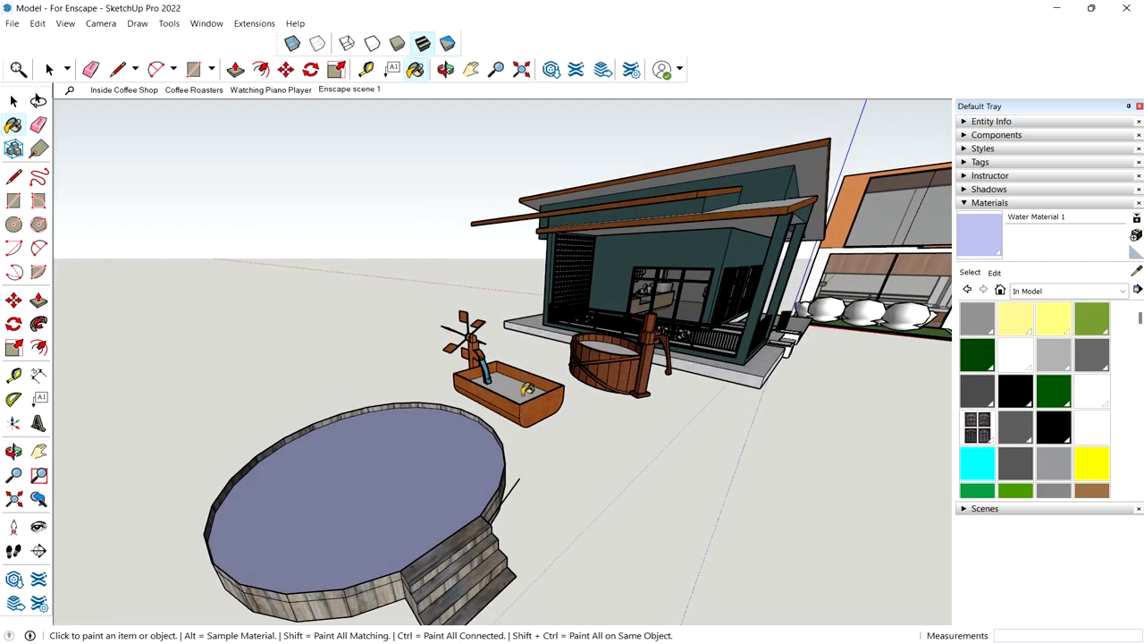
{"action": "left_click", "coordinate": [527, 389]}
{"action": "scroll", "coordinate": [576, 355], "scroll_direction": "up", "scroll_amount": 3}
{"action": "scroll", "coordinate": [626, 337], "scroll_direction": "up", "scroll_amount": 1}
{"action": "left_click", "coordinate": [631, 337]}
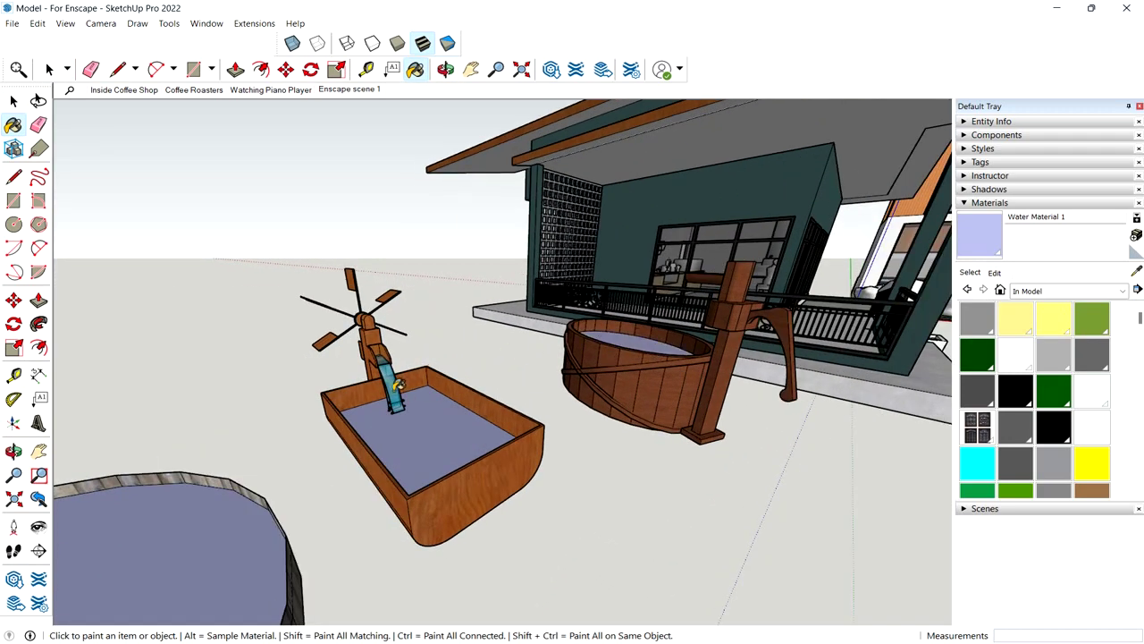
{"action": "scroll", "coordinate": [551, 549], "scroll_direction": "down", "scroll_amount": 1}
{"action": "middle_click_drag", "start_coordinate": [552, 549], "coordinate": [582, 510]}
{"action": "scroll", "coordinate": [582, 443], "scroll_direction": "down", "scroll_amount": 2}
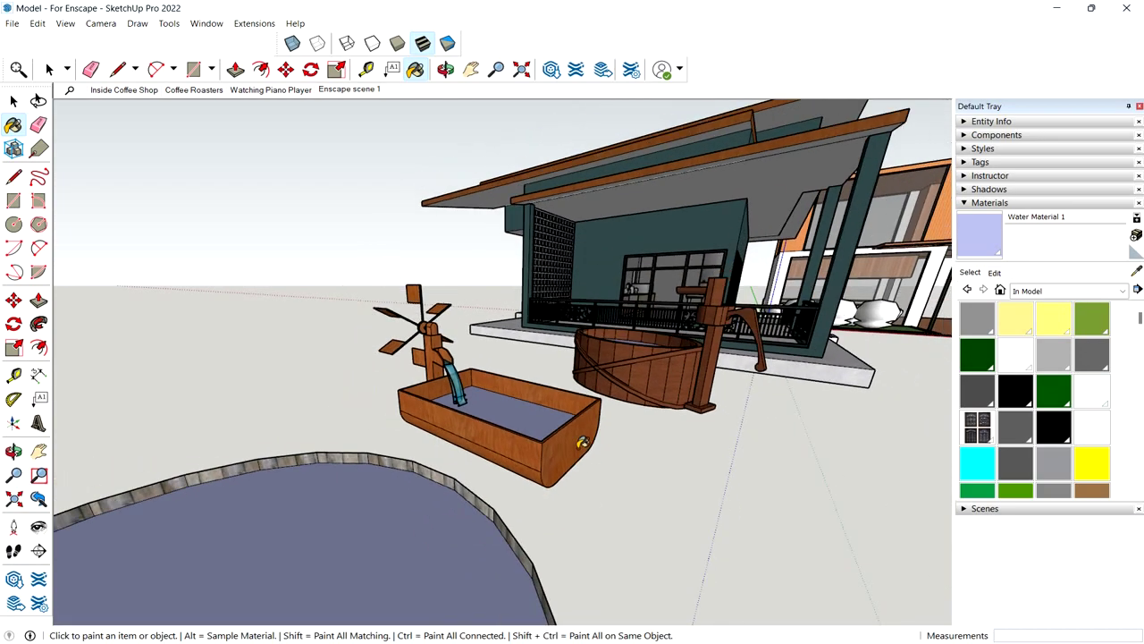
{"action": "scroll", "coordinate": [584, 443], "scroll_direction": "down", "scroll_amount": 3}
{"action": "mouse_move", "coordinate": [584, 444]}
{"action": "middle_mouse_down"}
{"action": "mouse_move", "coordinate": [616, 449]}
{"action": "mouse_move", "coordinate": [615, 417]}
{"action": "middle_mouse_up"}
{"action": "scroll", "coordinate": [587, 401], "scroll_direction": "up", "scroll_amount": 1}
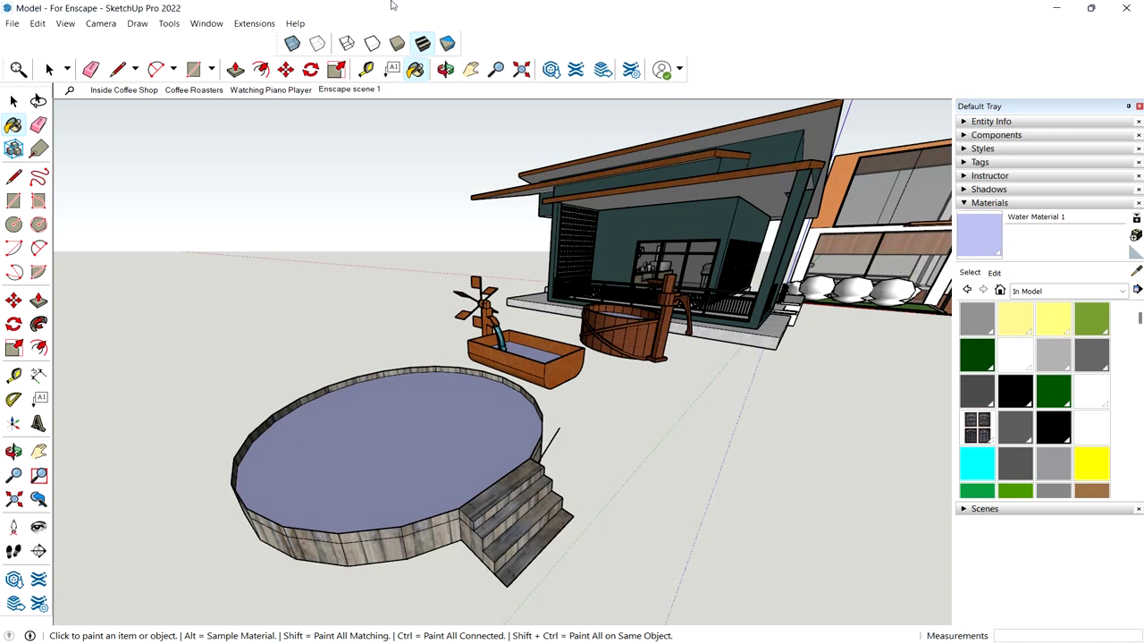
Step: Open the Enscape Material Editor and select Water Material 1 from the materials list for editing
{"action": "left_click", "coordinate": [236, 24]}
{"action": "mouse_move", "coordinate": [332, 93]}
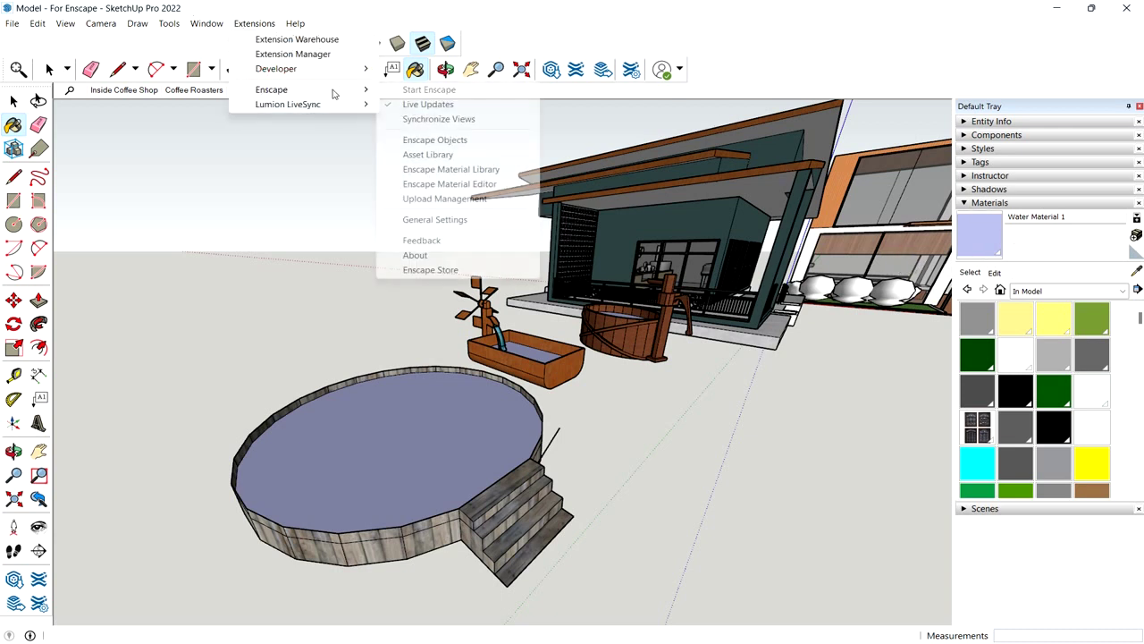
{"action": "left_click", "coordinate": [490, 183]}
{"action": "scroll", "coordinate": [512, 359], "scroll_direction": "down", "scroll_amount": 20}
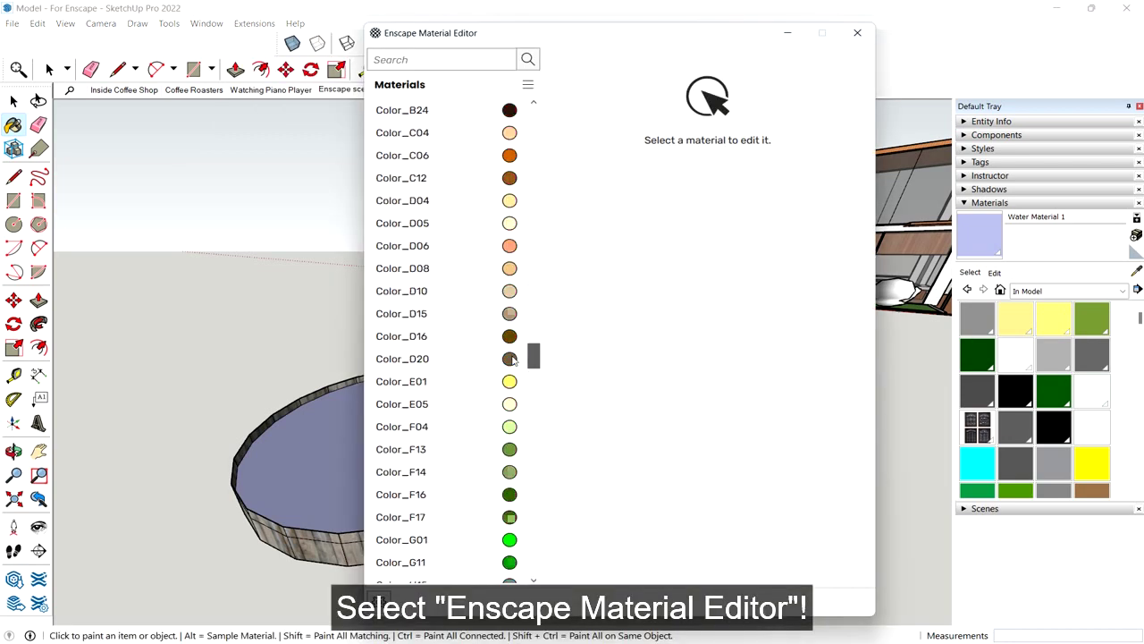
{"action": "left_click_drag", "start_coordinate": [513, 362], "coordinate": [514, 188]}
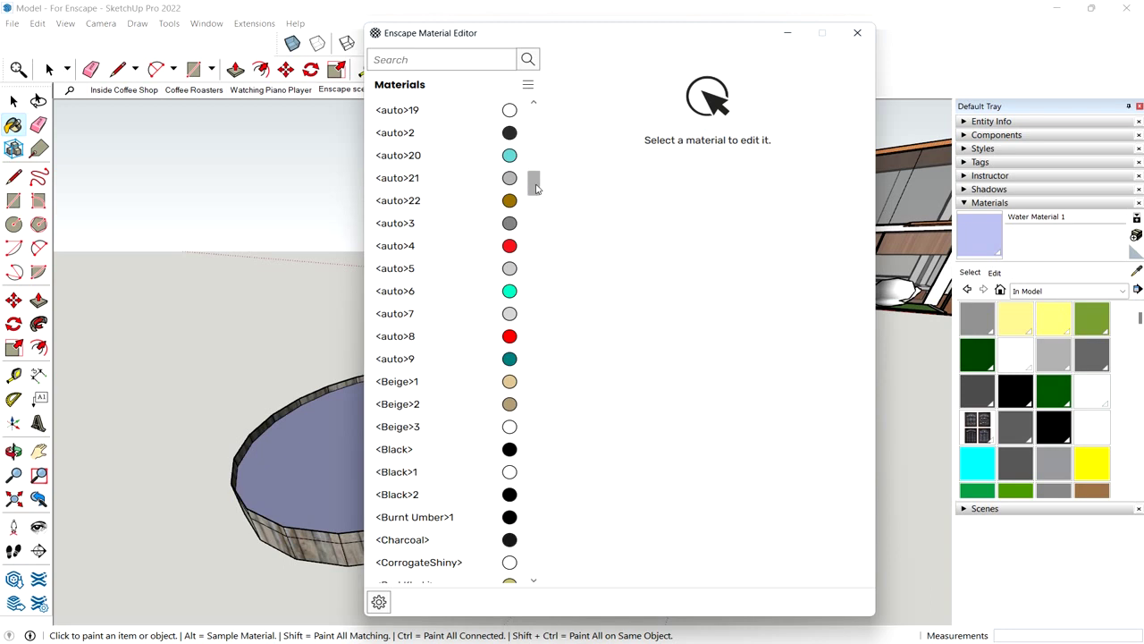
{"action": "left_click_drag", "start_coordinate": [536, 188], "coordinate": [519, 284]}
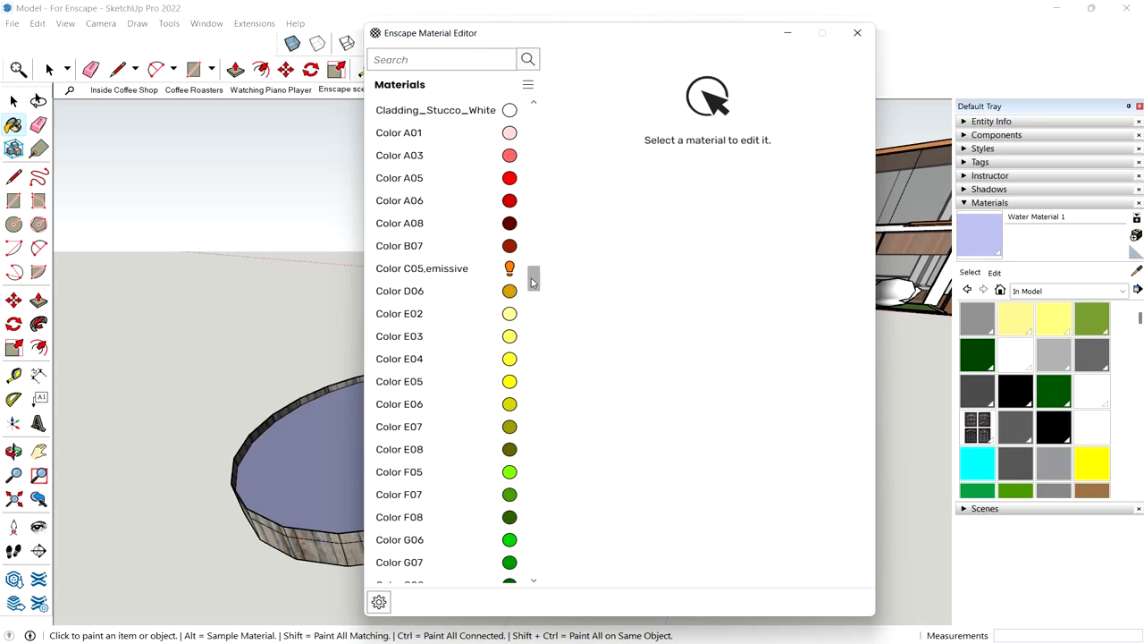
{"action": "left_click_drag", "start_coordinate": [539, 282], "coordinate": [530, 558]}
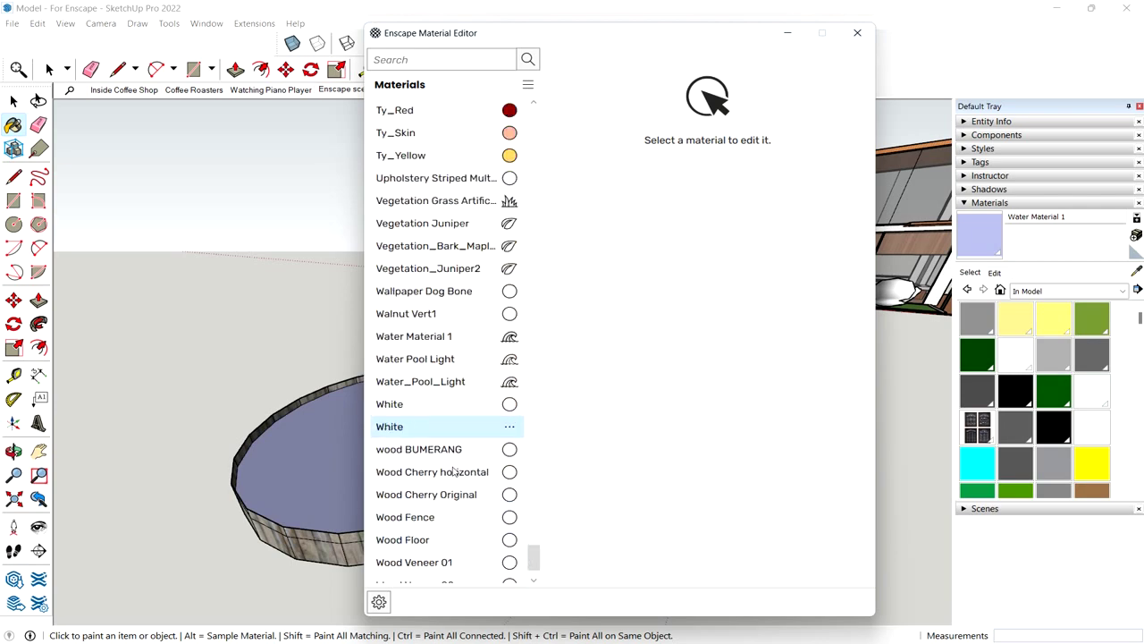
{"action": "left_click", "coordinate": [424, 340]}
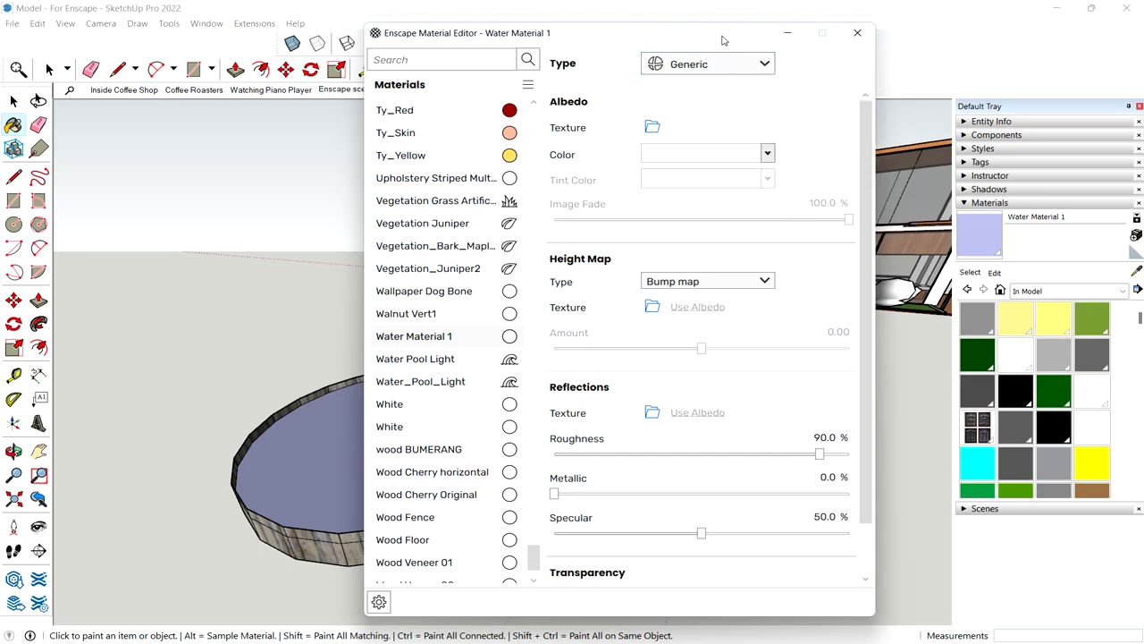
{"action": "left_click_drag", "start_coordinate": [723, 38], "coordinate": [519, 41]}
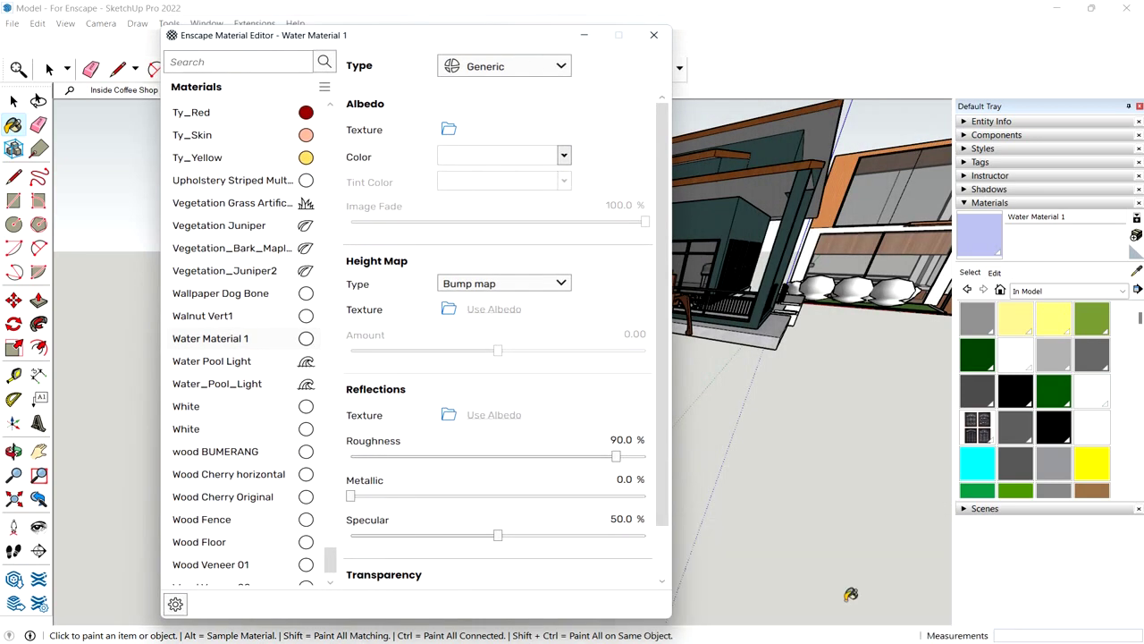
Step: Set Water Material 1's type to Water and its water color to blue
{"action": "mouse_move", "coordinate": [867, 624]}
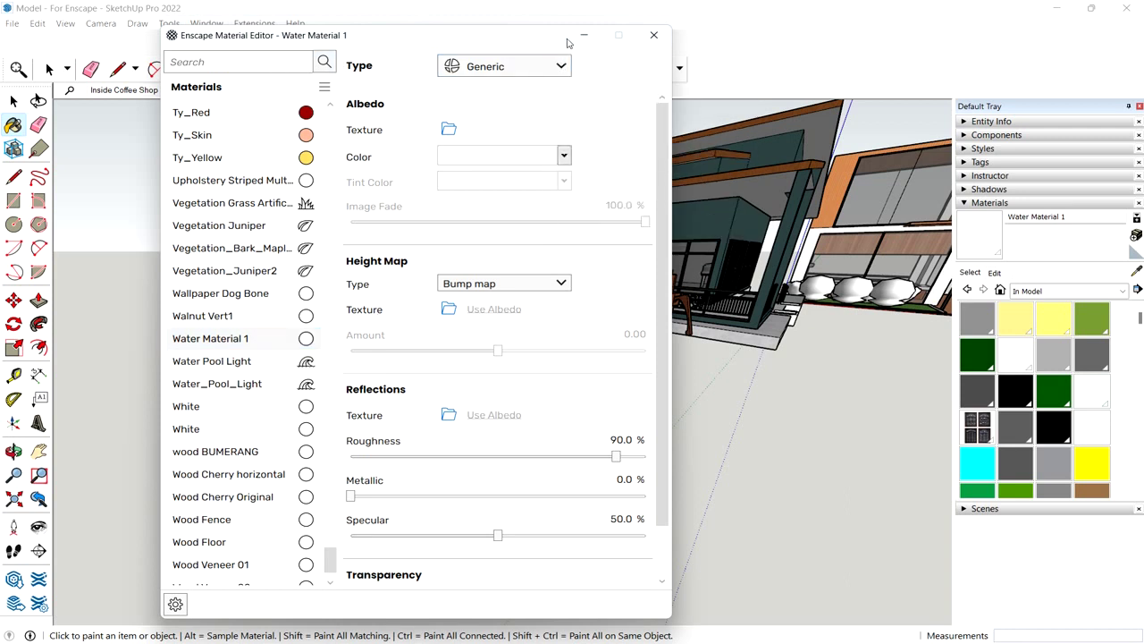
{"action": "left_click", "coordinate": [562, 67]}
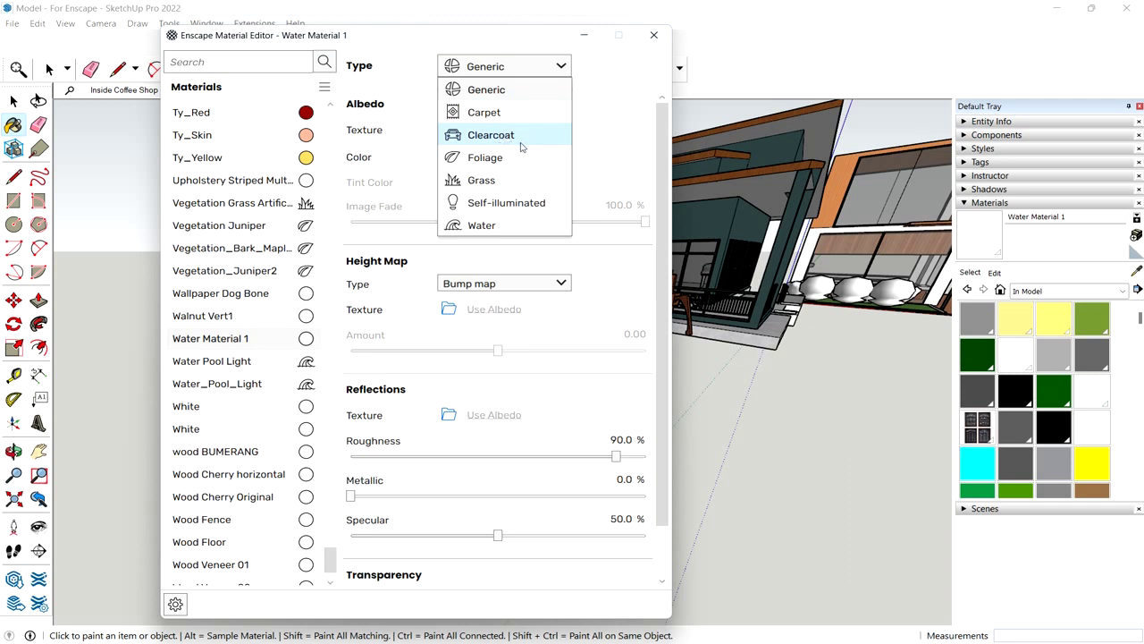
{"action": "left_click", "coordinate": [481, 226]}
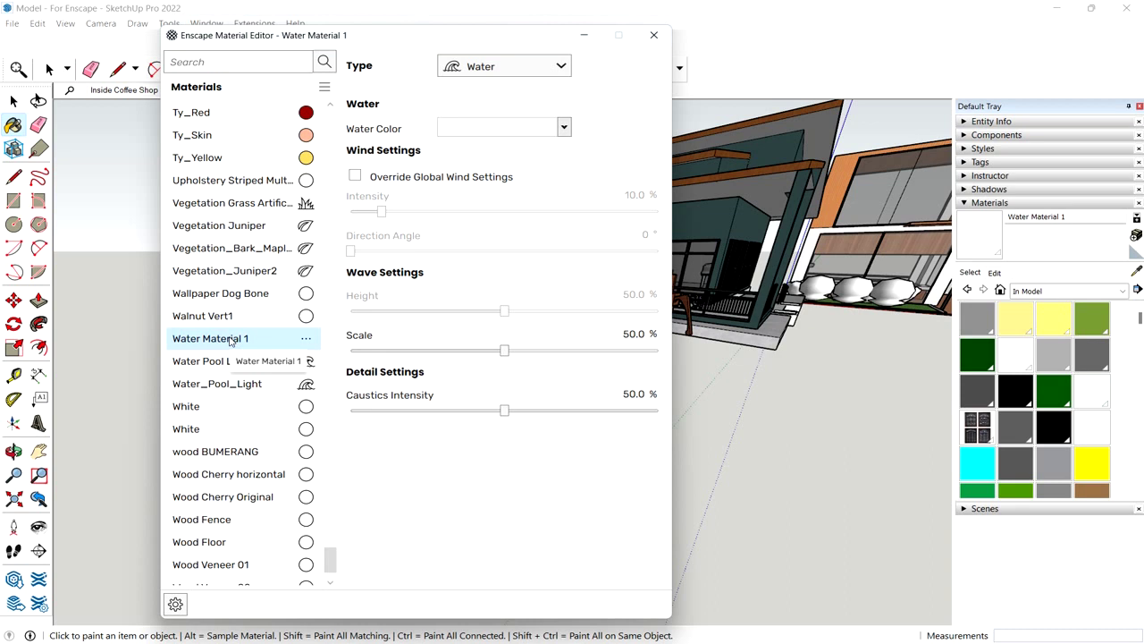
{"action": "left_click", "coordinate": [564, 128]}
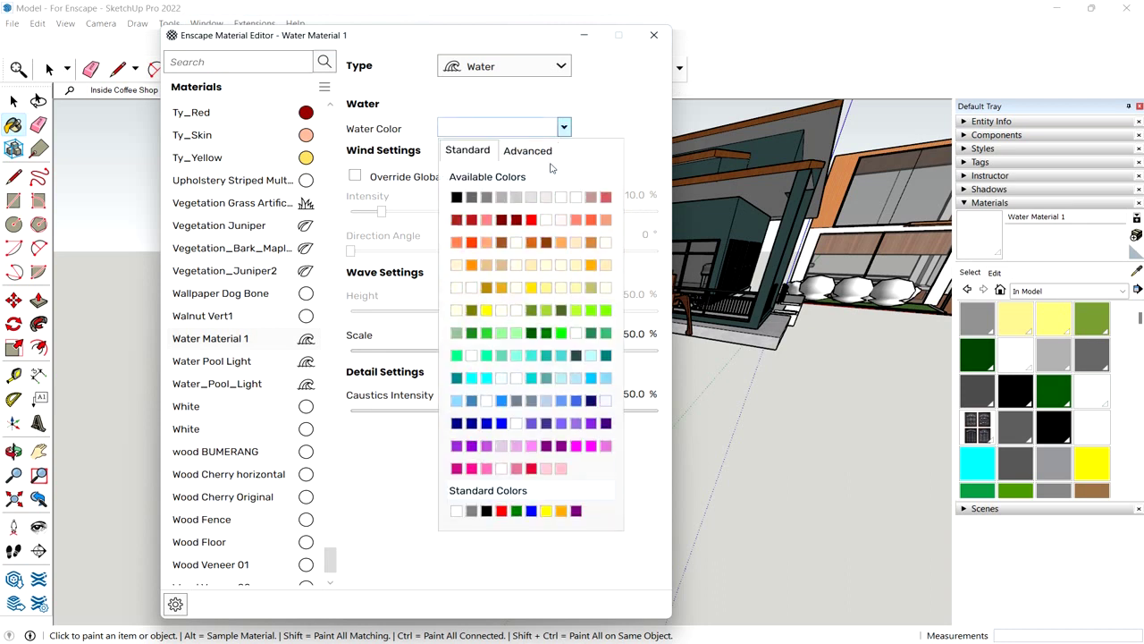
{"action": "left_click", "coordinate": [502, 423]}
Step: Switch to the Enscape render and inspect the water surface of the round pool
{"action": "mouse_move", "coordinate": [809, 642]}
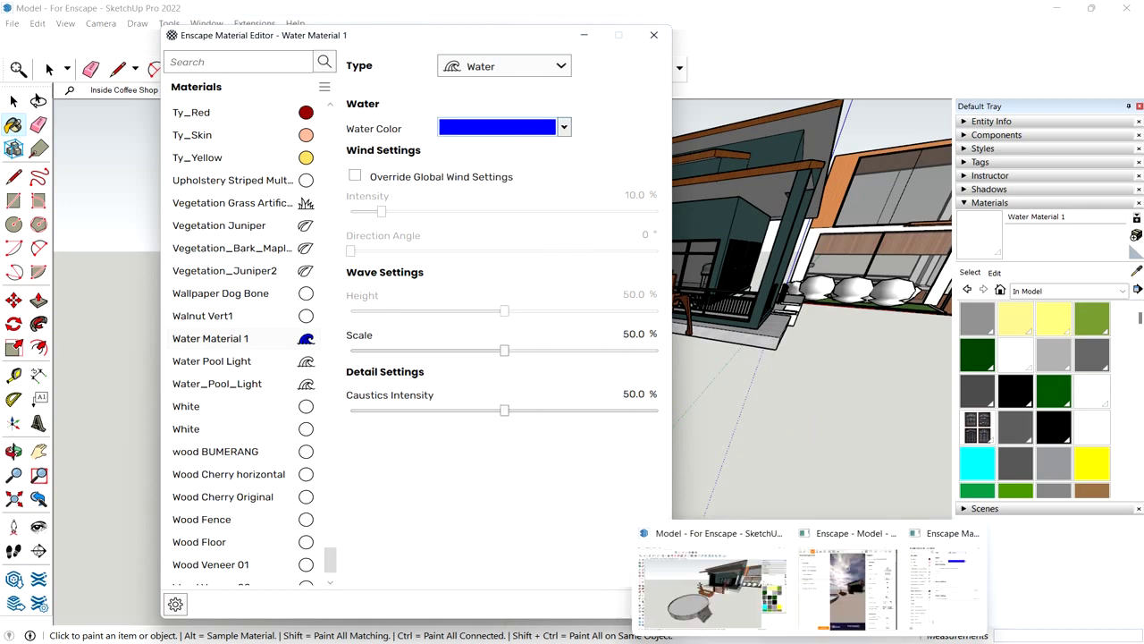
{"action": "left_click", "coordinate": [848, 581]}
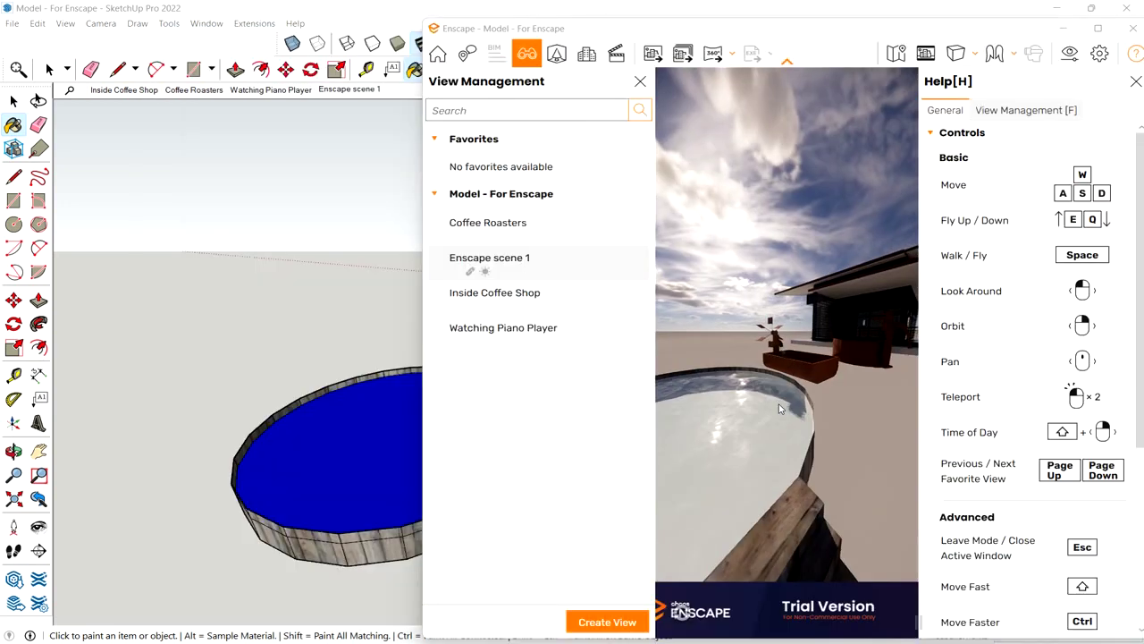
{"action": "scroll", "coordinate": [781, 409], "scroll_direction": "down", "scroll_amount": 4}
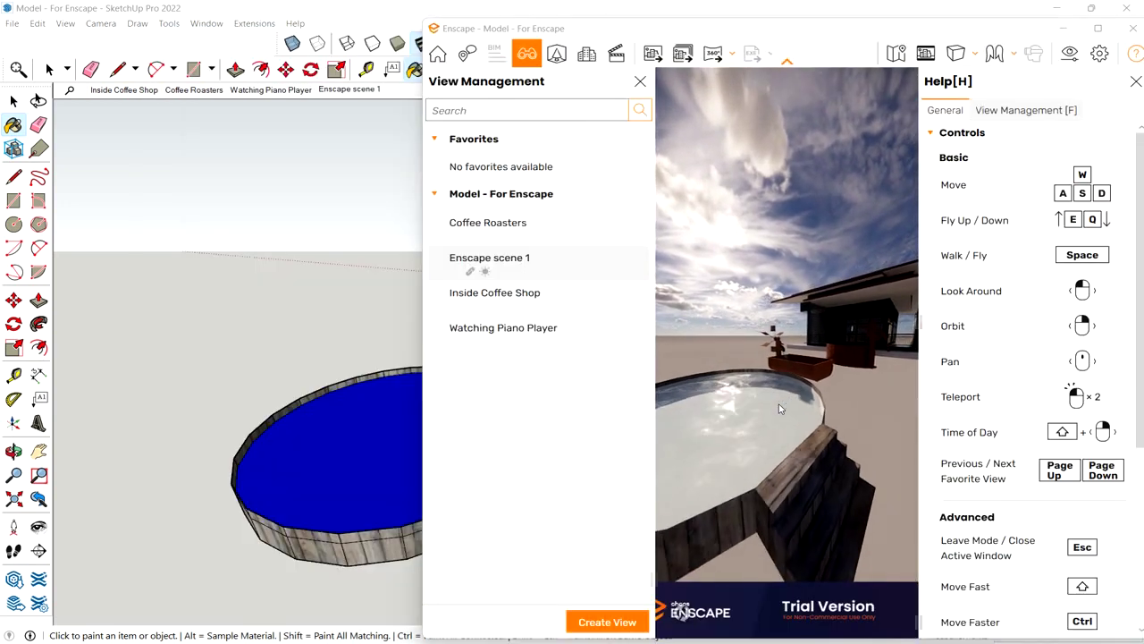
{"action": "scroll", "coordinate": [781, 408], "scroll_direction": "down", "scroll_amount": 3}
{"action": "right_click_drag", "start_coordinate": [780, 408], "coordinate": [788, 456]}
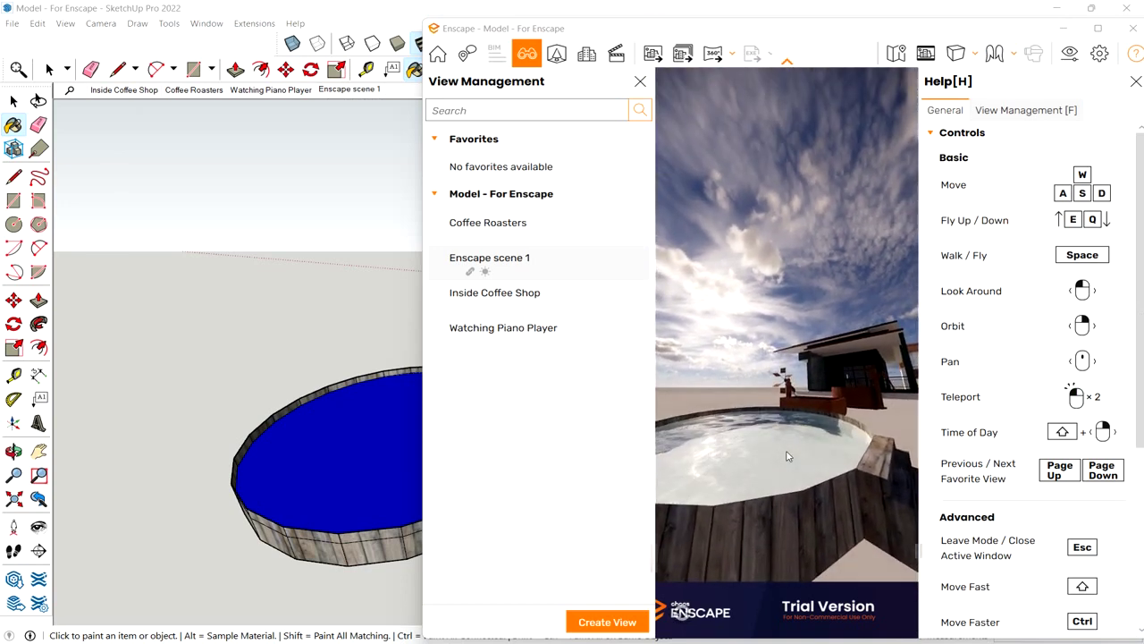
Step: Switch back to SketchUp, open the Enscape Material Editor and set Water Material 1's water color to red
{"action": "key", "text": "alt+Tab"}
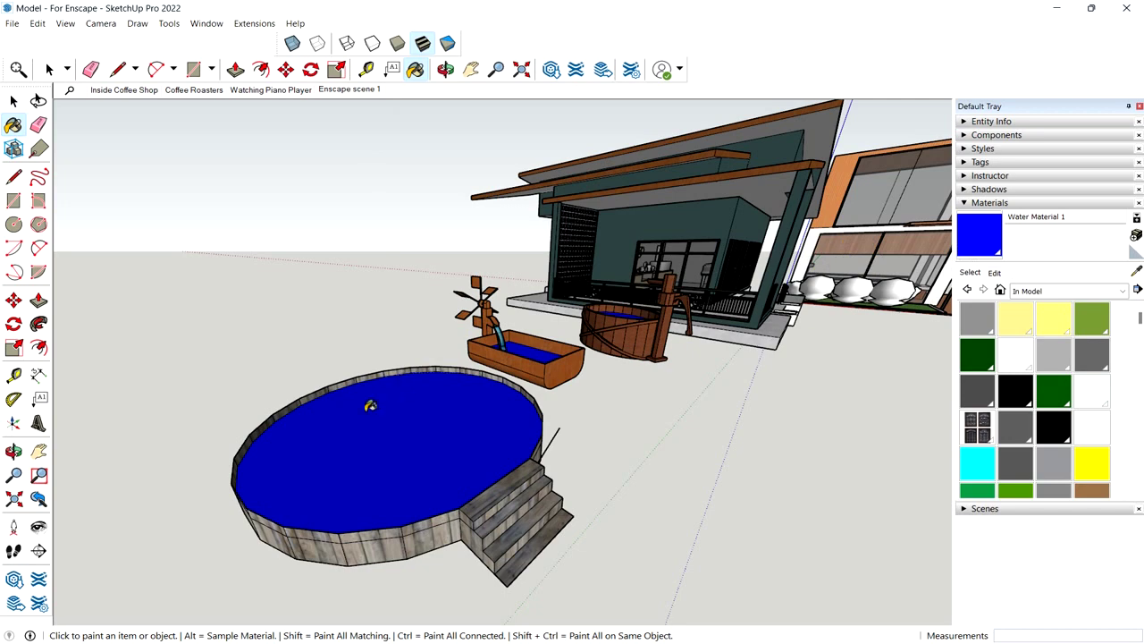
{"action": "left_click", "coordinate": [254, 23]}
{"action": "mouse_move", "coordinate": [271, 89]}
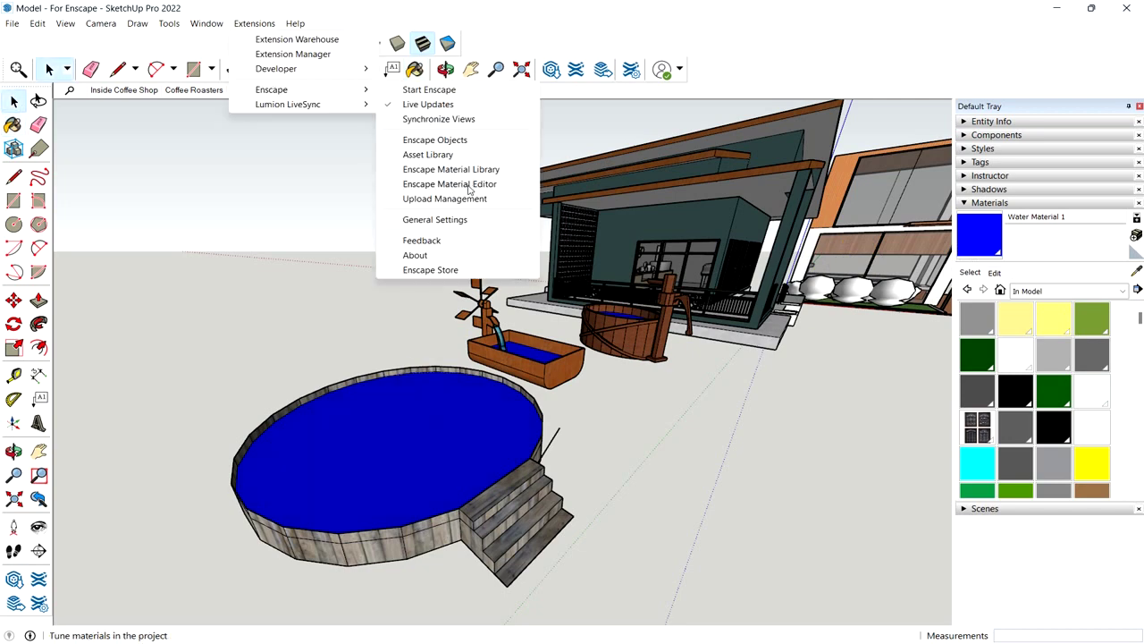
{"action": "left_click", "coordinate": [450, 185]}
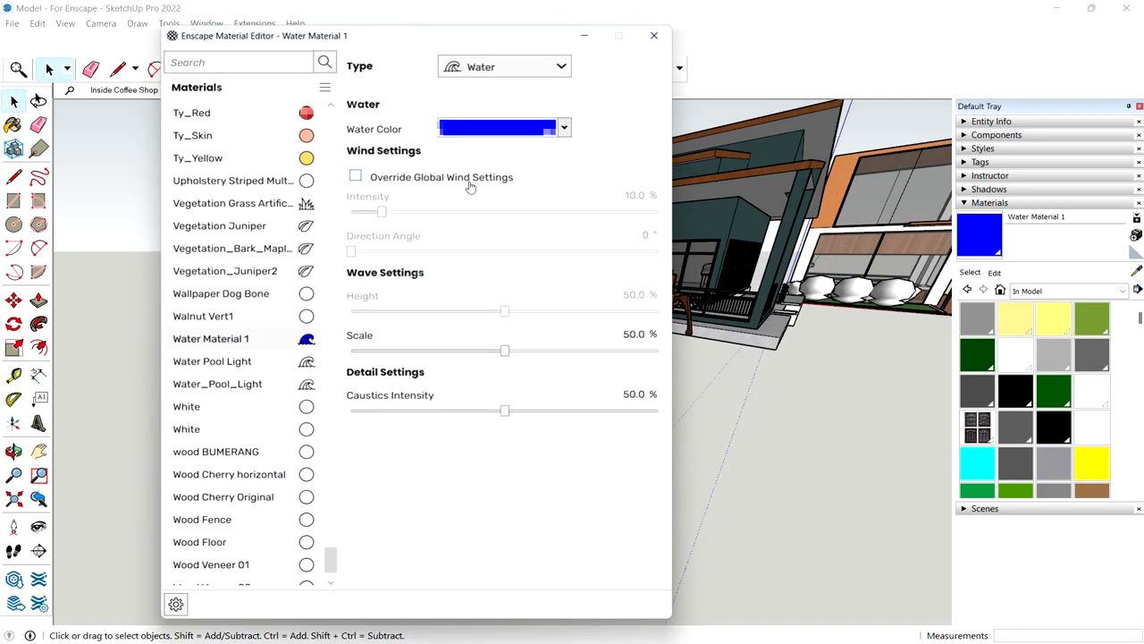
{"action": "left_click", "coordinate": [563, 129]}
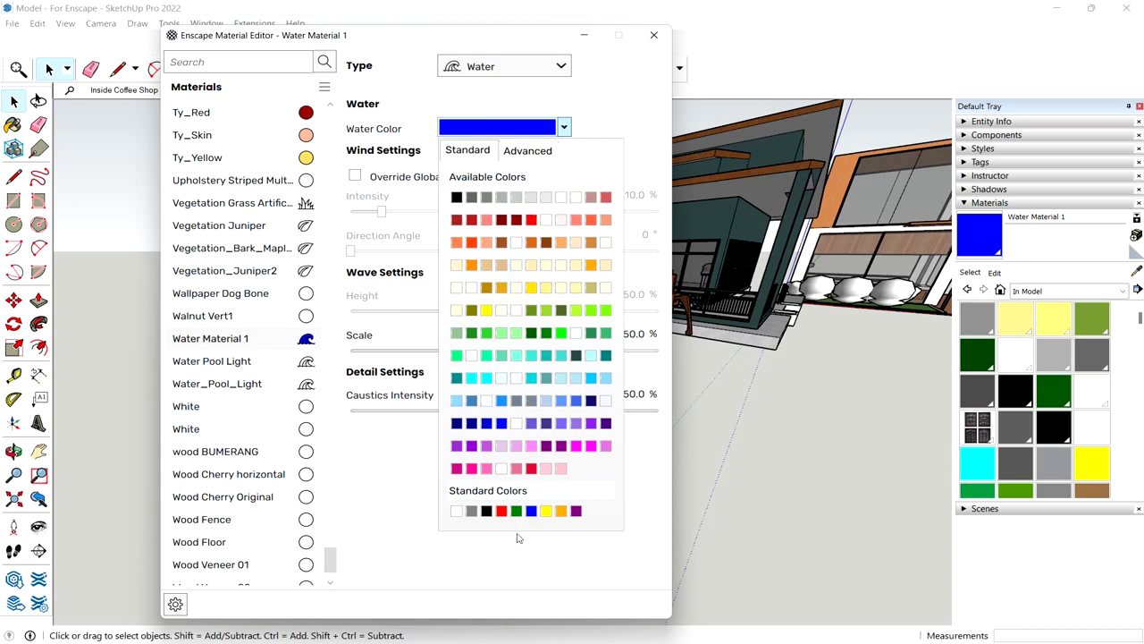
{"action": "left_click", "coordinate": [502, 510]}
Step: Set Water Material 1's wave scale to 67.3 % and its caustics intensity to 83.8 %
{"action": "left_click_drag", "start_coordinate": [499, 46], "coordinate": [290, 71]}
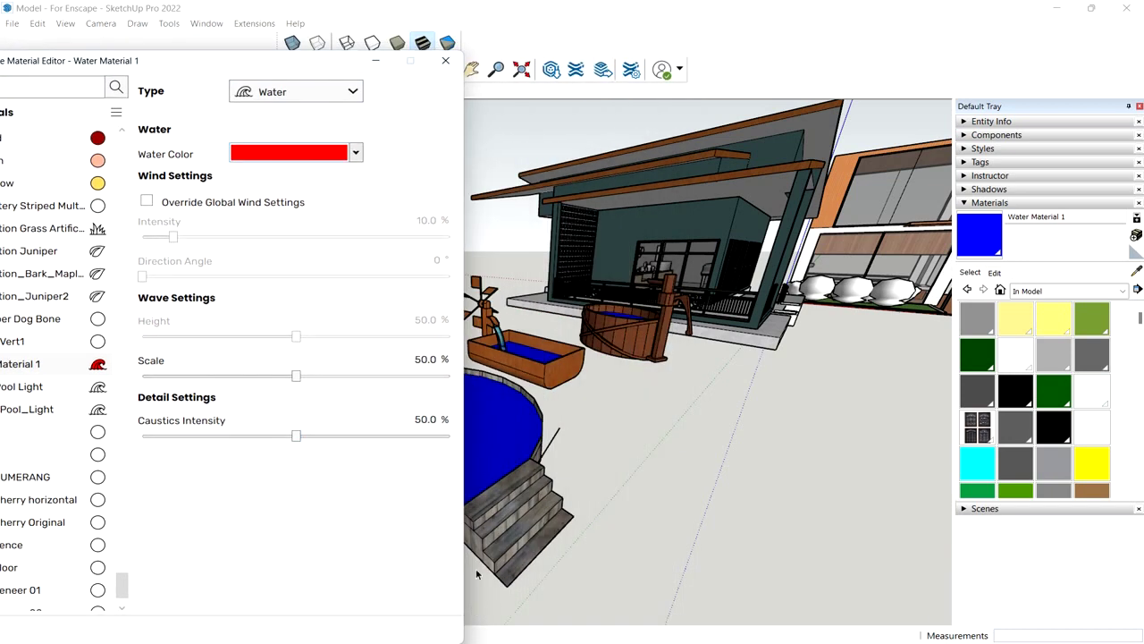
{"action": "left_click", "coordinate": [292, 156]}
{"action": "left_click", "coordinate": [269, 161]}
{"action": "left_click_drag", "start_coordinate": [322, 59], "coordinate": [501, 60]}
{"action": "left_click", "coordinate": [526, 429]}
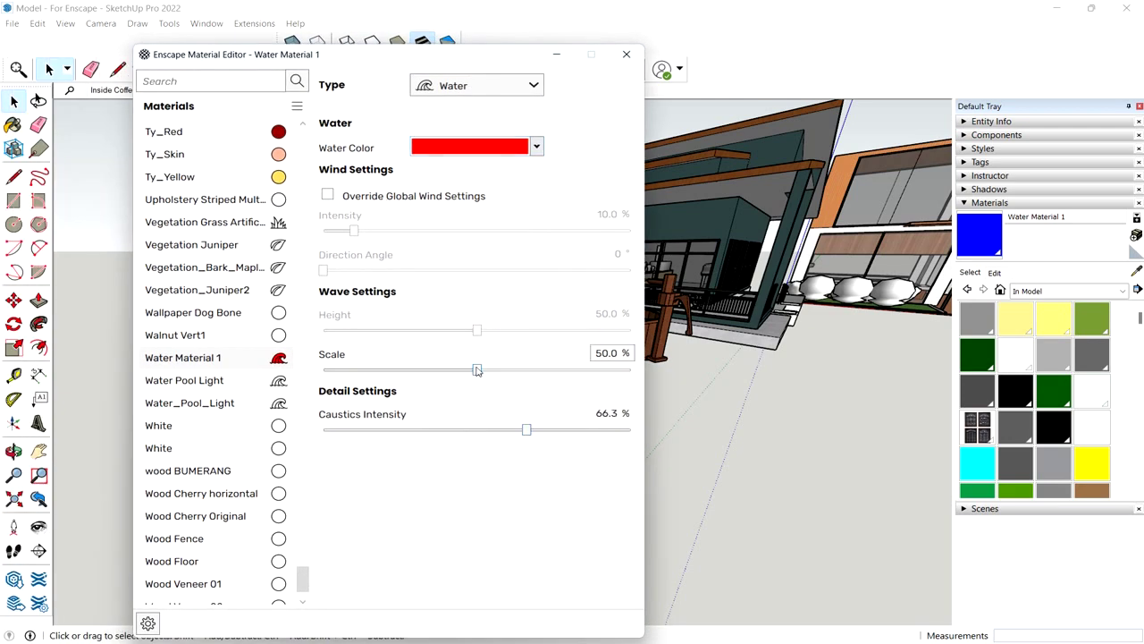
{"action": "left_click_drag", "start_coordinate": [476, 369], "coordinate": [529, 369]}
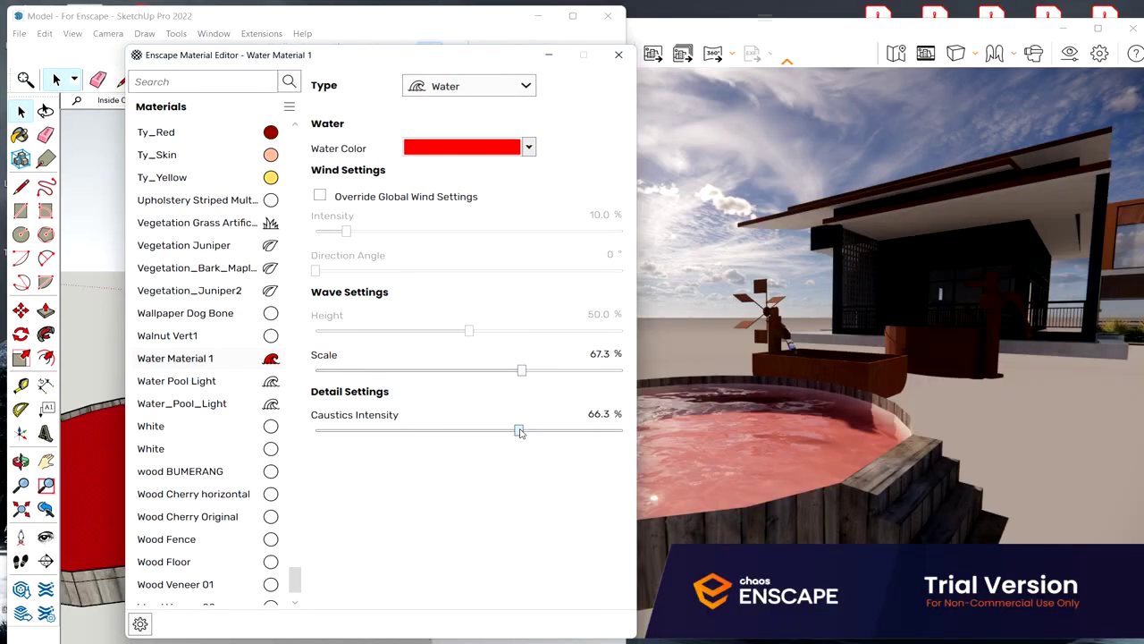
{"action": "left_click_drag", "start_coordinate": [521, 430], "coordinate": [575, 430]}
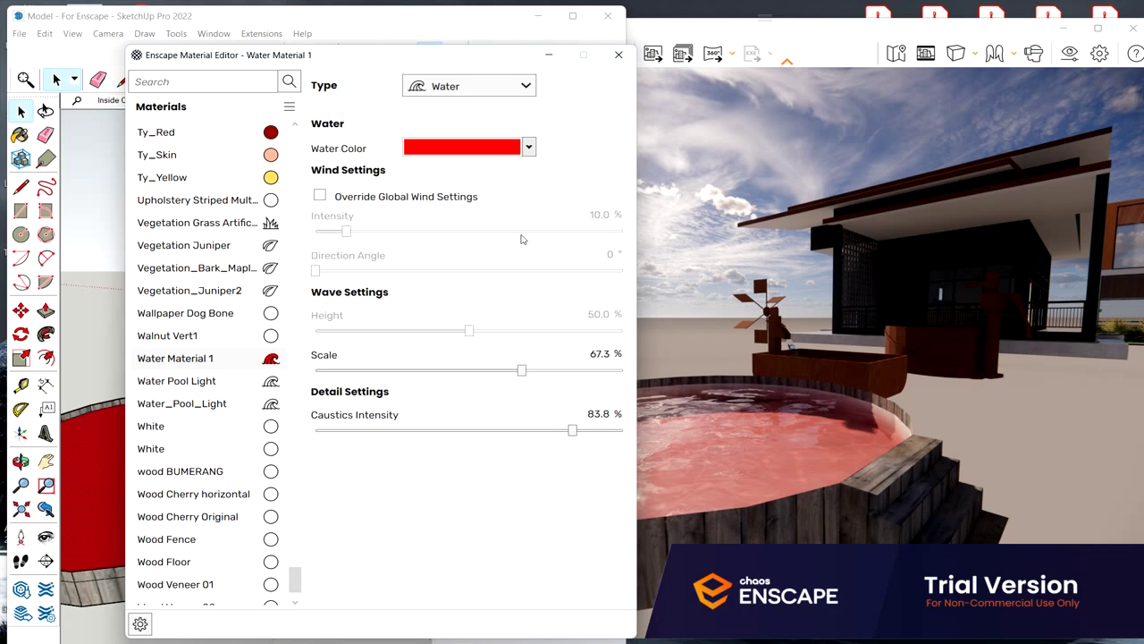
Step: Try a yellow-green and a bright blue water color on Water Material 1
{"action": "left_click", "coordinate": [530, 147]}
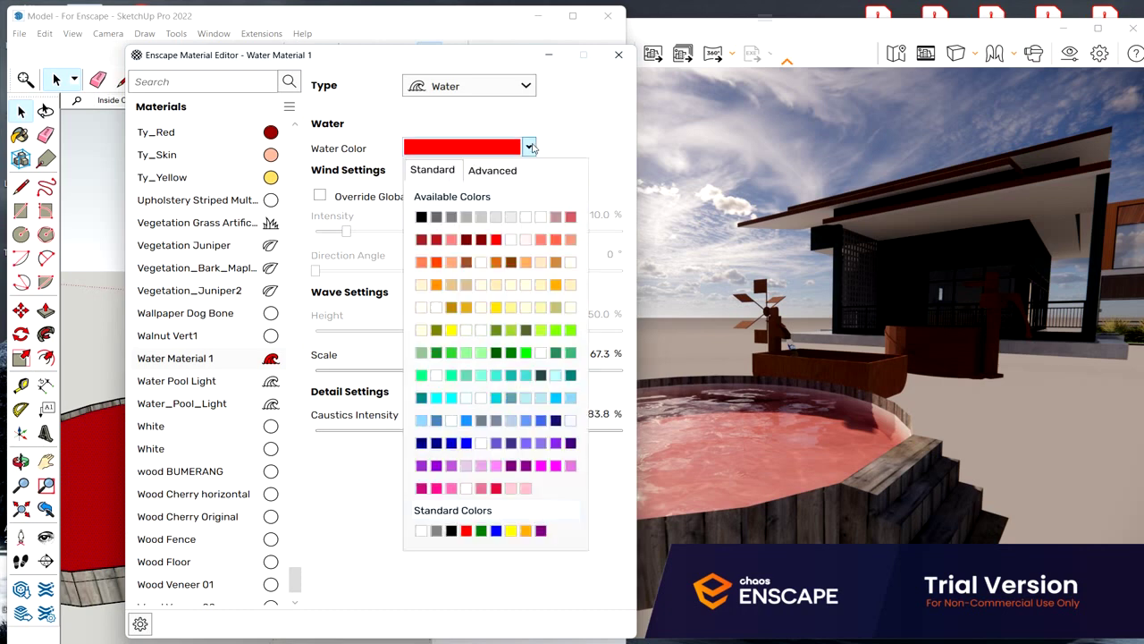
{"action": "left_click", "coordinate": [541, 331]}
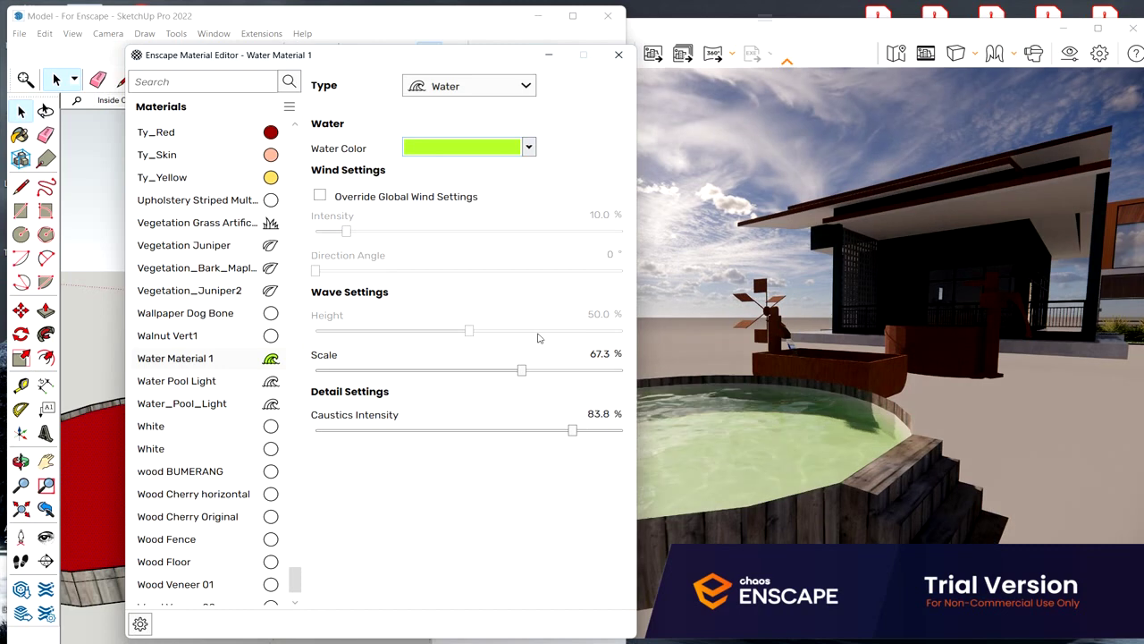
{"action": "left_click", "coordinate": [529, 148]}
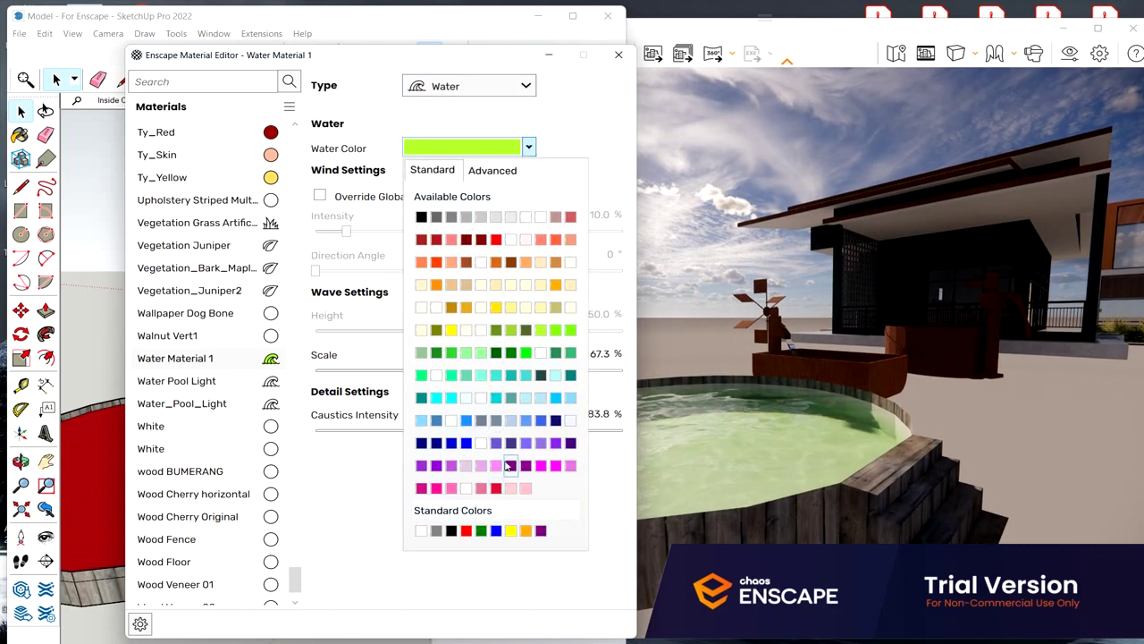
{"action": "left_click", "coordinate": [466, 443]}
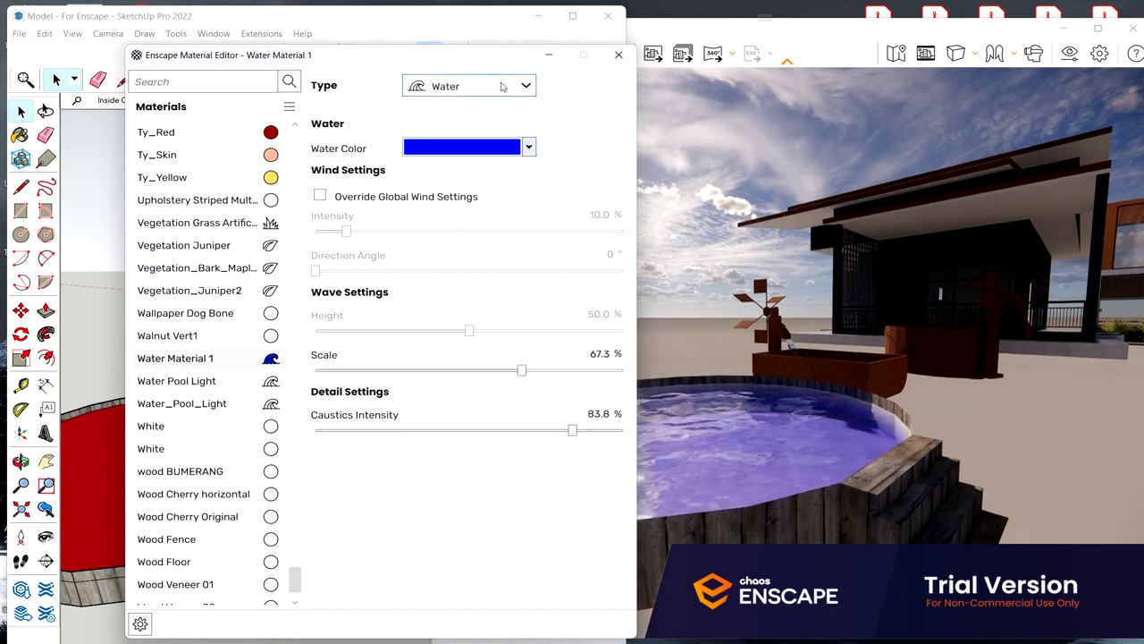
Step: Set Water Material 1's water color to dark blue and its wave scale to 81.3 %
{"action": "left_click", "coordinate": [529, 147]}
{"action": "left_click", "coordinate": [436, 443]}
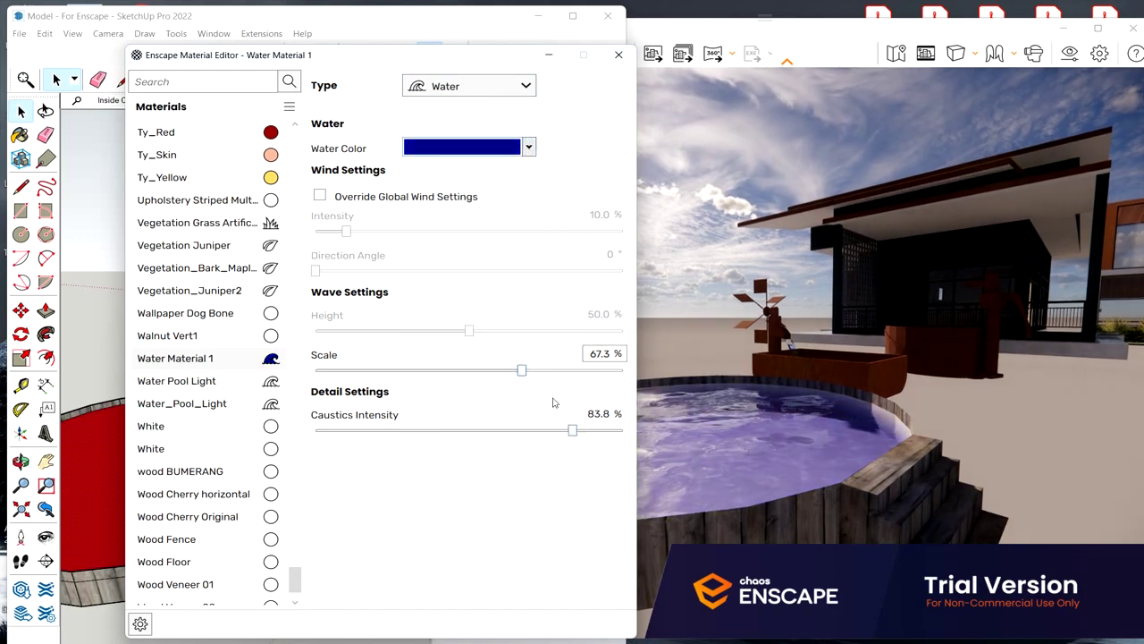
{"action": "left_click_drag", "start_coordinate": [534, 375], "coordinate": [568, 375]}
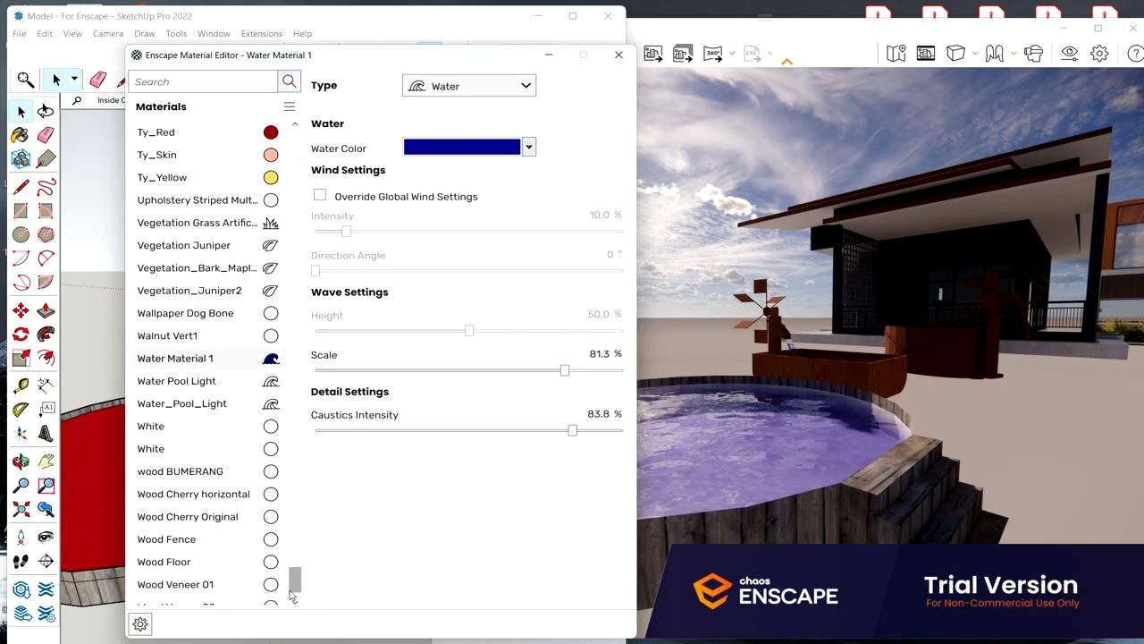
Step: Review the materials list and the available material types, and close the Enscape Material Editor
{"action": "left_click_drag", "start_coordinate": [296, 586], "coordinate": [289, 548]}
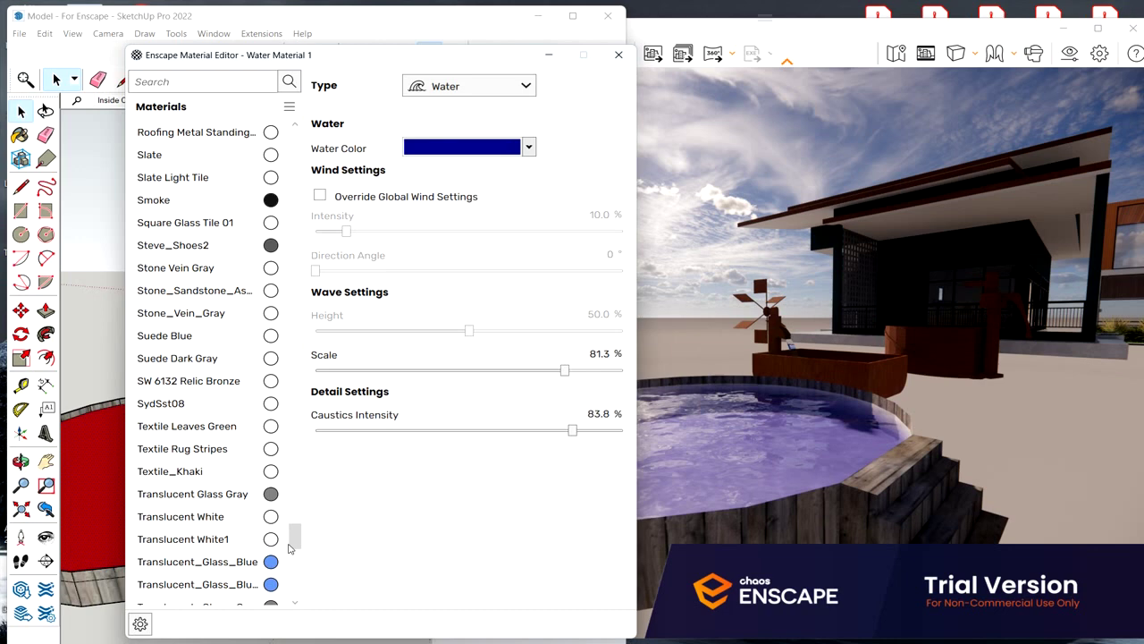
{"action": "left_click", "coordinate": [525, 86]}
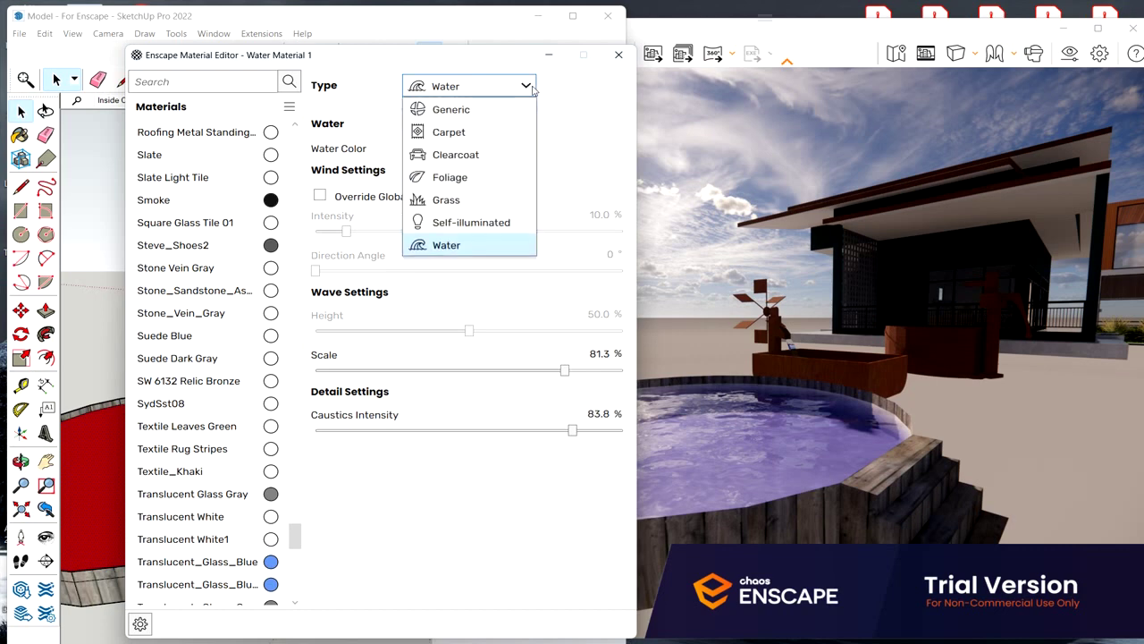
{"action": "left_click", "coordinate": [533, 88]}
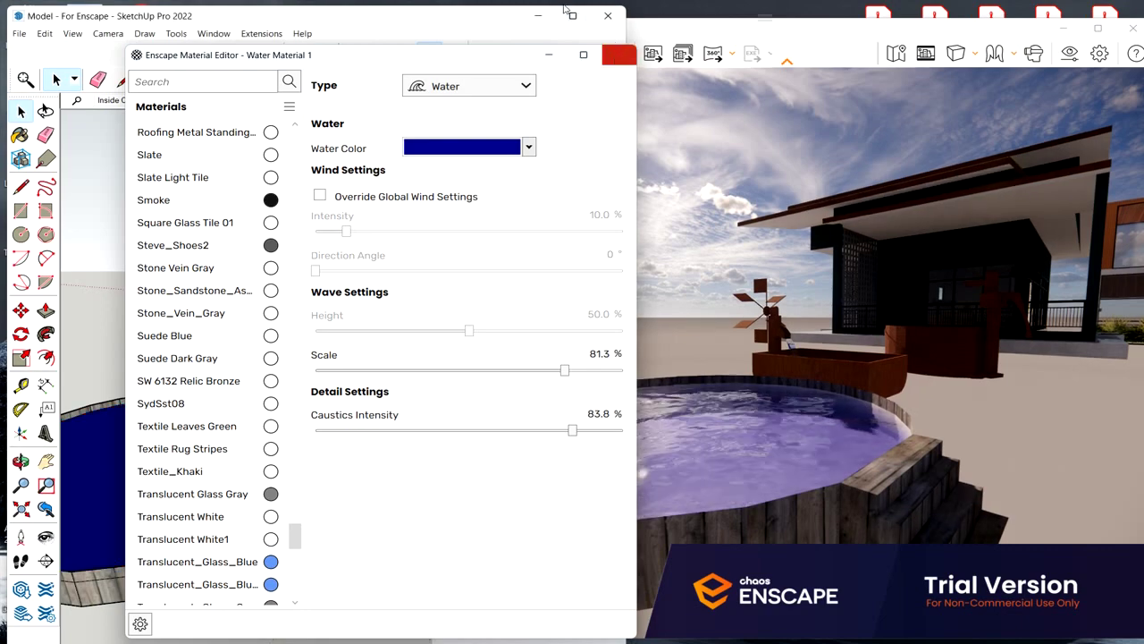
{"action": "left_click", "coordinate": [622, 58]}
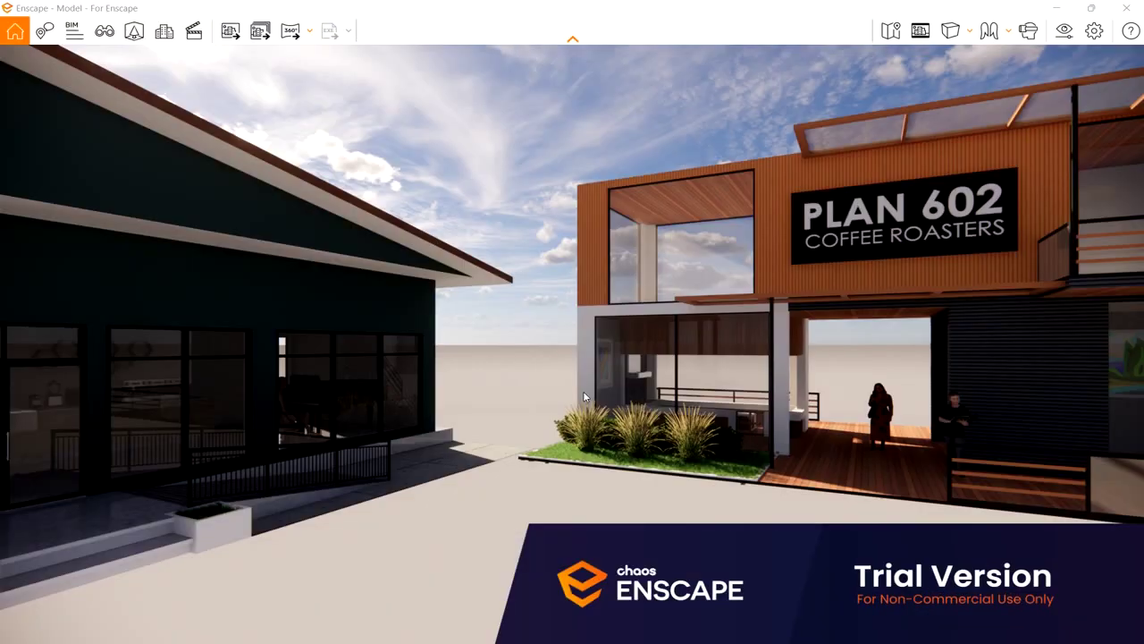
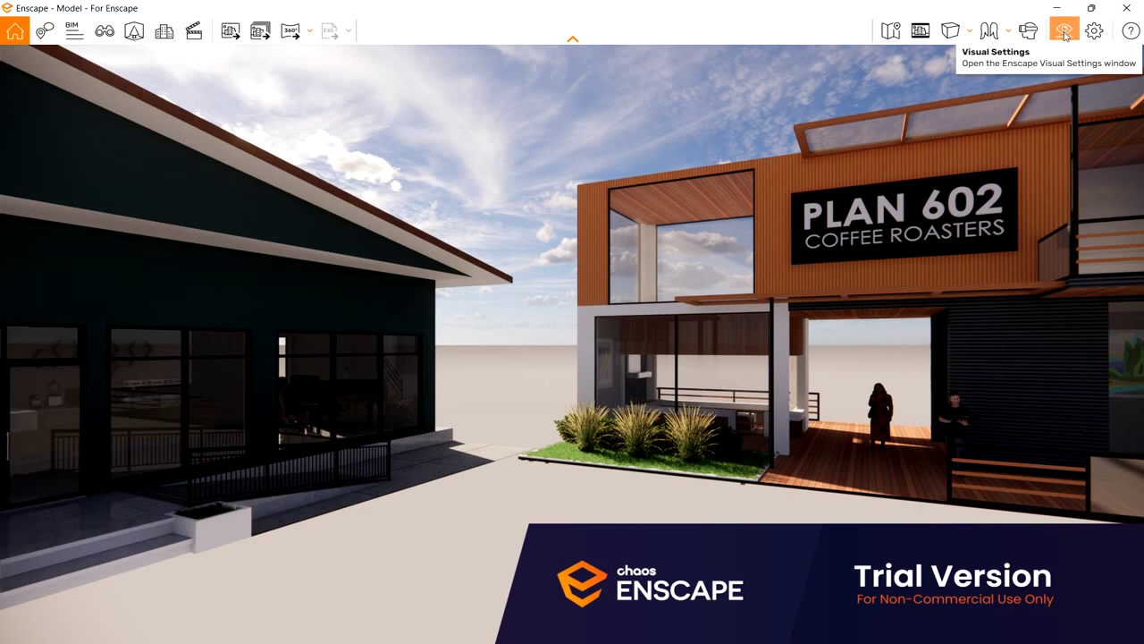
Step: Open Enscape's Visual Settings and move the window clear of the Plan 602 coffee roasters building
{"action": "left_click", "coordinate": [1064, 32]}
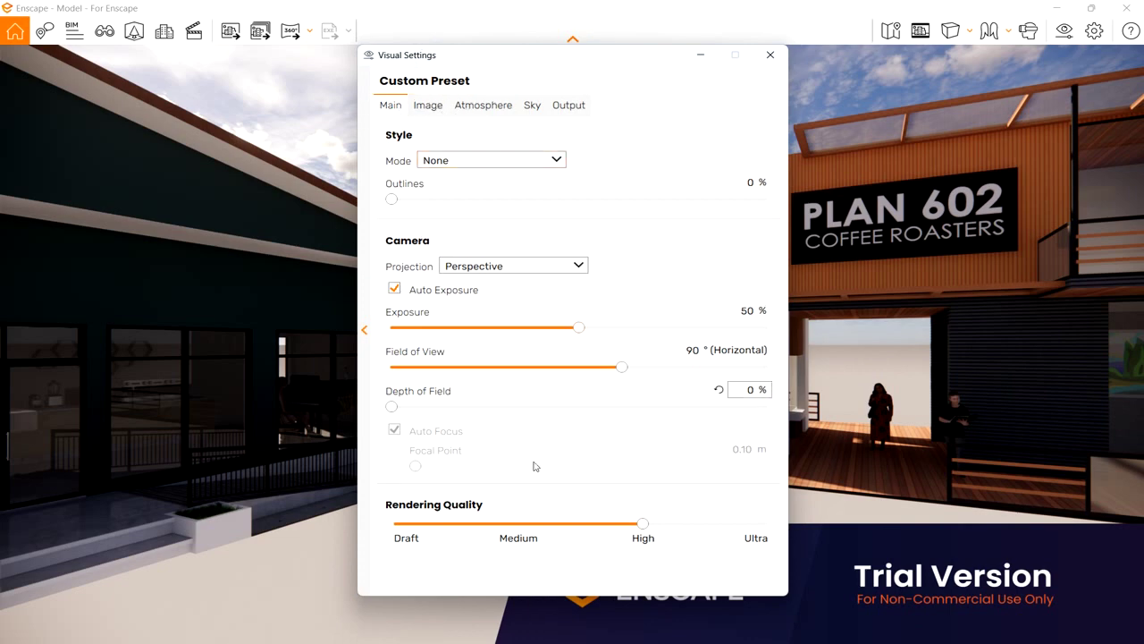
{"action": "left_click_drag", "start_coordinate": [562, 59], "coordinate": [286, 80]}
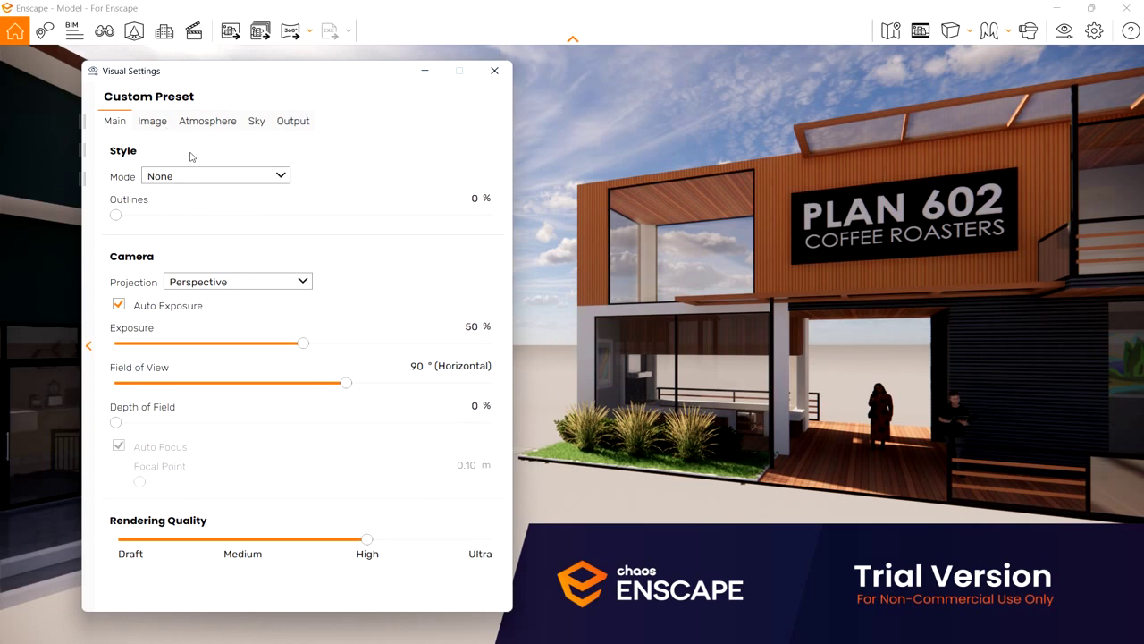
Step: Preview the White and Polystyrol style modes on the render and set the mode back to None
{"action": "mouse_move", "coordinate": [196, 176]}
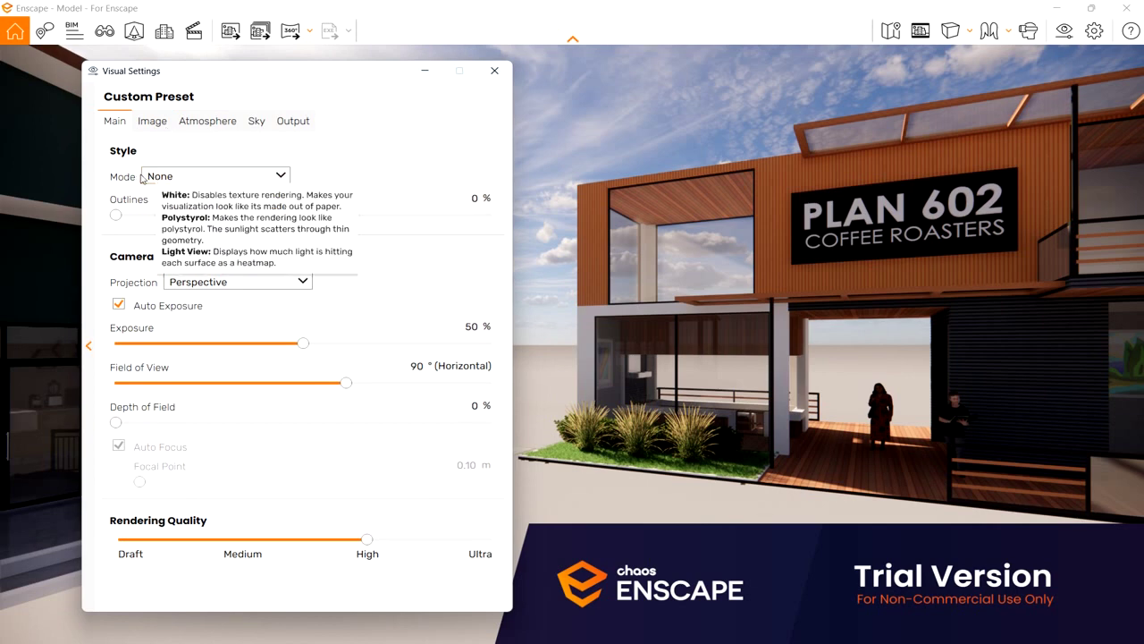
{"action": "left_click", "coordinate": [282, 177]}
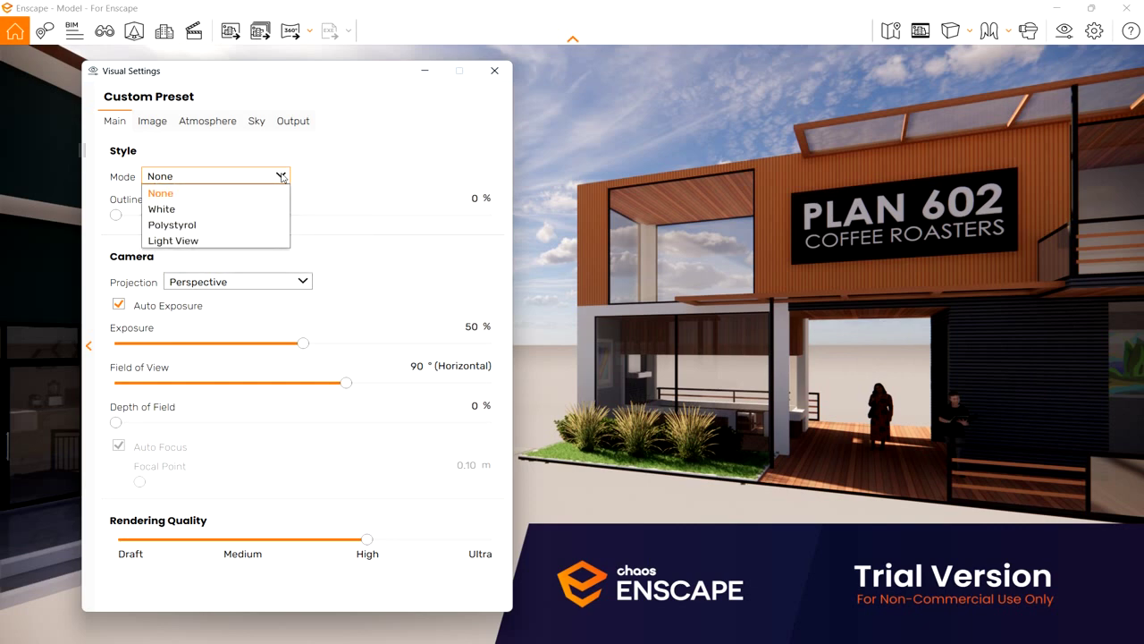
{"action": "left_click", "coordinate": [230, 211]}
{"action": "left_click", "coordinate": [278, 175]}
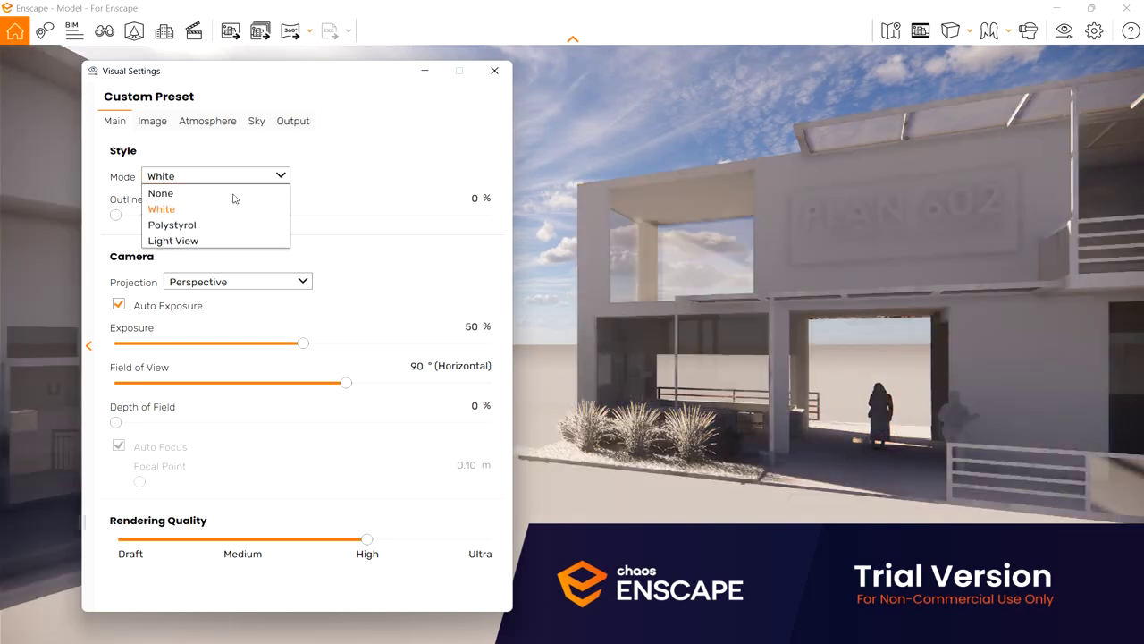
{"action": "left_click", "coordinate": [203, 227]}
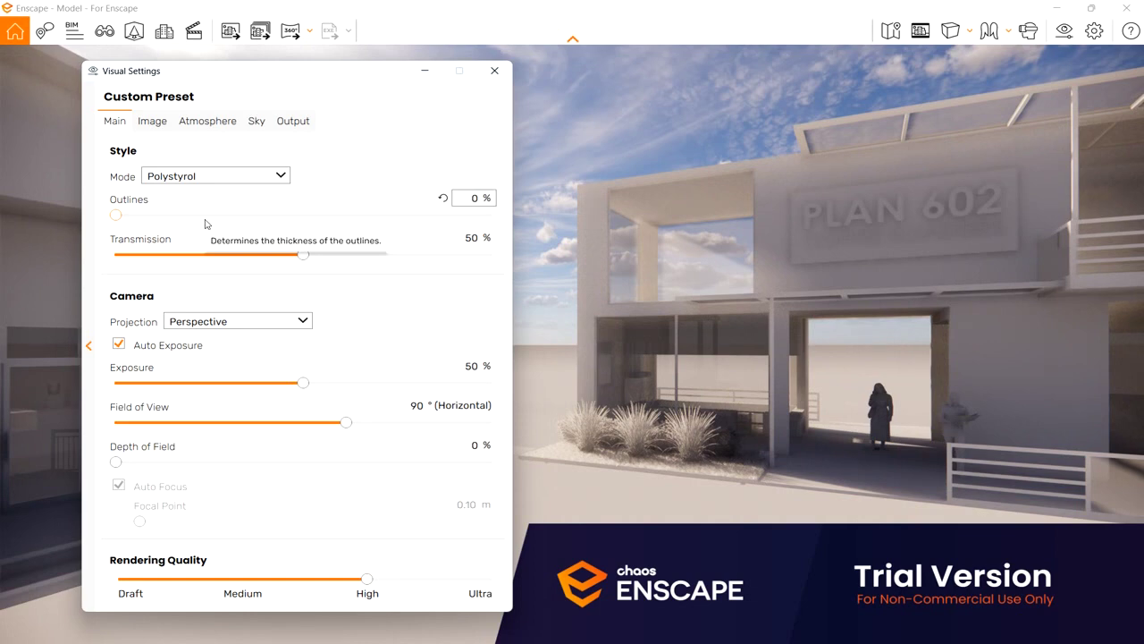
{"action": "left_click", "coordinate": [284, 182]}
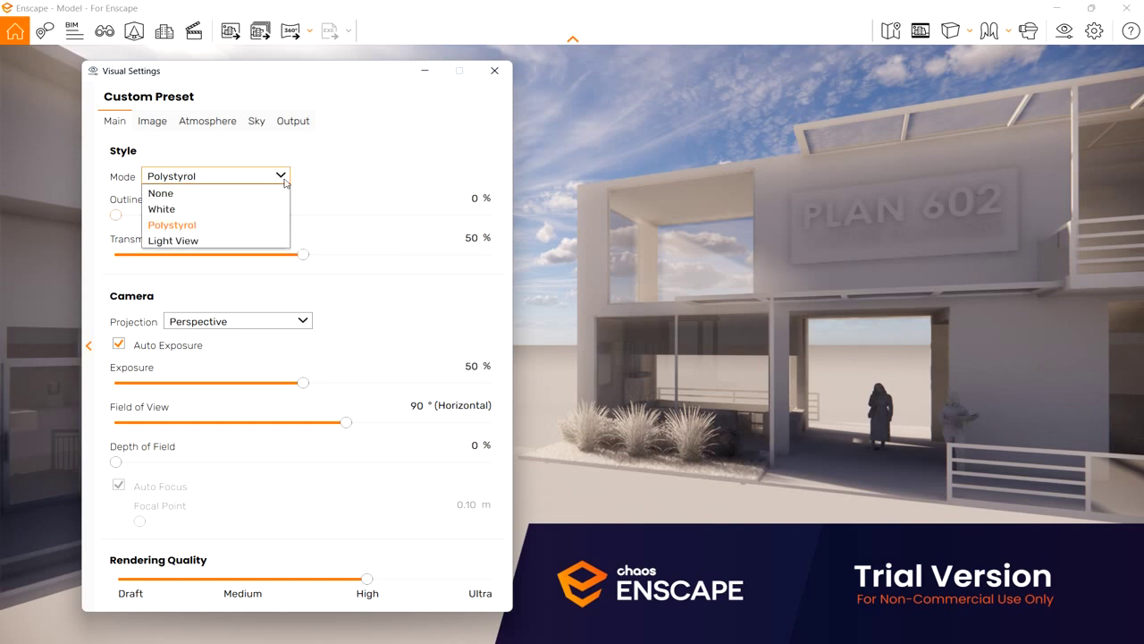
{"action": "left_click", "coordinate": [187, 194]}
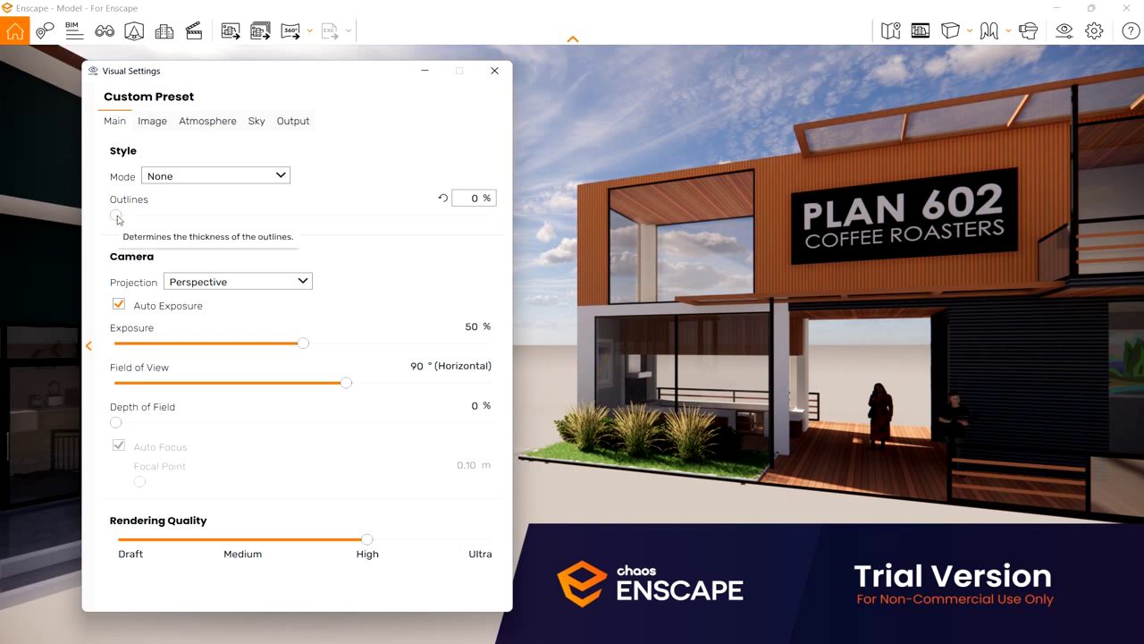
Step: Try an outline thickness of 51 % on the render and return it to 0 %
{"action": "left_click_drag", "start_coordinate": [119, 219], "coordinate": [124, 220]}
{"action": "left_click_drag", "start_coordinate": [164, 221], "coordinate": [306, 230]}
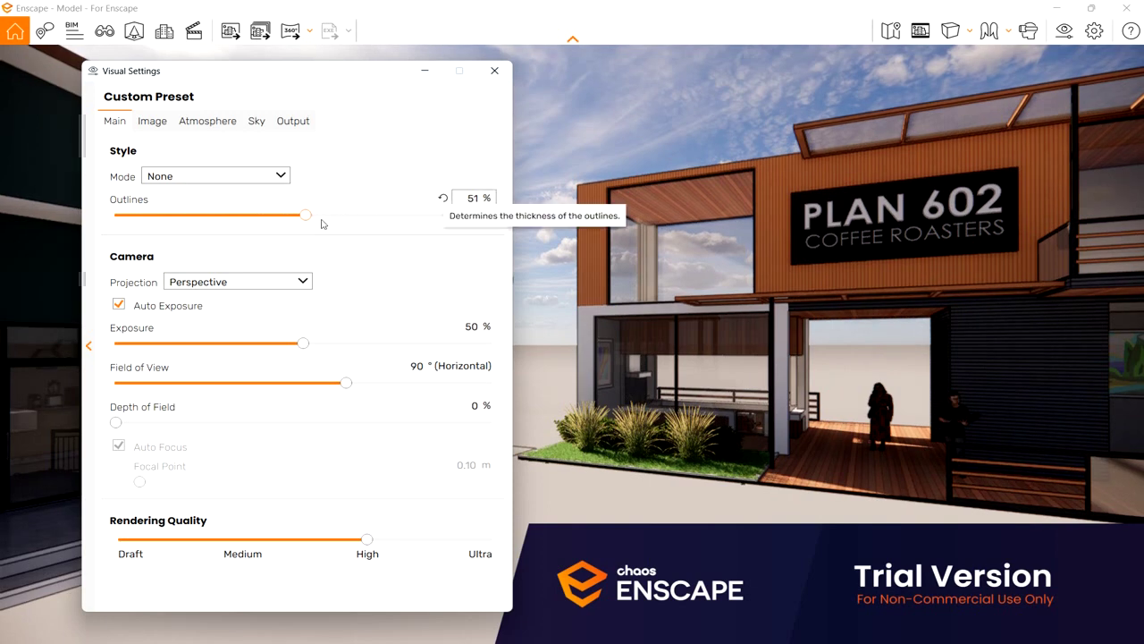
{"action": "left_click_drag", "start_coordinate": [308, 219], "coordinate": [111, 220]}
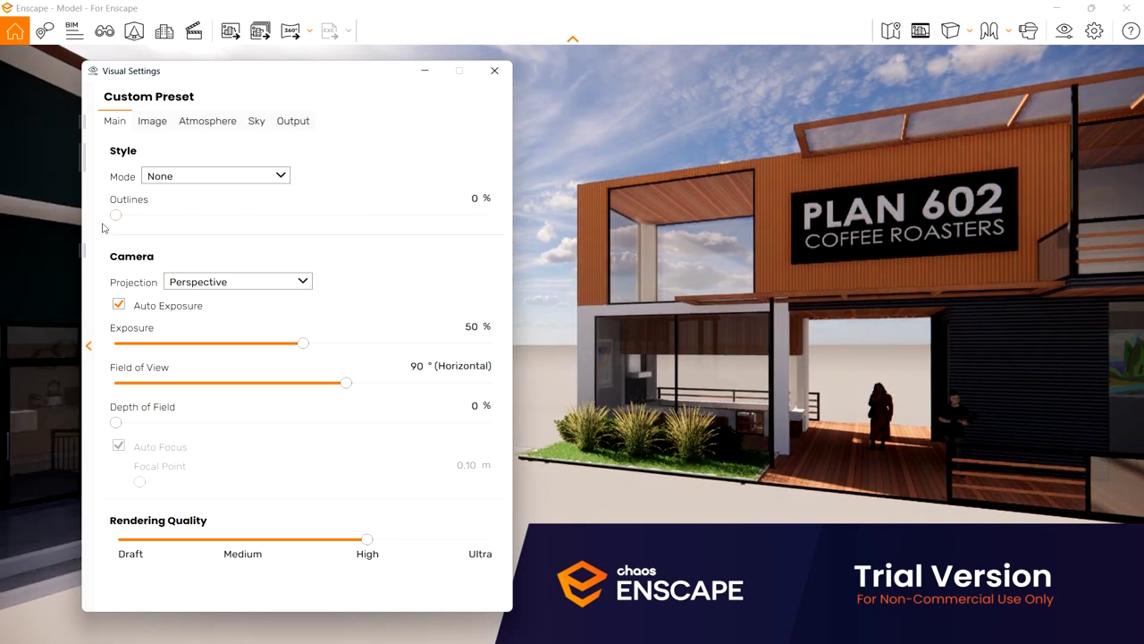
Step: Preview the Orthographic camera projection on the buildings and switch back to Perspective
{"action": "left_click", "coordinate": [301, 282]}
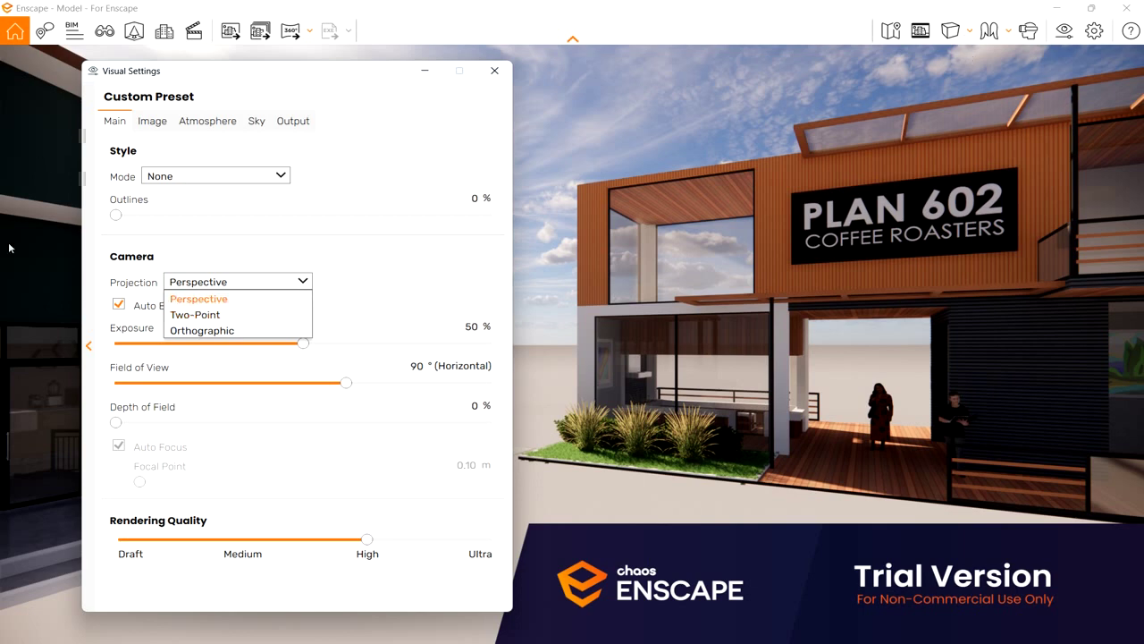
{"action": "left_click", "coordinate": [222, 331]}
{"action": "left_click_drag", "start_coordinate": [819, 391], "coordinate": [957, 359]}
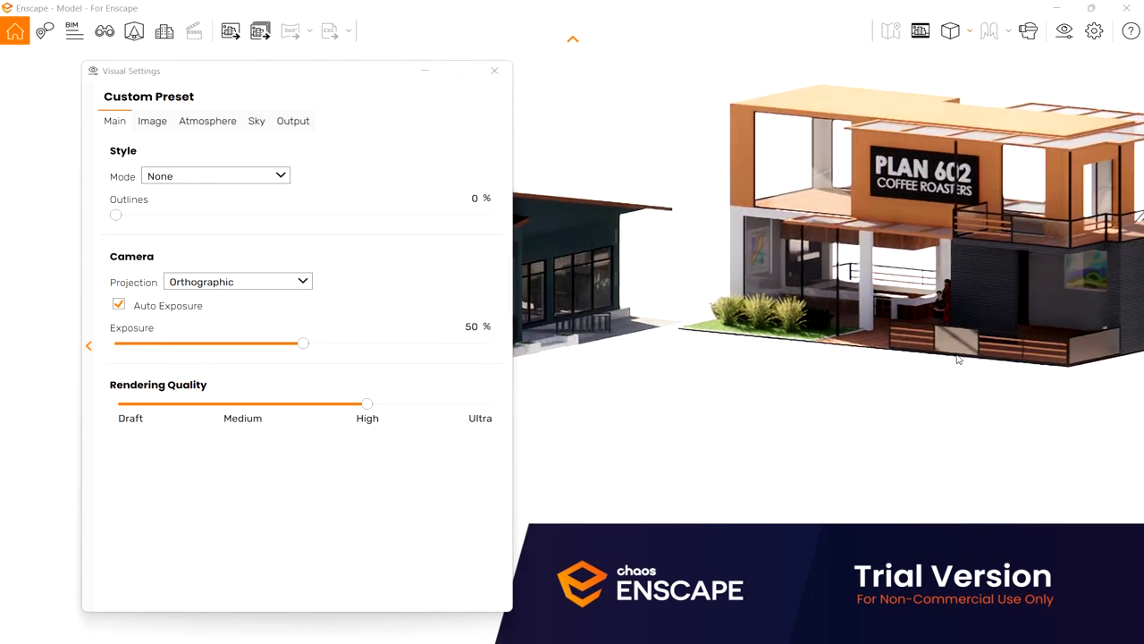
{"action": "left_click", "coordinate": [303, 281]}
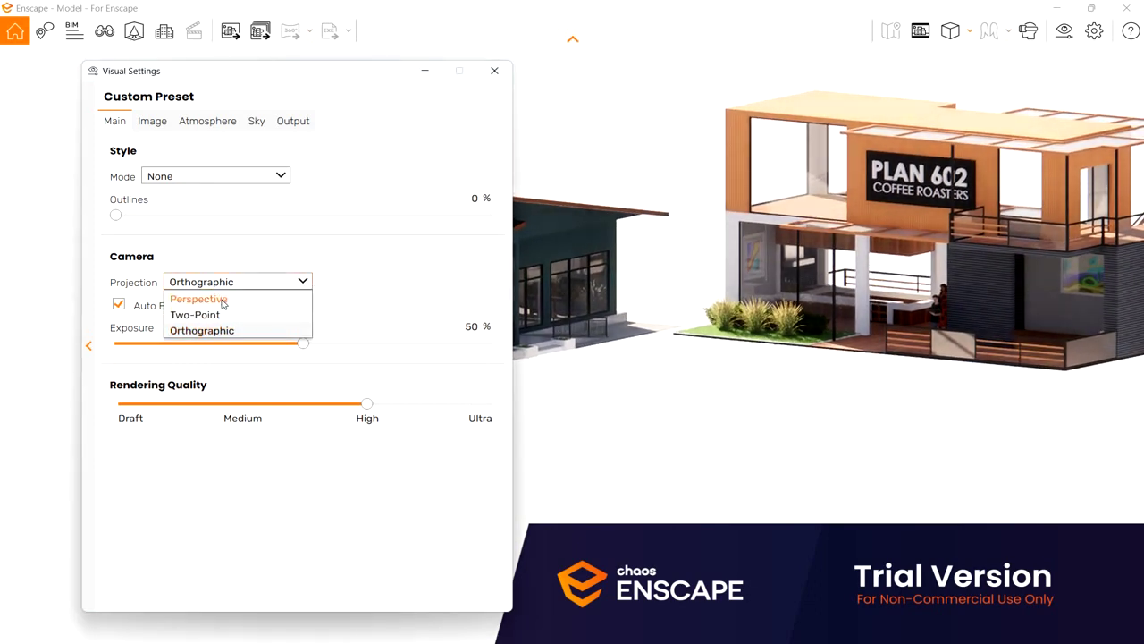
{"action": "left_click", "coordinate": [188, 296]}
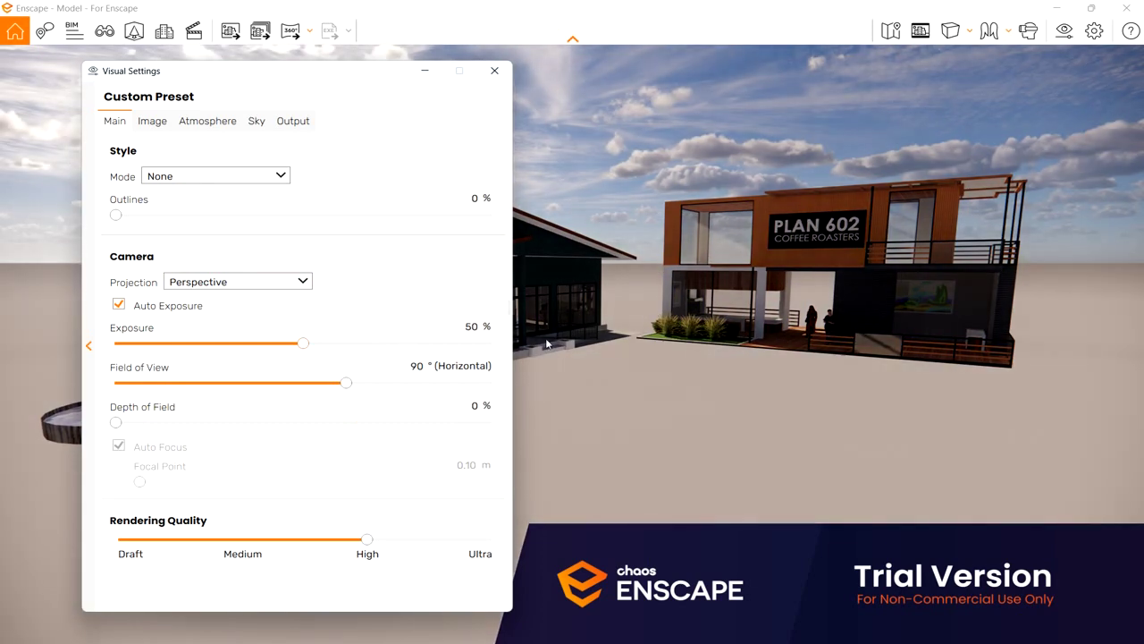
Step: Reframe the Plan 602 coffee roasters building and lower the camera exposure to 30 %
{"action": "left_click_drag", "start_coordinate": [725, 339], "coordinate": [769, 350]}
{"action": "scroll", "coordinate": [729, 342], "scroll_direction": "up", "scroll_amount": 3}
{"action": "scroll", "coordinate": [728, 341], "scroll_direction": "up", "scroll_amount": 3}
{"action": "scroll", "coordinate": [728, 341], "scroll_direction": "up", "scroll_amount": 3}
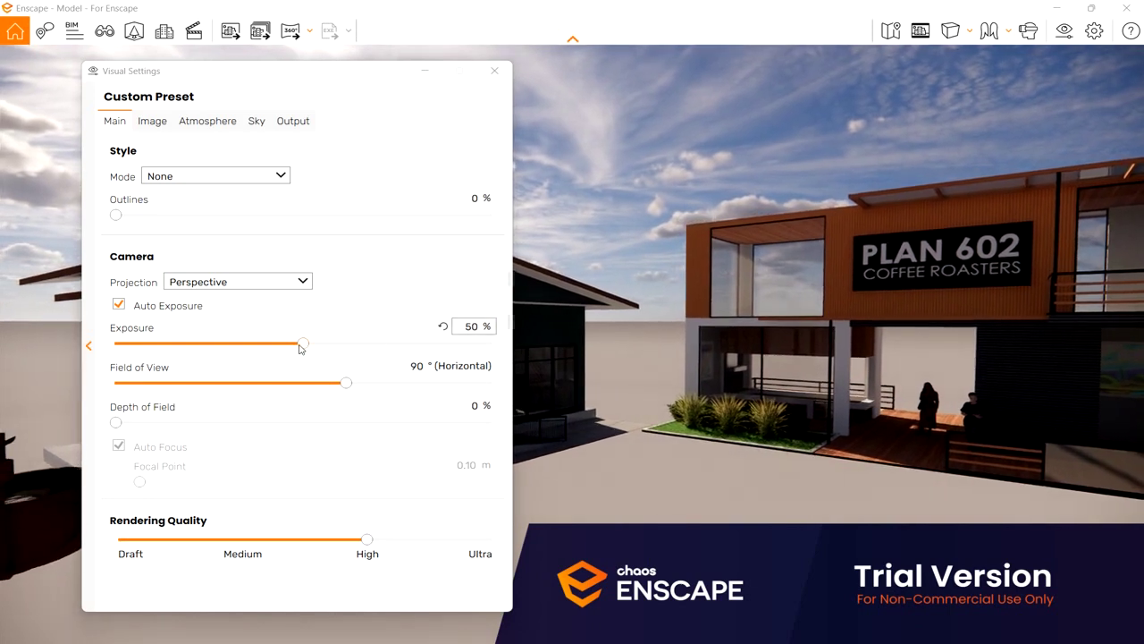
{"action": "left_click_drag", "start_coordinate": [303, 343], "coordinate": [231, 347]}
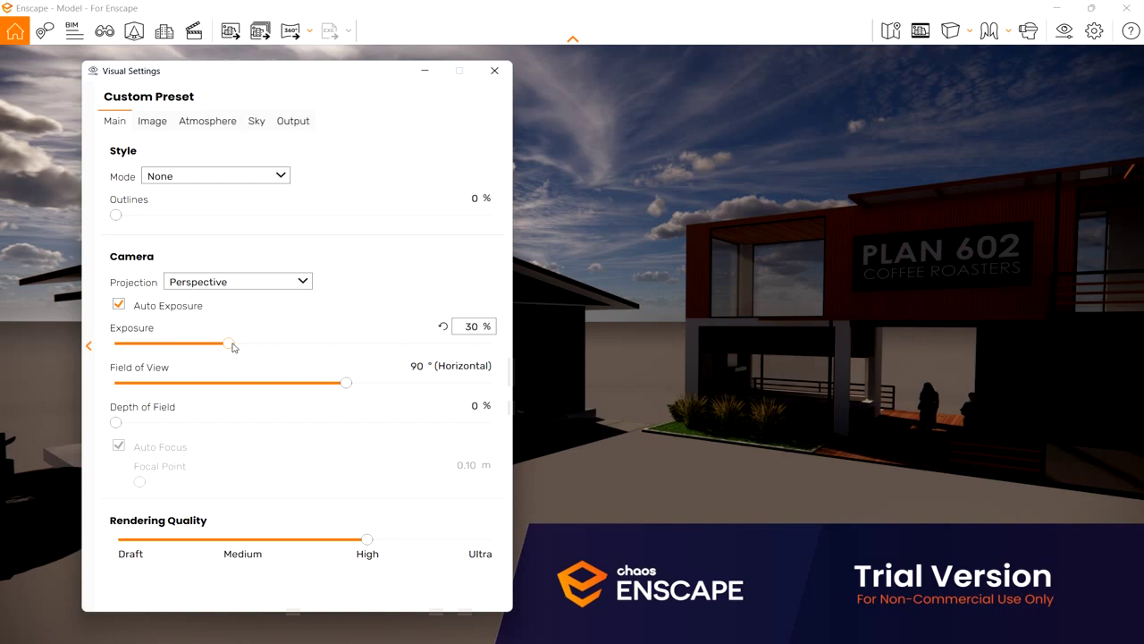
Step: Set the camera exposure to 50 % and the horizontal field of view to 87° on the coffee roasters building
{"action": "left_click_drag", "start_coordinate": [234, 347], "coordinate": [285, 343]}
{"action": "left_click_drag", "start_coordinate": [821, 334], "coordinate": [820, 332]}
{"action": "key", "text": "w"}
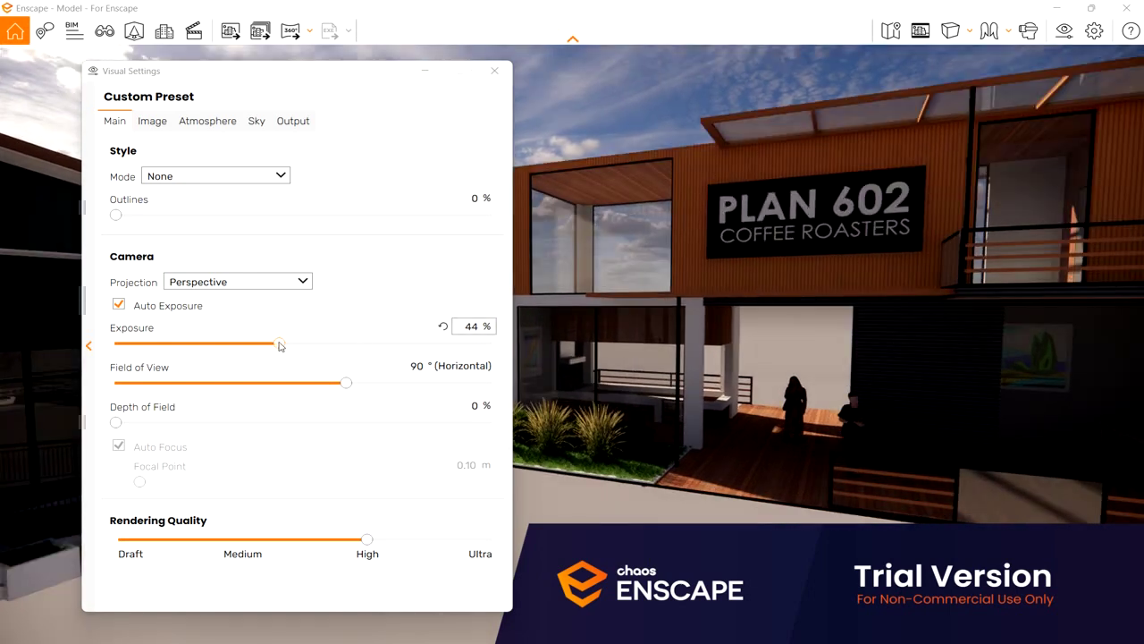
{"action": "left_click_drag", "start_coordinate": [279, 344], "coordinate": [302, 343]}
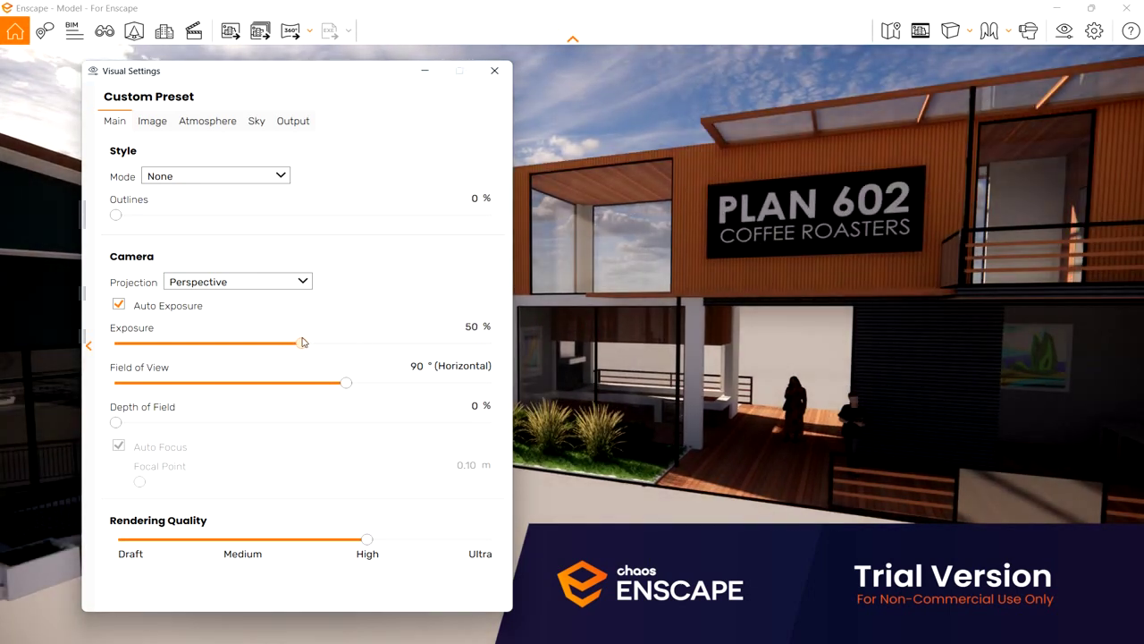
{"action": "mouse_move", "coordinate": [346, 383]}
{"action": "left_mouse_down"}
{"action": "mouse_move", "coordinate": [210, 383]}
{"action": "mouse_move", "coordinate": [501, 390]}
{"action": "mouse_move", "coordinate": [319, 376]}
{"action": "mouse_move", "coordinate": [340, 374]}
{"action": "left_mouse_up"}
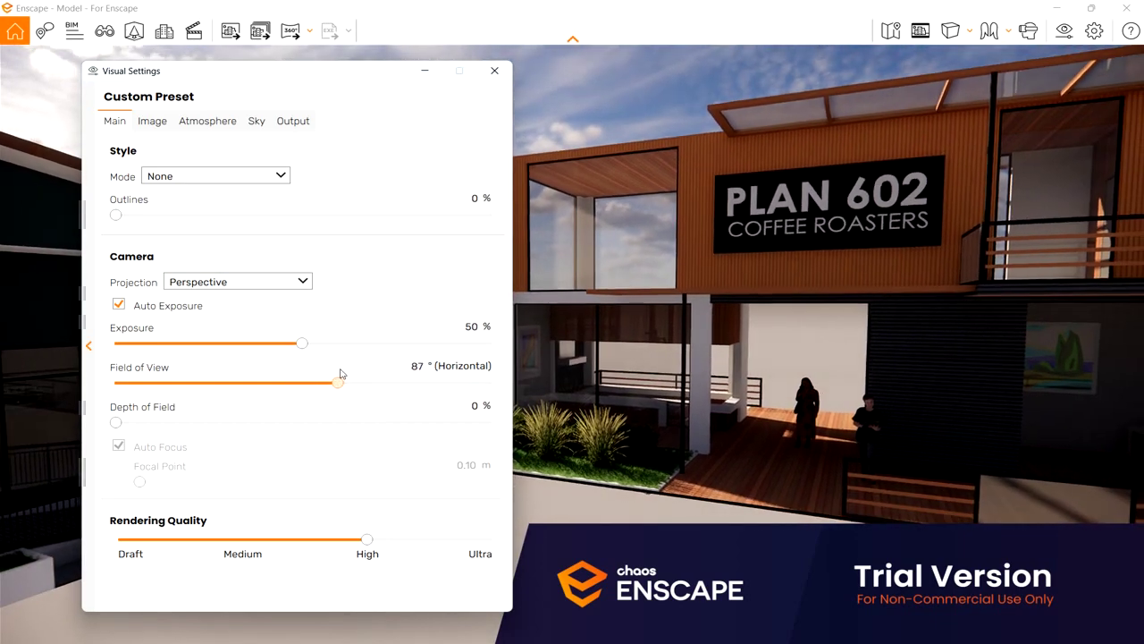
{"action": "left_click_drag", "start_coordinate": [762, 382], "coordinate": [783, 371]}
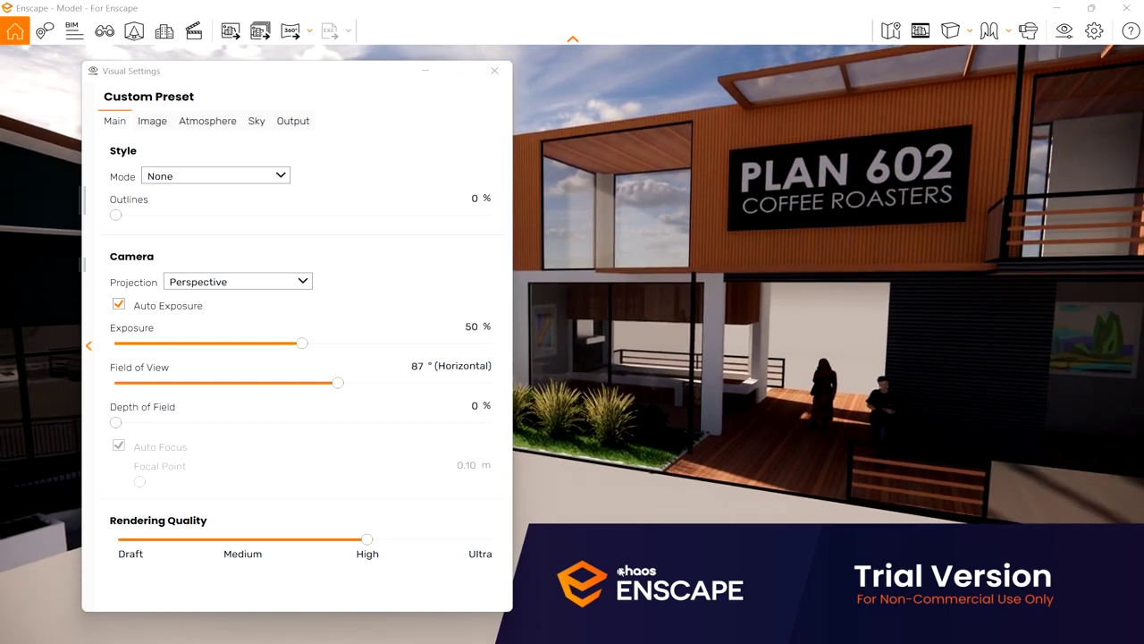
Step: Try depth of field values of 30 % and 8 % on the building and set it to 27 %
{"action": "left_click_drag", "start_coordinate": [115, 422], "coordinate": [130, 422]}
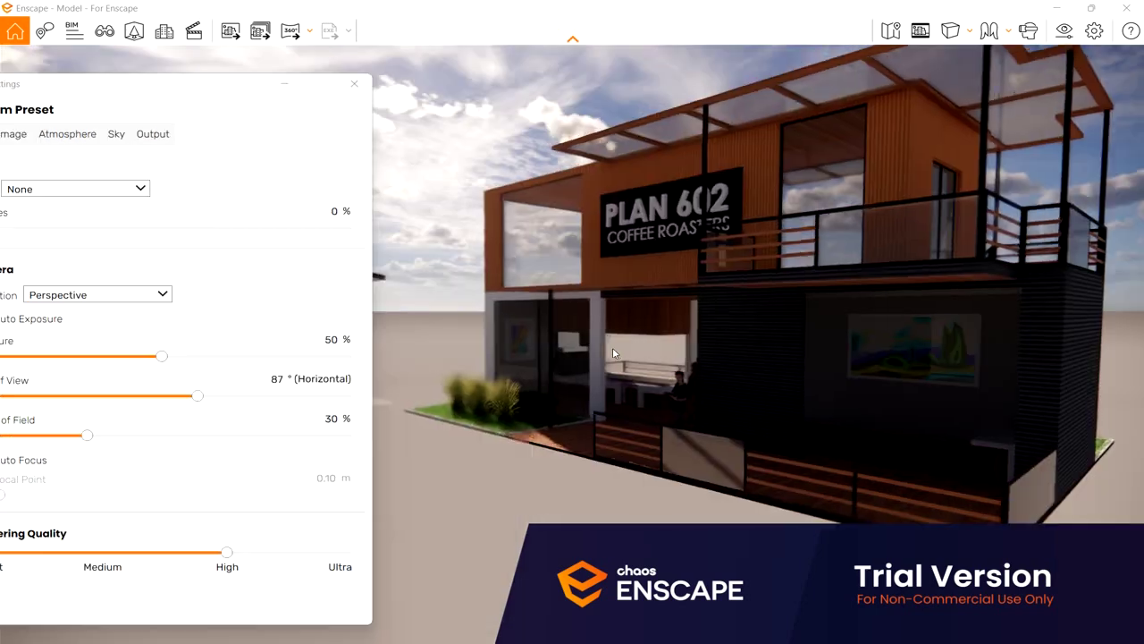
{"action": "right_click_drag", "start_coordinate": [613, 353], "coordinate": [613, 352]}
{"action": "left_click", "coordinate": [221, 92]}
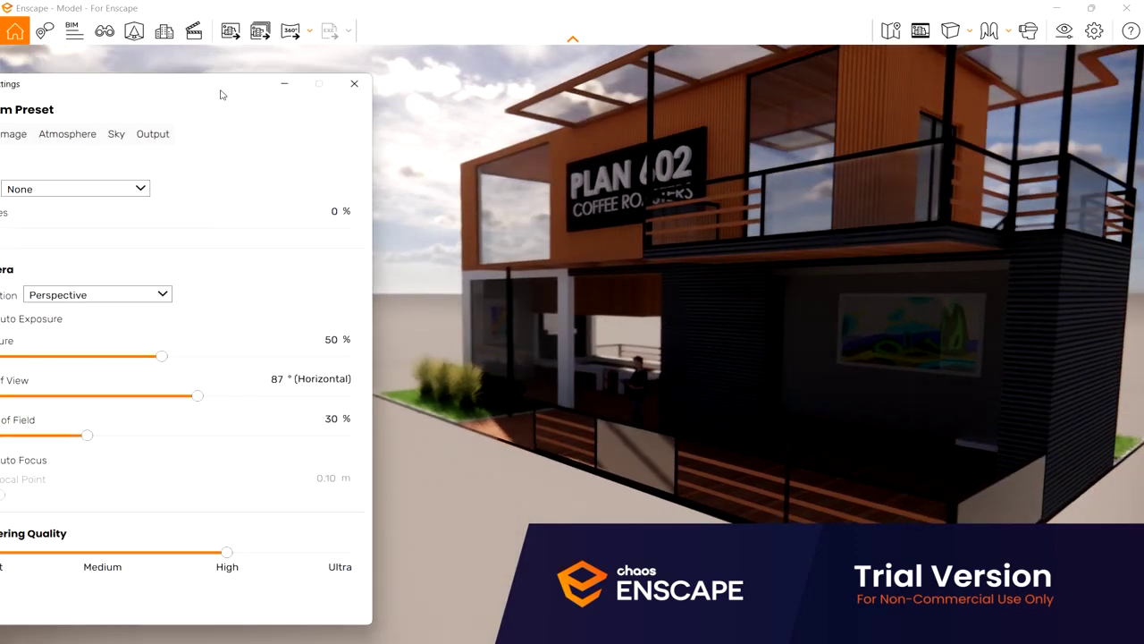
{"action": "left_click_drag", "start_coordinate": [222, 94], "coordinate": [290, 68]}
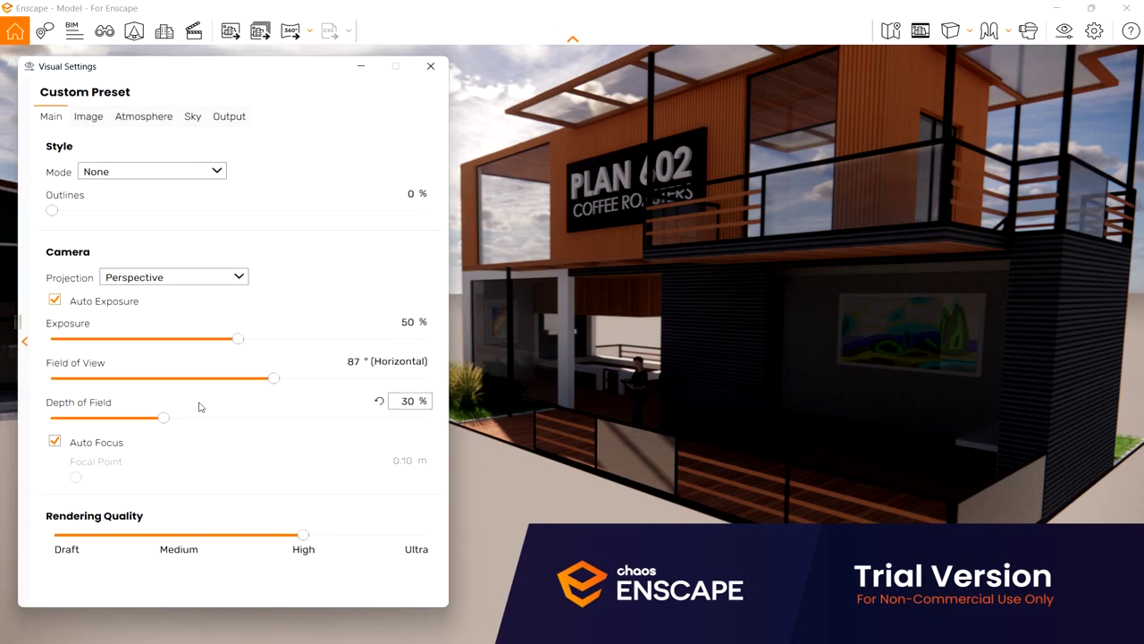
{"action": "left_click_drag", "start_coordinate": [164, 424], "coordinate": [85, 424]}
{"action": "mouse_move", "coordinate": [226, 69]}
{"action": "left_mouse_down"}
{"action": "mouse_move", "coordinate": [582, 107]}
{"action": "mouse_move", "coordinate": [947, 71]}
{"action": "mouse_move", "coordinate": [895, 102]}
{"action": "mouse_move", "coordinate": [206, 58]}
{"action": "left_mouse_up"}
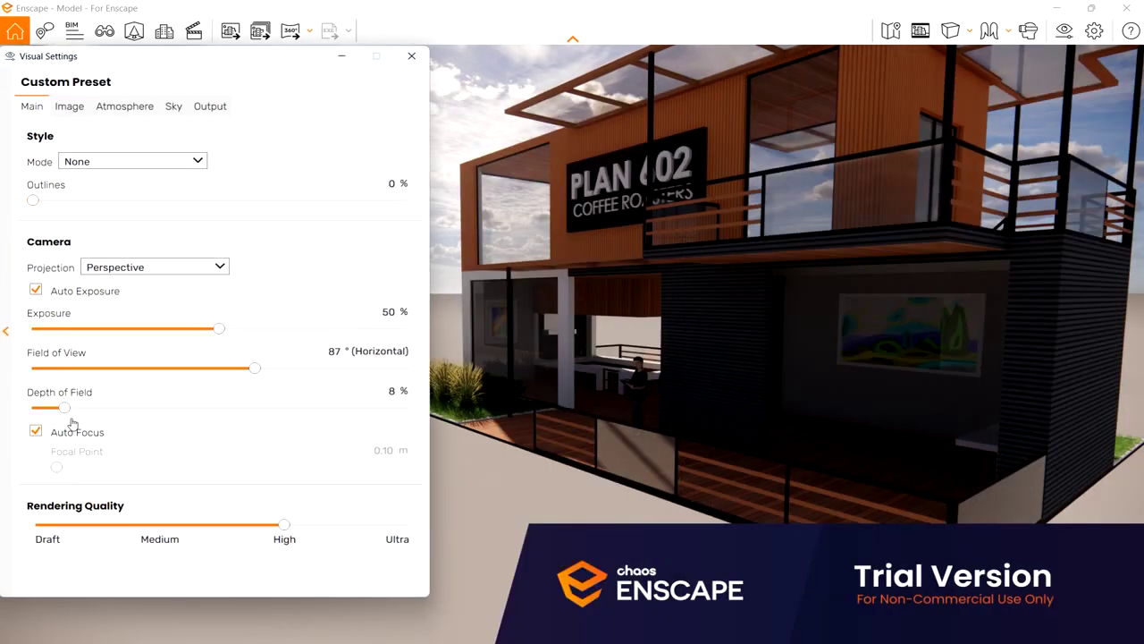
{"action": "left_click_drag", "start_coordinate": [63, 408], "coordinate": [130, 408]}
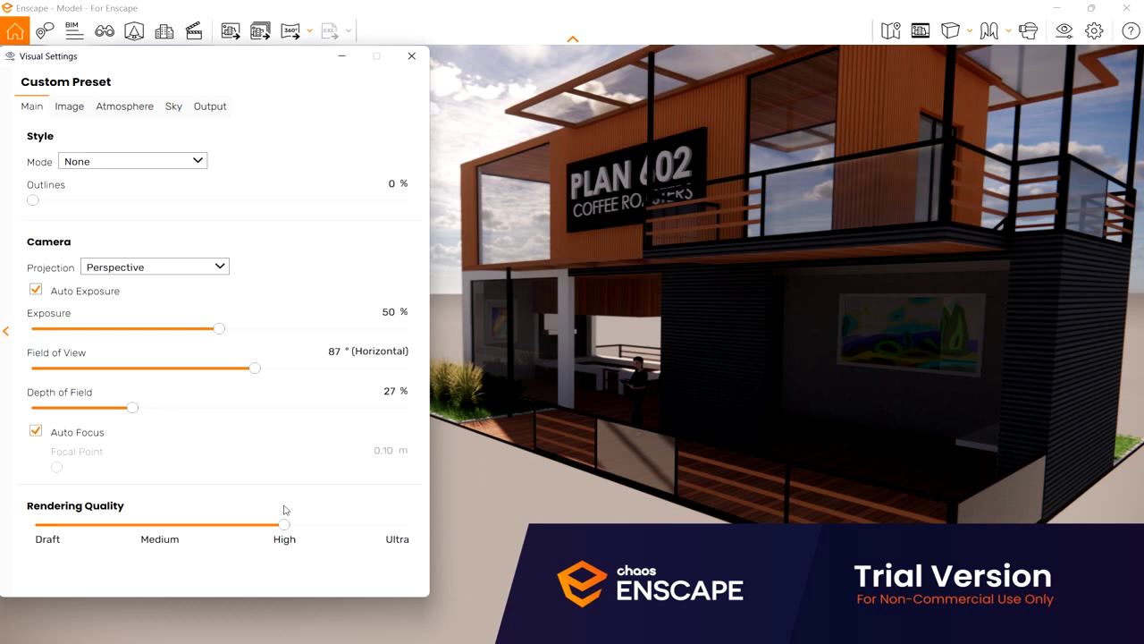
Step: Preview the Ultra and Draft rendering qualities on the building and return the quality to High
{"action": "left_click_drag", "start_coordinate": [239, 65], "coordinate": [257, 59]}
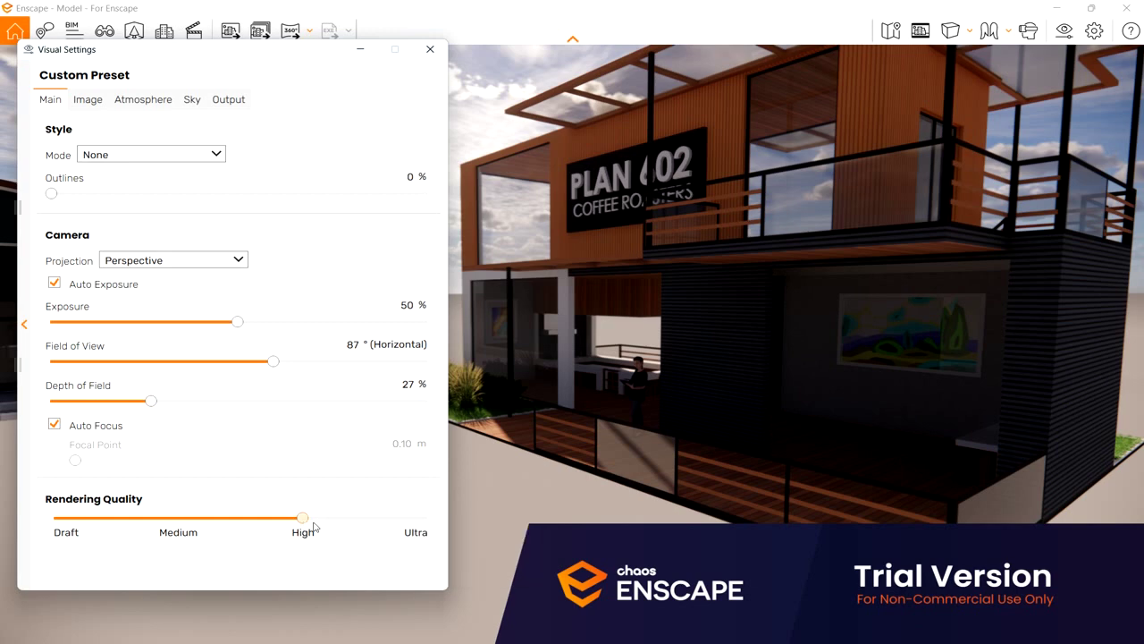
{"action": "left_click_drag", "start_coordinate": [305, 524], "coordinate": [386, 524]}
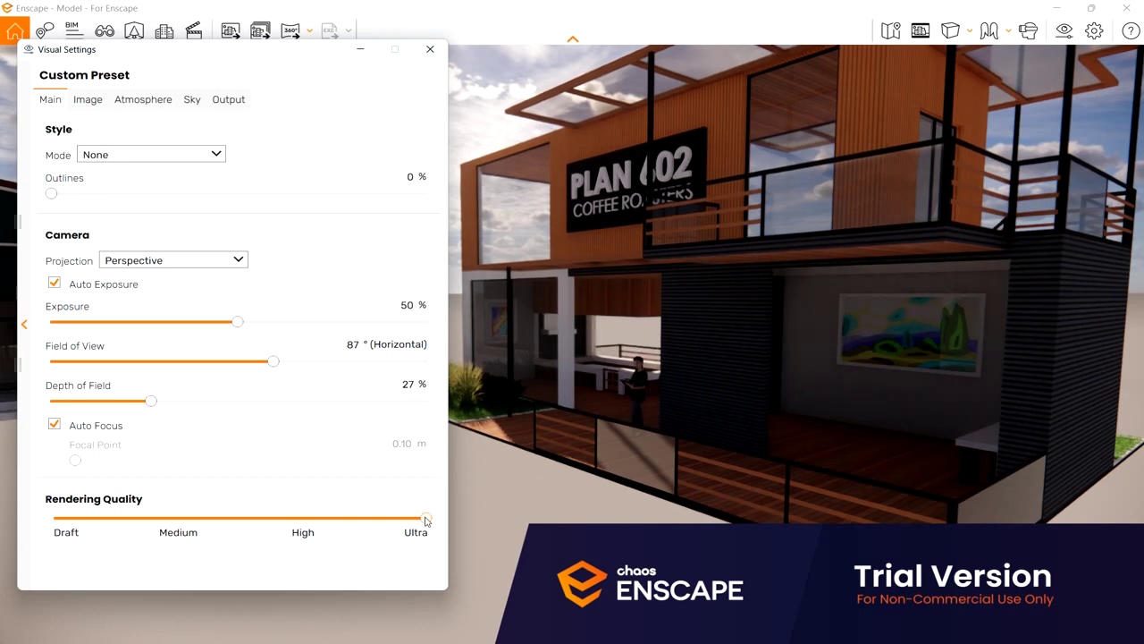
{"action": "left_click_drag", "start_coordinate": [425, 519], "coordinate": [35, 533]}
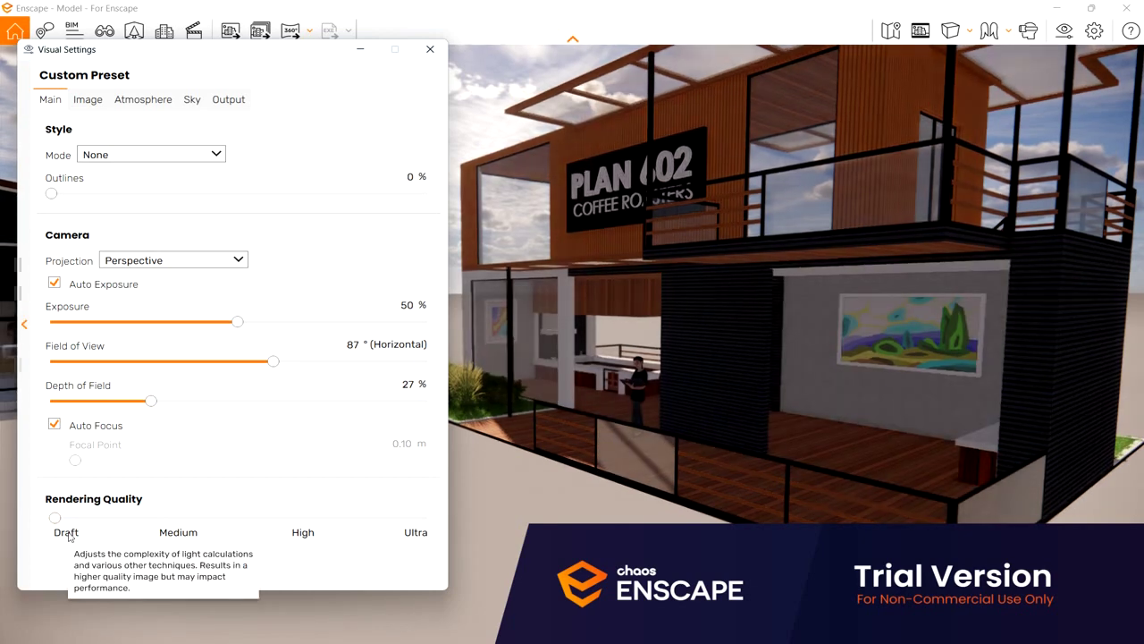
{"action": "left_click_drag", "start_coordinate": [714, 365], "coordinate": [713, 365]}
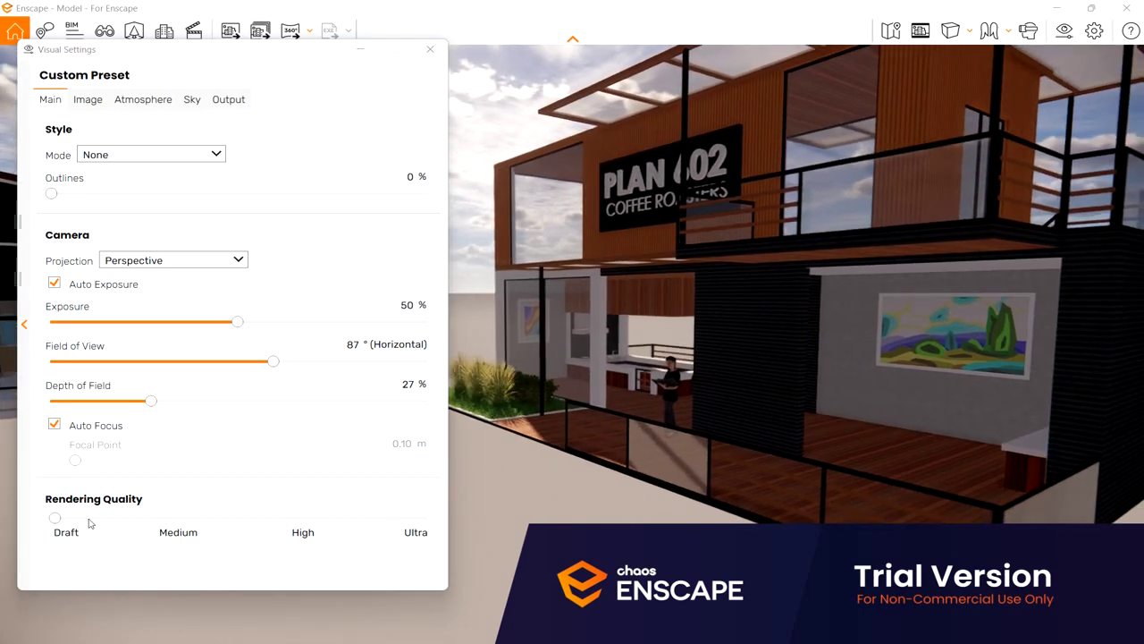
{"action": "left_click_drag", "start_coordinate": [56, 517], "coordinate": [252, 516]}
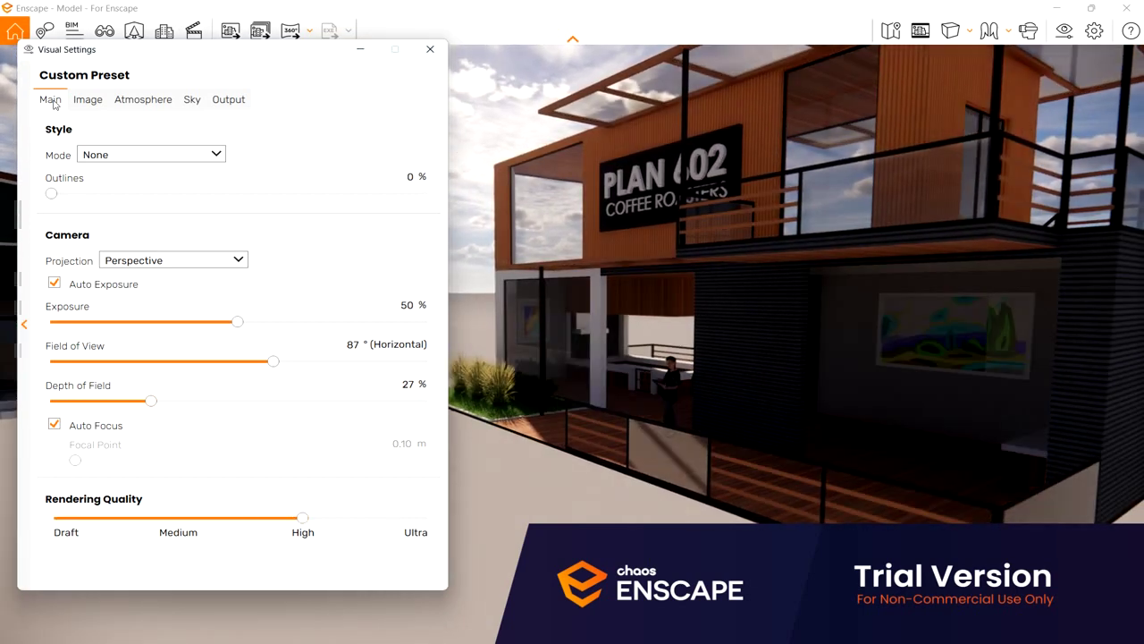
Step: Correct the image with highlights at 3 % and shadows at -79 %
{"action": "left_click", "coordinate": [88, 102]}
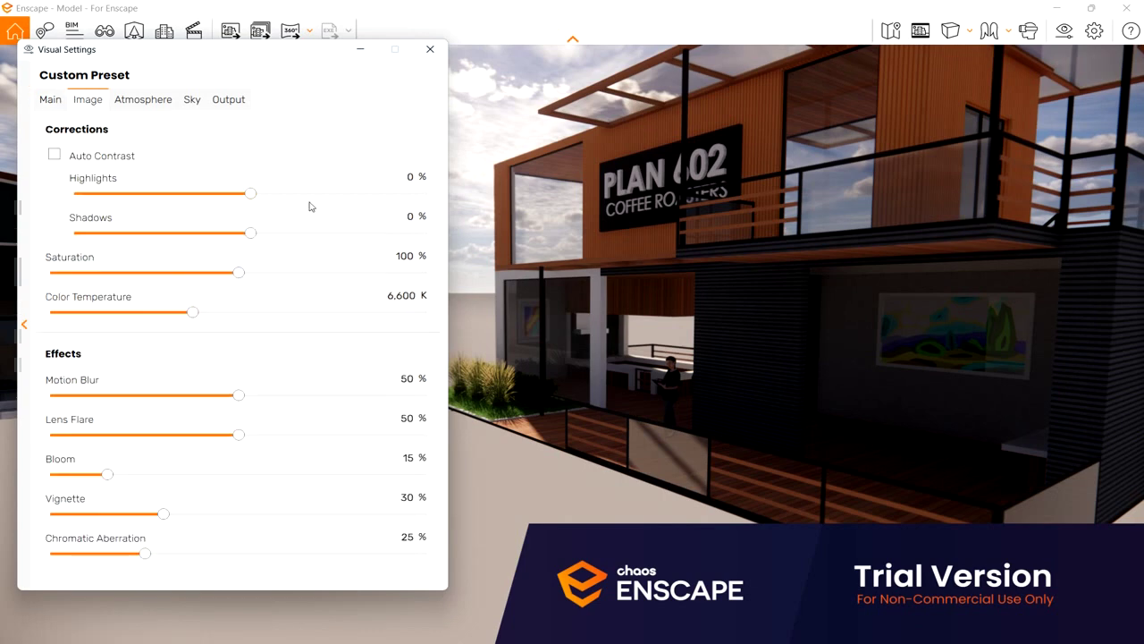
{"action": "left_click_drag", "start_coordinate": [251, 193], "coordinate": [164, 229]}
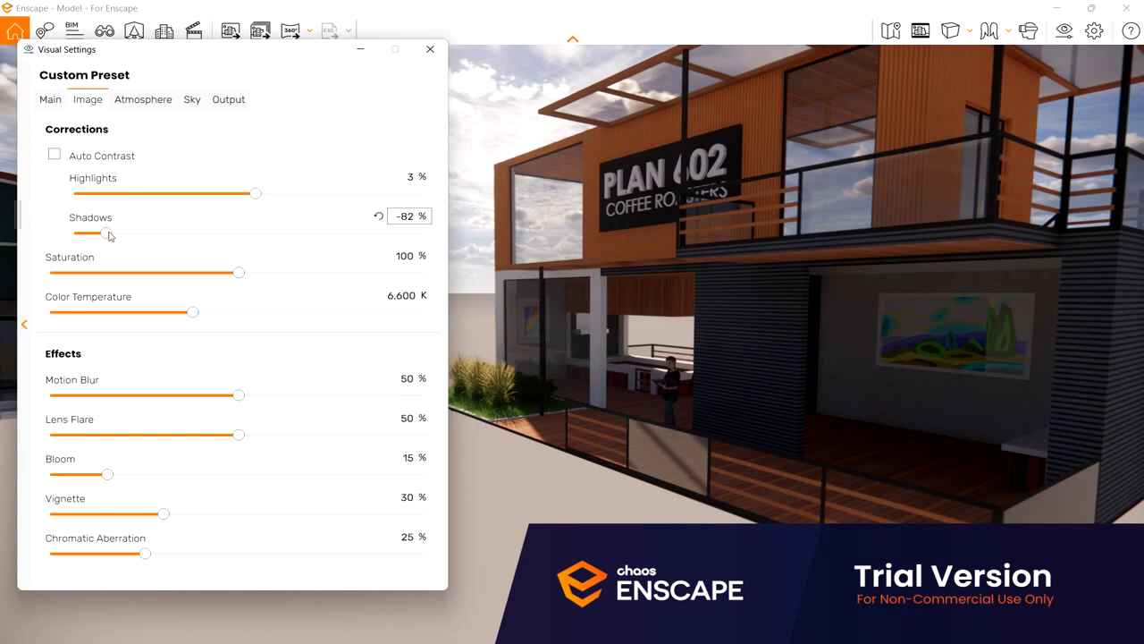
{"action": "right_click_drag", "start_coordinate": [738, 303], "coordinate": [737, 306]}
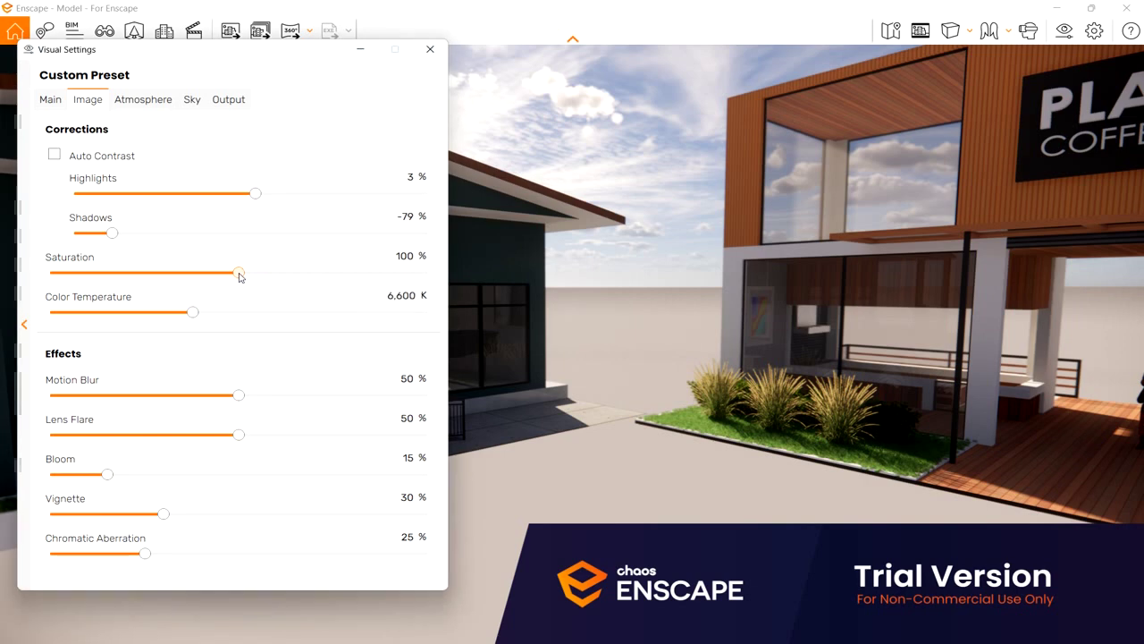
Step: Preview saturations of 153 % and 0 %, settle on 103 %, and set the color temperature to 8,470 K
{"action": "left_click_drag", "start_coordinate": [240, 278], "coordinate": [337, 294]}
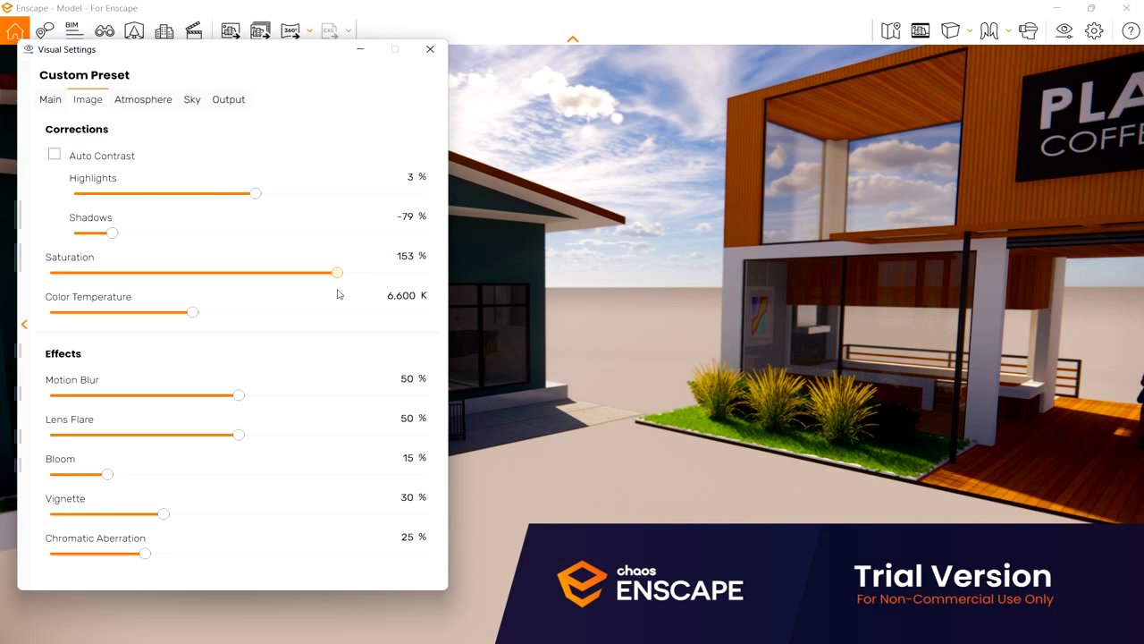
{"action": "left_click", "coordinate": [847, 349]}
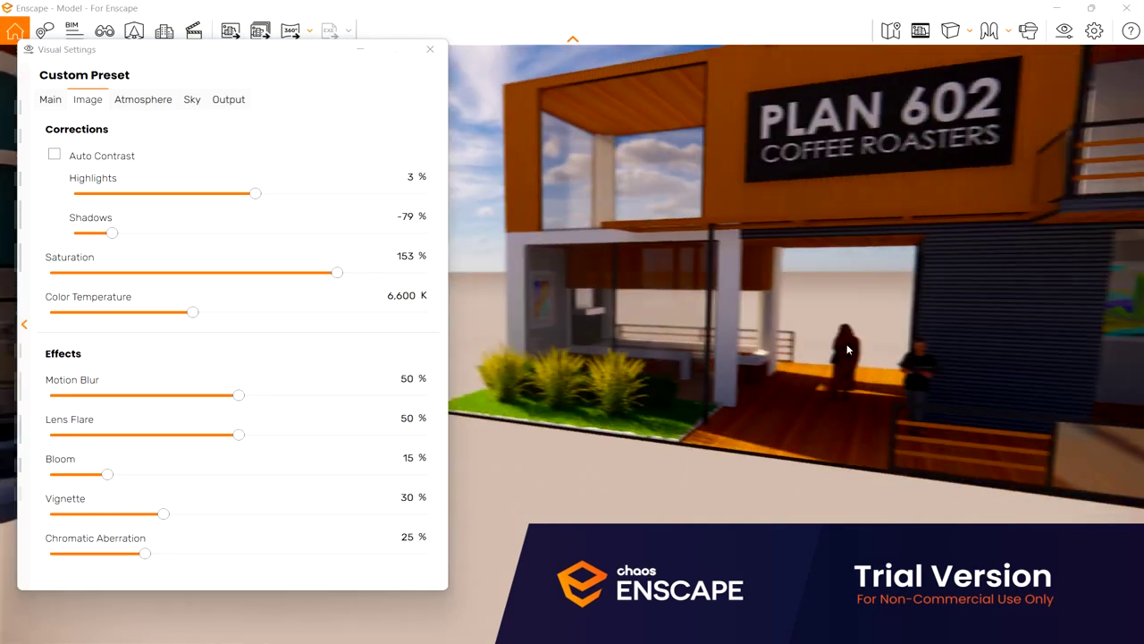
{"action": "left_click_drag", "start_coordinate": [336, 272], "coordinate": [68, 262]}
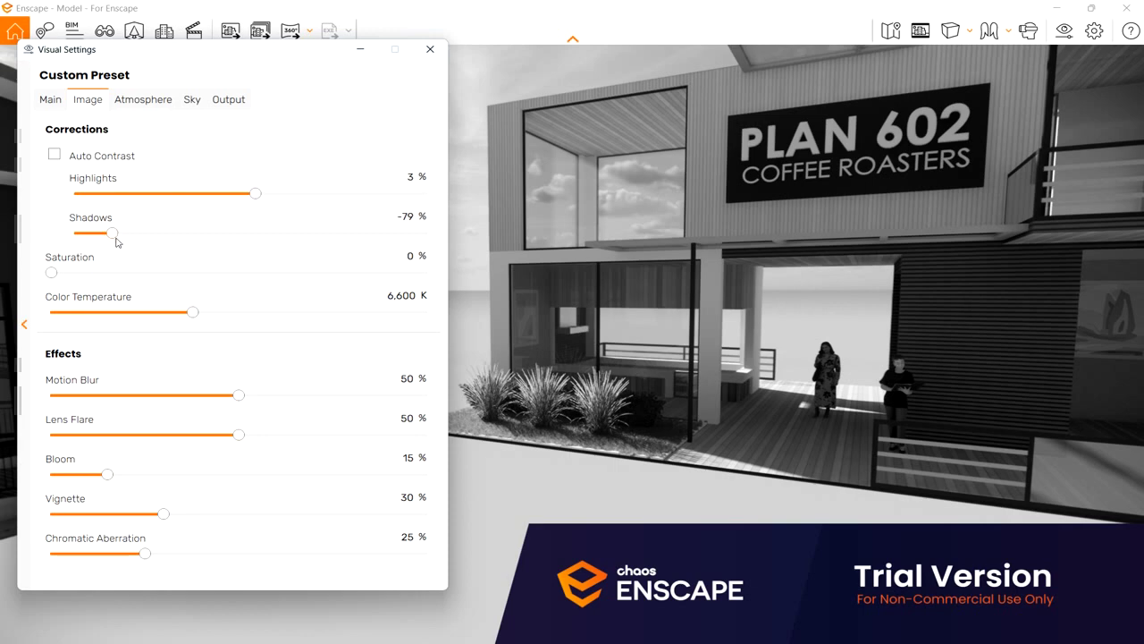
{"action": "left_click_drag", "start_coordinate": [51, 272], "coordinate": [243, 273]}
{"action": "left_click_drag", "start_coordinate": [192, 312], "coordinate": [401, 329]}
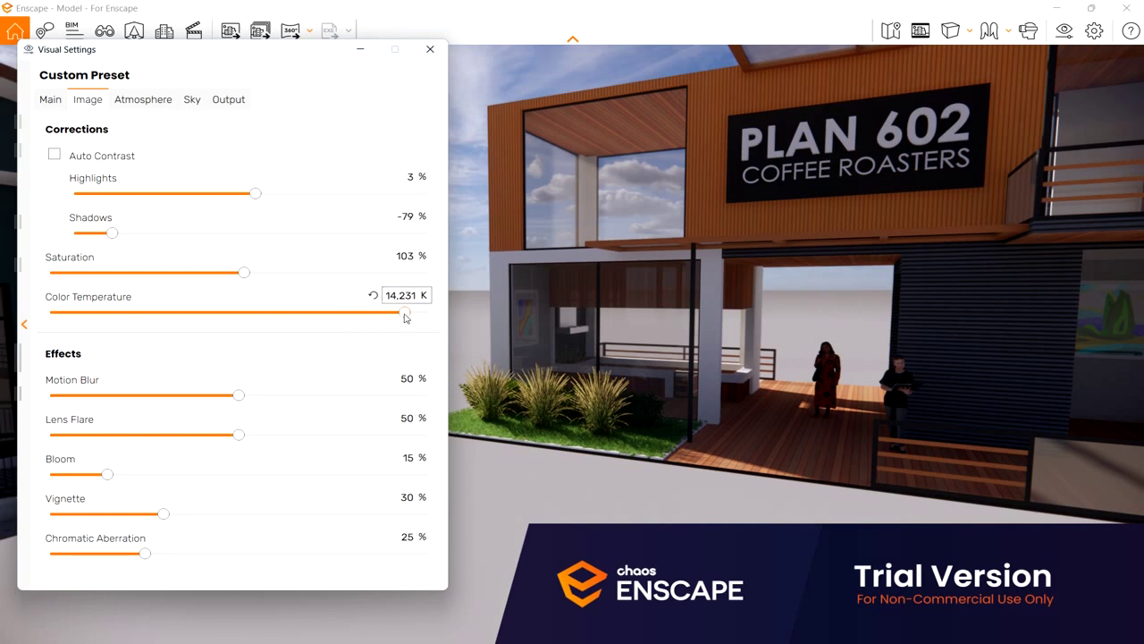
{"action": "left_click_drag", "start_coordinate": [404, 316], "coordinate": [239, 308]}
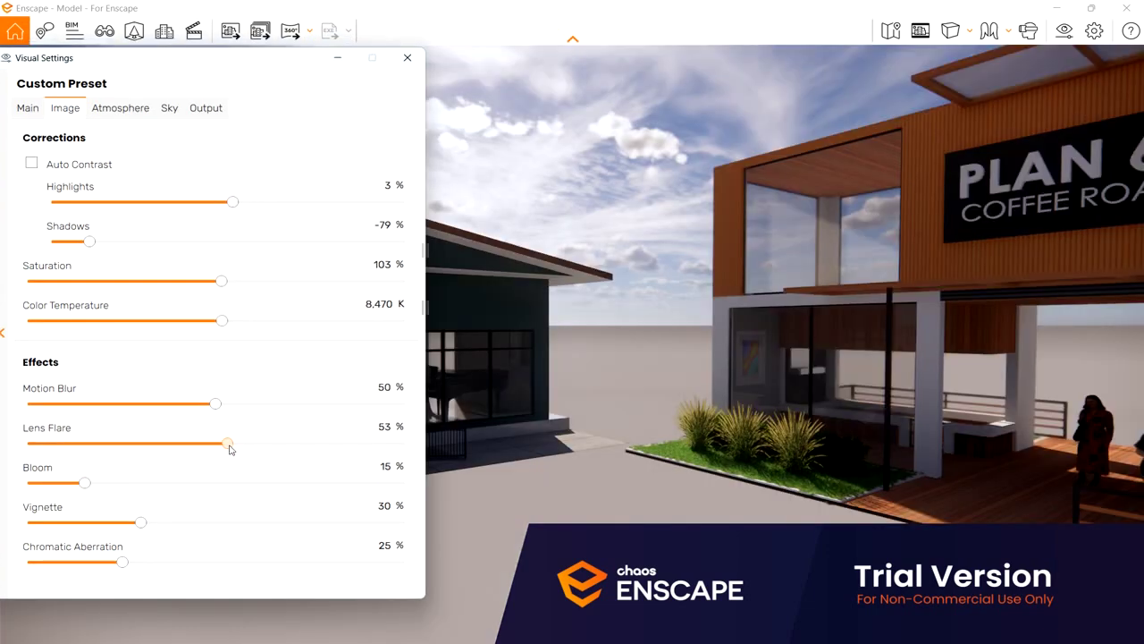
Step: Preview a lens flare of 89 % against the sky and reduce it to 67 %
{"action": "left_click_drag", "start_coordinate": [227, 447], "coordinate": [364, 448]}
{"action": "left_click_drag", "start_coordinate": [619, 245], "coordinate": [618, 245]}
{"action": "left_click_drag", "start_coordinate": [904, 291], "coordinate": [904, 295]}
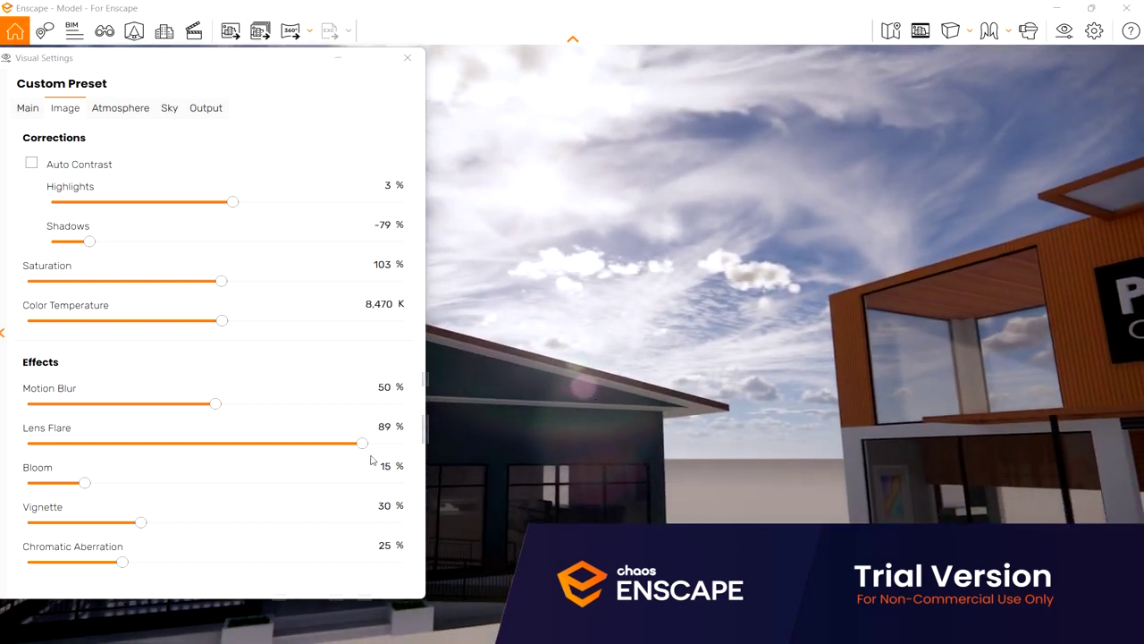
{"action": "left_click_drag", "start_coordinate": [363, 453], "coordinate": [271, 449]}
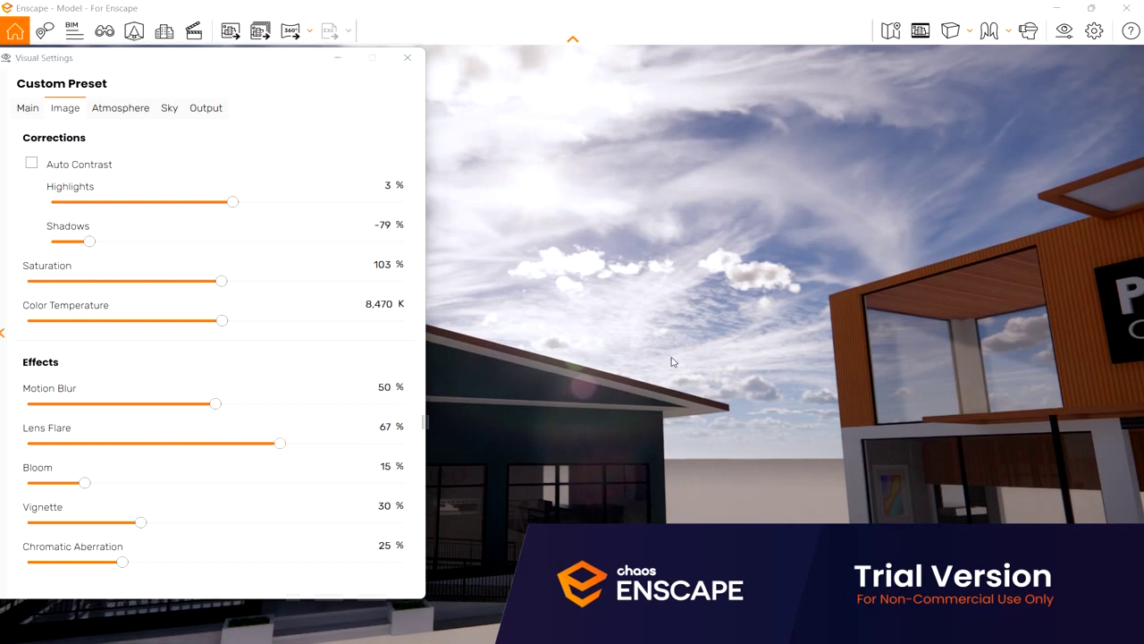
Step: Preview a 75 % vignette on the coffee roasters building and lower the vignette to near zero
{"action": "left_click_drag", "start_coordinate": [675, 358], "coordinate": [678, 356]}
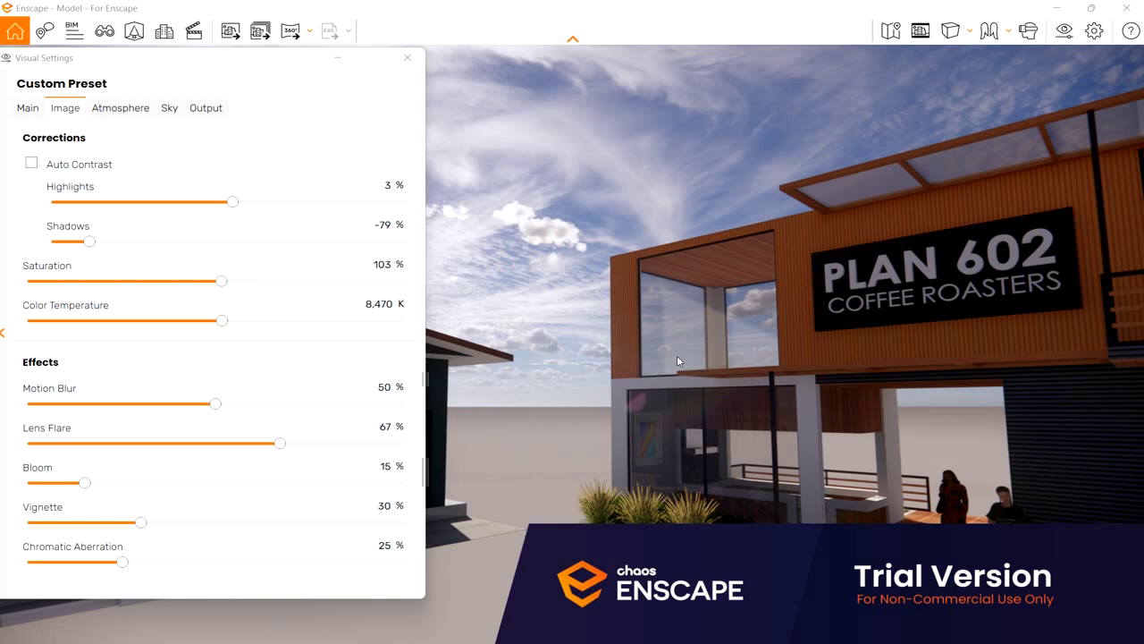
{"action": "left_click_drag", "start_coordinate": [140, 528], "coordinate": [310, 521]}
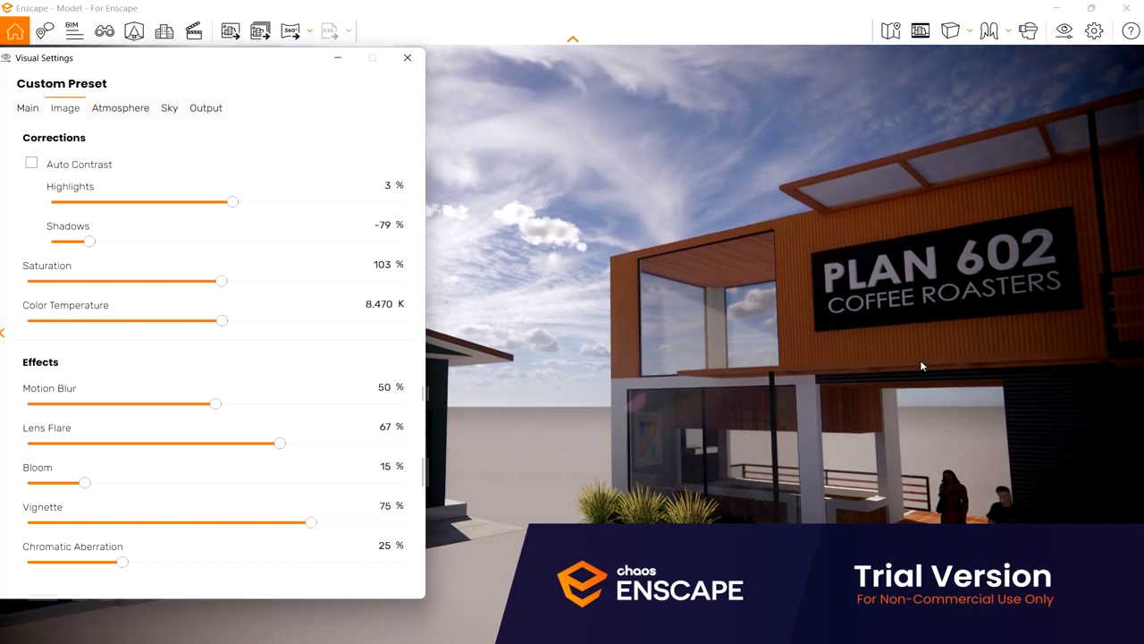
{"action": "left_click_drag", "start_coordinate": [920, 363], "coordinate": [921, 364]}
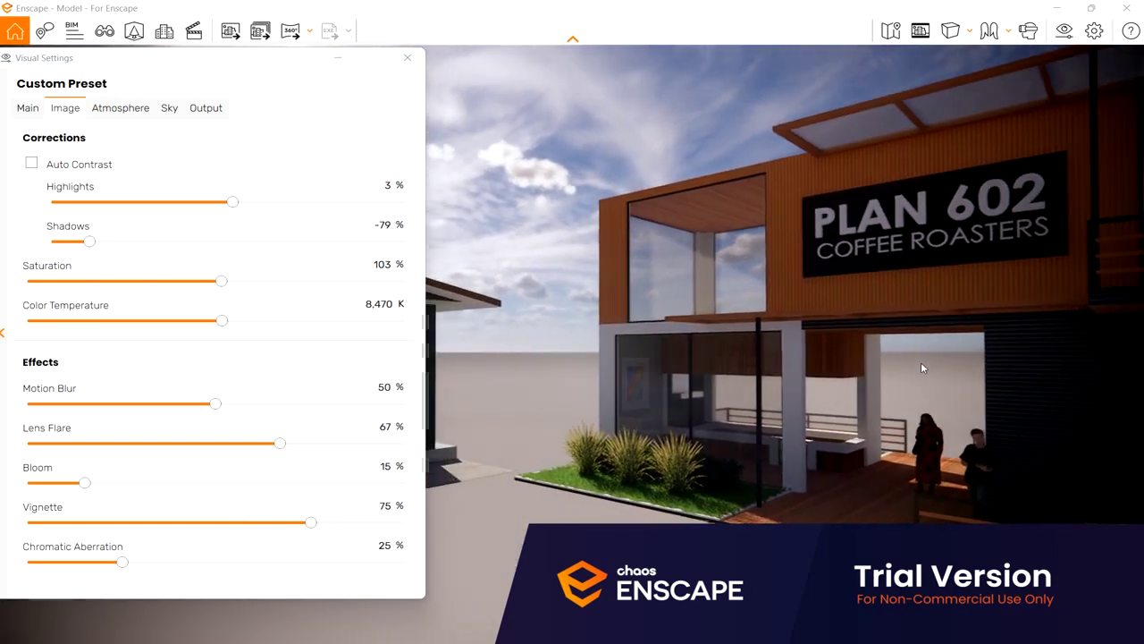
{"action": "left_click_drag", "start_coordinate": [310, 522], "coordinate": [33, 516]}
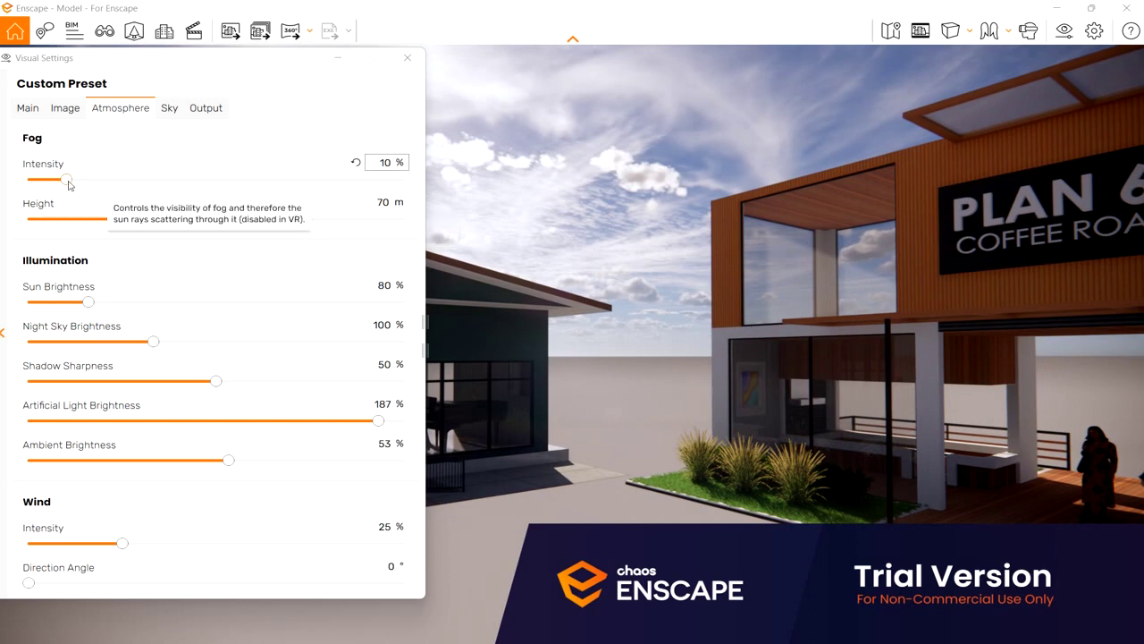
Step: Try fog intensities of 78 % and 55 % with a height of 102 m, and set the fog intensity to 0 %
{"action": "left_click_drag", "start_coordinate": [69, 181], "coordinate": [325, 202]}
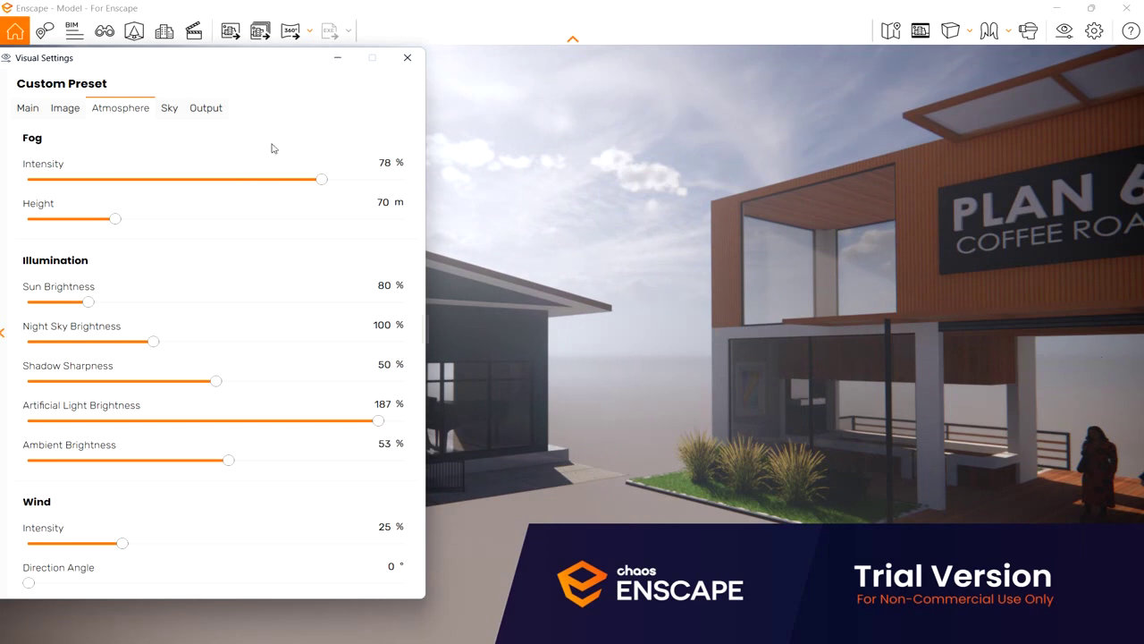
{"action": "left_click_drag", "start_coordinate": [324, 183], "coordinate": [210, 187]}
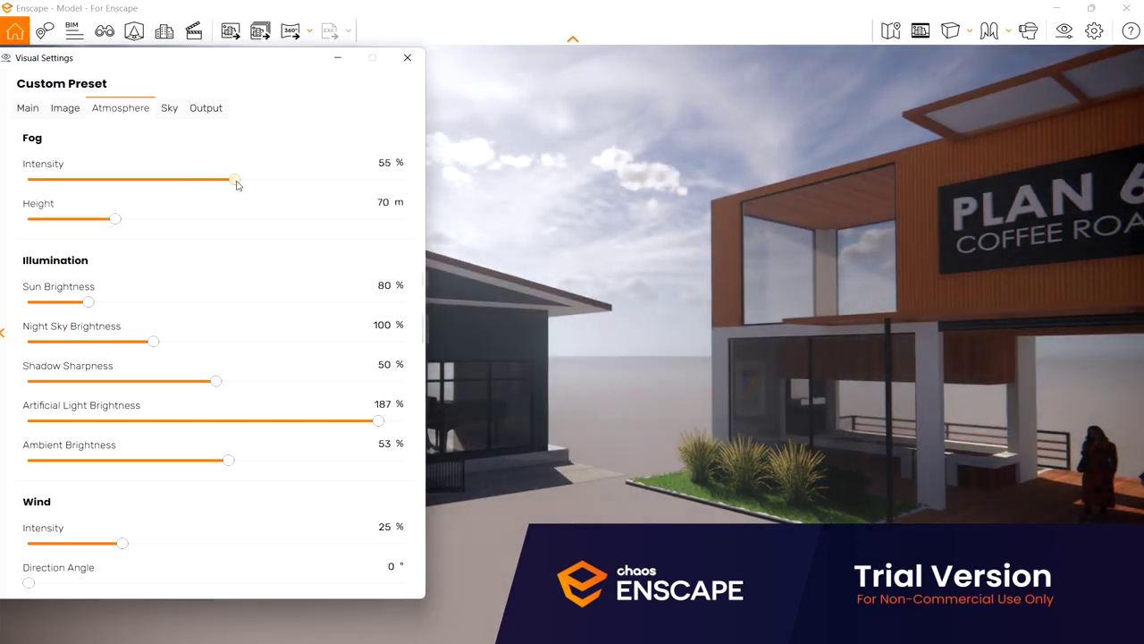
{"action": "left_click_drag", "start_coordinate": [114, 219], "coordinate": [436, 235]}
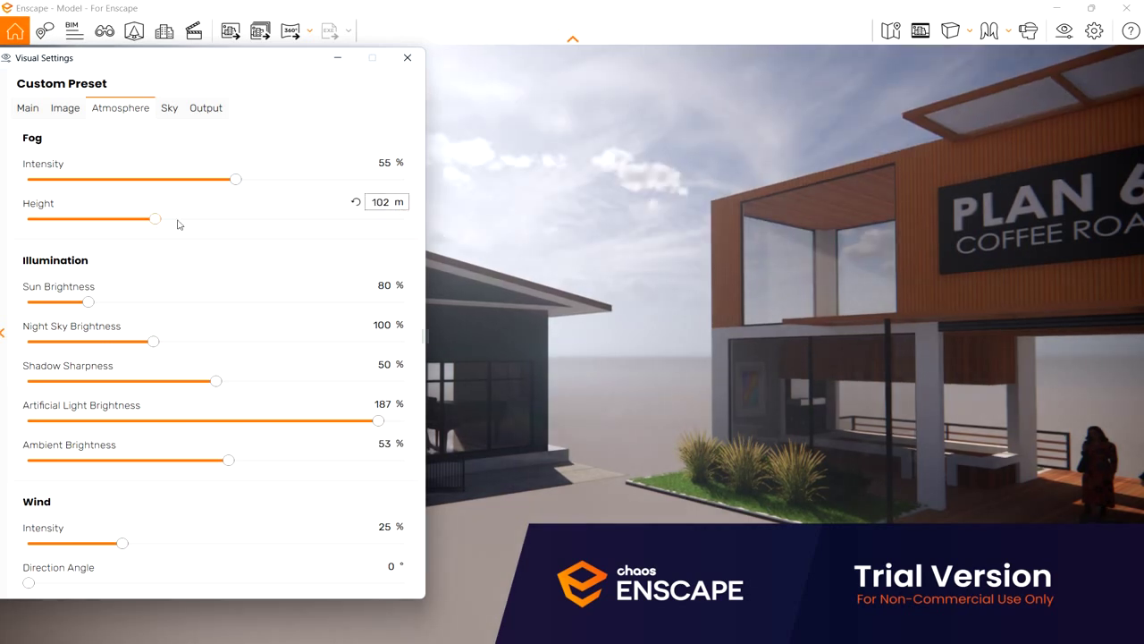
{"action": "left_click_drag", "start_coordinate": [157, 221], "coordinate": [115, 222]}
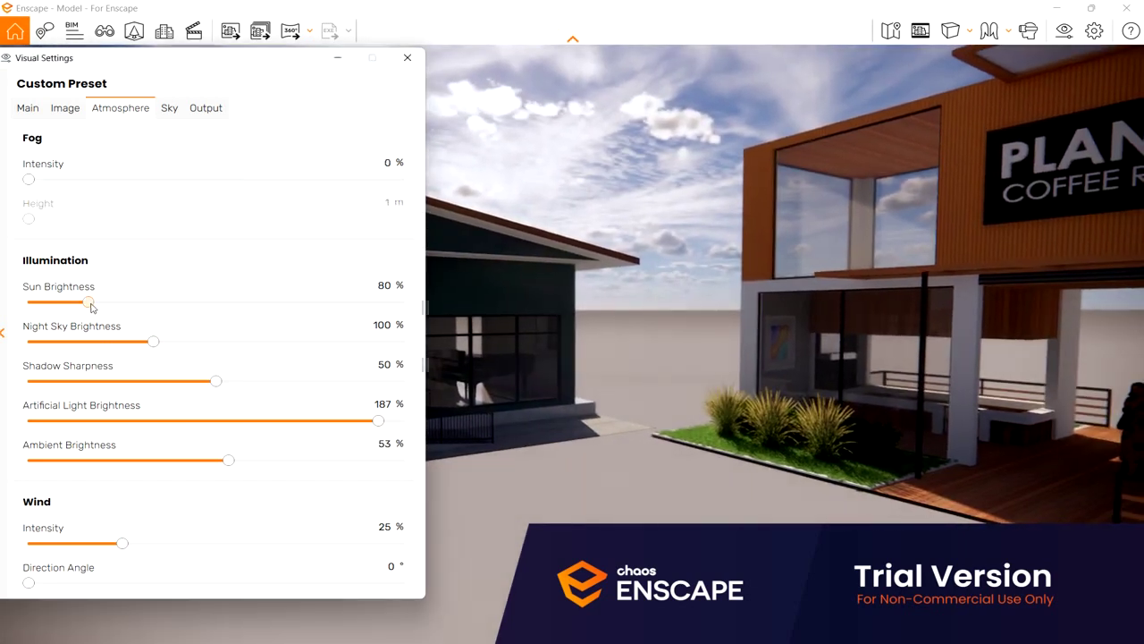
Step: Raise the sun brightness to 201 % and advance the time of day to 10:28
{"action": "left_click_drag", "start_coordinate": [90, 303], "coordinate": [180, 301]}
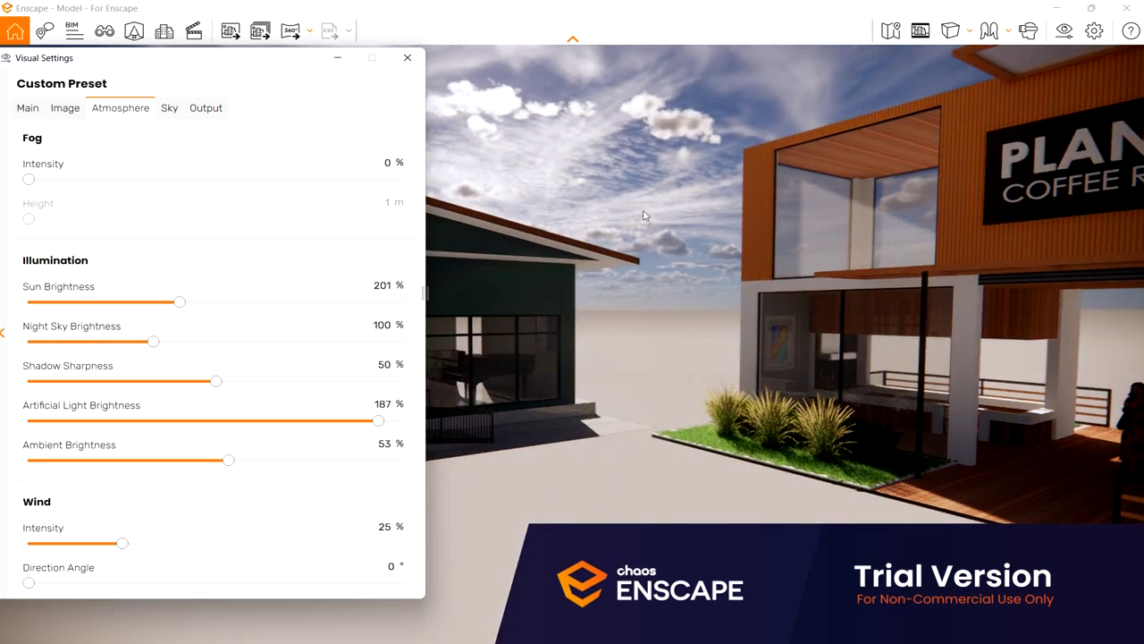
{"action": "left_click", "coordinate": [612, 323]}
{"action": "key", "text": "u"}
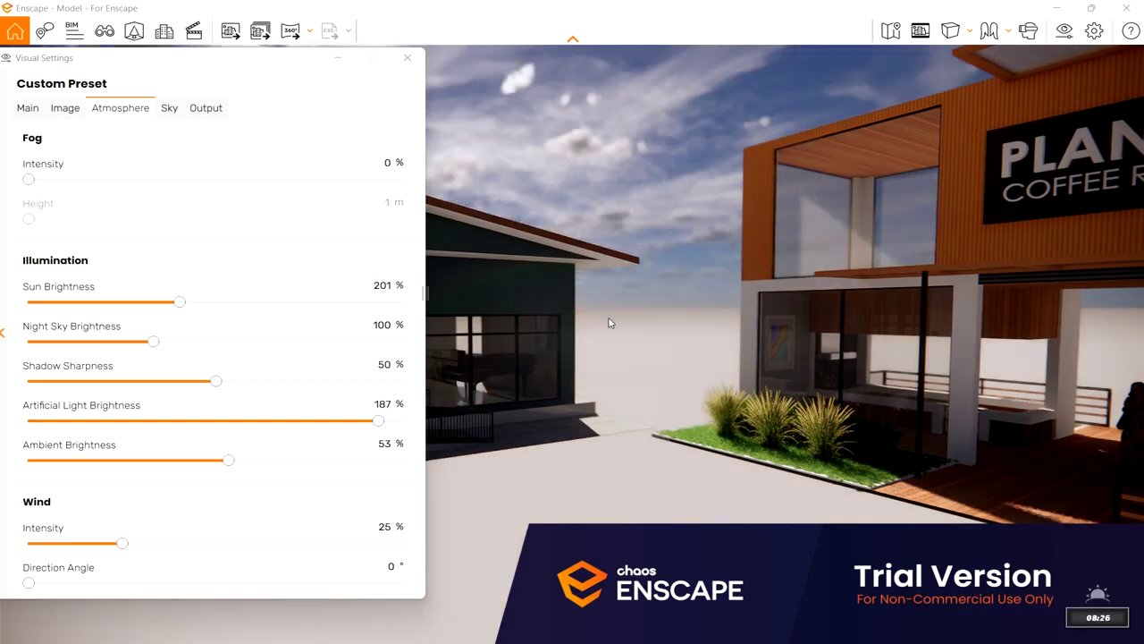
{"action": "key", "text": "u"}
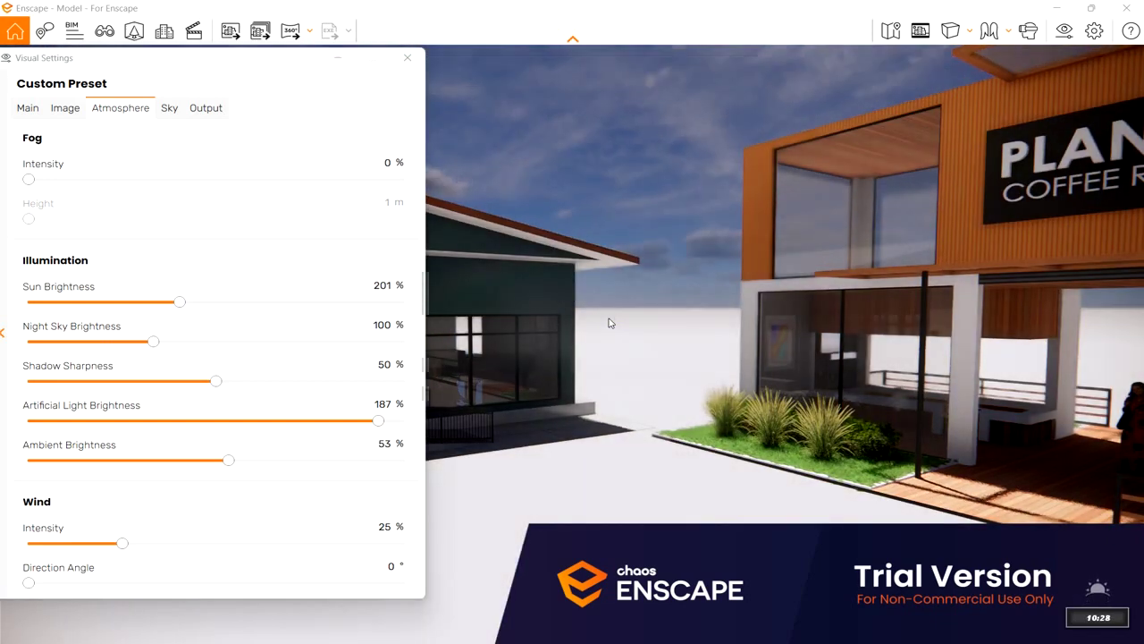
Step: Shift the time of day to night, try a night sky brightness of 265 %, set it to 148 %, and return to daylight
{"action": "key", "text": "u"}
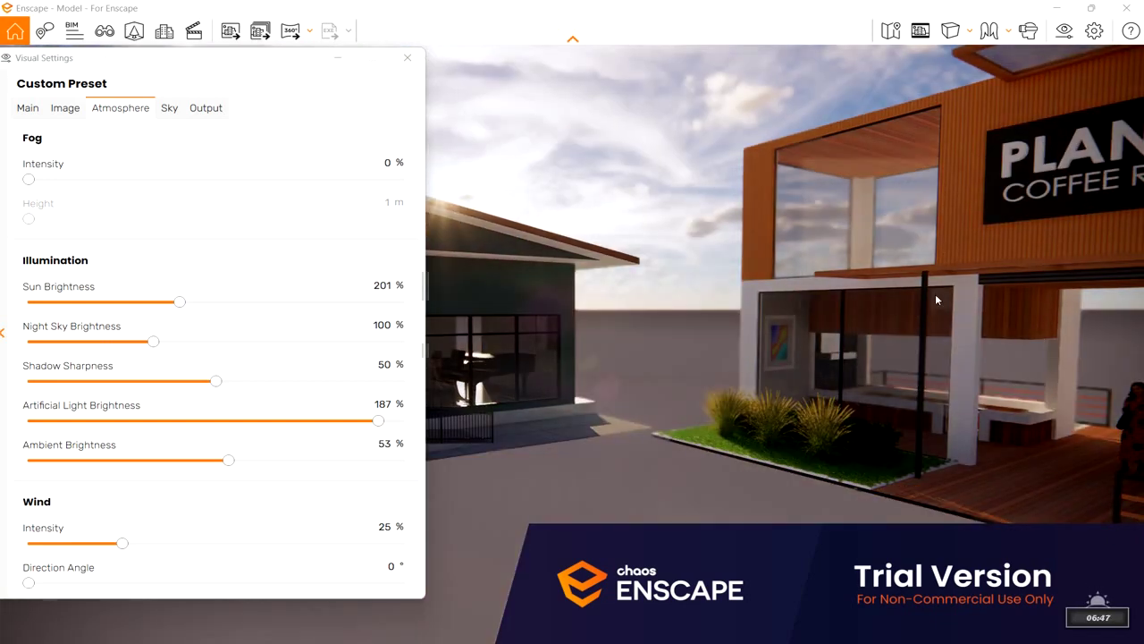
{"action": "left_click_drag", "start_coordinate": [158, 344], "coordinate": [362, 364]}
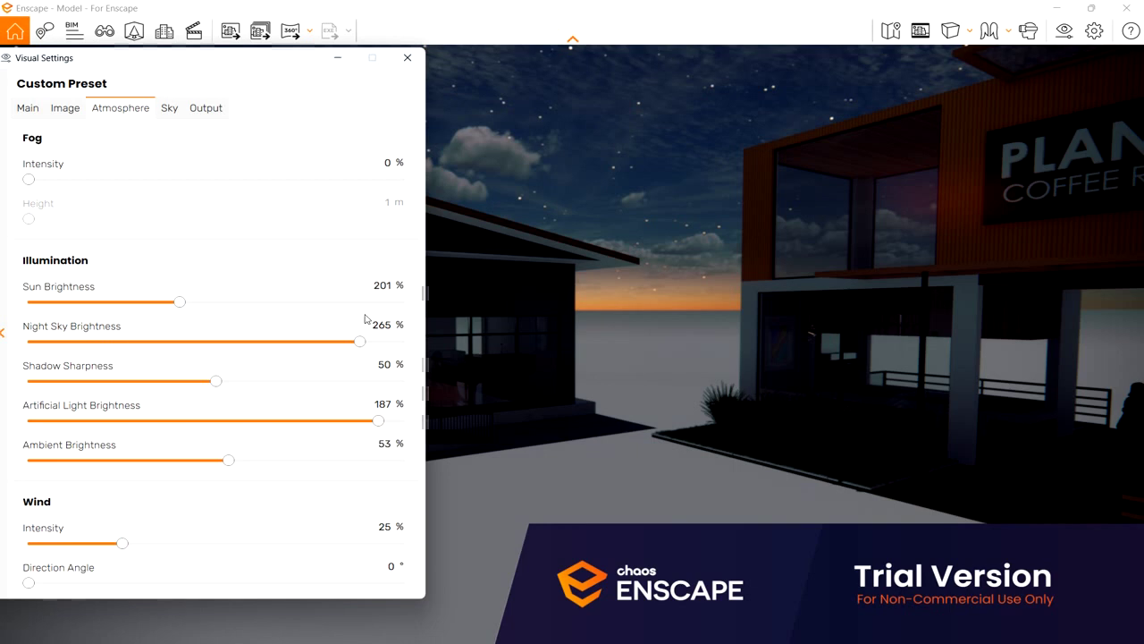
{"action": "left_click_drag", "start_coordinate": [361, 345], "coordinate": [214, 341]}
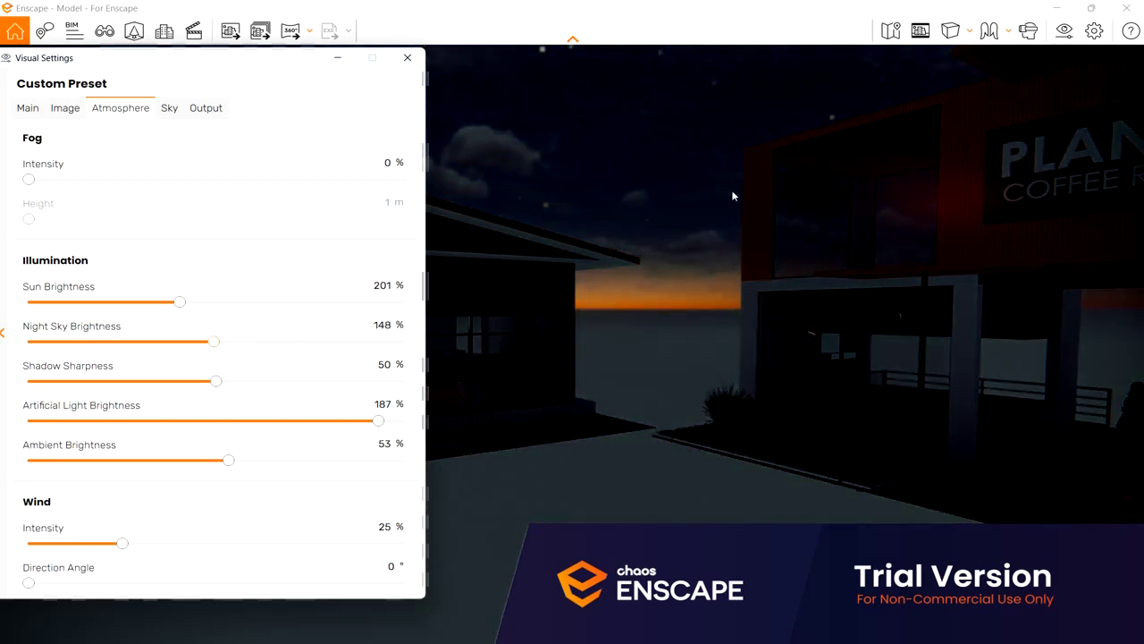
{"action": "left_click", "coordinate": [572, 203]}
{"action": "key", "text": "i"}
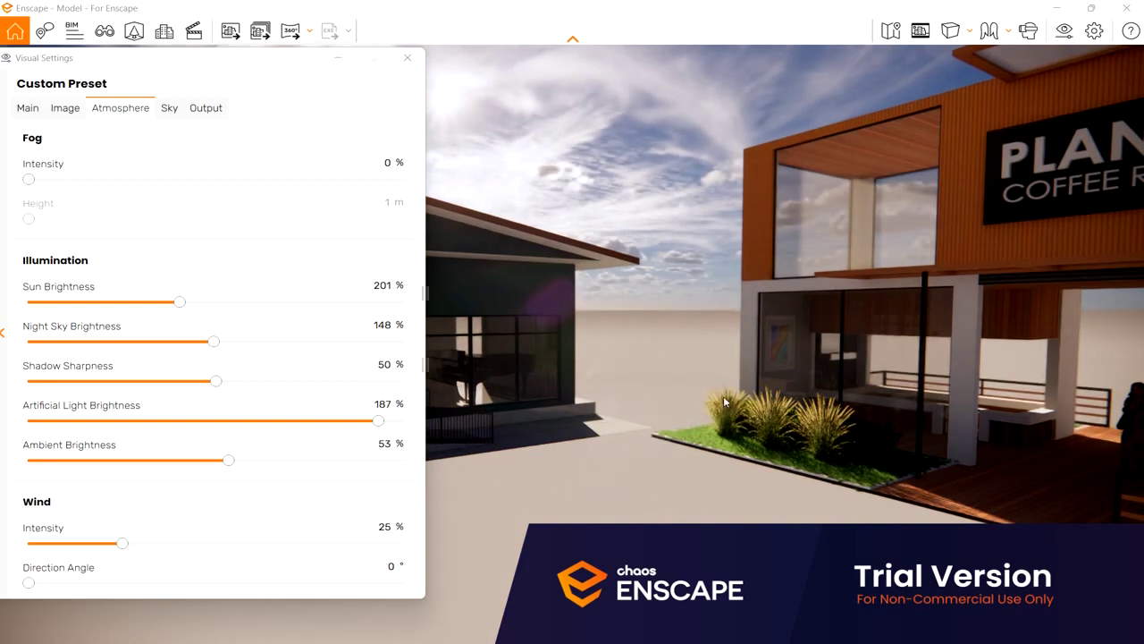
Step: Compare a shadow sharpness of 95 % on the paving shadow near the grass bed and reduce the sharpness to 13 %
{"action": "left_click_drag", "start_coordinate": [635, 331], "coordinate": [994, 349]}
{"action": "scroll", "coordinate": [573, 429], "scroll_direction": "up", "scroll_amount": 3}
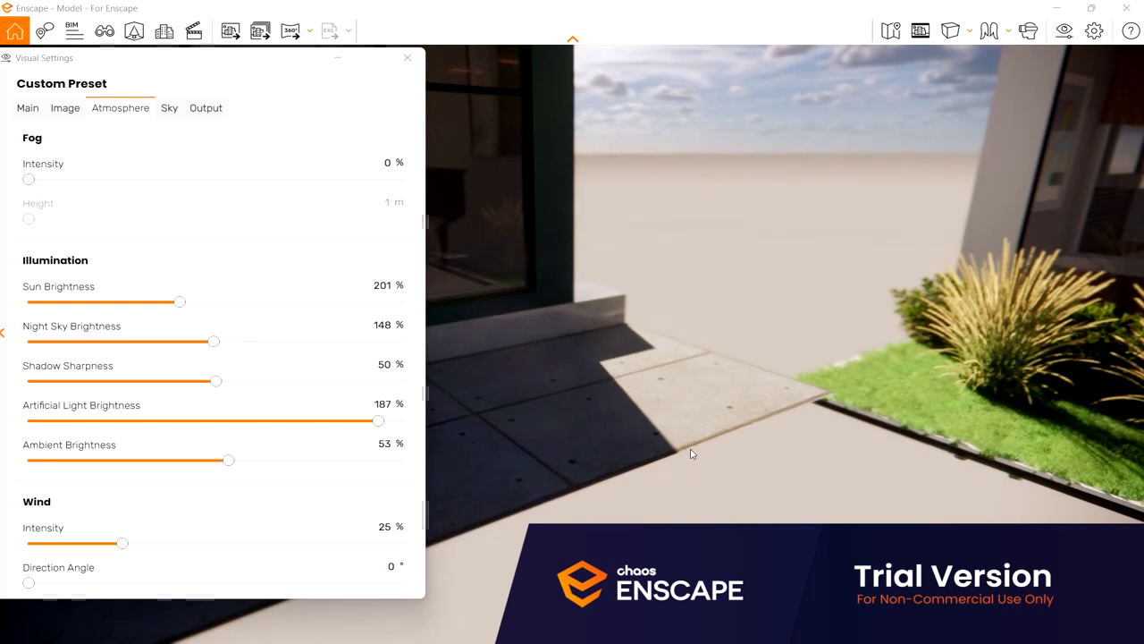
{"action": "left_click_drag", "start_coordinate": [217, 385], "coordinate": [385, 396]}
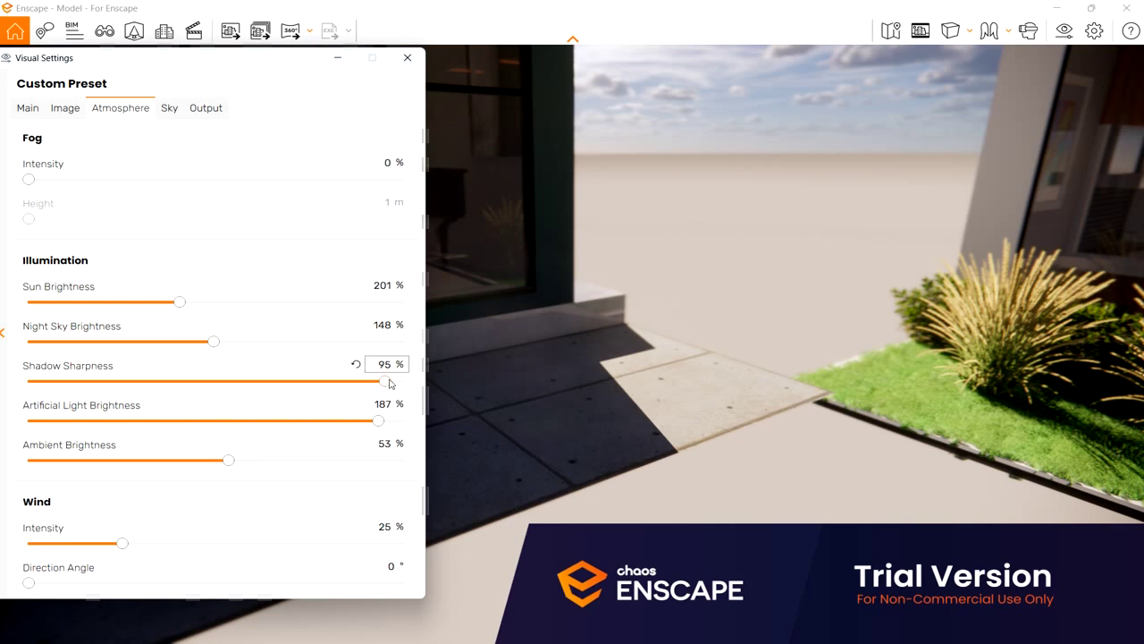
{"action": "left_click_drag", "start_coordinate": [389, 383], "coordinate": [78, 382]}
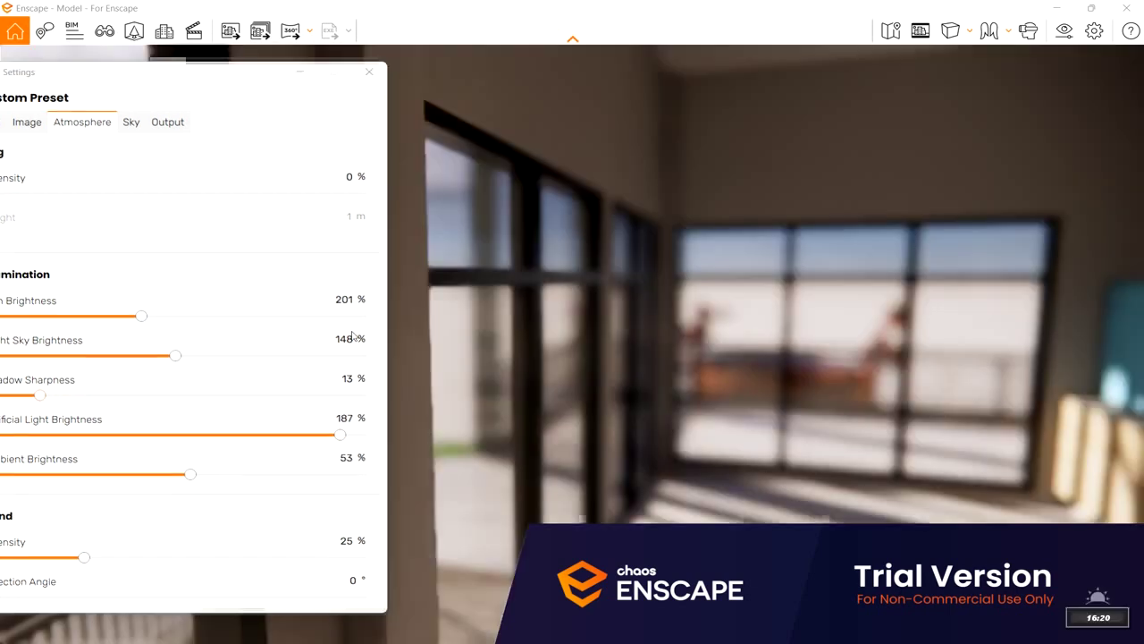
Step: In the dark coffee bar interior, try artificial light brightness at 95 %, set it to 123 %, and raise the ambient brightness
{"action": "key", "text": "u"}
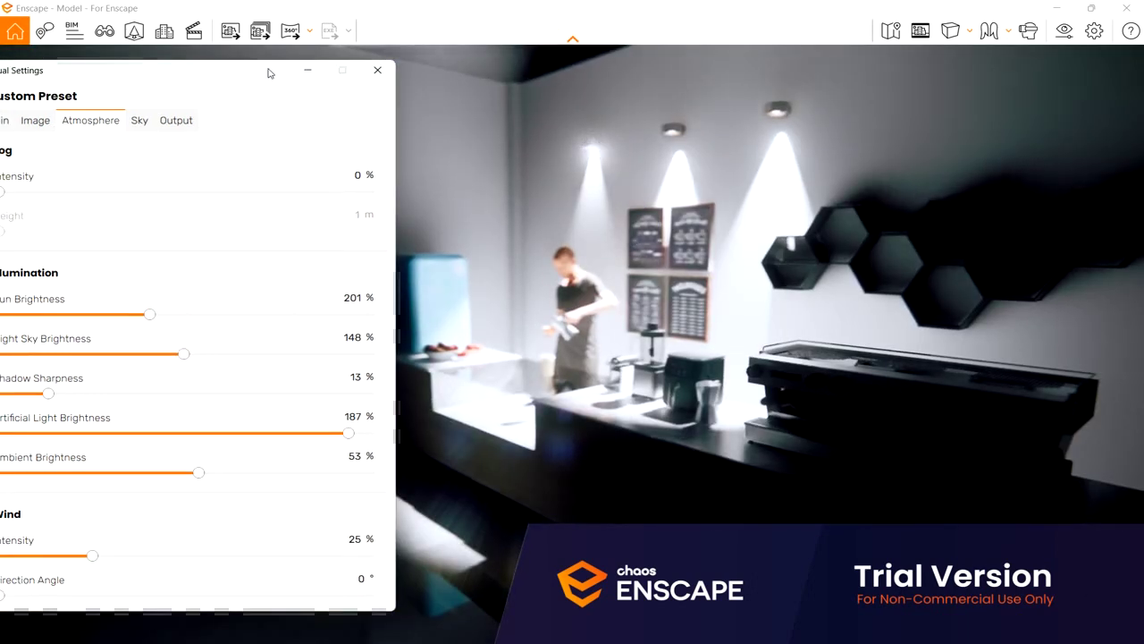
{"action": "left_click_drag", "start_coordinate": [234, 79], "coordinate": [306, 72]}
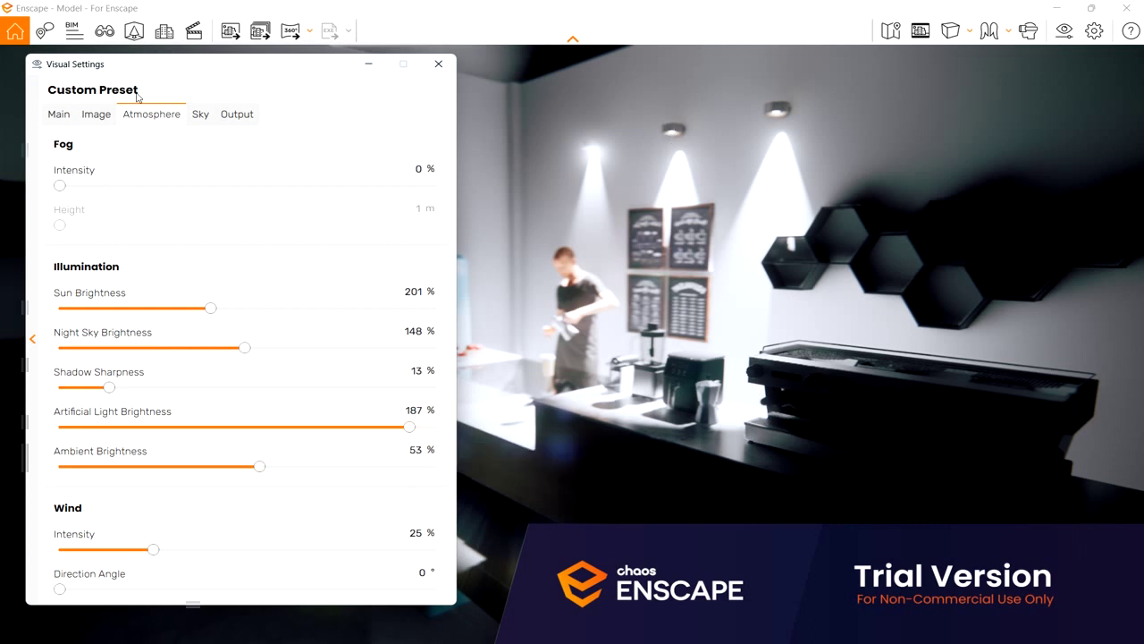
{"action": "left_click_drag", "start_coordinate": [646, 156], "coordinate": [625, 126]}
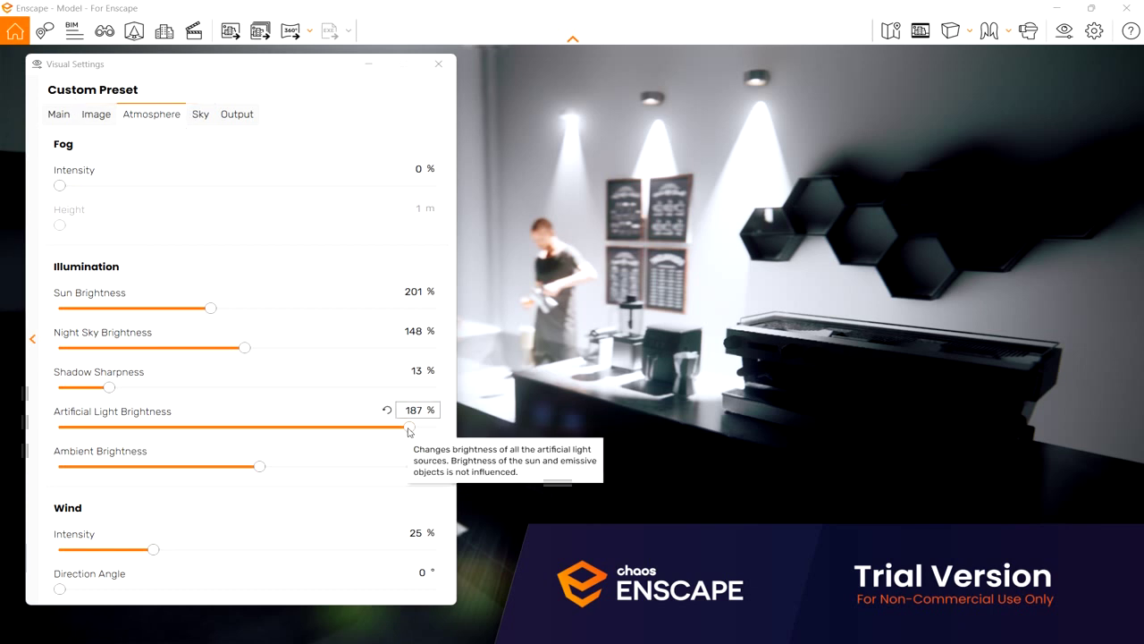
{"action": "left_click_drag", "start_coordinate": [407, 431], "coordinate": [233, 434]}
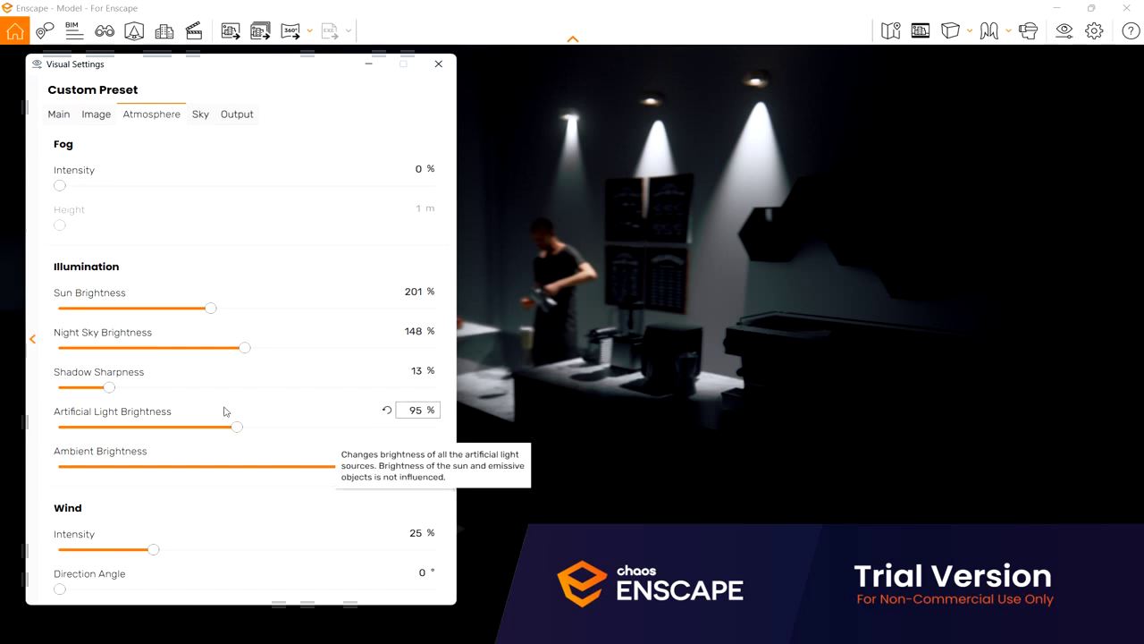
{"action": "left_click_drag", "start_coordinate": [237, 428], "coordinate": [292, 438]}
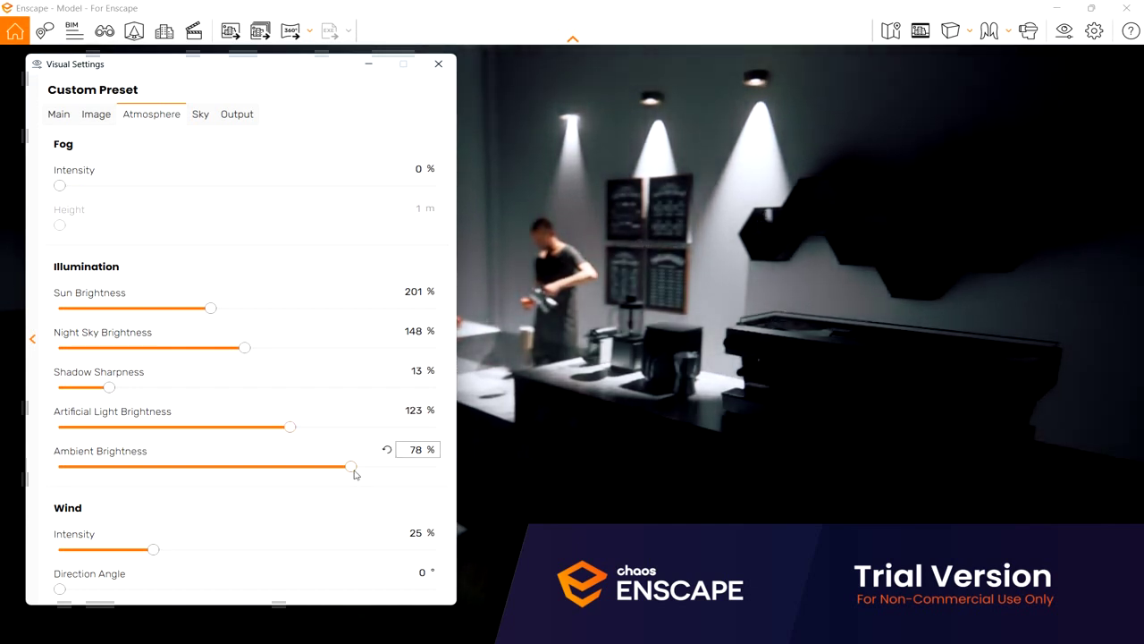
{"action": "left_click_drag", "start_coordinate": [354, 469], "coordinate": [366, 476]}
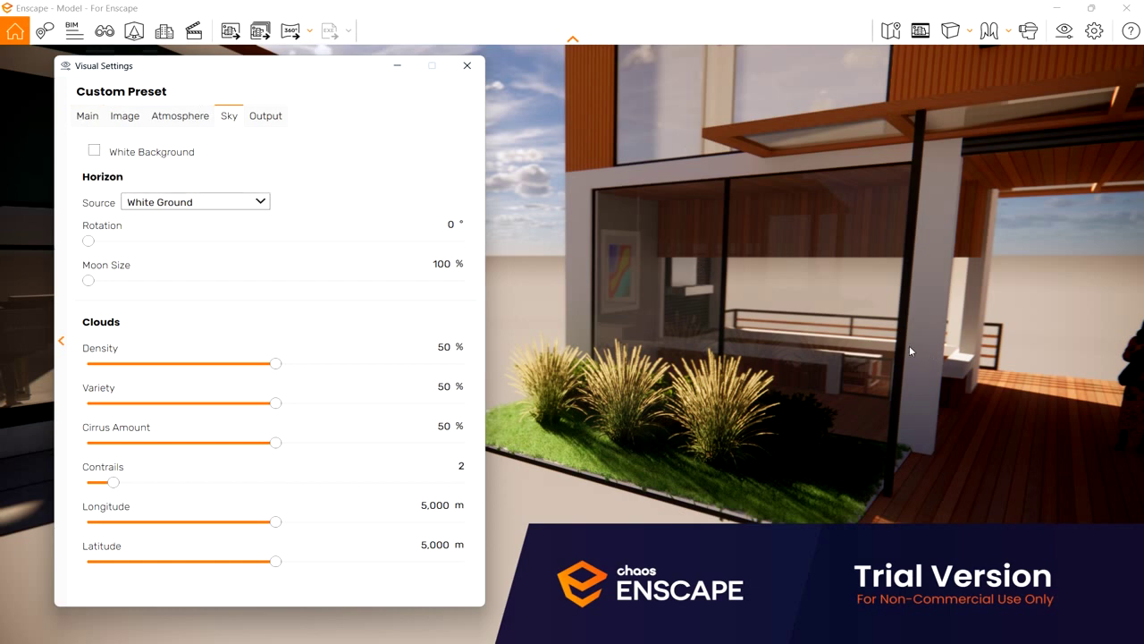
Step: Preview the coffee roasters building against a white background and turn the white background off
{"action": "left_click", "coordinate": [94, 152]}
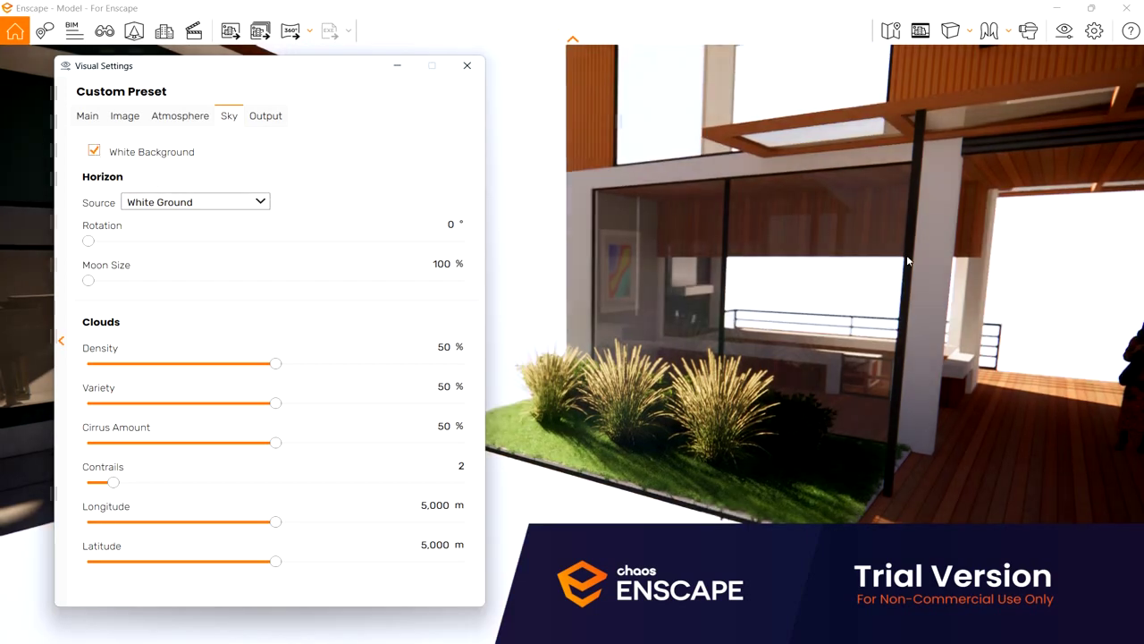
{"action": "left_click_drag", "start_coordinate": [901, 264], "coordinate": [901, 263]}
{"action": "scroll", "coordinate": [900, 264], "scroll_direction": "down", "scroll_amount": 4}
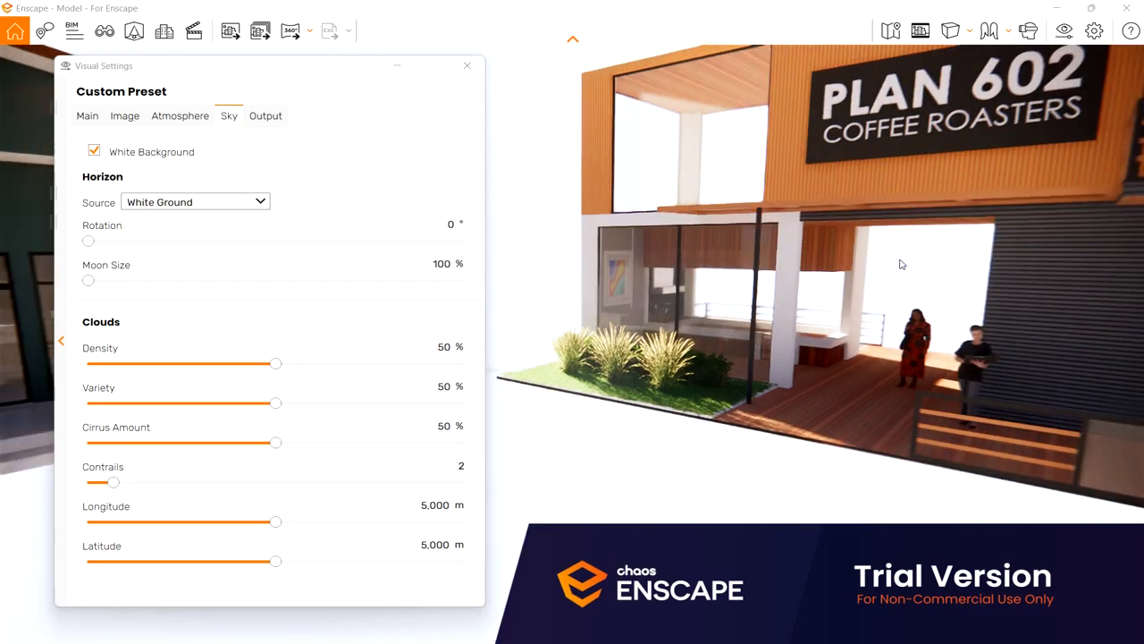
{"action": "right_click_drag", "start_coordinate": [900, 263], "coordinate": [900, 264]}
{"action": "scroll", "coordinate": [900, 264], "scroll_direction": "up", "scroll_amount": 5}
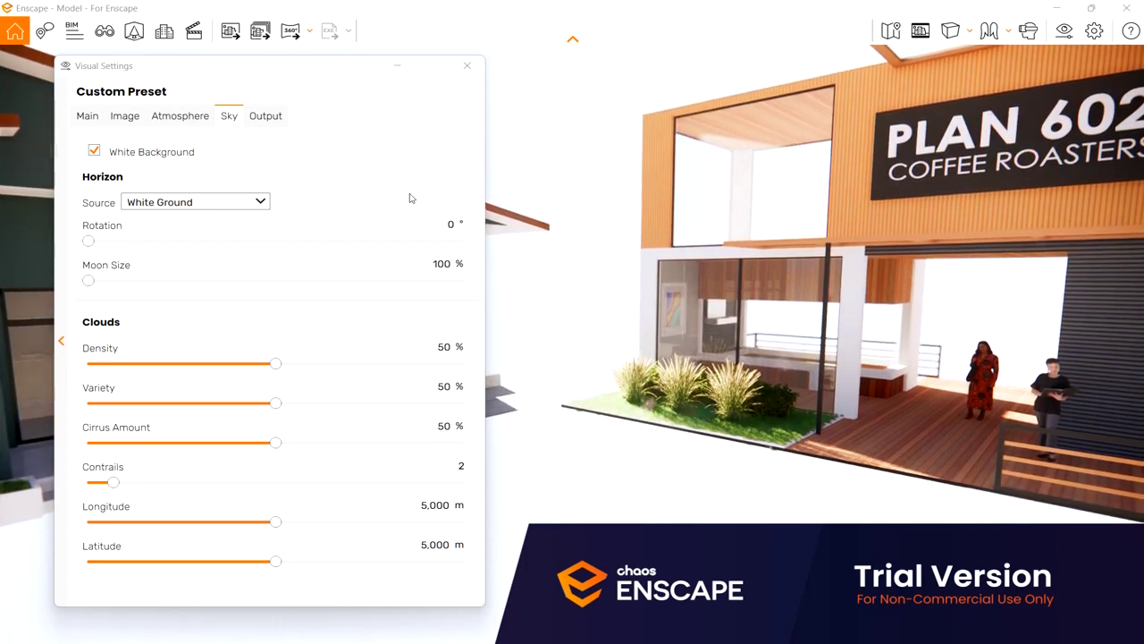
{"action": "left_click", "coordinate": [94, 152]}
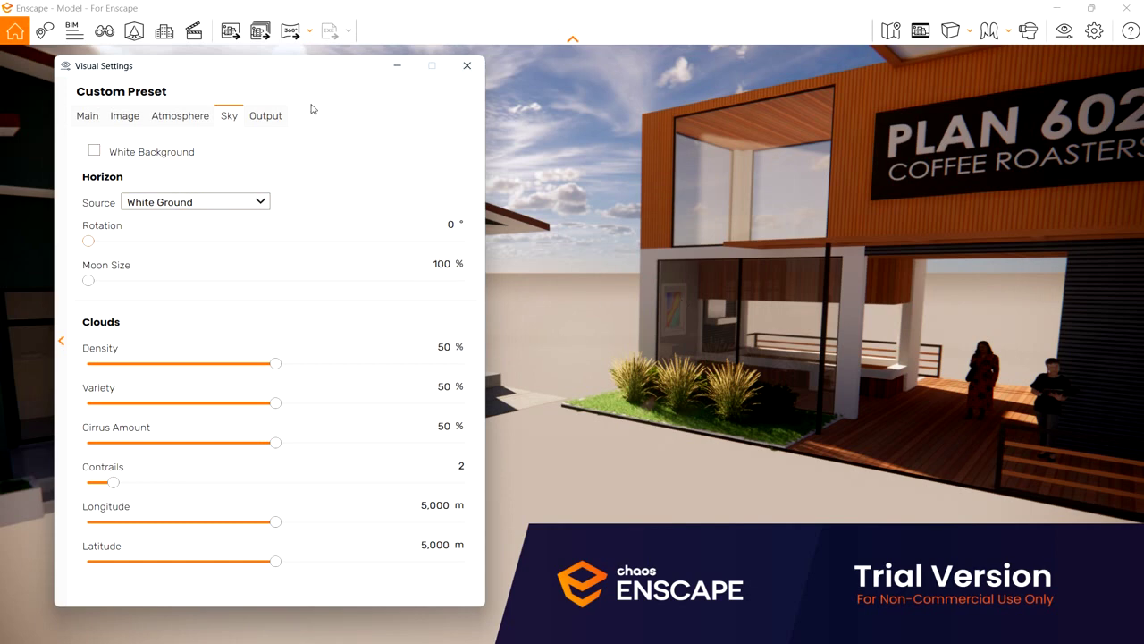
Step: Try the Mountains and Town horizon sources behind the coffee roasters building
{"action": "left_click", "coordinate": [260, 203]}
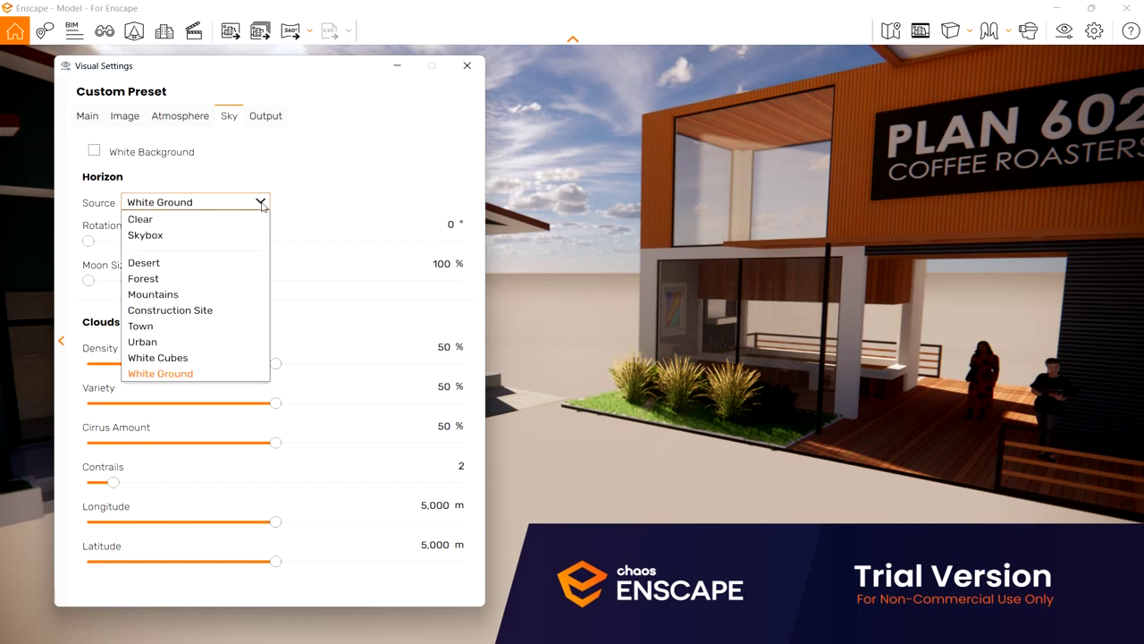
{"action": "left_click", "coordinate": [200, 295]}
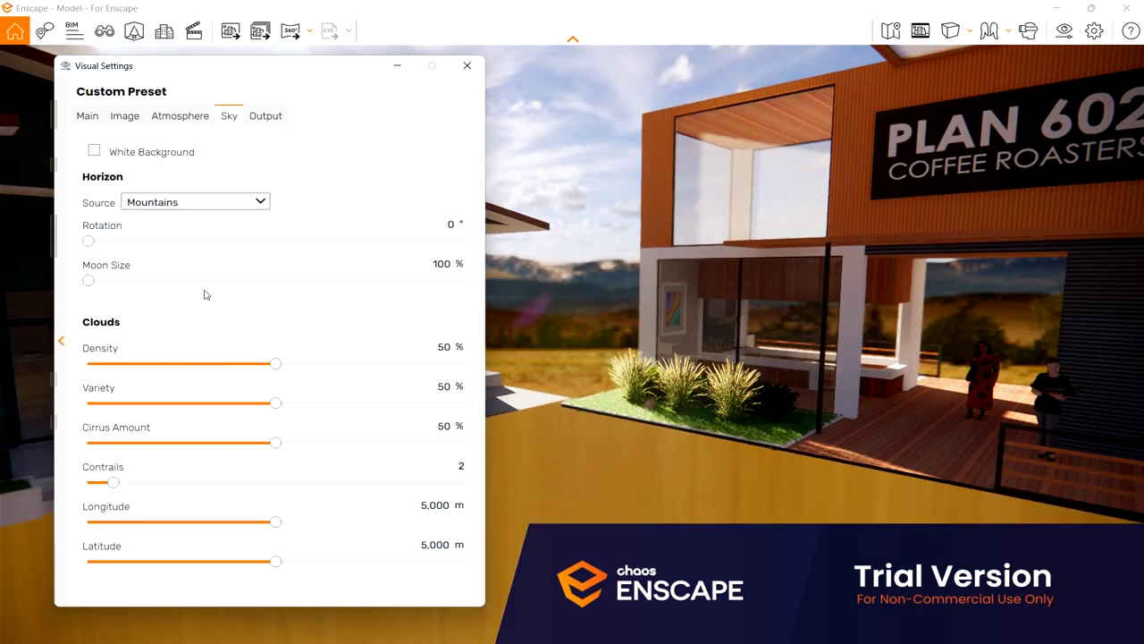
{"action": "left_click_drag", "start_coordinate": [911, 361], "coordinate": [915, 369]}
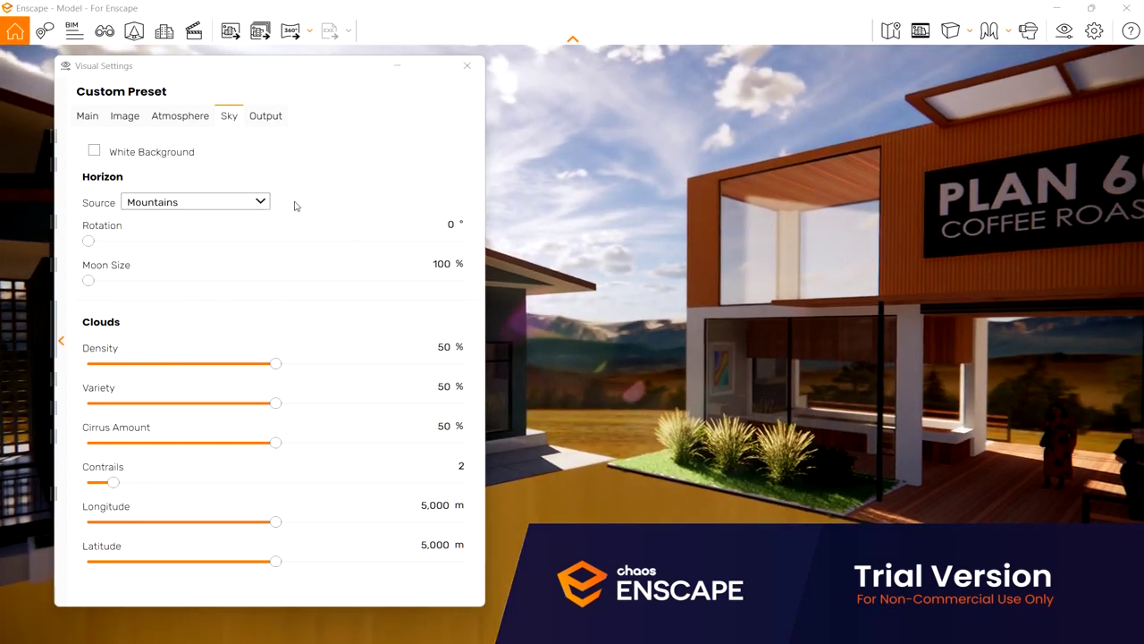
{"action": "left_click", "coordinate": [259, 203]}
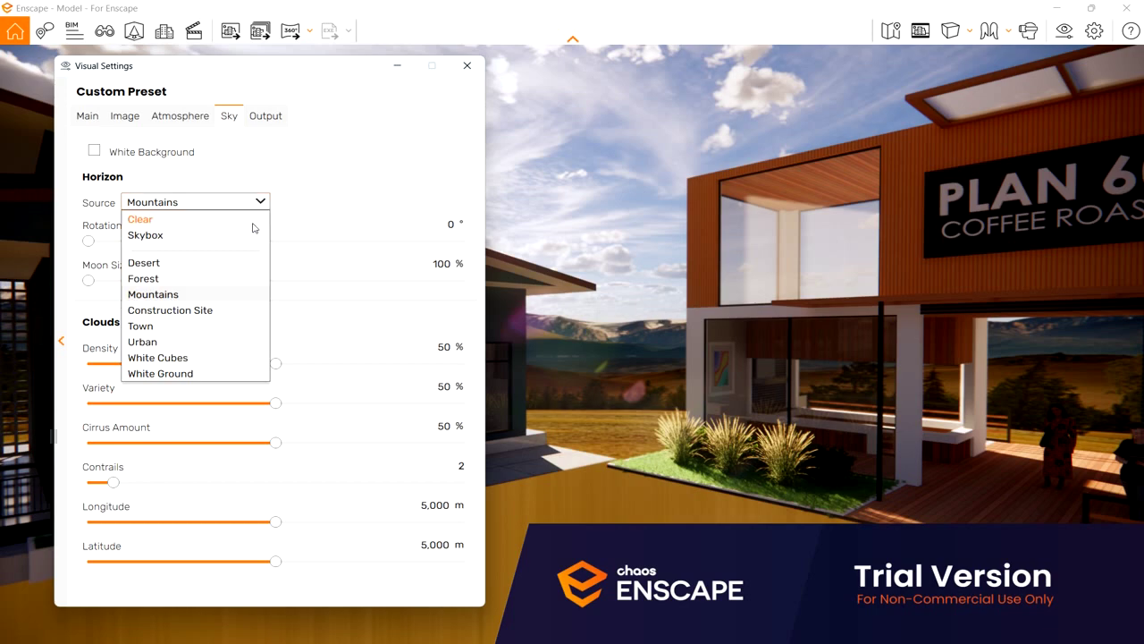
{"action": "left_click", "coordinate": [201, 330]}
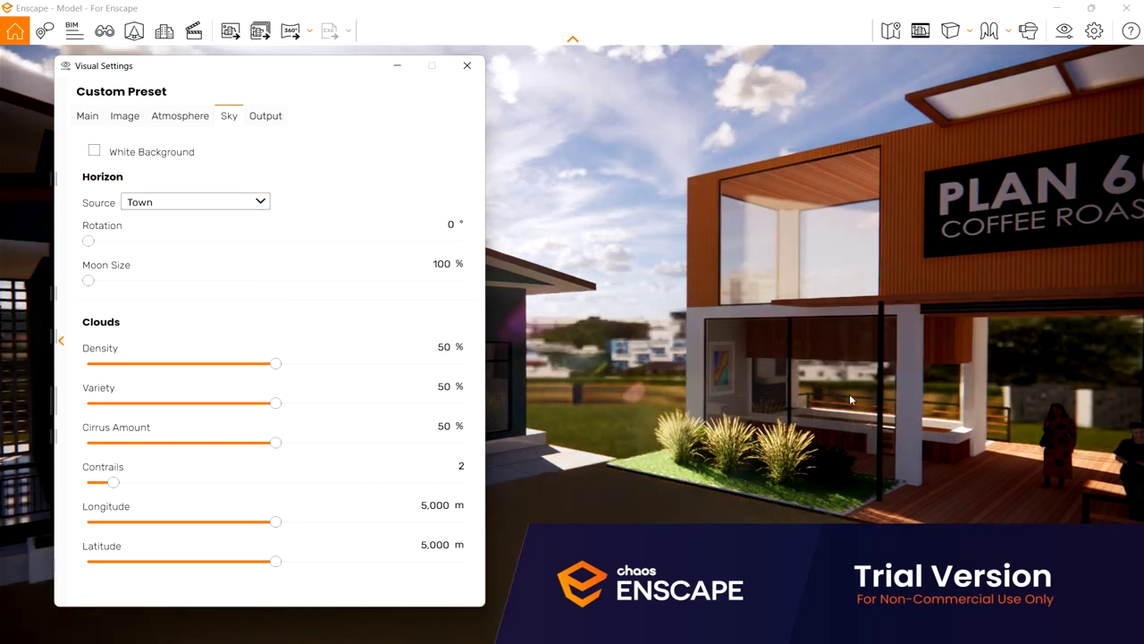
{"action": "left_click_drag", "start_coordinate": [781, 343], "coordinate": [781, 344]}
{"action": "left_click_drag", "start_coordinate": [862, 350], "coordinate": [877, 349]}
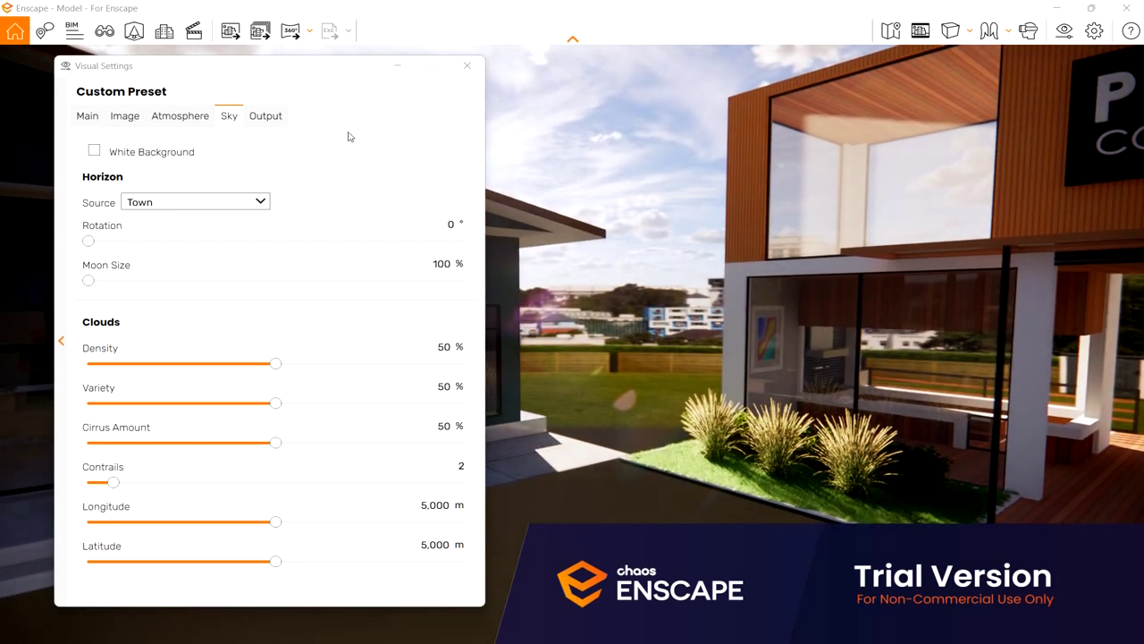
Step: Set the horizon source to Urban and rotate the horizon to 146°
{"action": "left_click", "coordinate": [259, 202]}
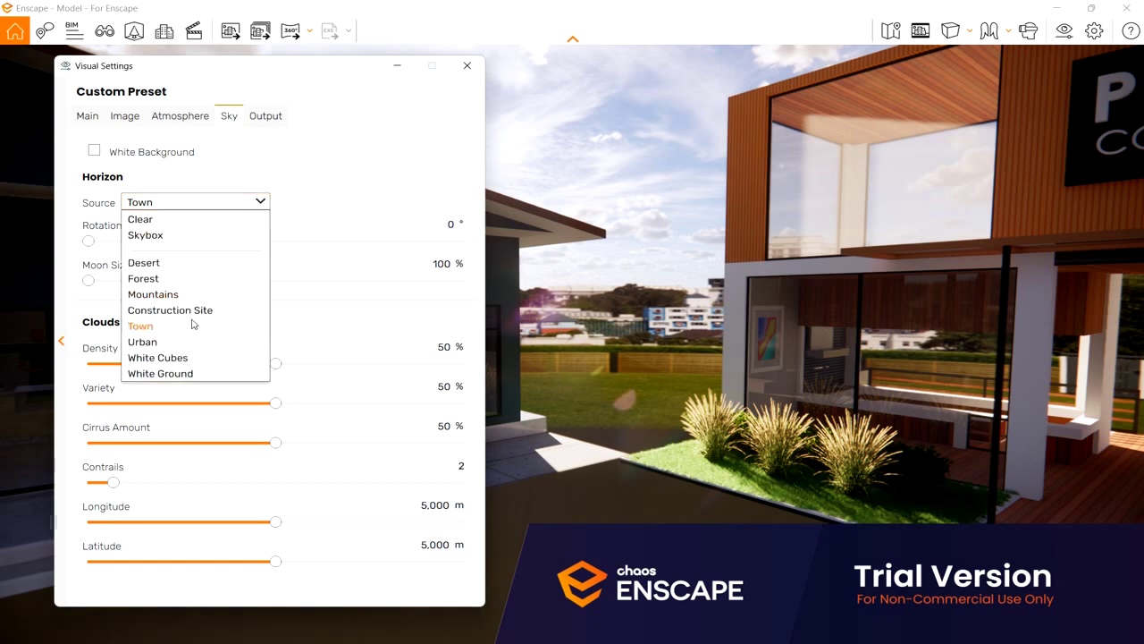
{"action": "left_click", "coordinate": [143, 342]}
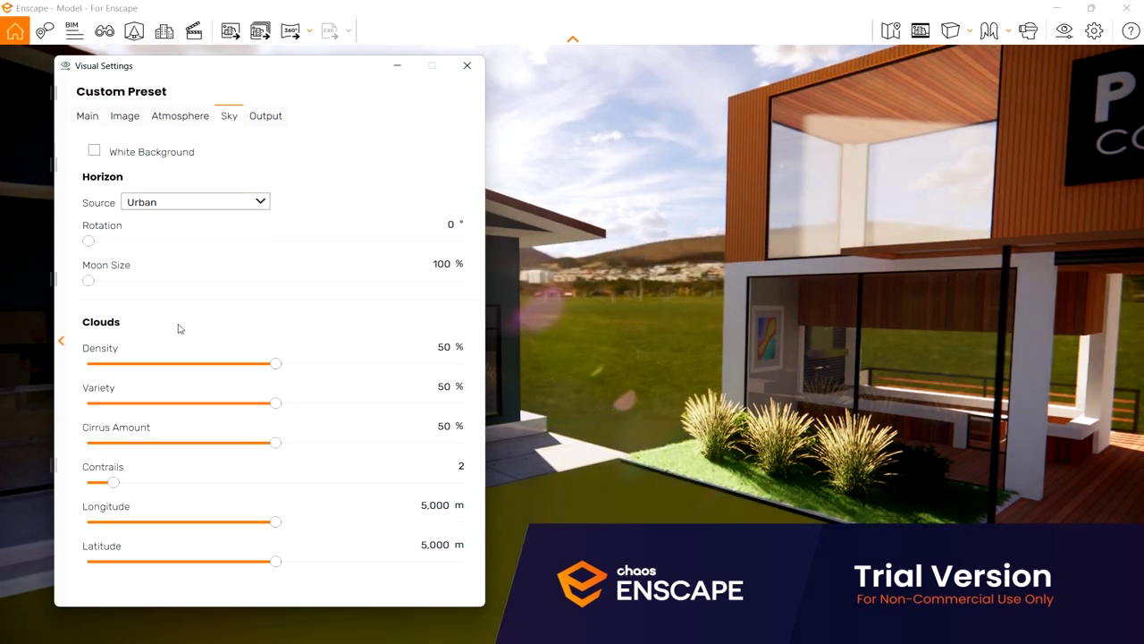
{"action": "left_click_drag", "start_coordinate": [89, 240], "coordinate": [245, 255]}
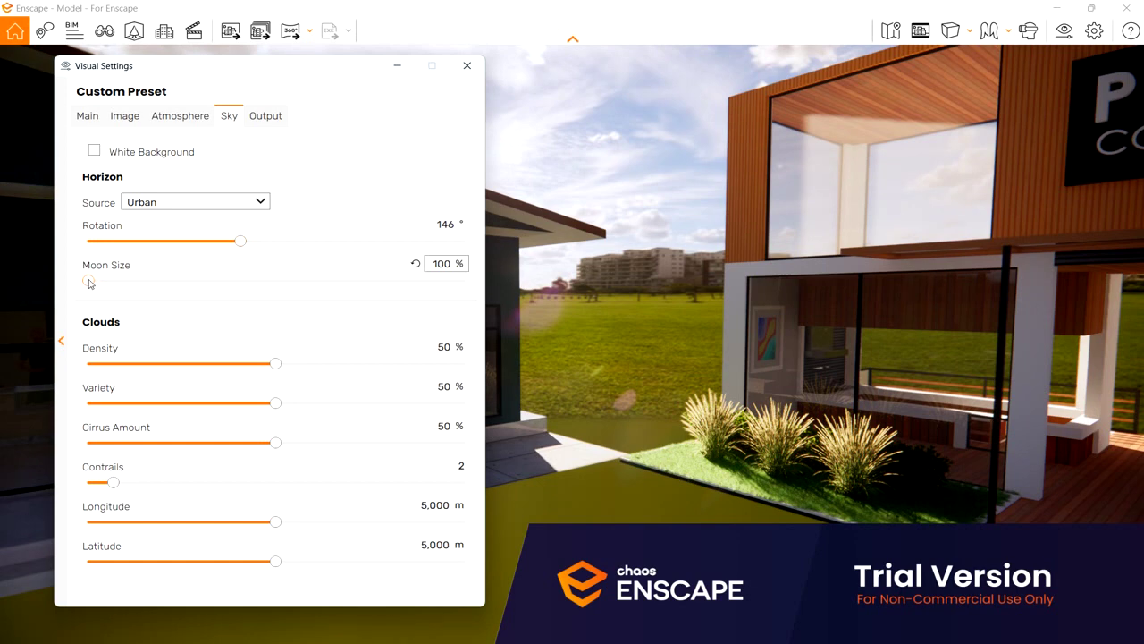
{"action": "mouse_move", "coordinate": [99, 272]}
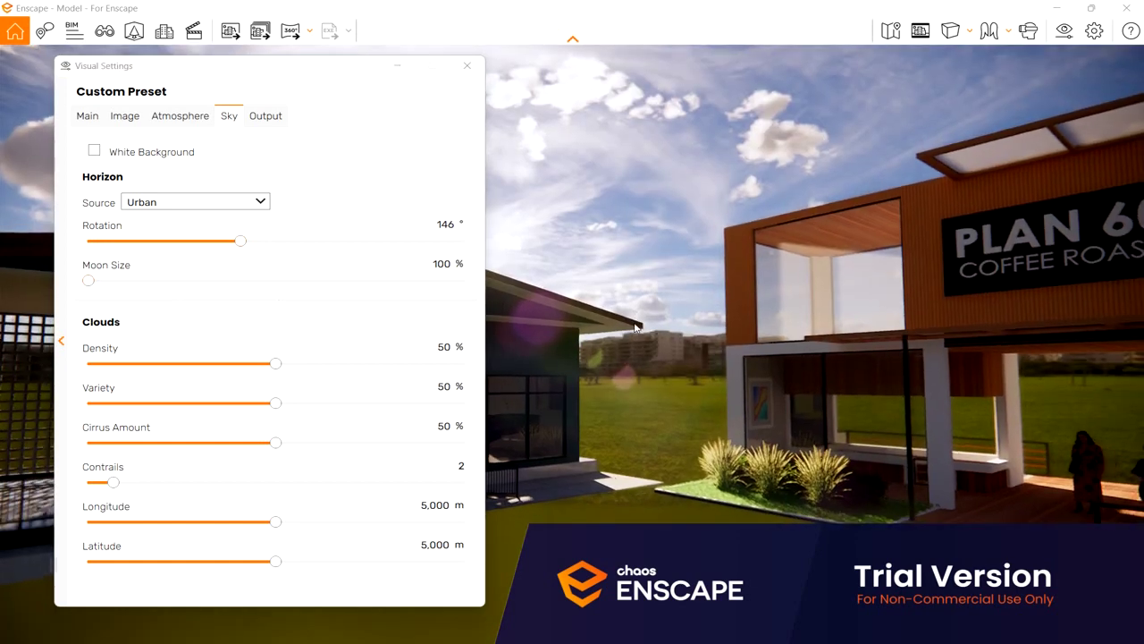
Step: Set the clouds to 75 % density, 30 % variety and 64 % cirrus amount with 11 contrails
{"action": "left_click", "coordinate": [279, 367]}
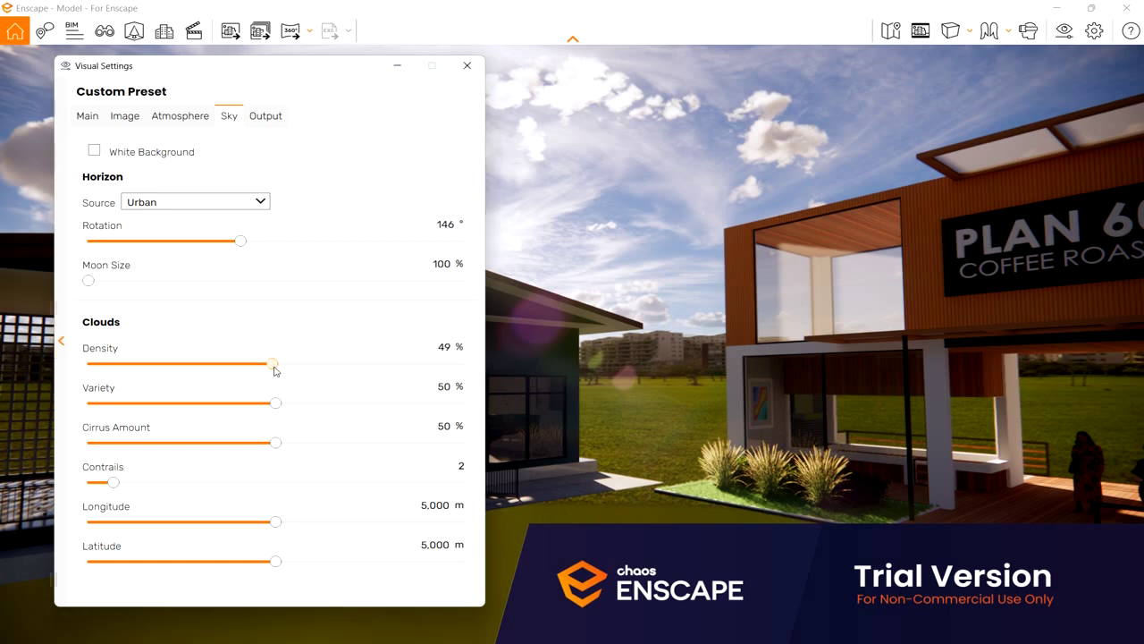
{"action": "left_click_drag", "start_coordinate": [275, 371], "coordinate": [370, 385]}
{"action": "left_click_drag", "start_coordinate": [664, 369], "coordinate": [664, 368]}
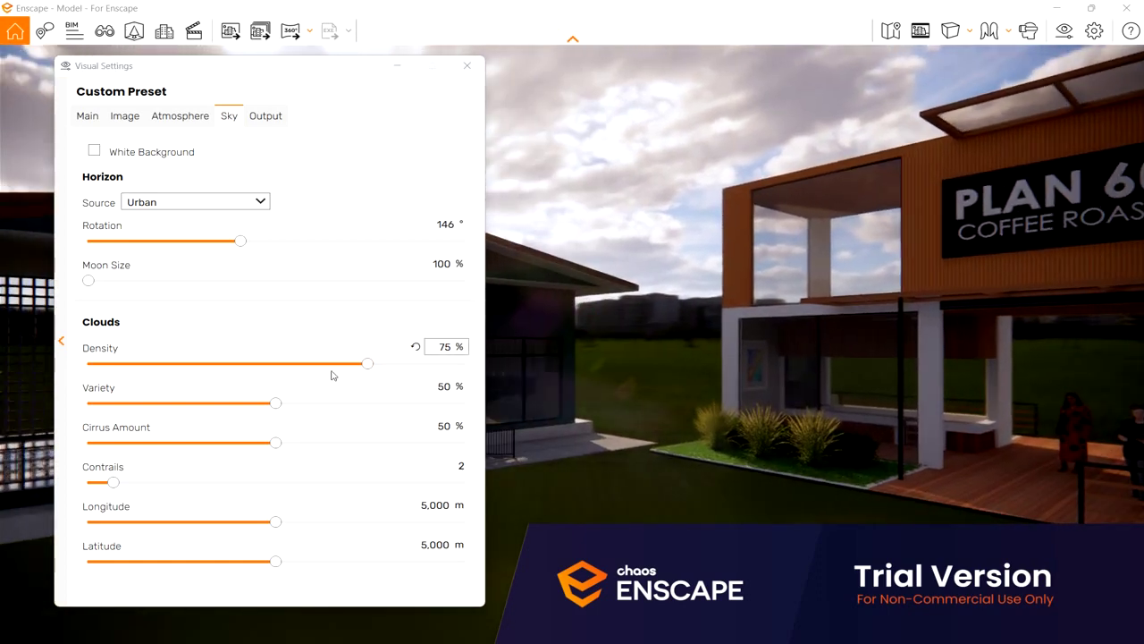
{"action": "left_click_drag", "start_coordinate": [277, 404], "coordinate": [206, 400]}
{"action": "left_click_drag", "start_coordinate": [272, 441], "coordinate": [374, 450]}
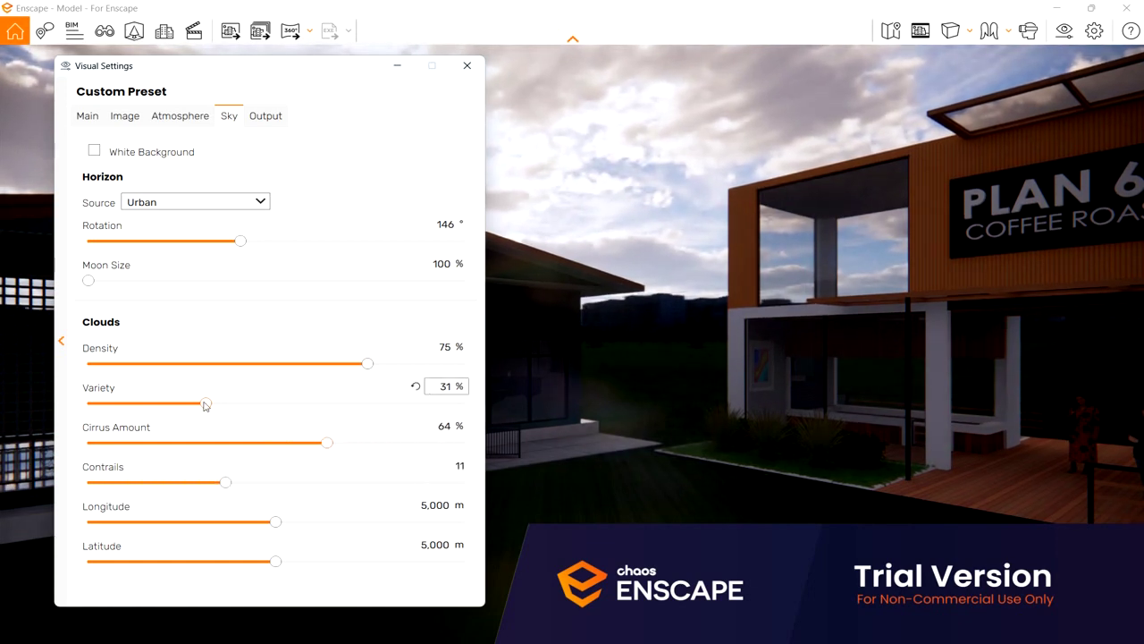
{"action": "mouse_move", "coordinate": [204, 405]}
{"action": "left_mouse_down"}
{"action": "mouse_move", "coordinate": [255, 404]}
{"action": "mouse_move", "coordinate": [199, 412]}
{"action": "left_mouse_up"}
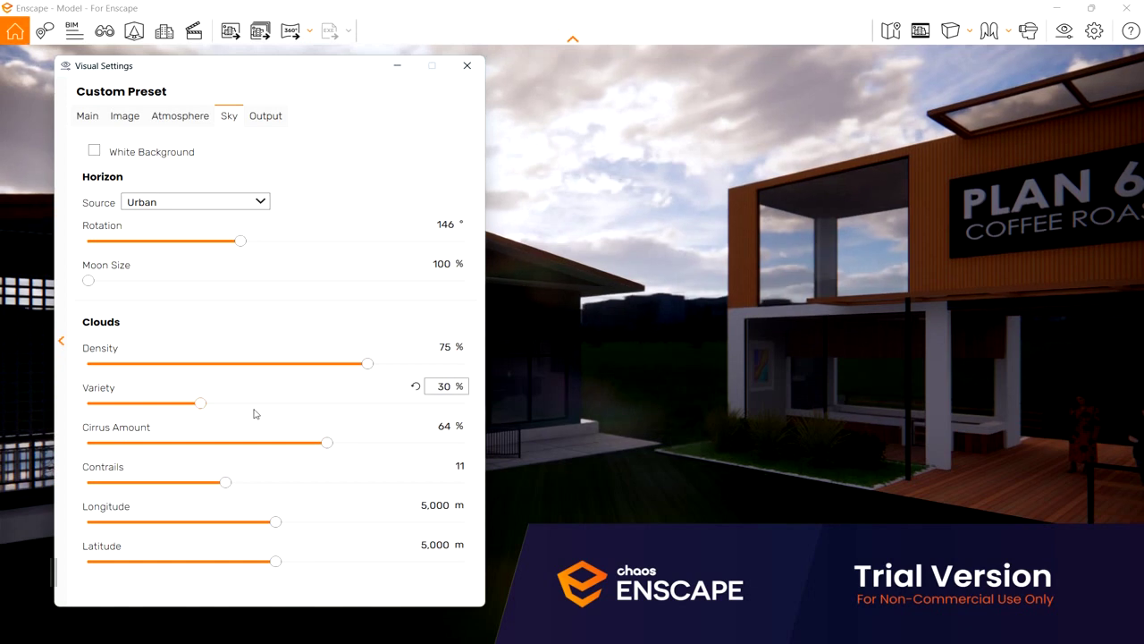